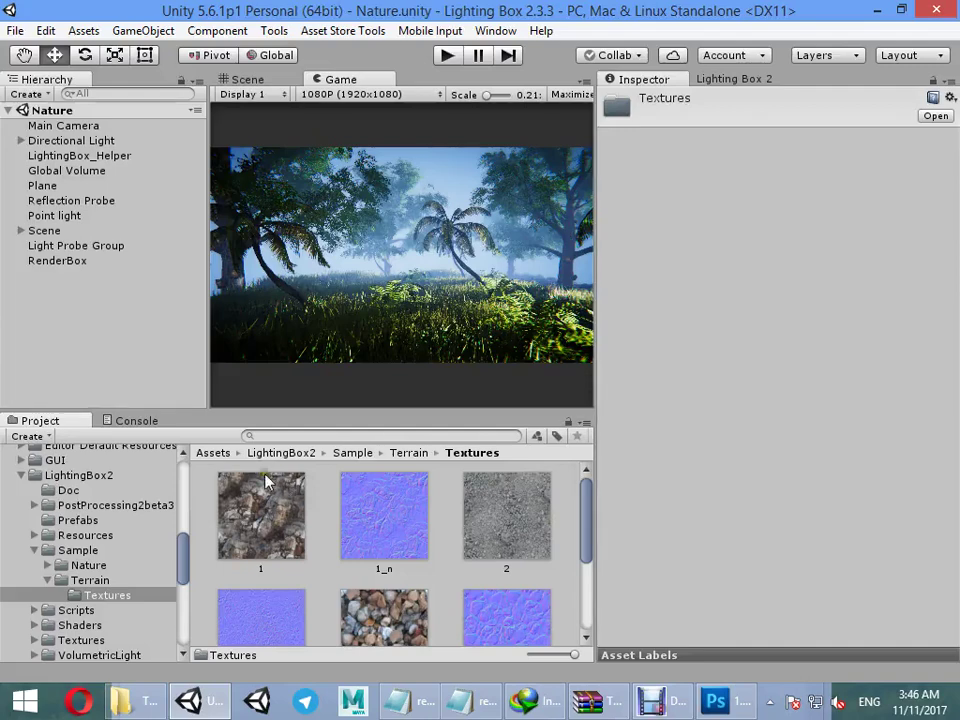
Step: Enable Read/Write on all eight textures in the Terrain Textures folder and apply the import settings
{"action": "left_click", "coordinate": [262, 508]}
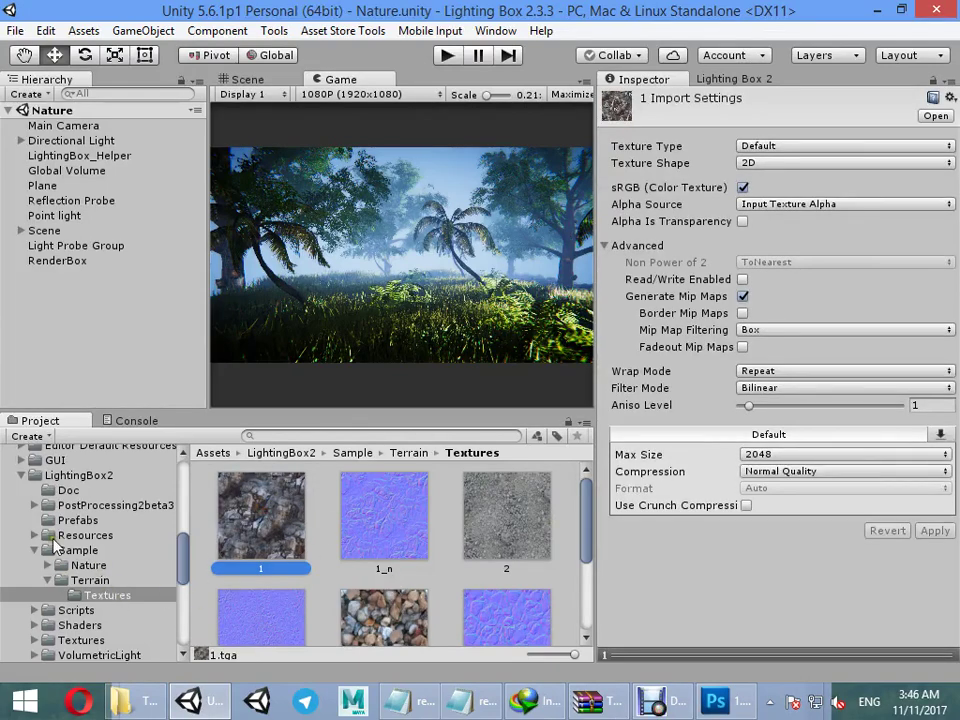
{"action": "scroll", "coordinate": [350, 525], "scroll_direction": "down", "scroll_amount": 3}
{"action": "left_click", "coordinate": [402, 600], "text": "shift"}
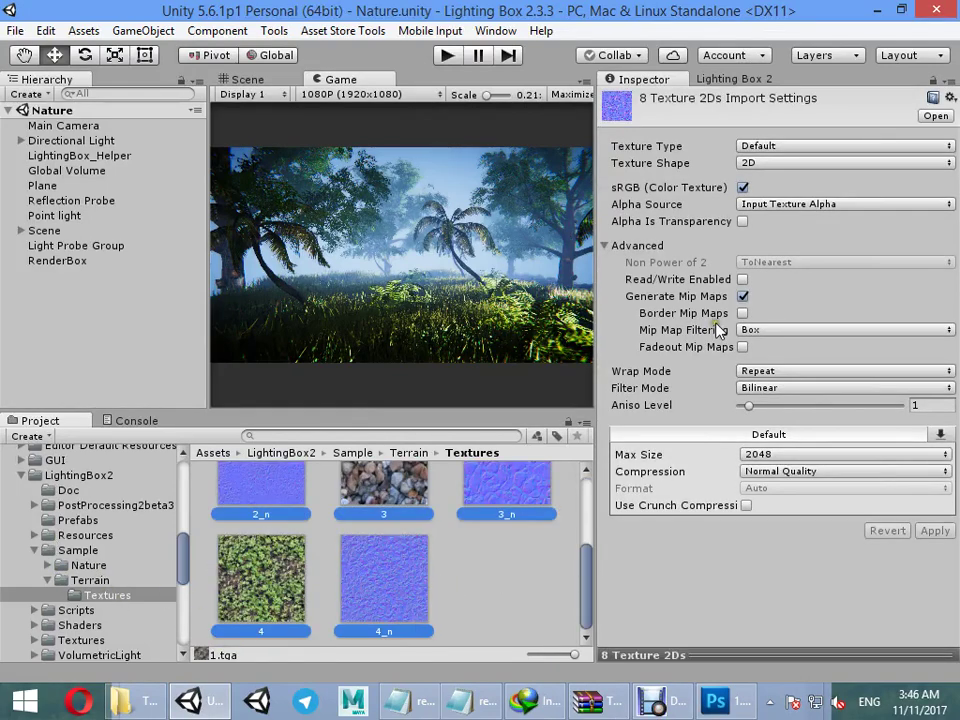
{"action": "left_click", "coordinate": [743, 280]}
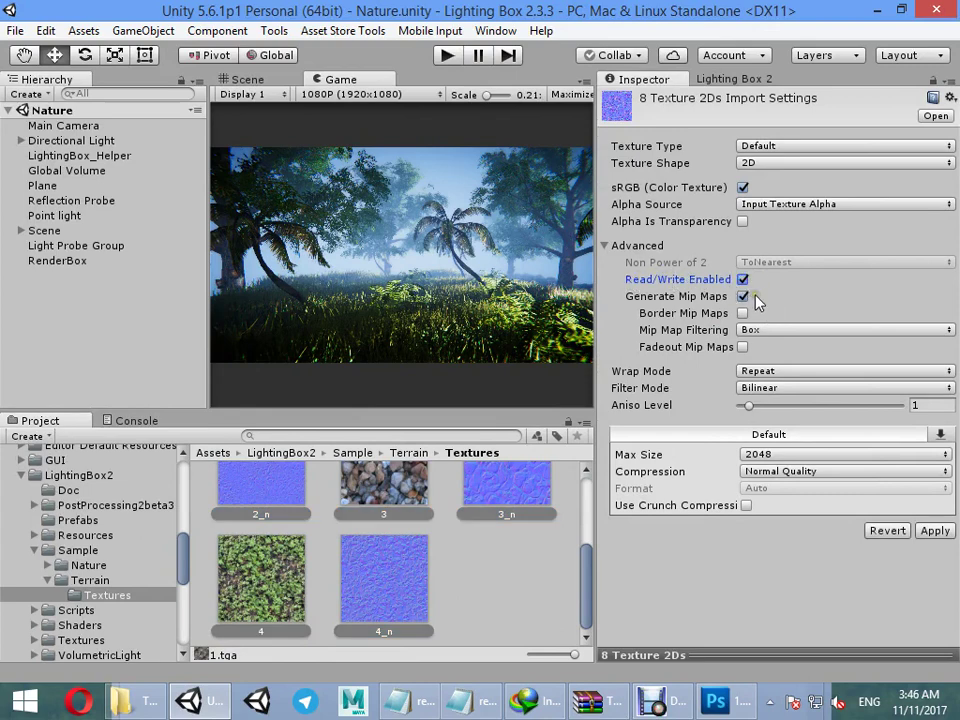
{"action": "left_click", "coordinate": [934, 531]}
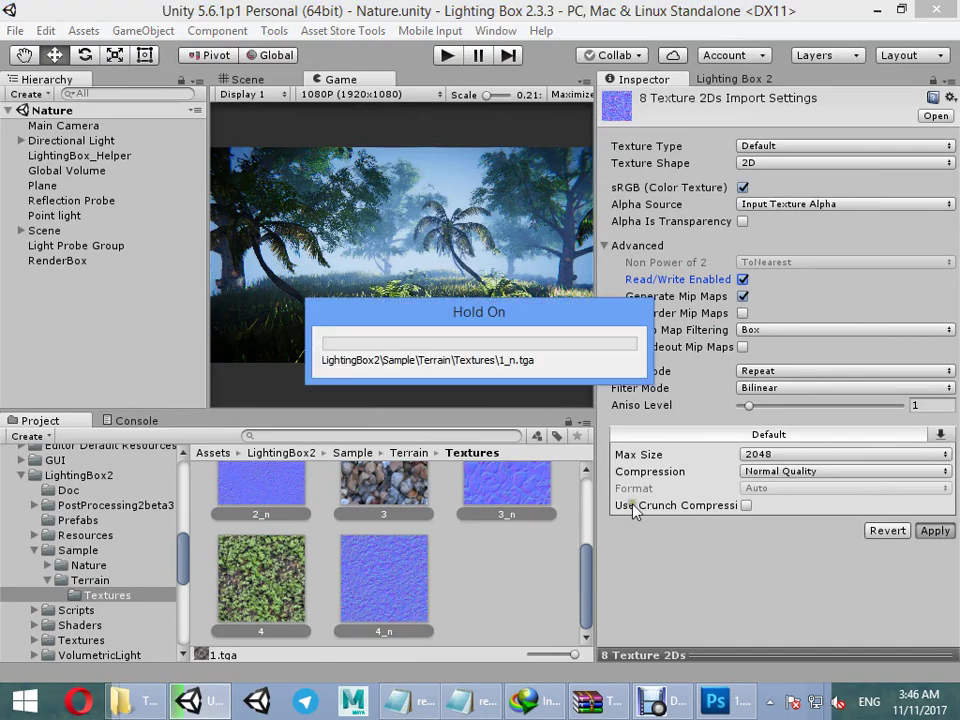
Step: Create a new scene and display it in the Scene view
{"action": "left_click", "coordinate": [262, 79]}
{"action": "right_click_drag", "start_coordinate": [398, 242], "coordinate": [424, 215]}
{"action": "left_click", "coordinate": [174, 250]}
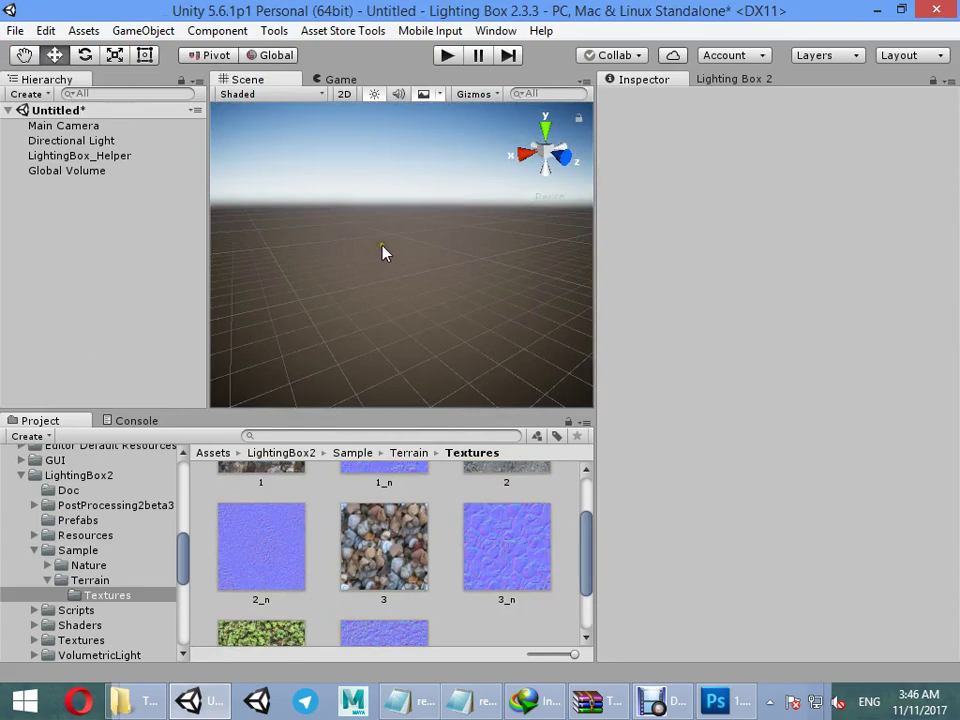
Step: Start saving the scene and create a folder named Scene inside LightingBox2/Sample/Terrain as its location
{"action": "key", "text": "ctrl+s"}
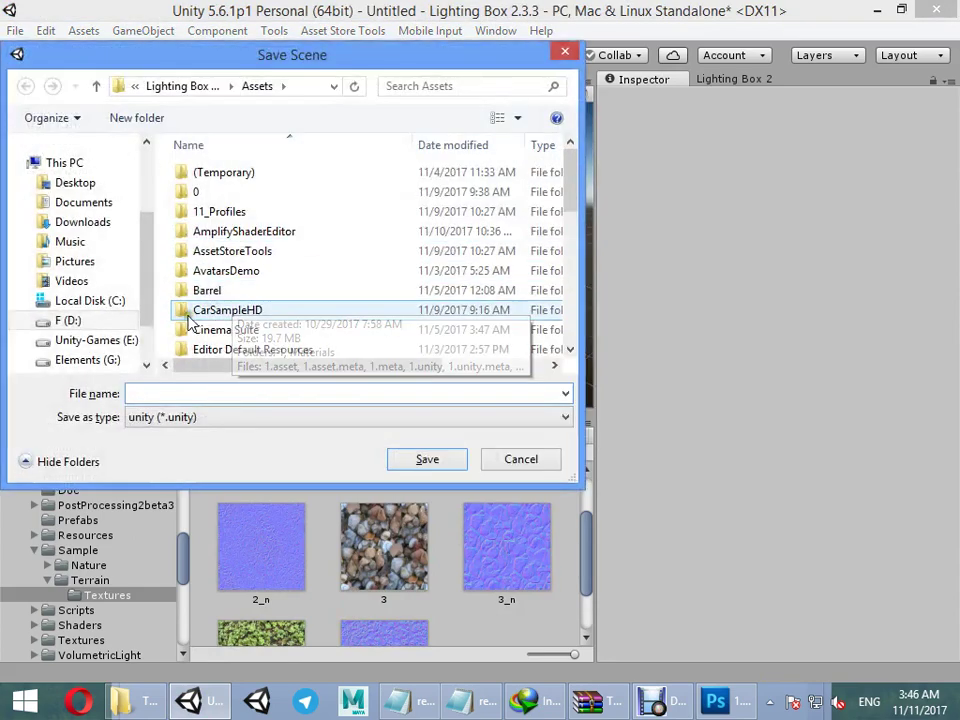
{"action": "left_click", "coordinate": [176, 311]}
{"action": "scroll", "coordinate": [272, 317], "scroll_direction": "down", "scroll_amount": 3}
{"action": "double_click", "coordinate": [264, 236]}
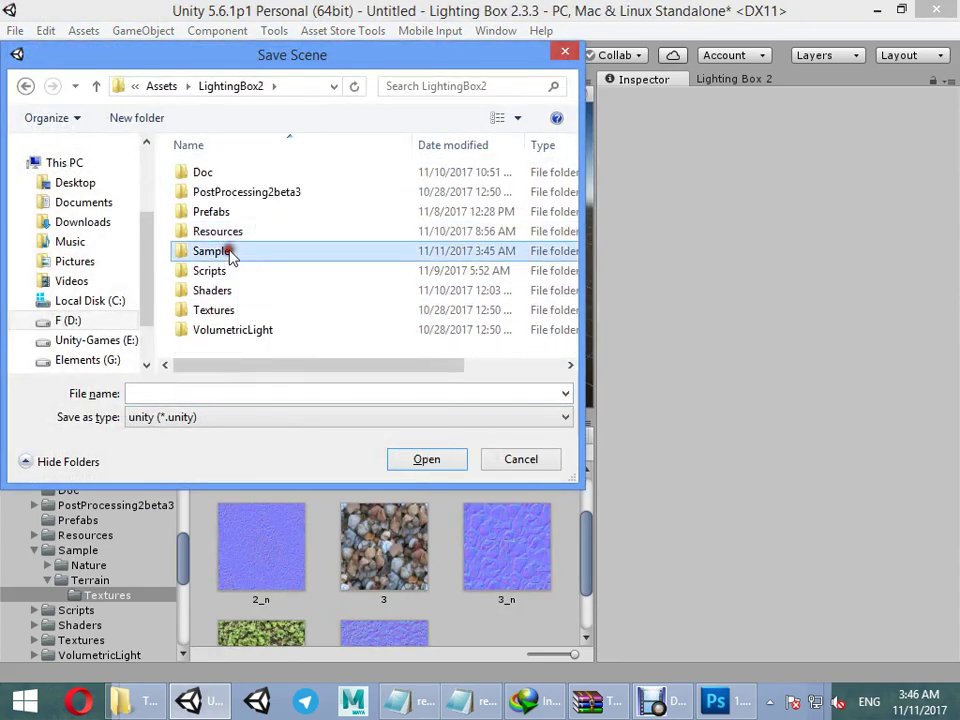
{"action": "double_click", "coordinate": [231, 257]}
{"action": "double_click", "coordinate": [220, 192]}
{"action": "left_click", "coordinate": [152, 120]}
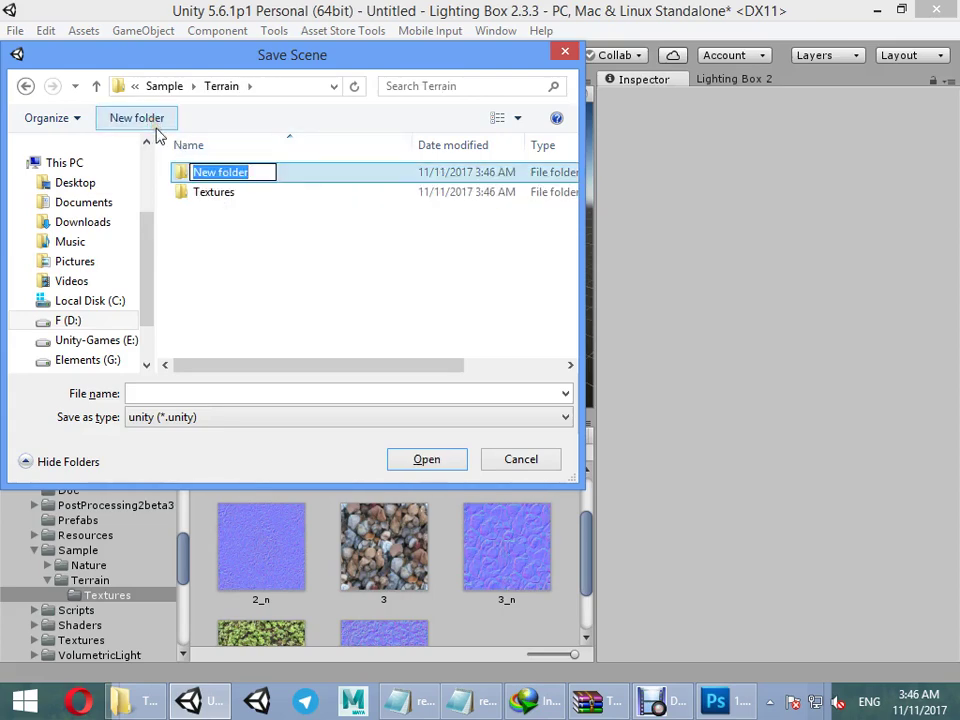
{"action": "type", "text": "Scene"}
{"action": "key", "text": "Return"}
{"action": "key", "text": "Return"}
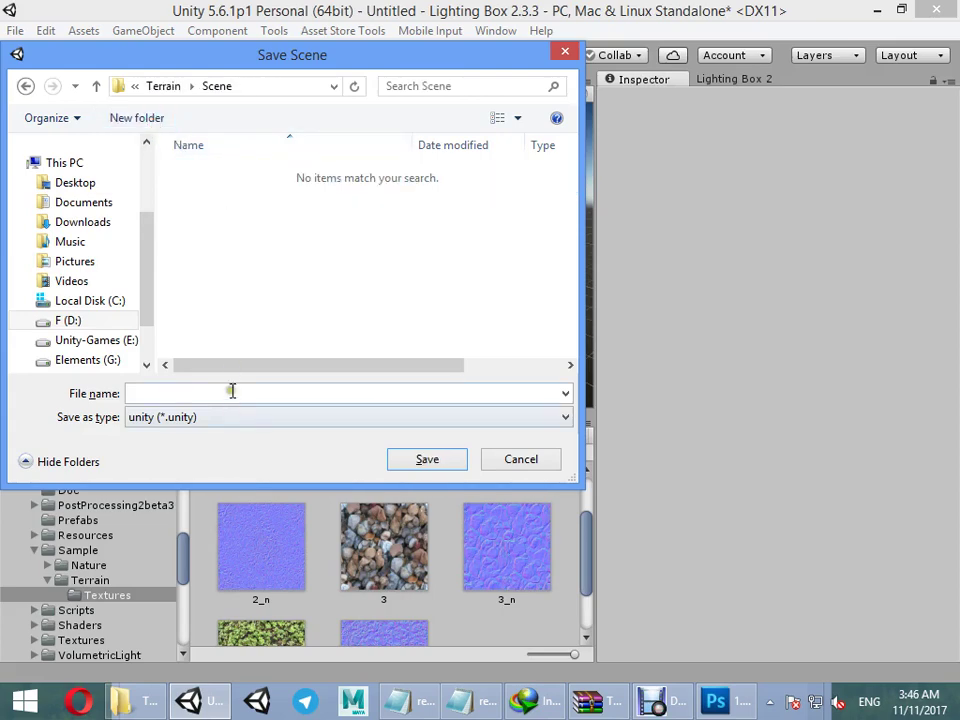
Step: Save the scene as LB_Terrains_Sample in the Scene folder
{"action": "left_click", "coordinate": [231, 391]}
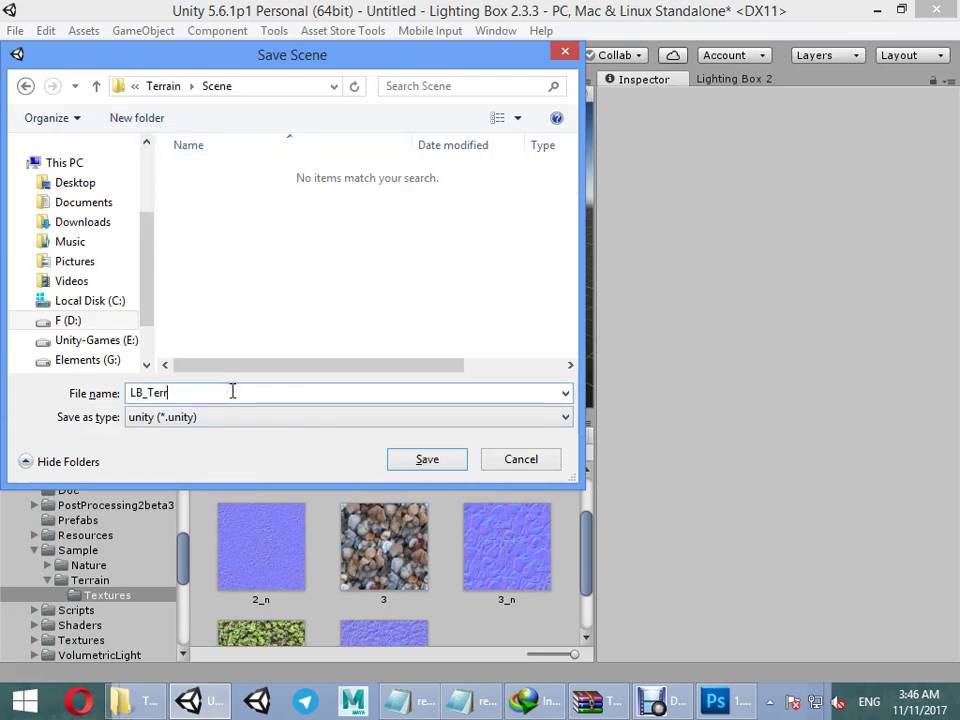
{"action": "type", "text": "LB_Terrains_Sample"}
{"action": "key", "text": "Return"}
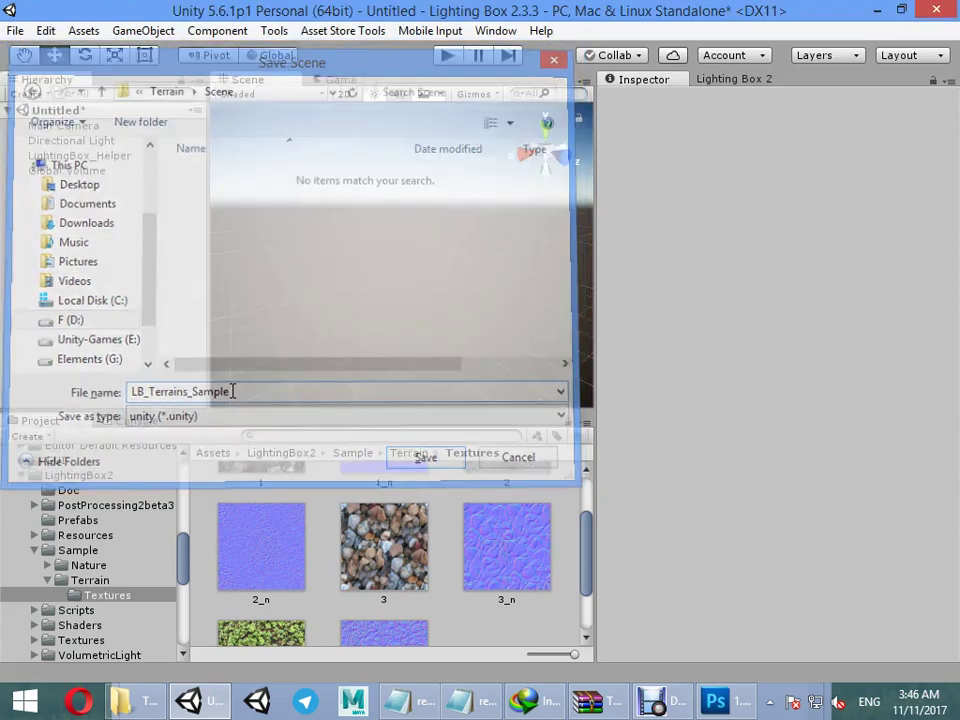
Step: Start a new lighting profile in Lighting Box 2 and create a Profiles folder for it inside LightingBox2/Sample/Terrain
{"action": "left_click", "coordinate": [727, 84]}
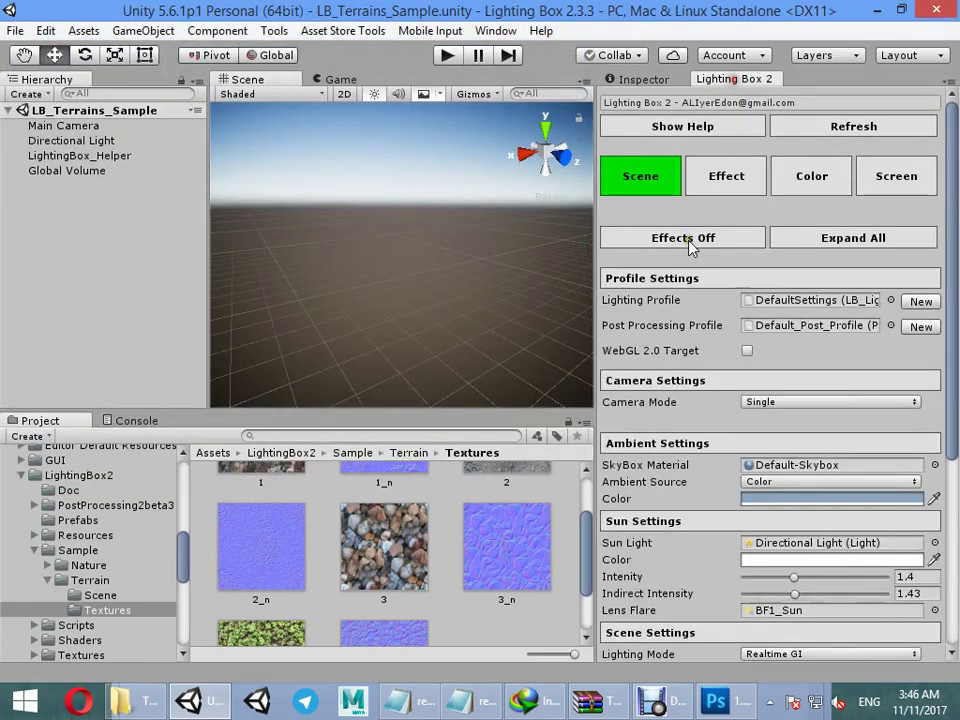
{"action": "left_click", "coordinate": [920, 301]}
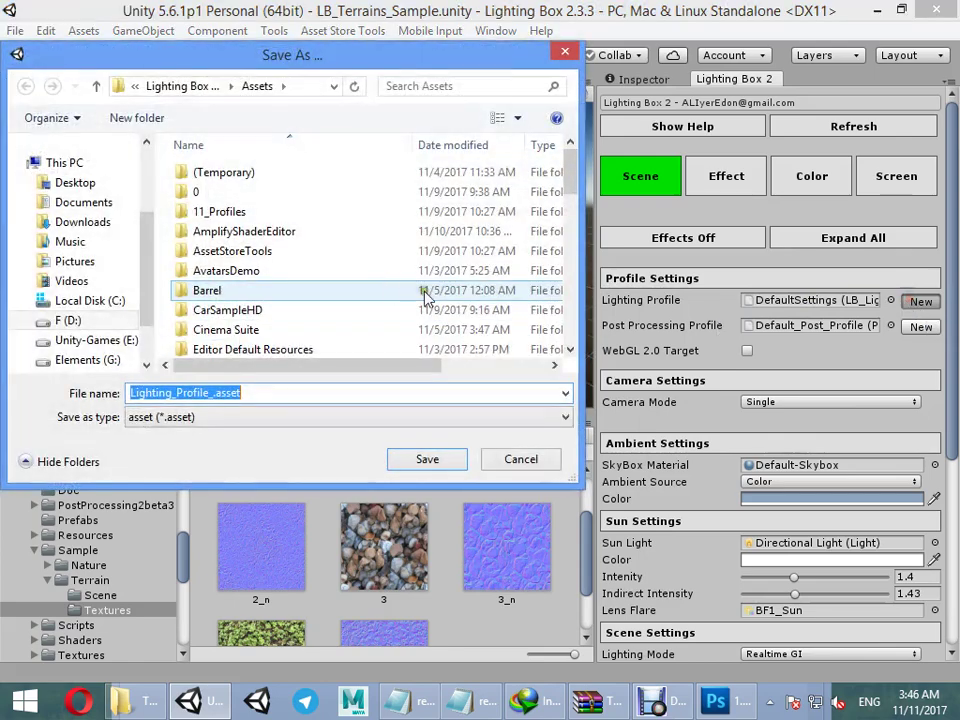
{"action": "scroll", "coordinate": [400, 300], "scroll_direction": "down", "scroll_amount": 5}
{"action": "double_click", "coordinate": [236, 169]}
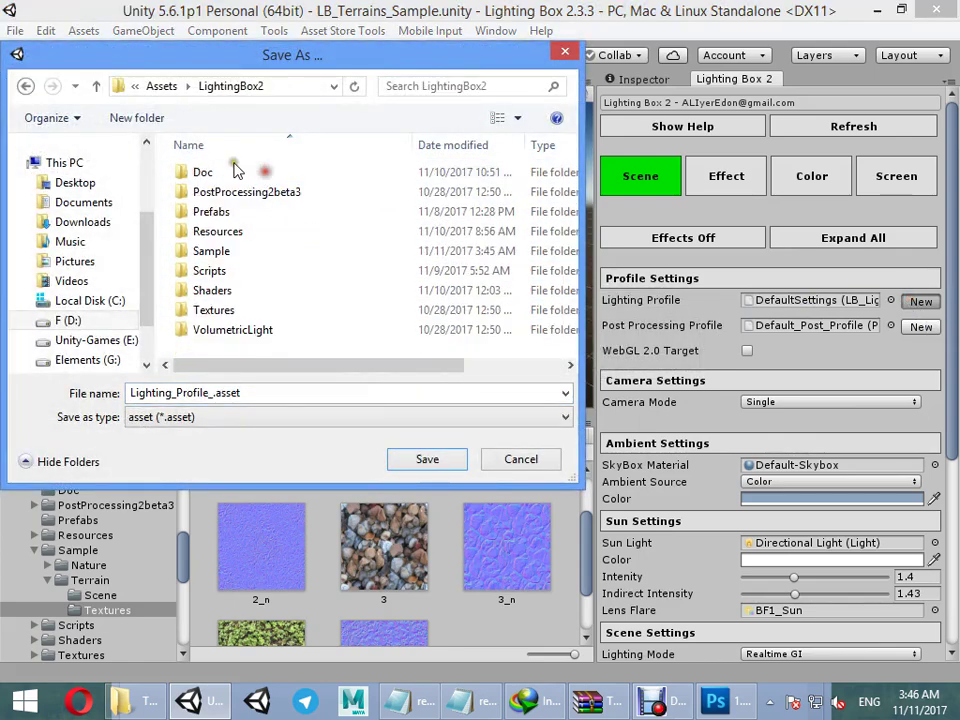
{"action": "double_click", "coordinate": [250, 251]}
{"action": "double_click", "coordinate": [215, 191]}
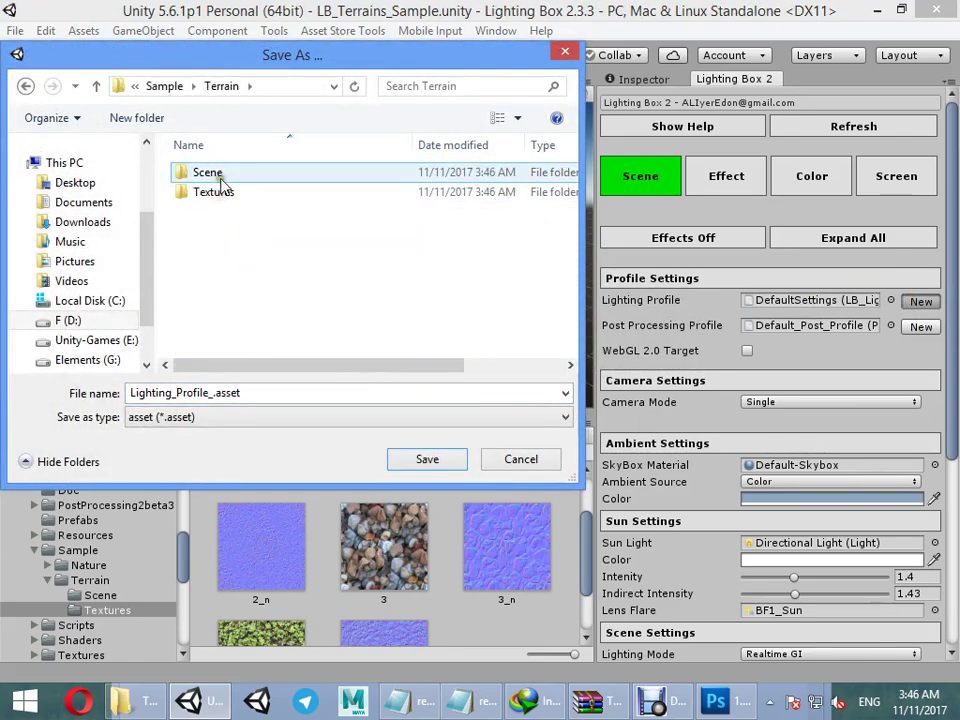
{"action": "left_click", "coordinate": [153, 120]}
{"action": "type", "text": "Pr"}
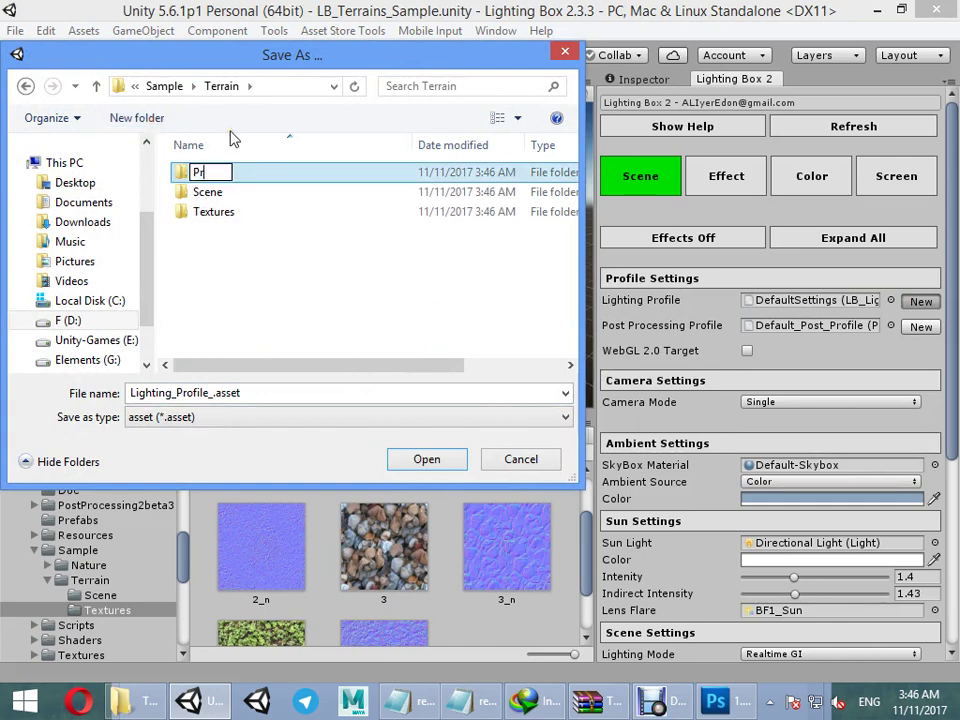
{"action": "type", "text": "ofiles"}
{"action": "key", "text": "Return"}
{"action": "key", "text": "Return"}
Step: Copy the Profiles folder path and save the lighting profile there as Lighting_Profile_LBTerrains_Sample.asset
{"action": "left_click", "coordinate": [257, 86]}
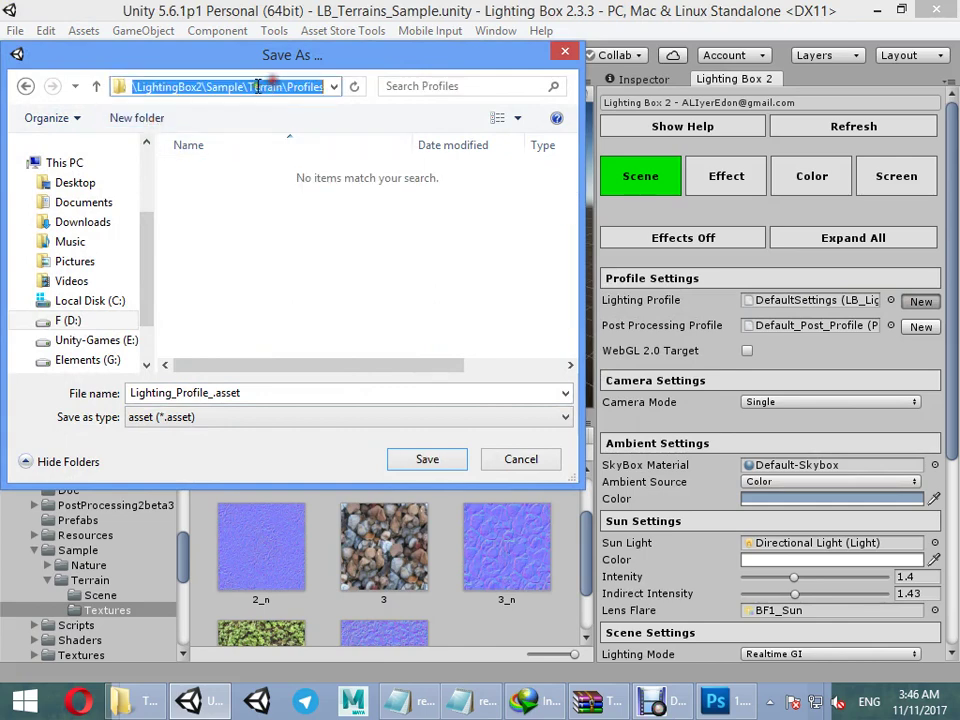
{"action": "left_click", "coordinate": [208, 391]}
{"action": "left_click", "coordinate": [212, 393]}
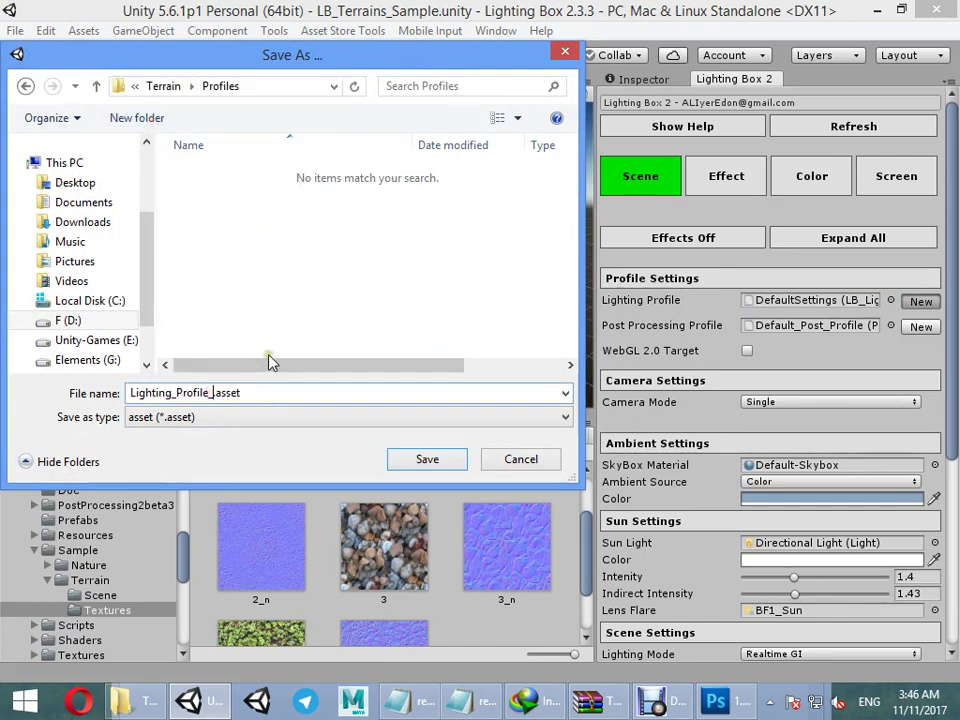
{"action": "type", "text": "LBTerrains_S"}
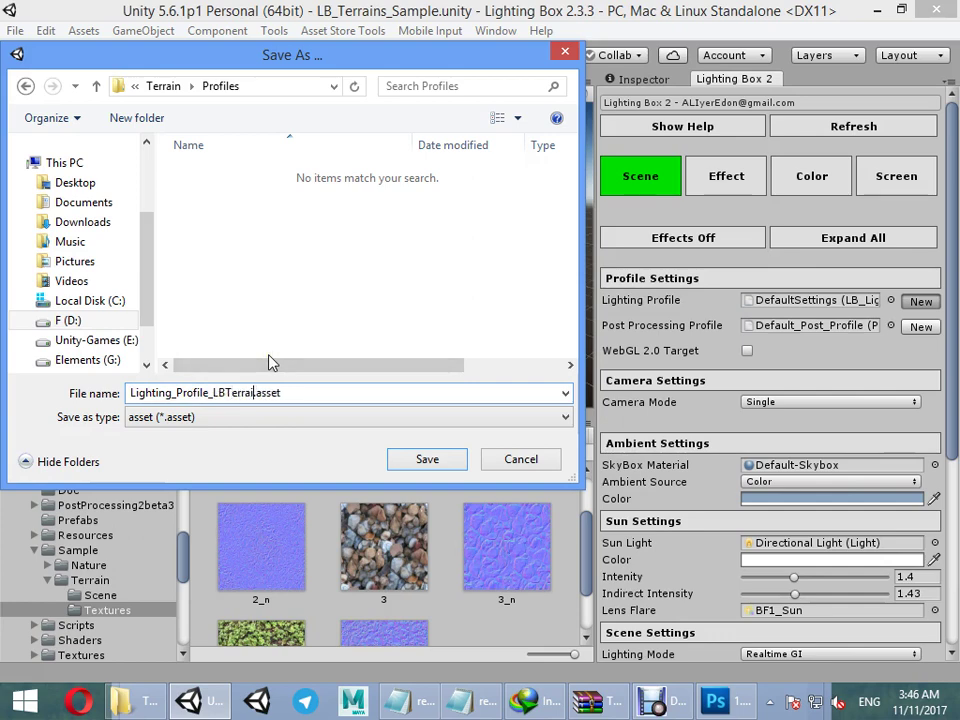
{"action": "type", "text": "ampoe"}
{"action": "key", "text": "BackSpace"}
{"action": "key", "text": "BackSpace"}
{"action": "type", "text": "le"}
{"action": "key", "text": "Return"}
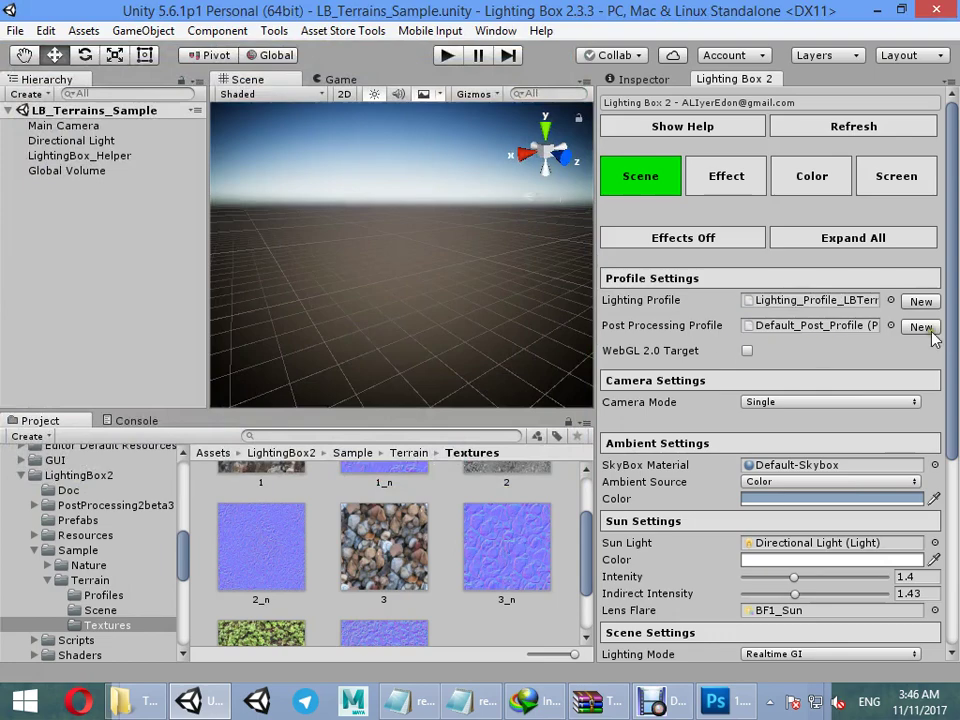
Step: Create a new post-processing profile in the Terrain Profiles folder, with a name starting with Post_Profile_LBTerrains
{"action": "left_click", "coordinate": [921, 327]}
{"action": "left_click", "coordinate": [323, 92]}
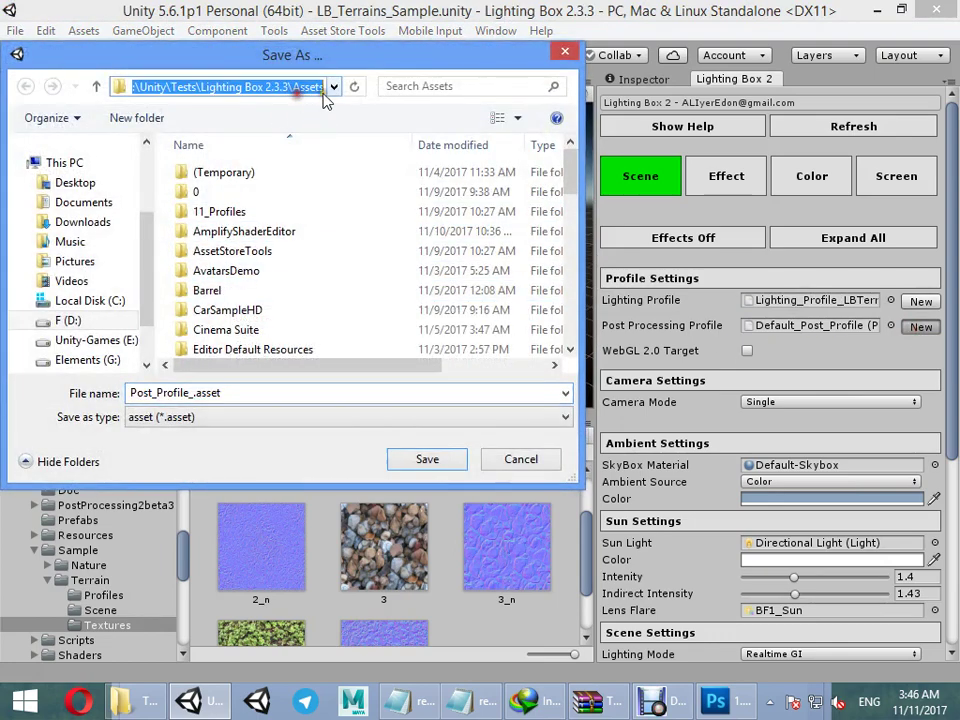
{"action": "key", "text": "ctrl+v"}
{"action": "left_click", "coordinate": [353, 92]}
{"action": "double_click", "coordinate": [196, 391]}
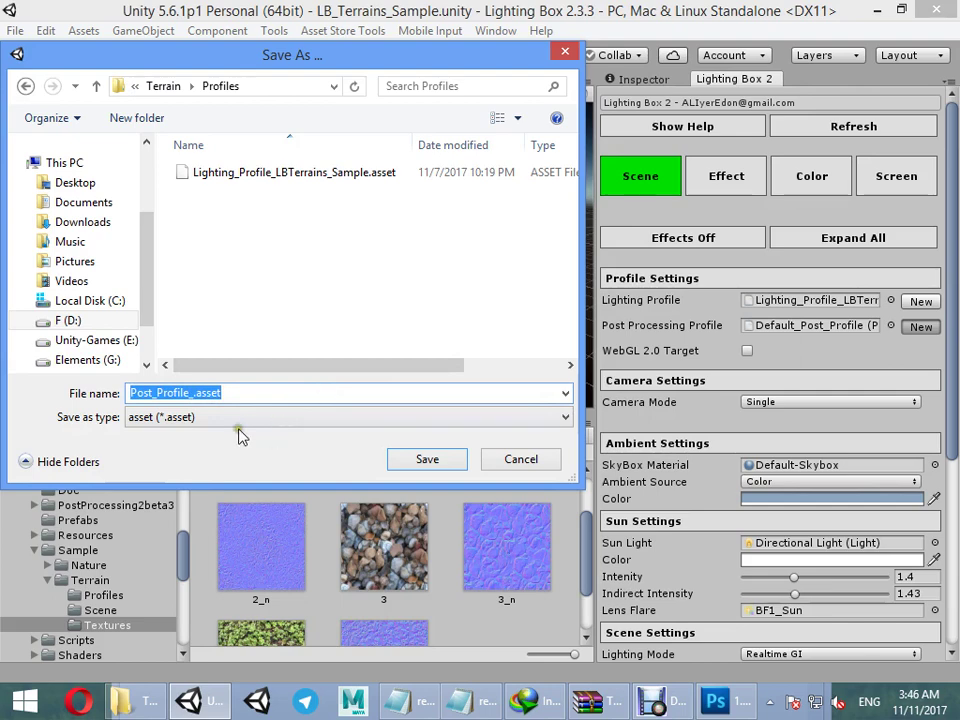
{"action": "left_click", "coordinate": [196, 392]}
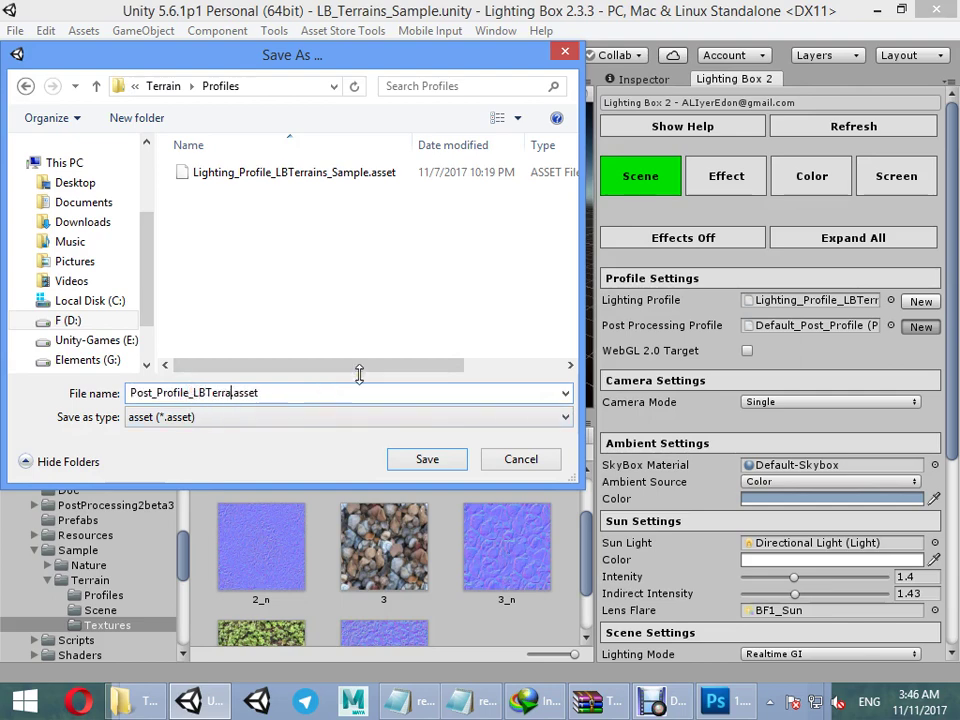
{"action": "key", "text": "Return"}
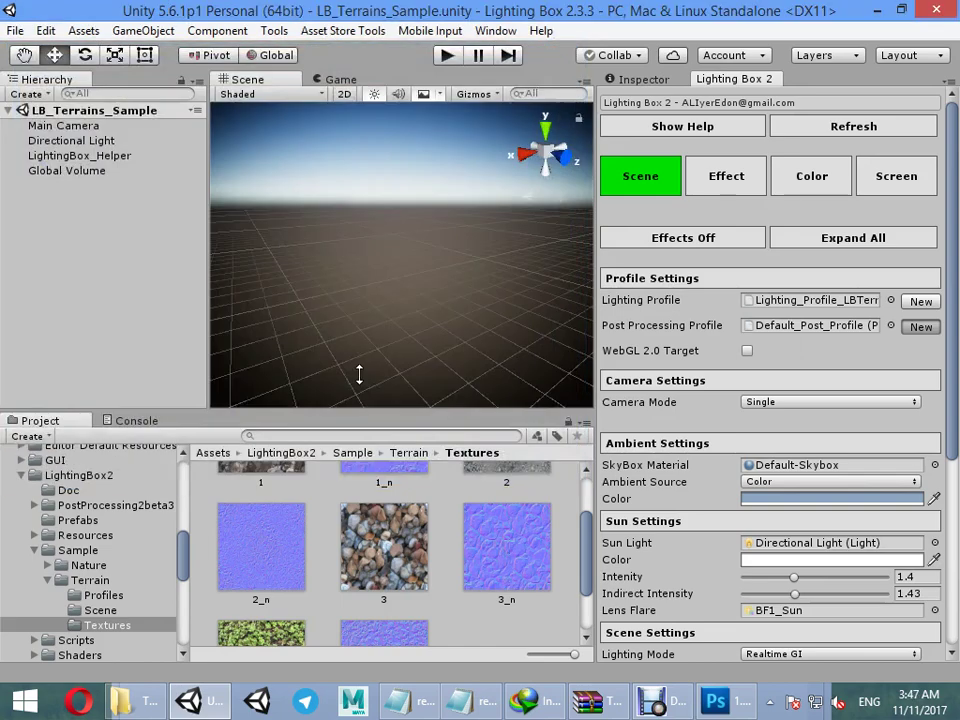
Step: Add a Terrain object to the scene and bring it into view
{"action": "left_click", "coordinate": [125, 26]}
{"action": "mouse_move", "coordinate": [180, 95]}
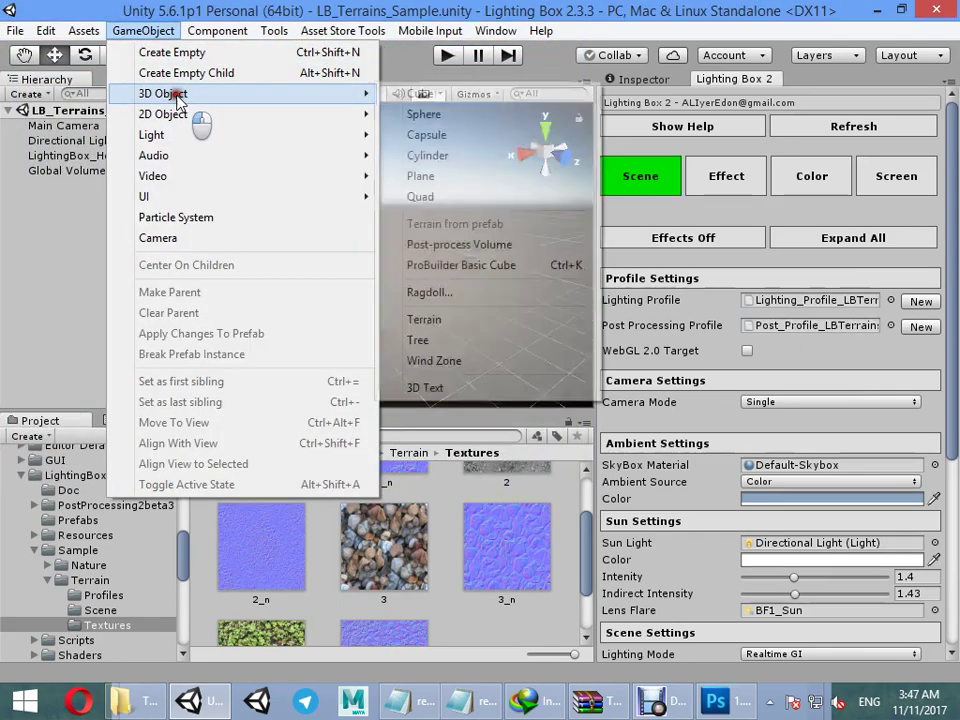
{"action": "left_click", "coordinate": [430, 315]}
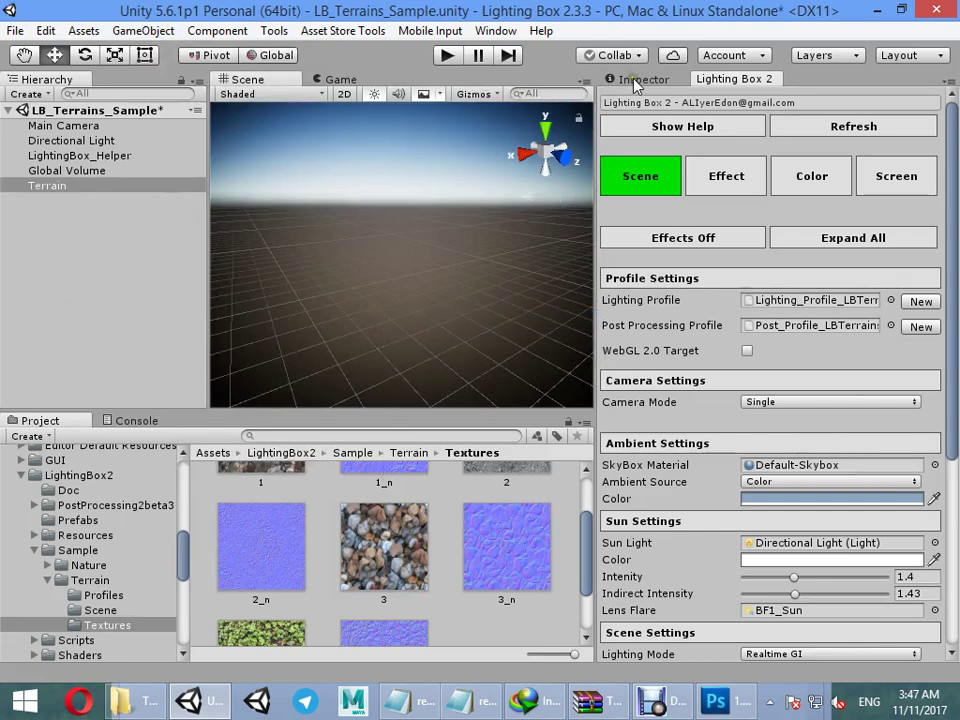
{"action": "right_click_drag", "start_coordinate": [445, 220], "coordinate": [579, 690], "text": "alt"}
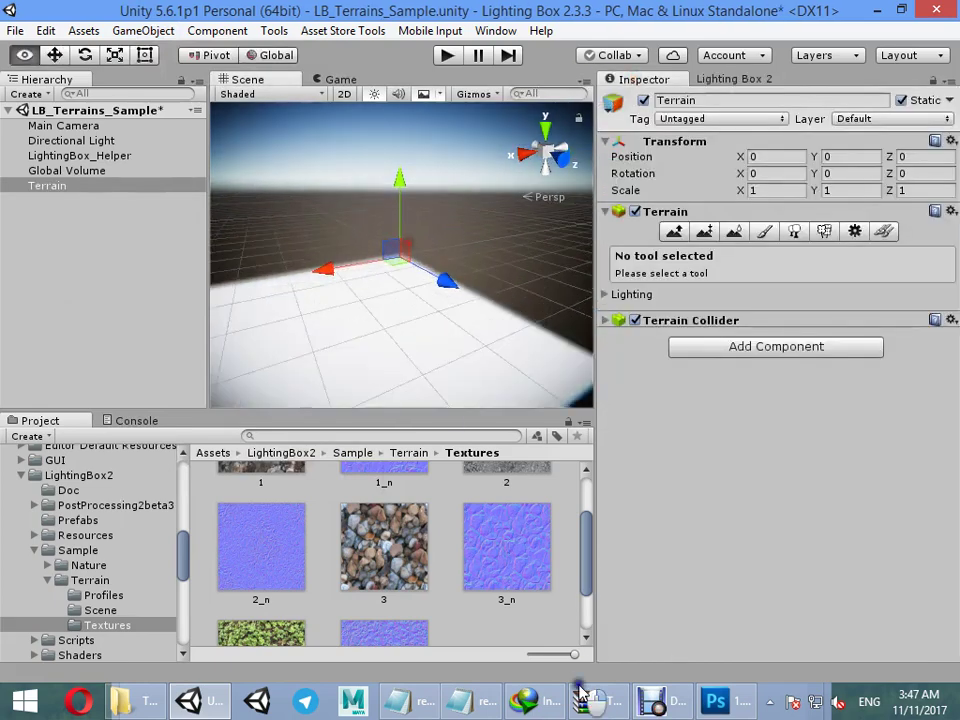
{"action": "middle_click_drag", "start_coordinate": [469, 336], "coordinate": [634, 114]}
Step: Toggle an effect in the Lighting Box 2 Effect settings and return to the terrain's properties
{"action": "left_click", "coordinate": [710, 80]}
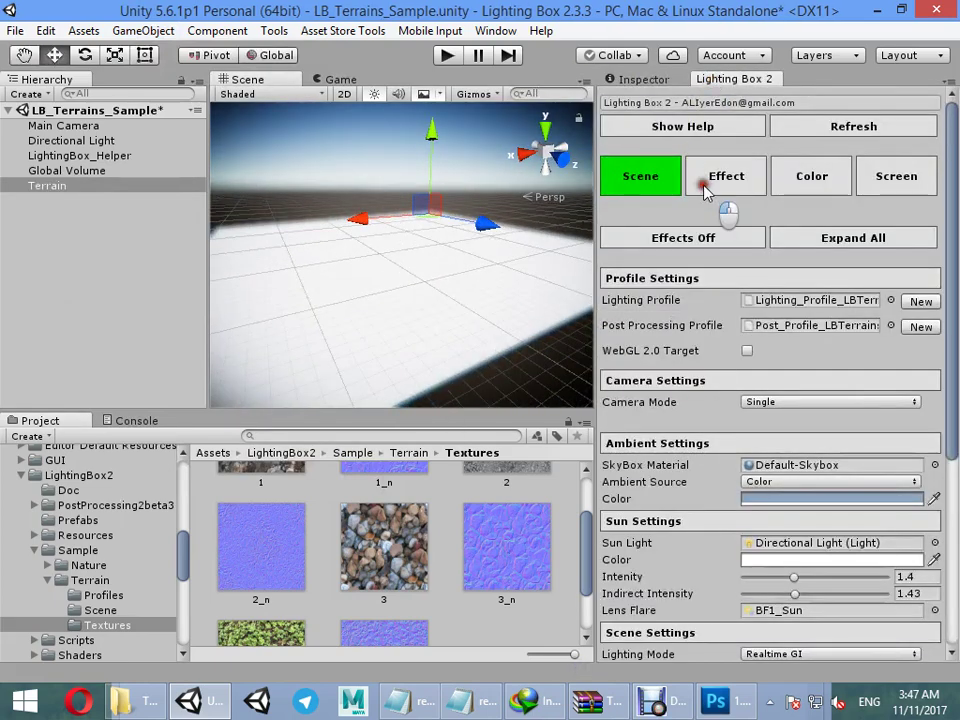
{"action": "left_click", "coordinate": [726, 190]}
{"action": "left_click", "coordinate": [611, 355]}
{"action": "left_click", "coordinate": [638, 80]}
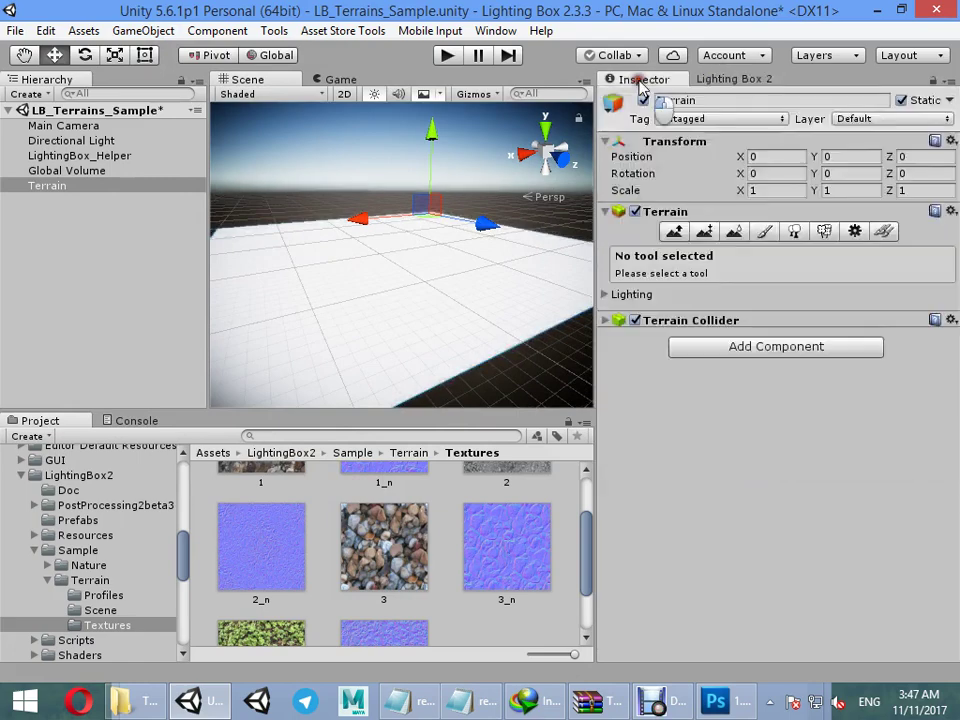
Step: Start adding a paint texture to the terrain and assign texture 2 as its albedo
{"action": "right_click_drag", "start_coordinate": [425, 275], "coordinate": [738, 243], "text": "alt"}
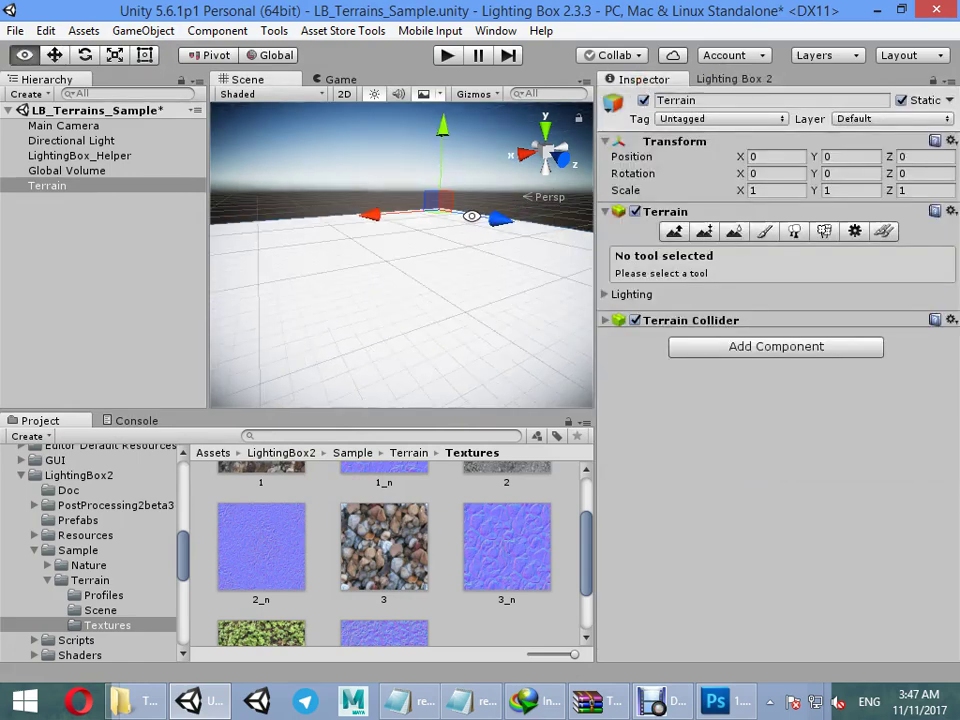
{"action": "left_click", "coordinate": [764, 232]}
{"action": "left_click", "coordinate": [900, 429]}
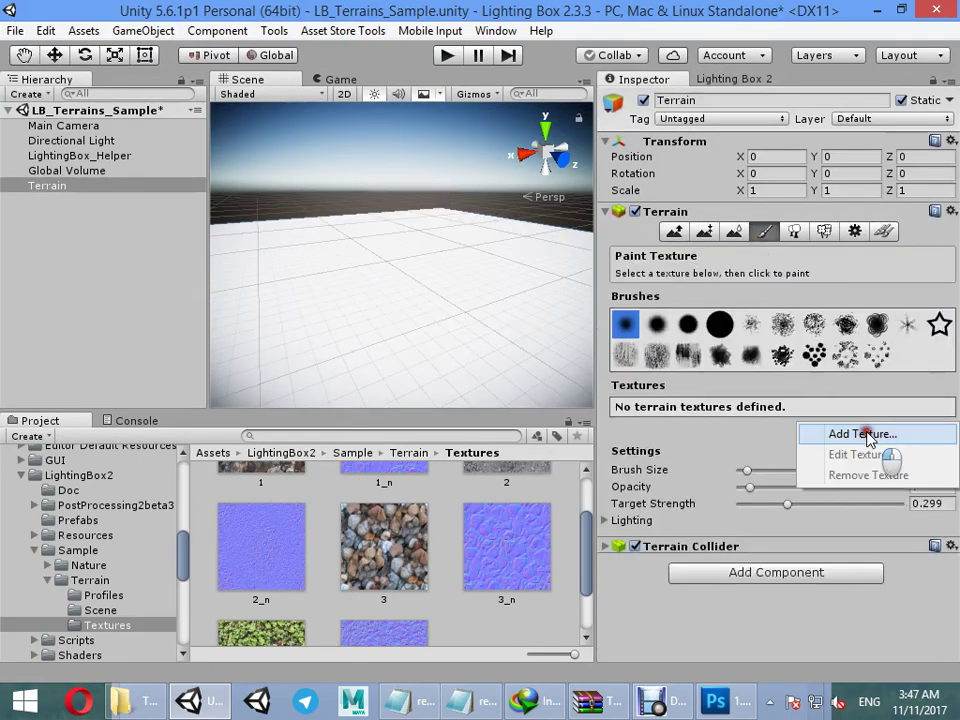
{"action": "left_click", "coordinate": [836, 436]}
{"action": "left_click_drag", "start_coordinate": [125, 390], "coordinate": [133, 188]}
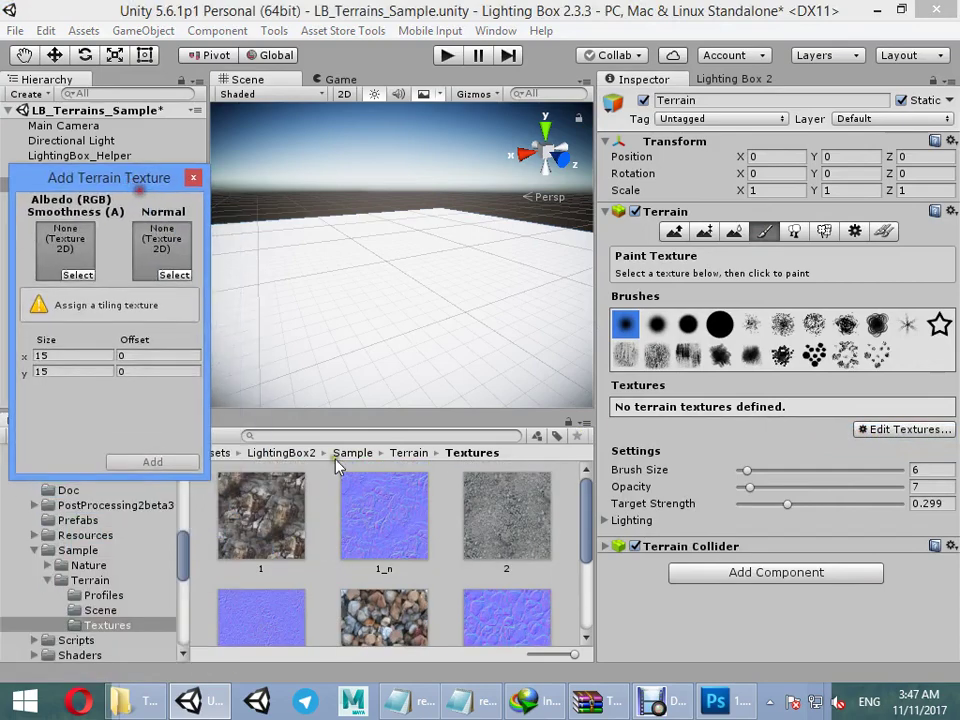
{"action": "scroll", "coordinate": [397, 572], "scroll_direction": "down", "scroll_amount": 3}
{"action": "scroll", "coordinate": [263, 585], "scroll_direction": "up", "scroll_amount": 3}
{"action": "left_click_drag", "start_coordinate": [382, 605], "coordinate": [80, 248]}
{"action": "scroll", "coordinate": [311, 561], "scroll_direction": "down", "scroll_amount": 2}
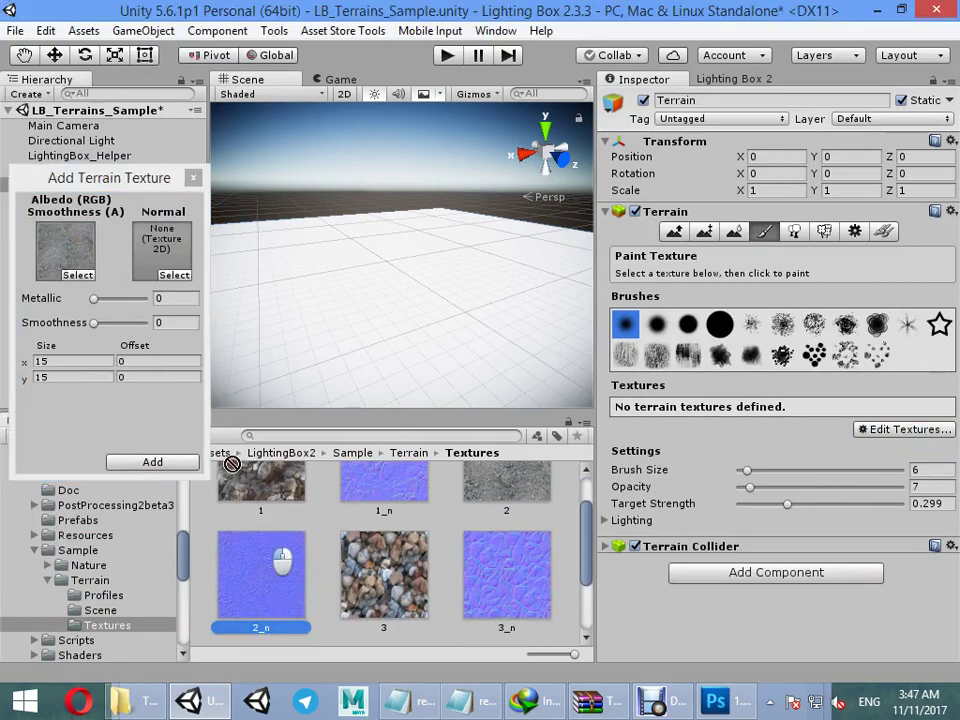
{"action": "left_click_drag", "start_coordinate": [249, 681], "coordinate": [155, 250]}
{"action": "left_click", "coordinate": [166, 254]}
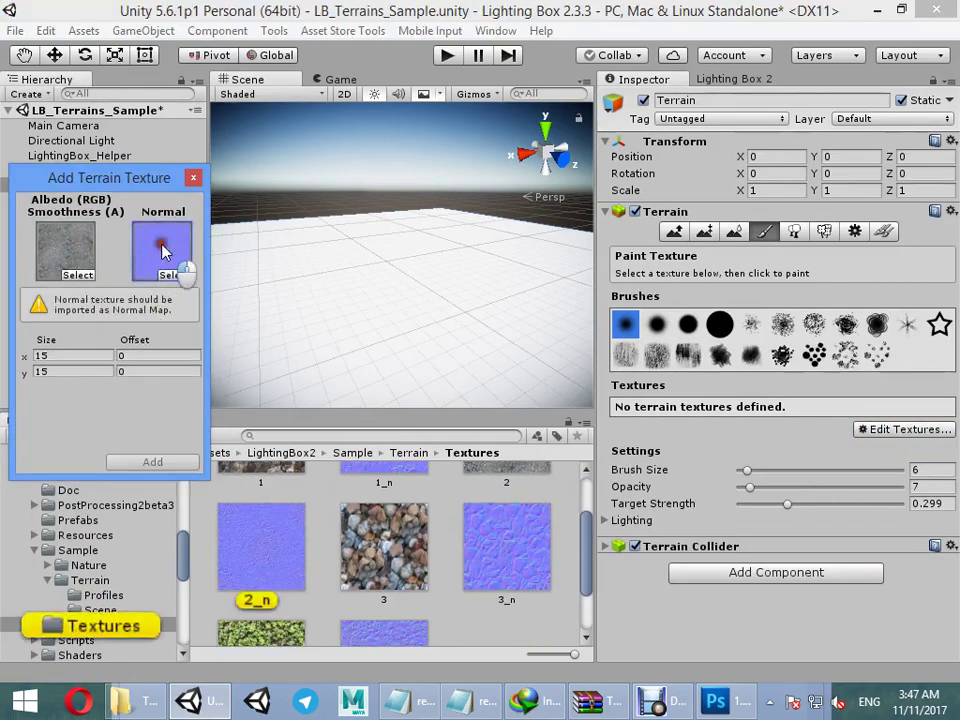
{"action": "key", "text": "Delete"}
Step: Set the texture type of 1_n, 2_n, 3_n and 4_n together to Normal map and apply the import settings
{"action": "scroll", "coordinate": [366, 522], "scroll_direction": "up", "scroll_amount": 2}
{"action": "left_click", "coordinate": [369, 523]}
{"action": "scroll", "coordinate": [285, 527], "scroll_direction": "down", "scroll_amount": 1}
{"action": "left_click", "coordinate": [262, 576], "text": "ctrl"}
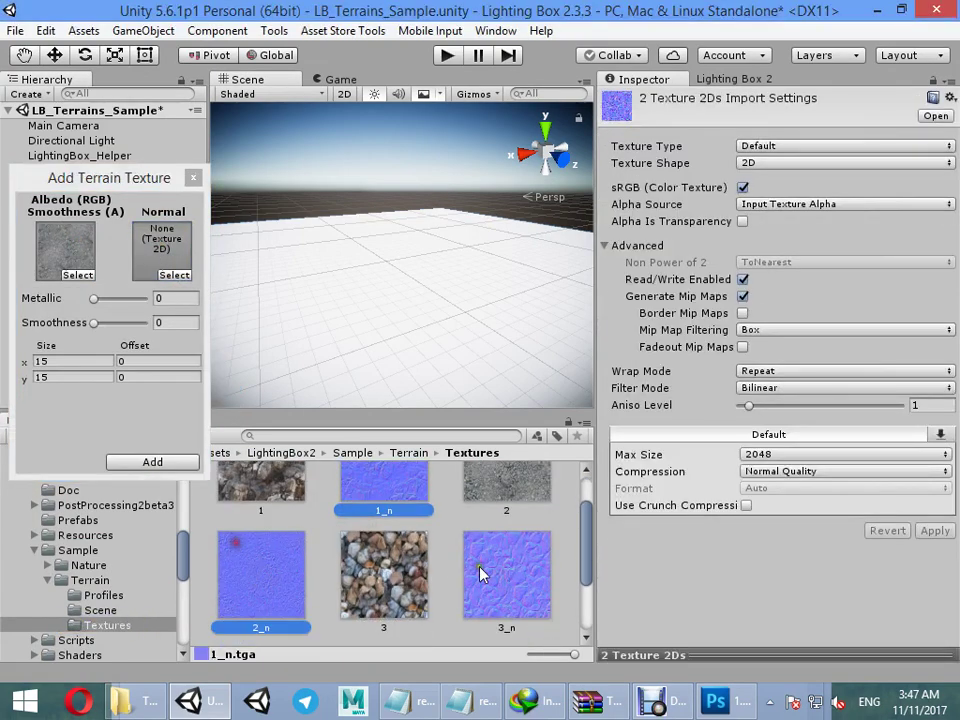
{"action": "left_click", "coordinate": [500, 576], "text": "ctrl"}
{"action": "scroll", "coordinate": [470, 585], "scroll_direction": "down", "scroll_amount": 1}
{"action": "left_click", "coordinate": [400, 590], "text": "ctrl"}
{"action": "left_click", "coordinate": [765, 146]}
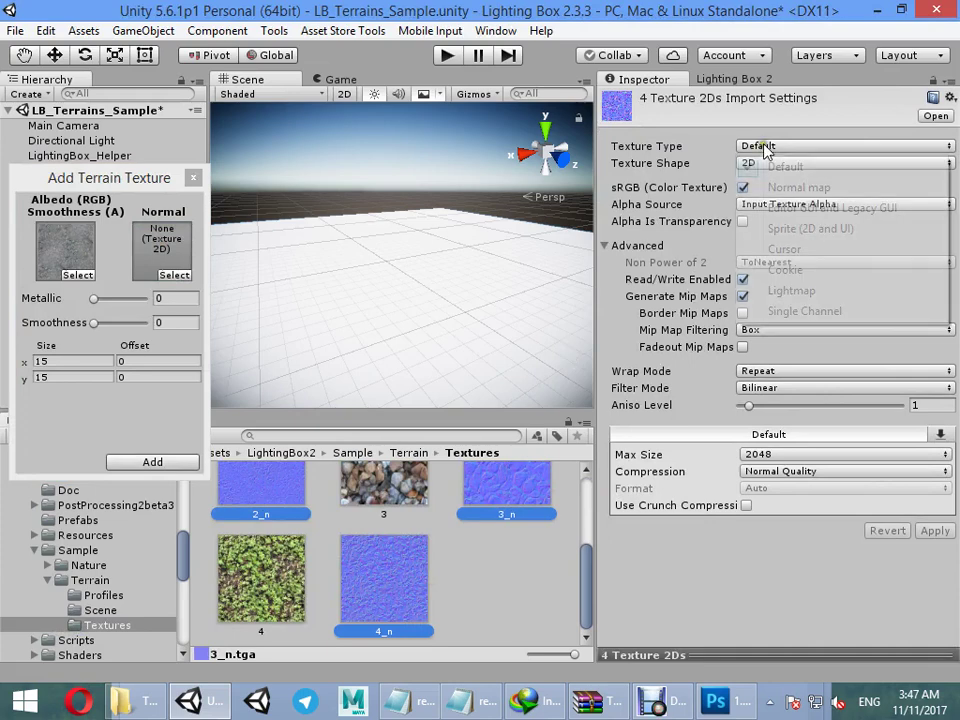
{"action": "left_click", "coordinate": [772, 187]}
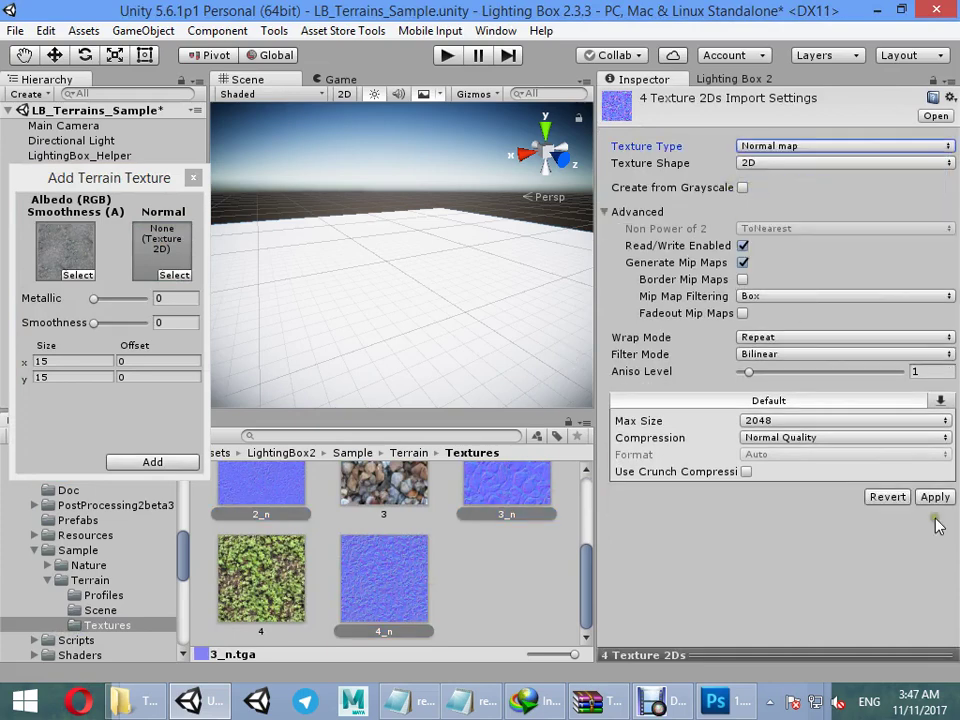
Step: Assign 2_n as the normal map of the new terrain texture and add the texture to the terrain
{"action": "scroll", "coordinate": [512, 525], "scroll_direction": "up", "scroll_amount": 2}
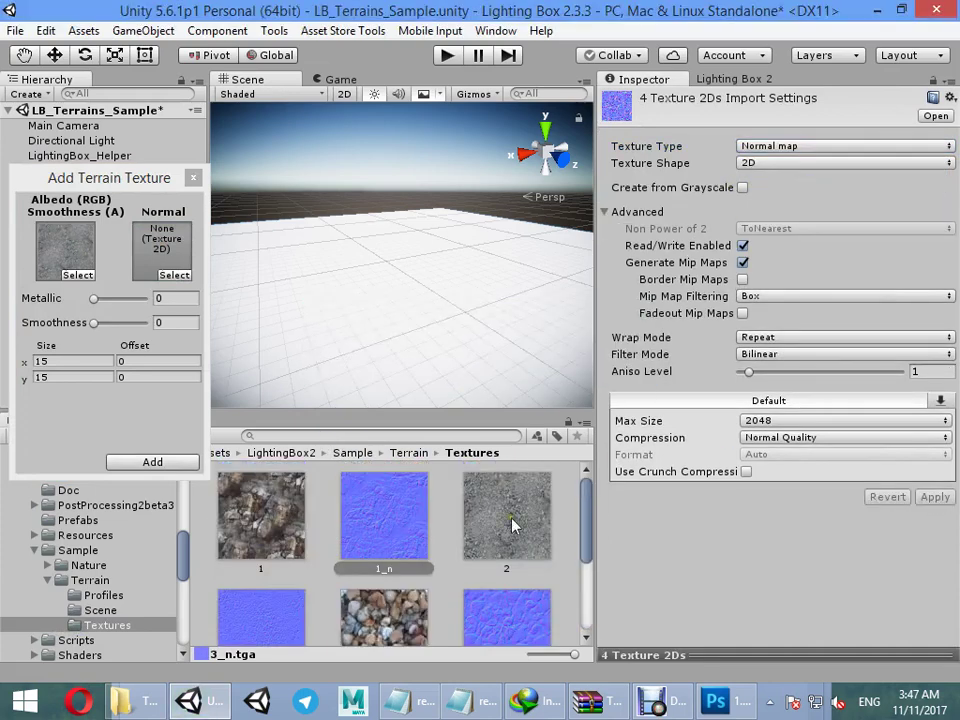
{"action": "scroll", "coordinate": [337, 560], "scroll_direction": "down", "scroll_amount": 1}
{"action": "left_click_drag", "start_coordinate": [272, 568], "coordinate": [158, 254]}
{"action": "left_click", "coordinate": [158, 264]}
{"action": "scroll", "coordinate": [305, 507], "scroll_direction": "up", "scroll_amount": 3}
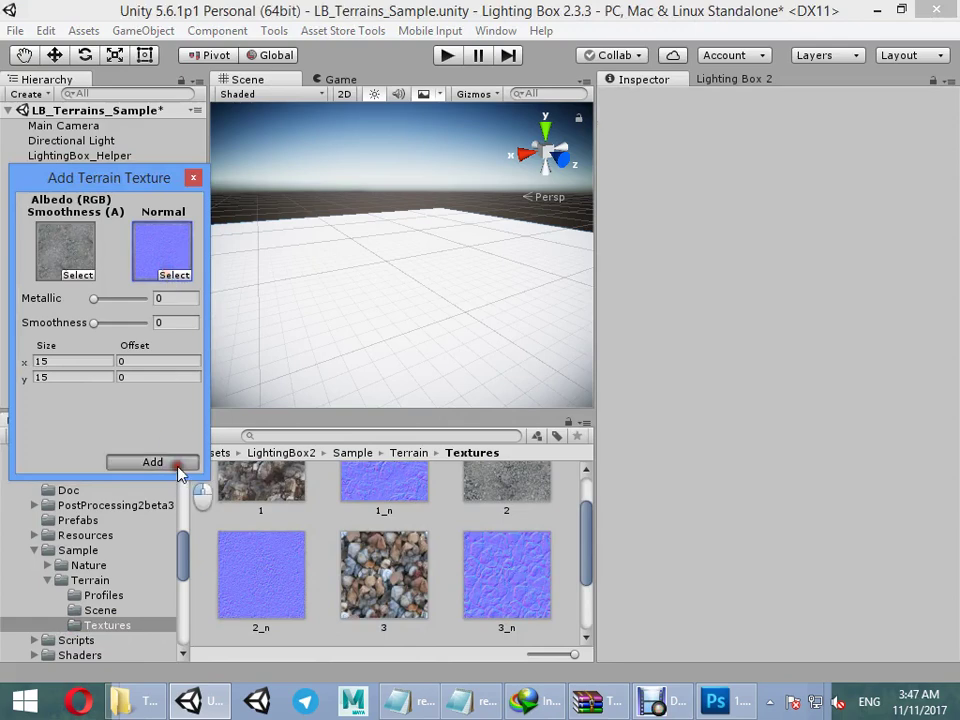
{"action": "left_click", "coordinate": [178, 463]}
Step: Add a second terrain texture with 1 as its albedo and 1_n as its normal map
{"action": "left_click", "coordinate": [866, 468]}
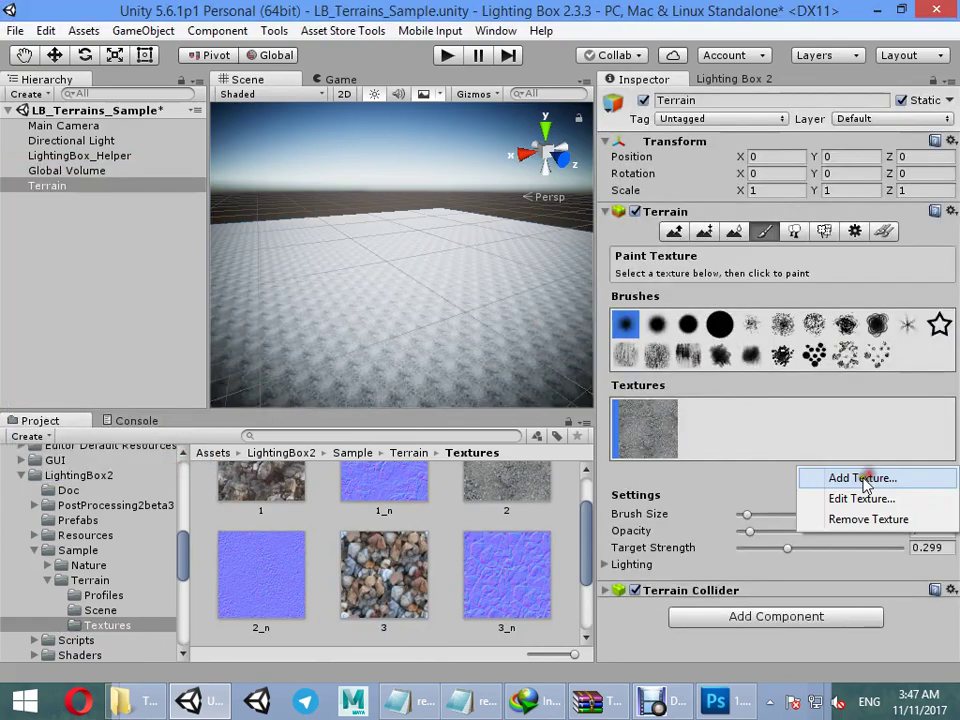
{"action": "left_click", "coordinate": [857, 476]}
{"action": "scroll", "coordinate": [425, 525], "scroll_direction": "up", "scroll_amount": 1}
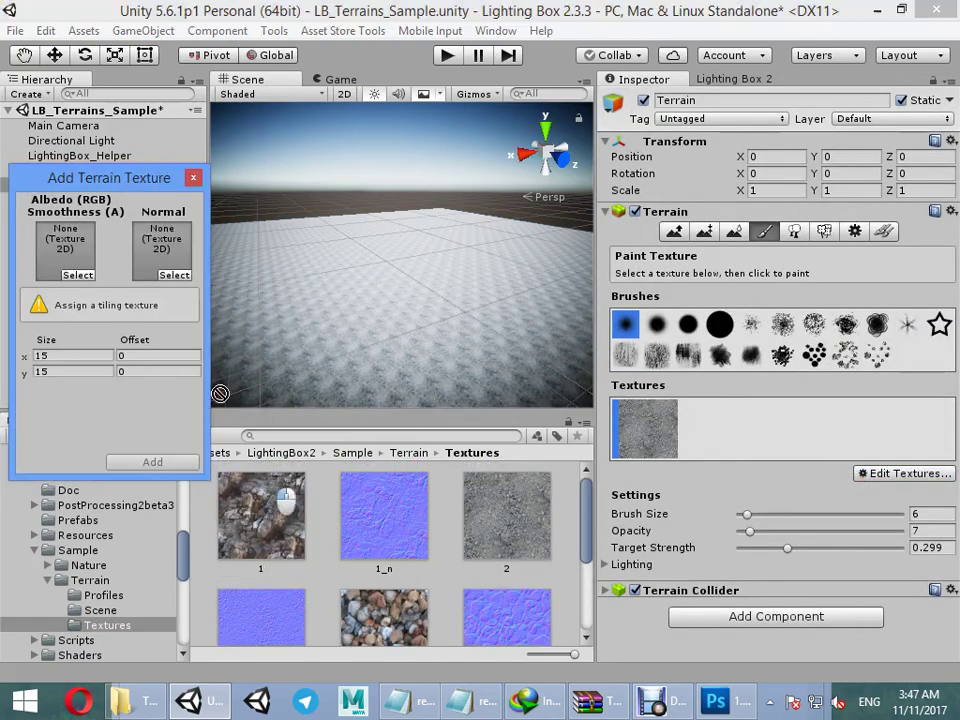
{"action": "left_click_drag", "start_coordinate": [220, 393], "coordinate": [65, 245]}
{"action": "left_click_drag", "start_coordinate": [381, 515], "coordinate": [171, 268]}
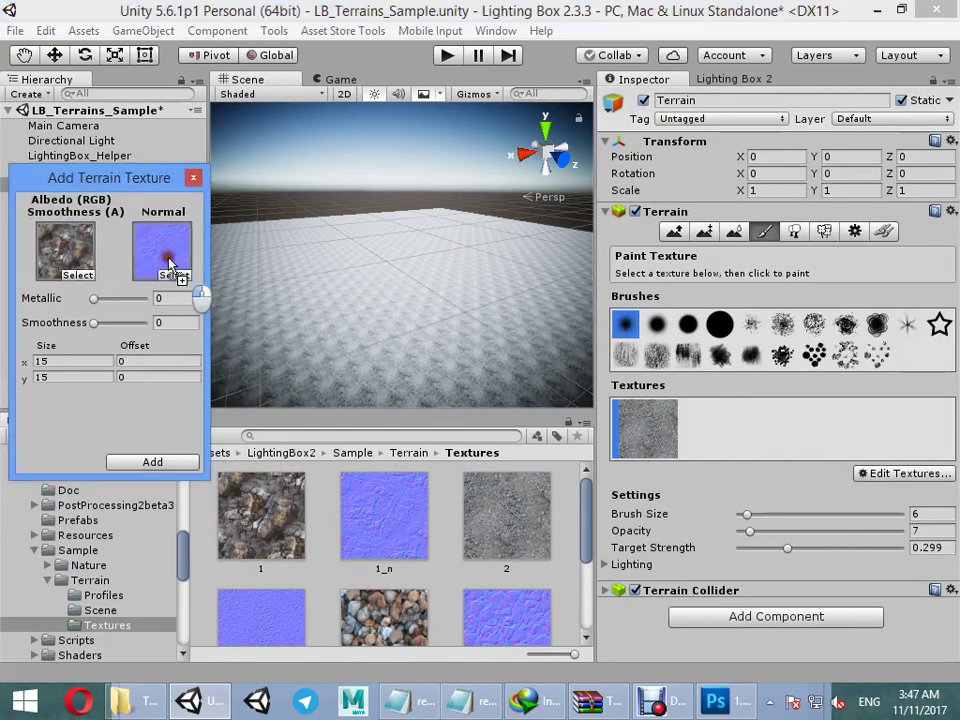
{"action": "left_click", "coordinate": [176, 463]}
Step: Add a third terrain texture with 3 as its albedo and 3_n as its normal map
{"action": "left_click", "coordinate": [868, 473]}
{"action": "left_click", "coordinate": [845, 477]}
{"action": "scroll", "coordinate": [375, 555], "scroll_direction": "down", "scroll_amount": 2}
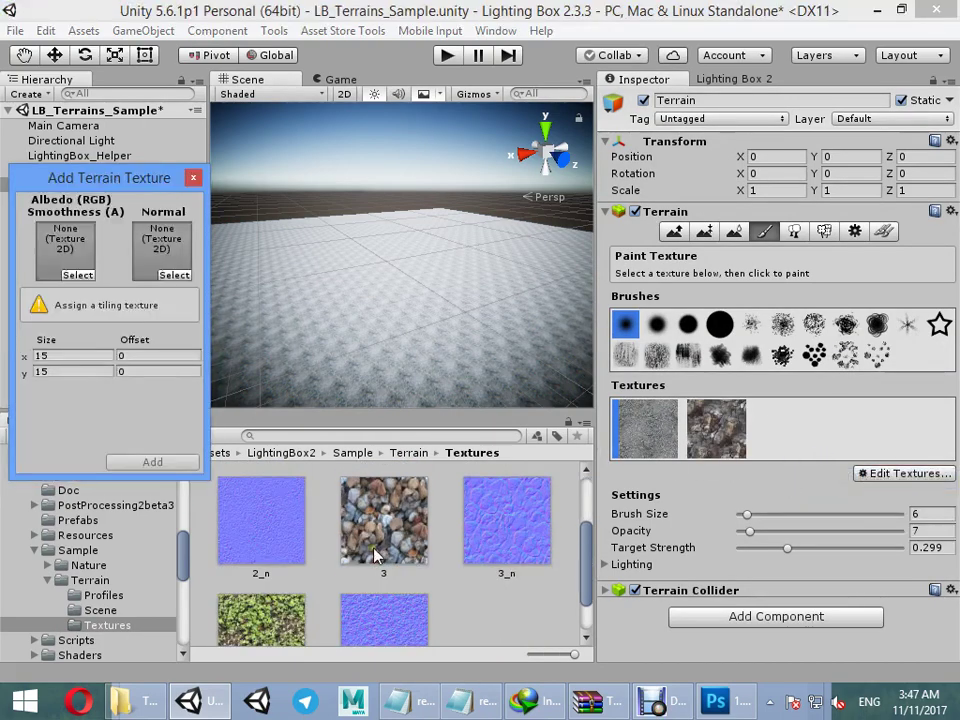
{"action": "left_click_drag", "start_coordinate": [375, 555], "coordinate": [65, 245]}
{"action": "scroll", "coordinate": [482, 480], "scroll_direction": "up", "scroll_amount": 1}
{"action": "left_click_drag", "start_coordinate": [506, 550], "coordinate": [162, 250]}
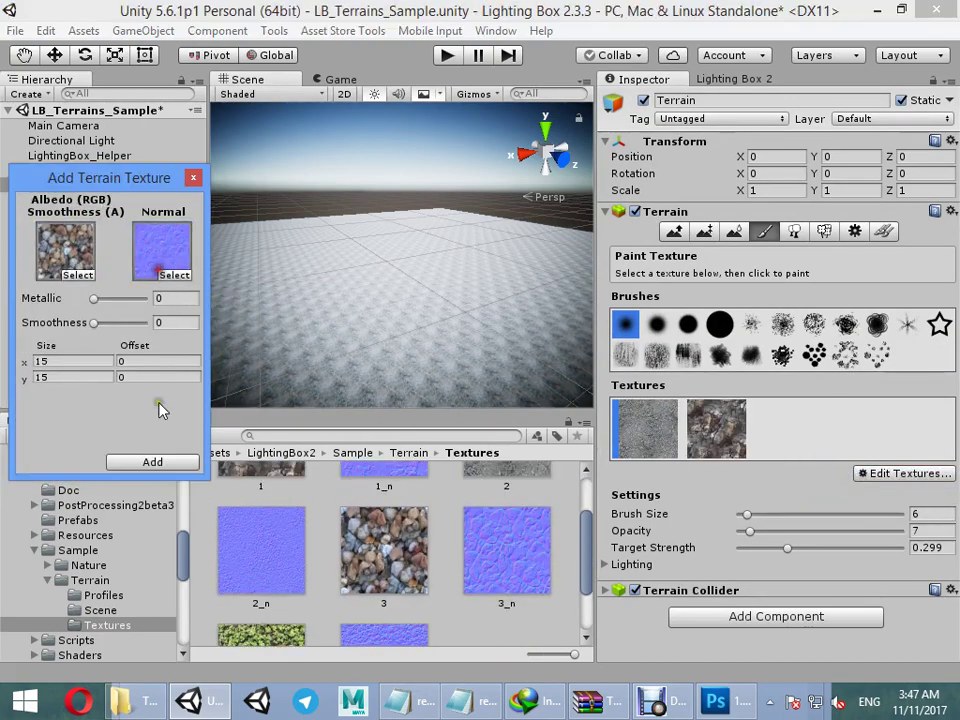
{"action": "left_click", "coordinate": [152, 461]}
Step: Add a fourth terrain texture with 4 as its albedo and 4_n as its normal map
{"action": "left_click", "coordinate": [866, 473]}
{"action": "left_click", "coordinate": [850, 478]}
{"action": "scroll", "coordinate": [328, 558], "scroll_direction": "down", "scroll_amount": 2}
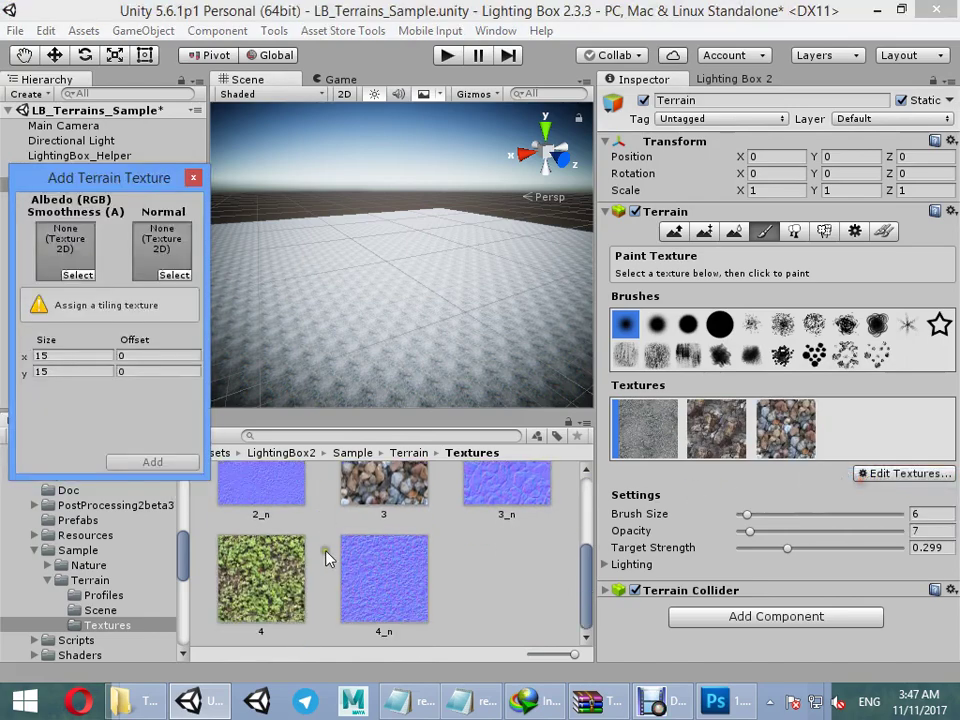
{"action": "left_click_drag", "start_coordinate": [154, 352], "coordinate": [77, 264]}
{"action": "left_click_drag", "start_coordinate": [390, 575], "coordinate": [165, 263]}
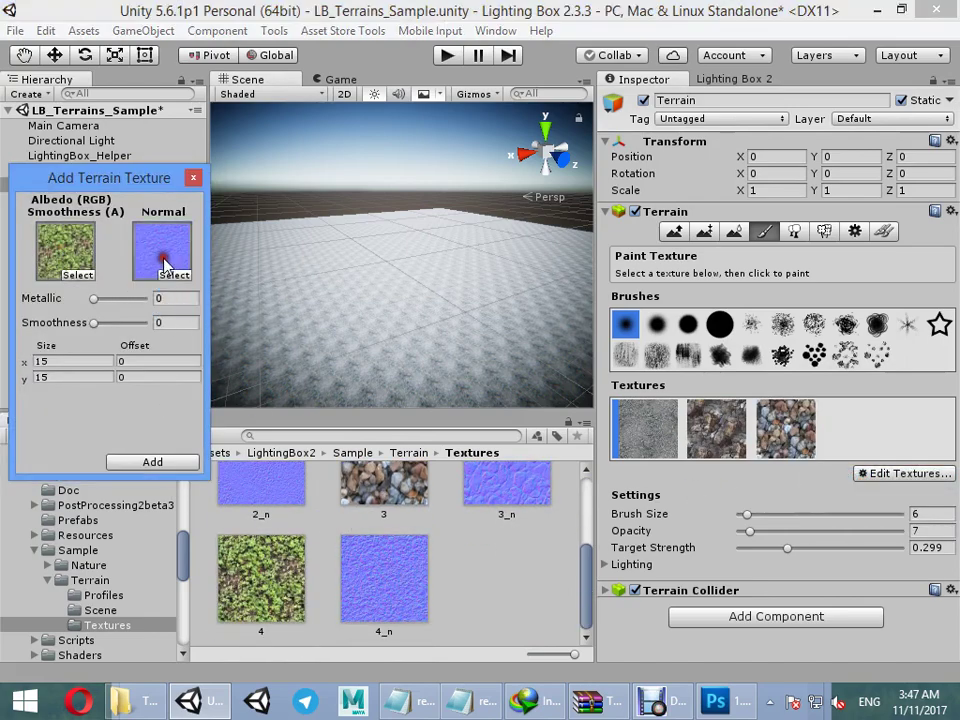
{"action": "left_click", "coordinate": [152, 461]}
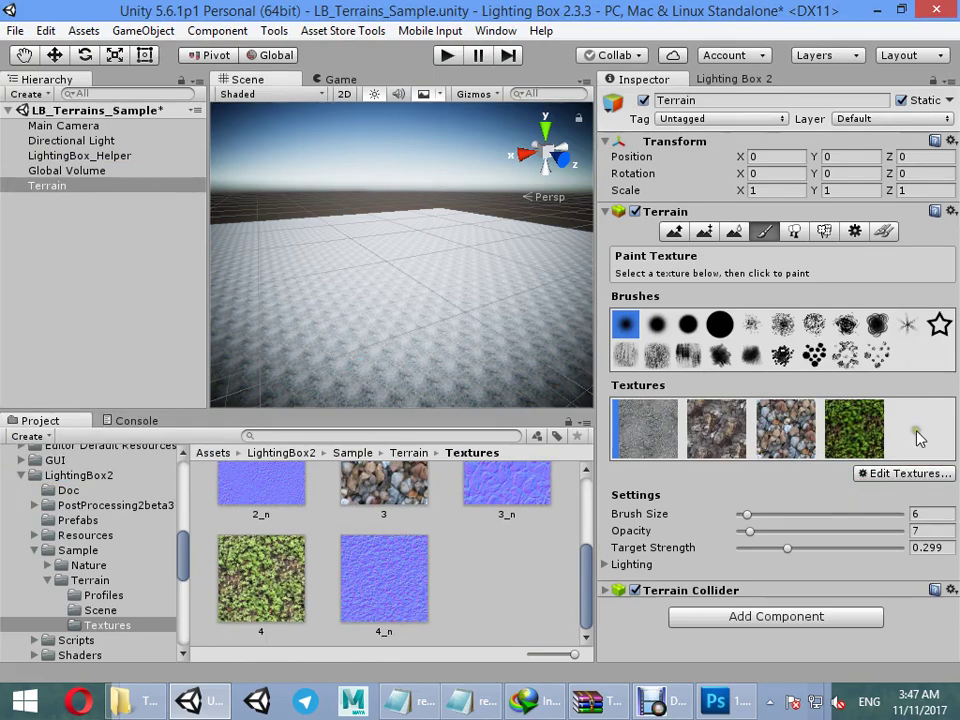
Step: Find and add the LB_Terrain_2 script component to the Terrain object
{"action": "left_click", "coordinate": [733, 617]}
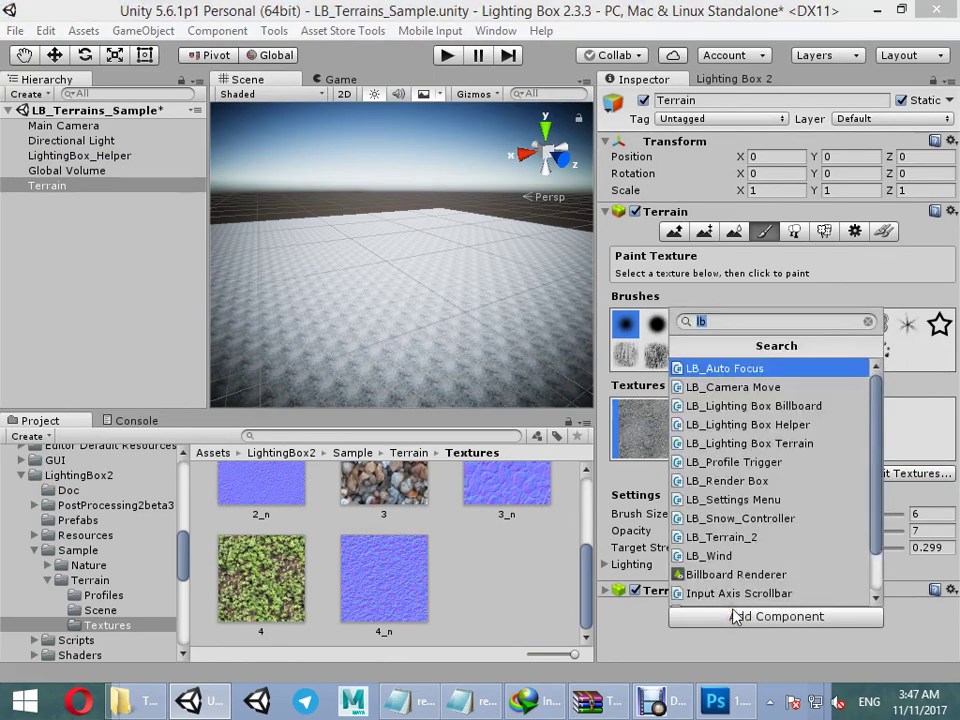
{"action": "type", "text": "terrai"}
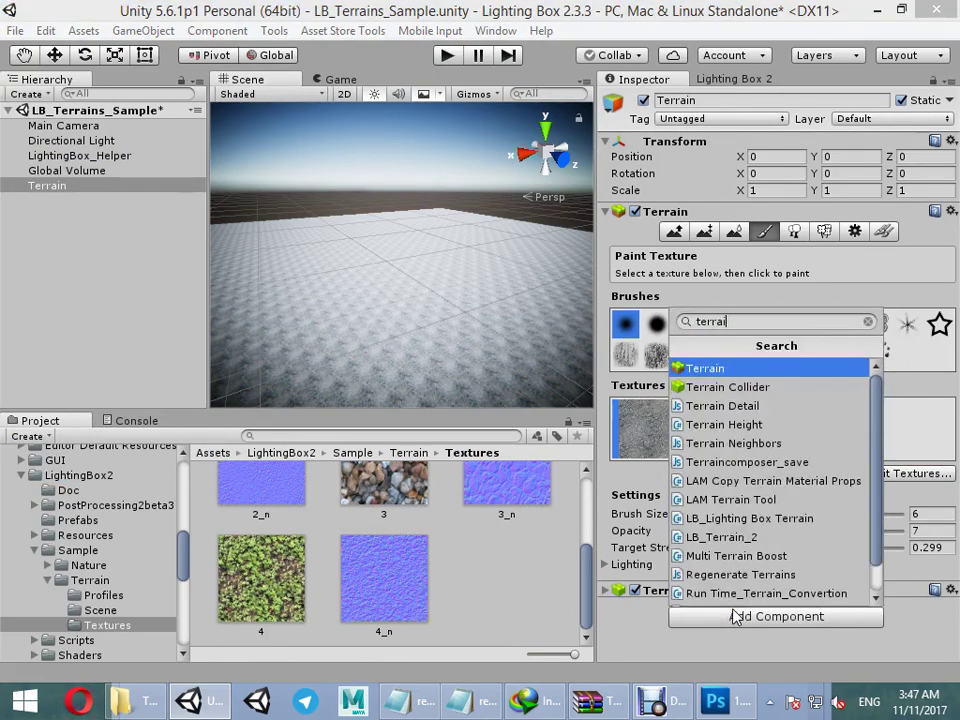
{"action": "key", "text": "Down"}
{"action": "key", "text": "Down"}
{"action": "key", "text": "Down"}
{"action": "key", "text": "Down"}
{"action": "key", "text": "Down"}
{"action": "key", "text": "Down"}
{"action": "key", "text": "Down"}
{"action": "key", "text": "Down"}
{"action": "key", "text": "Down"}
{"action": "key", "text": "Return"}
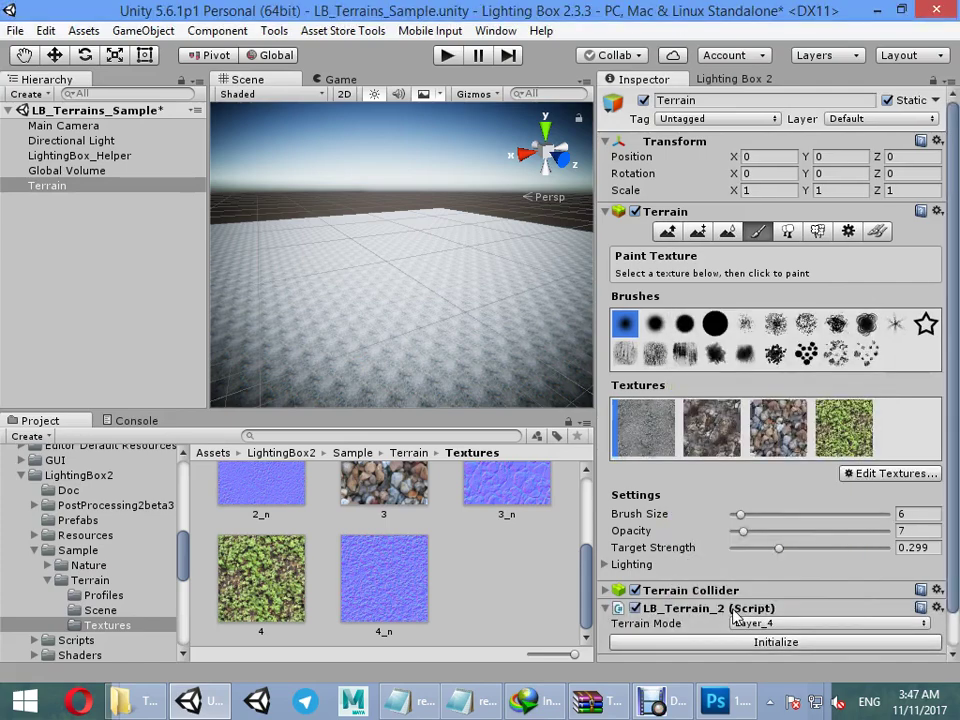
Step: Choose Layer_4 as the LB_Terrain_2 terrain mode and start its initialization
{"action": "scroll", "coordinate": [777, 505], "scroll_direction": "down", "scroll_amount": 1}
{"action": "left_click", "coordinate": [762, 588]}
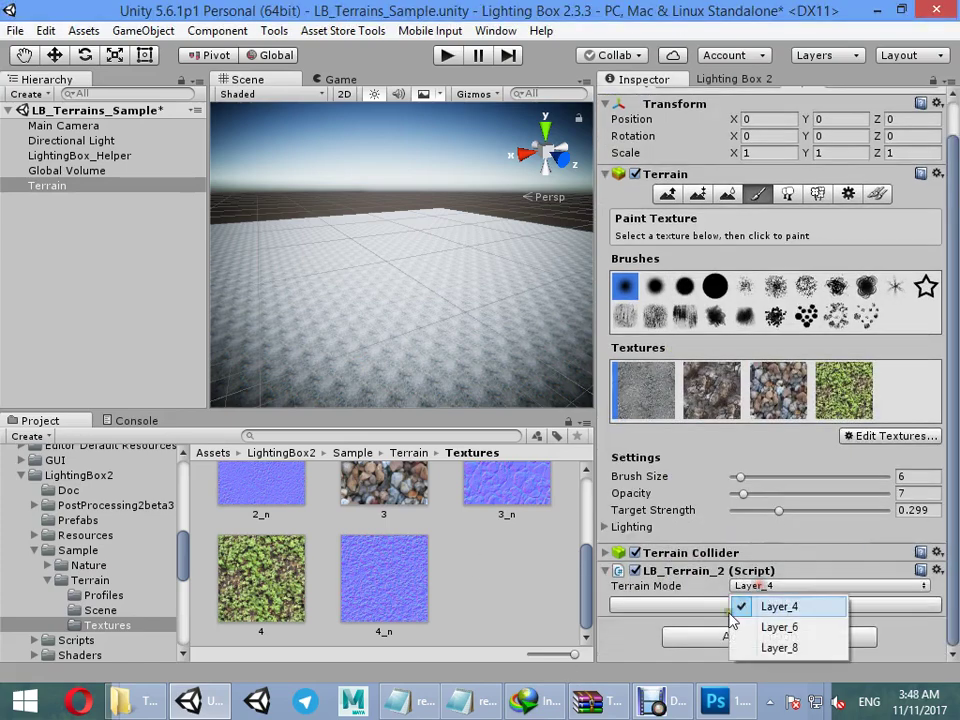
{"action": "left_click", "coordinate": [765, 607]}
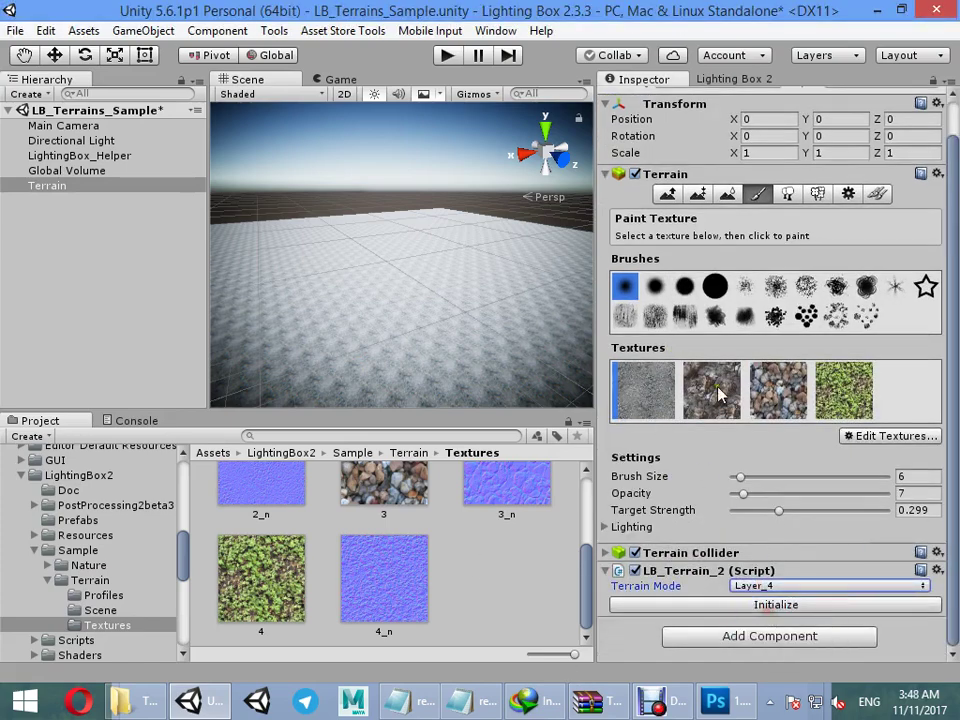
{"action": "left_click", "coordinate": [732, 605]}
Step: Create a Materials folder inside the Sample Terrain folder and open it as the save location
{"action": "left_click", "coordinate": [304, 87]}
{"action": "key", "text": "ctrl+v"}
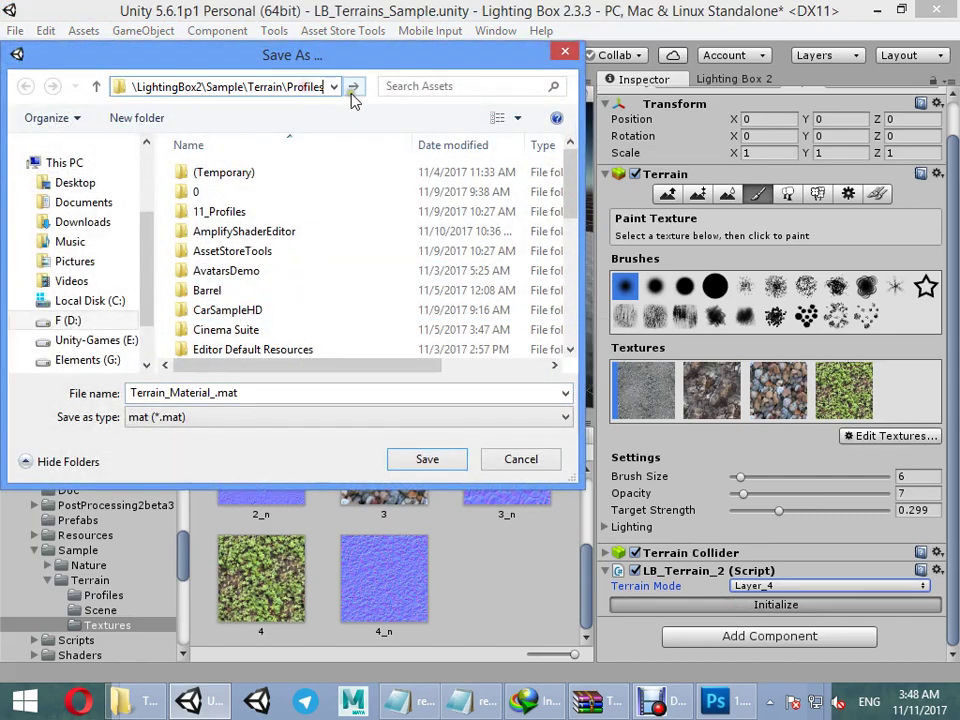
{"action": "left_click", "coordinate": [353, 90]}
{"action": "left_click", "coordinate": [163, 86]}
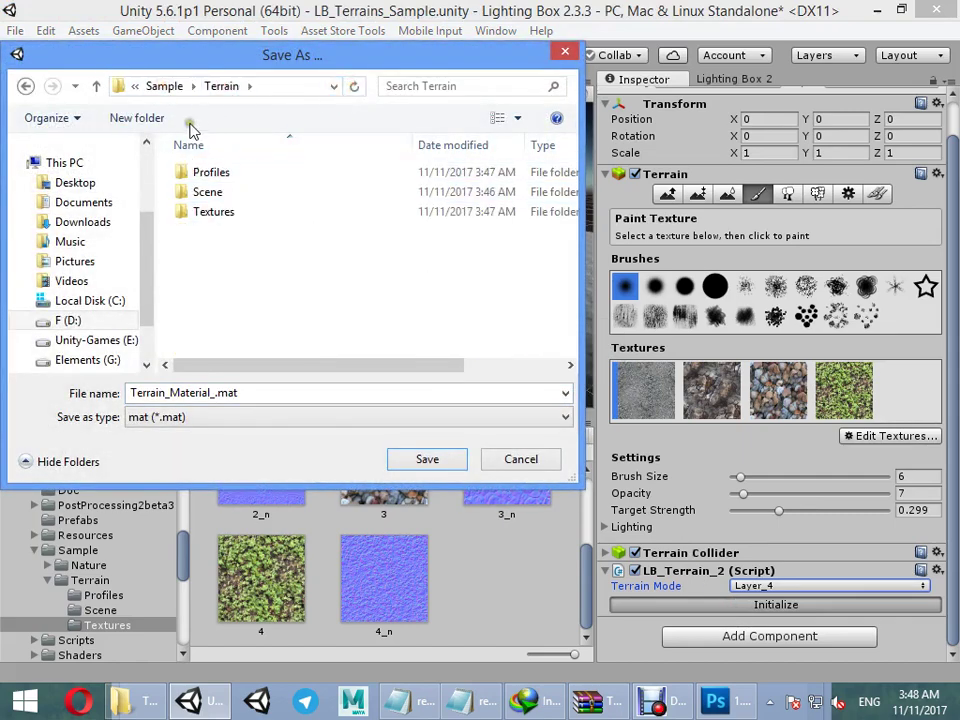
{"action": "left_click", "coordinate": [140, 122]}
{"action": "type", "text": "Materials"}
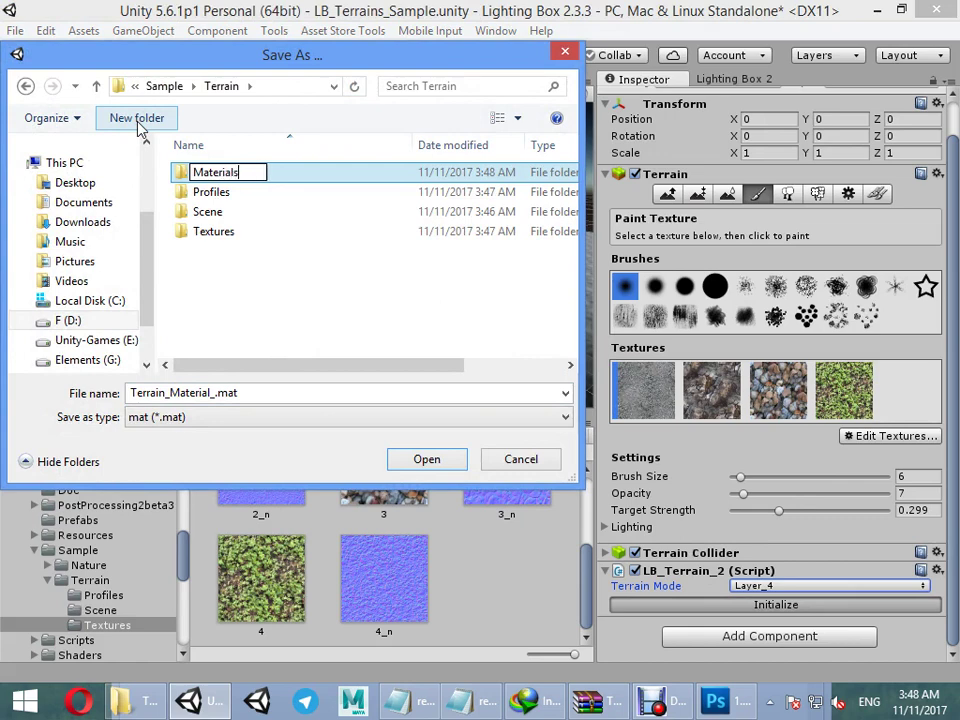
{"action": "key", "text": "Return"}
{"action": "key", "text": "Return"}
Step: Save the terrain material in the Materials folder as Terrain_Material_LBTerrainsSample.mat
{"action": "left_click", "coordinate": [213, 395]}
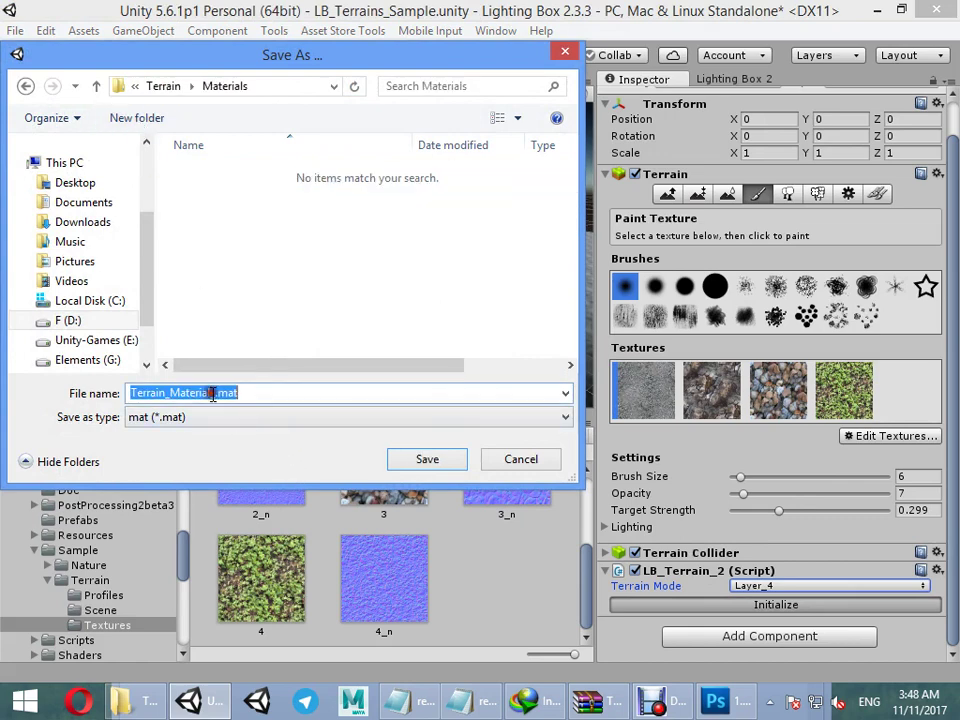
{"action": "left_click", "coordinate": [214, 395]}
{"action": "type", "text": "LBTerrainsSample"}
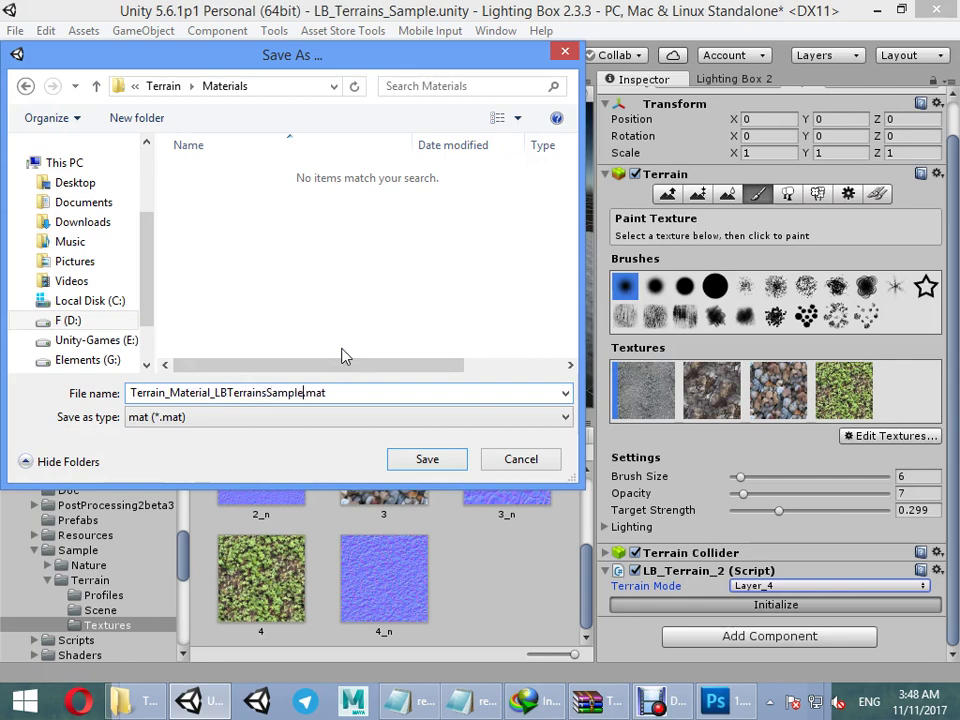
{"action": "key", "text": "Return"}
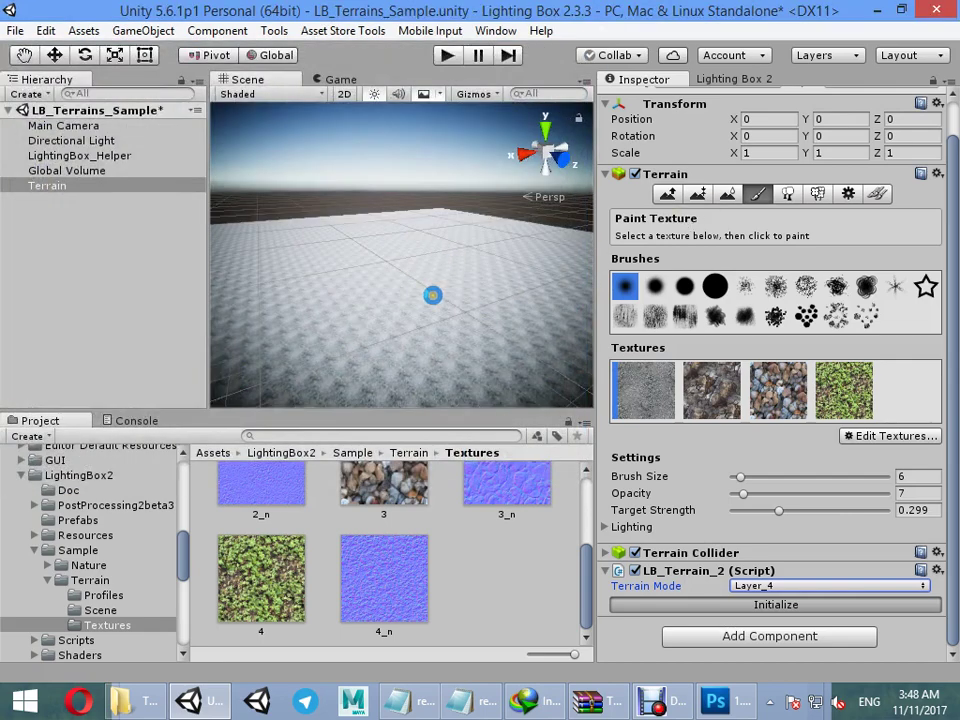
Step: Set the first terrain layer's UV Tile to 30 in the LB_Terrain_2 properties
{"action": "right_click_drag", "start_coordinate": [432, 305], "coordinate": [454, 212]}
{"action": "scroll", "coordinate": [697, 452], "scroll_direction": "down", "scroll_amount": 5}
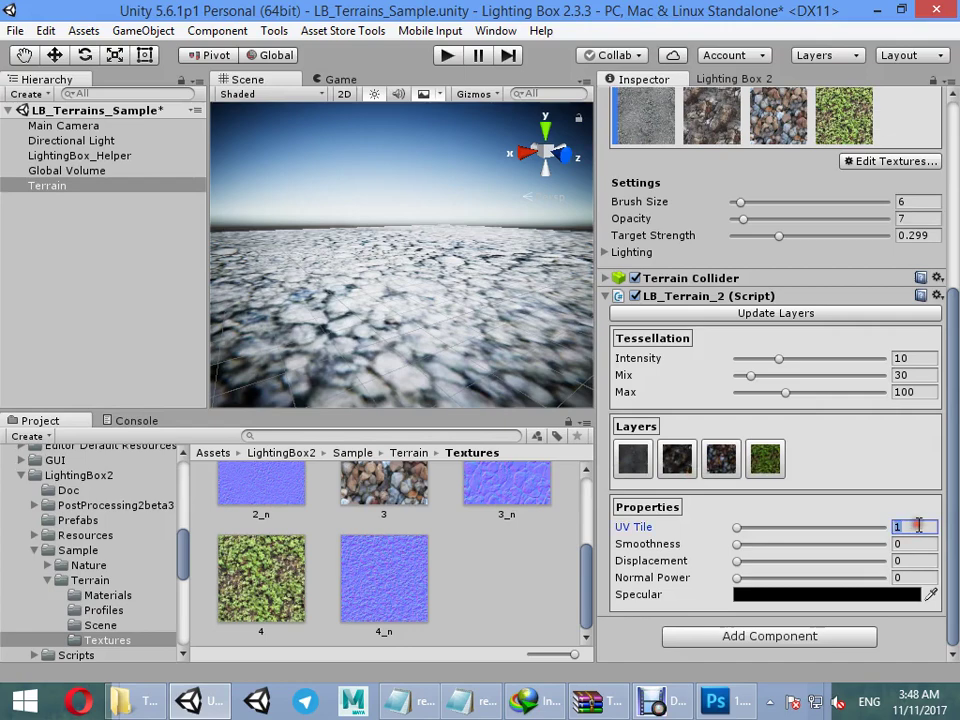
{"action": "type", "text": "30"}
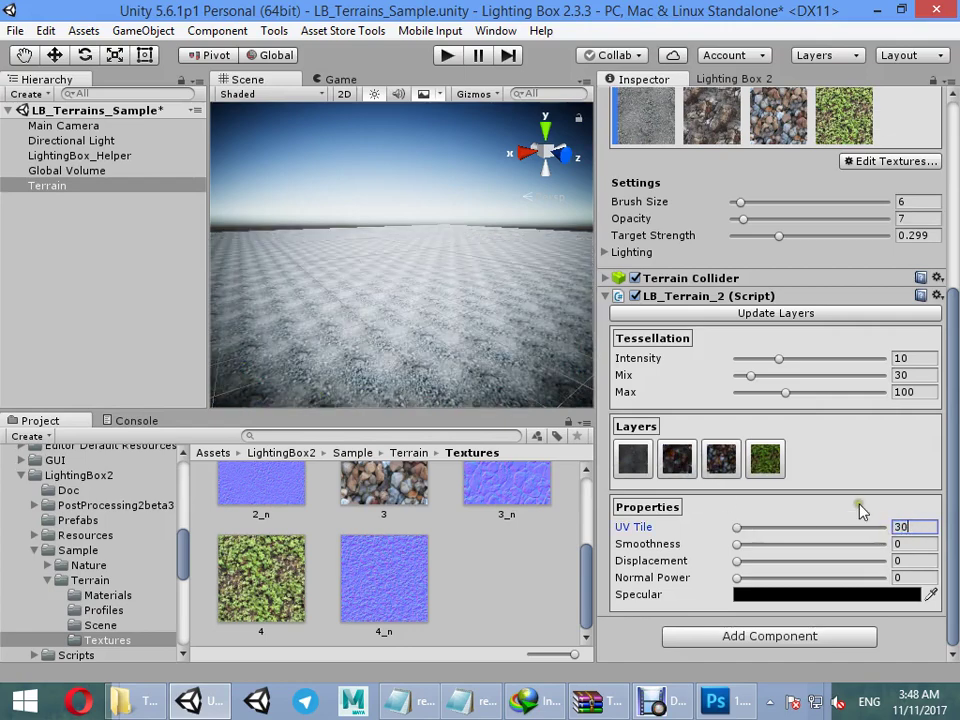
Step: Select the second terrain texture for painting, with brush size 22, opacity 6 and target strength 1
{"action": "scroll", "coordinate": [735, 272], "scroll_direction": "up", "scroll_amount": 3}
{"action": "right_click_drag", "start_coordinate": [415, 290], "coordinate": [401, 346]}
{"action": "key", "text": "w"}
{"action": "left_click_drag", "start_coordinate": [341, 304], "coordinate": [427, 334]}
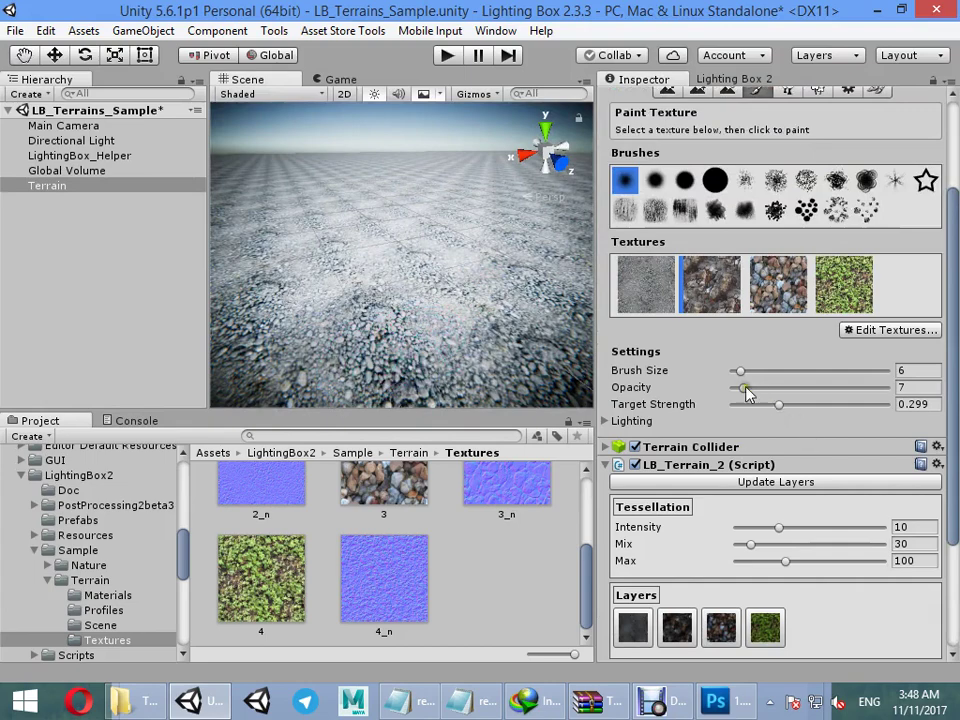
{"action": "mouse_move", "coordinate": [740, 371]}
{"action": "left_mouse_down"}
{"action": "mouse_move", "coordinate": [765, 371]}
{"action": "mouse_move", "coordinate": [748, 387]}
{"action": "mouse_move", "coordinate": [890, 404]}
{"action": "mouse_move", "coordinate": [741, 387]}
{"action": "left_mouse_up"}
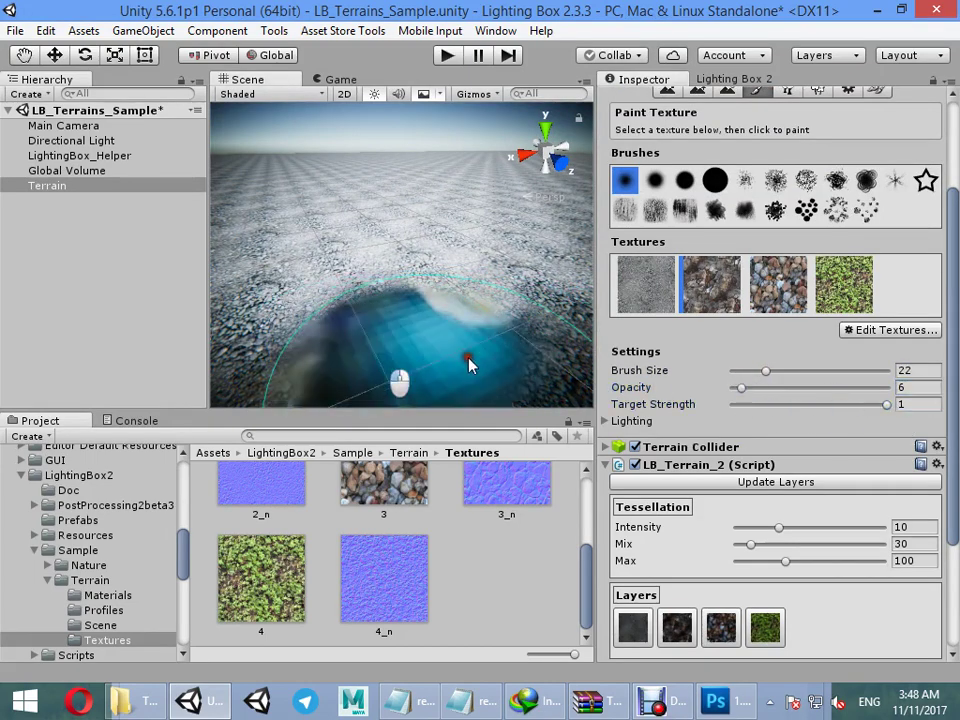
Step: Paint patches of the second, rocky texture on the terrain ground
{"action": "mouse_move", "coordinate": [468, 358]}
{"action": "left_mouse_down"}
{"action": "mouse_move", "coordinate": [572, 281]}
{"action": "mouse_move", "coordinate": [456, 268]}
{"action": "left_mouse_up"}
{"action": "mouse_move", "coordinate": [456, 298]}
{"action": "right_mouse_down"}
{"action": "mouse_move", "coordinate": [407, 317]}
{"action": "mouse_move", "coordinate": [390, 287]}
{"action": "right_mouse_up"}
{"action": "scroll", "coordinate": [382, 245], "scroll_direction": "down", "scroll_amount": 3}
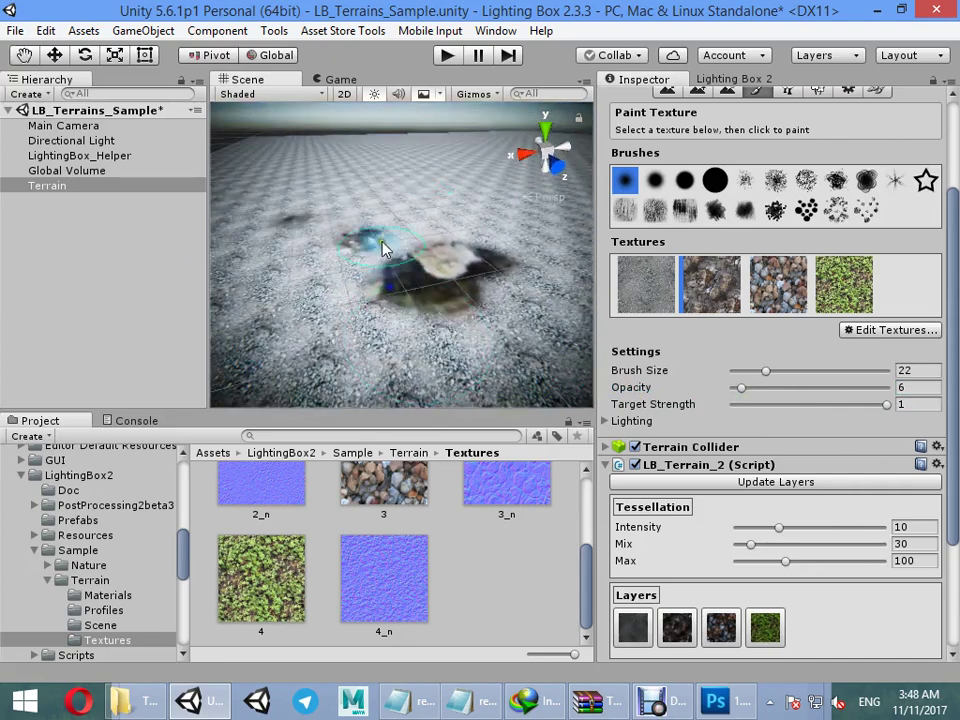
{"action": "mouse_move", "coordinate": [382, 245]}
{"action": "left_mouse_down"}
{"action": "mouse_move", "coordinate": [300, 261]}
{"action": "mouse_move", "coordinate": [405, 283]}
{"action": "left_mouse_up"}
Step: Paint the pebble texture and the green plant texture on the terrain beside the rocky patches
{"action": "left_click", "coordinate": [760, 277]}
{"action": "mouse_move", "coordinate": [438, 328]}
{"action": "left_mouse_down"}
{"action": "mouse_move", "coordinate": [588, 323]}
{"action": "mouse_move", "coordinate": [592, 338]}
{"action": "left_mouse_up"}
{"action": "left_click", "coordinate": [825, 282]}
{"action": "right_click_drag", "start_coordinate": [362, 279], "coordinate": [438, 253]}
{"action": "mouse_move", "coordinate": [438, 253]}
{"action": "left_mouse_down"}
{"action": "mouse_move", "coordinate": [470, 253]}
{"action": "mouse_move", "coordinate": [497, 345]}
{"action": "left_mouse_up"}
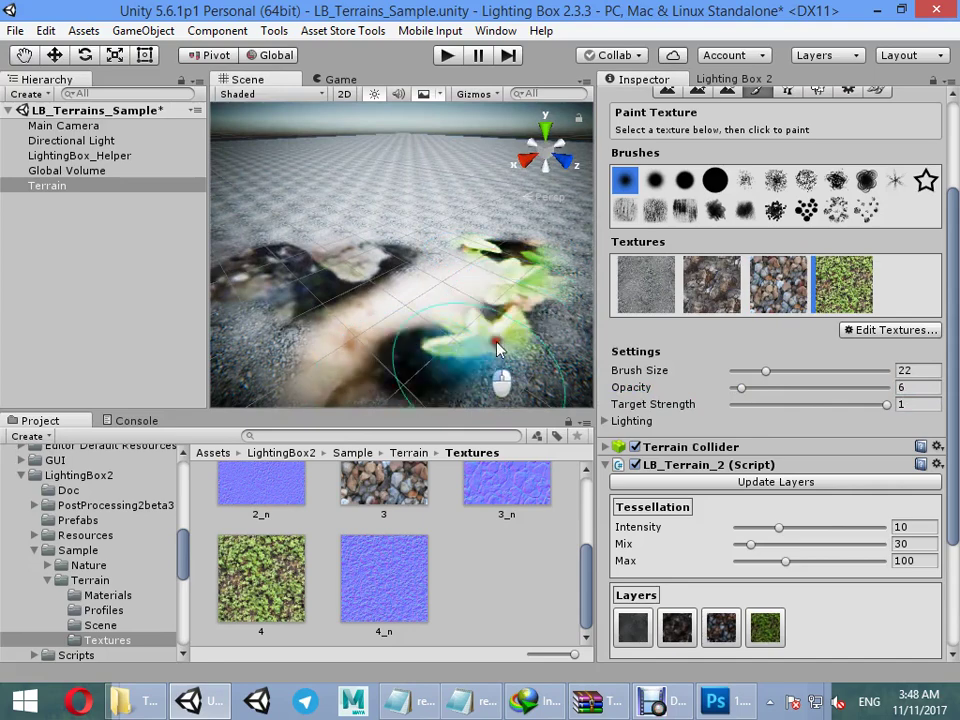
Step: Set the UV Tile of the second, third and fourth terrain layers to 30
{"action": "scroll", "coordinate": [700, 450], "scroll_direction": "down", "scroll_amount": 4}
{"action": "left_click", "coordinate": [914, 526]}
{"action": "type", "text": "30"}
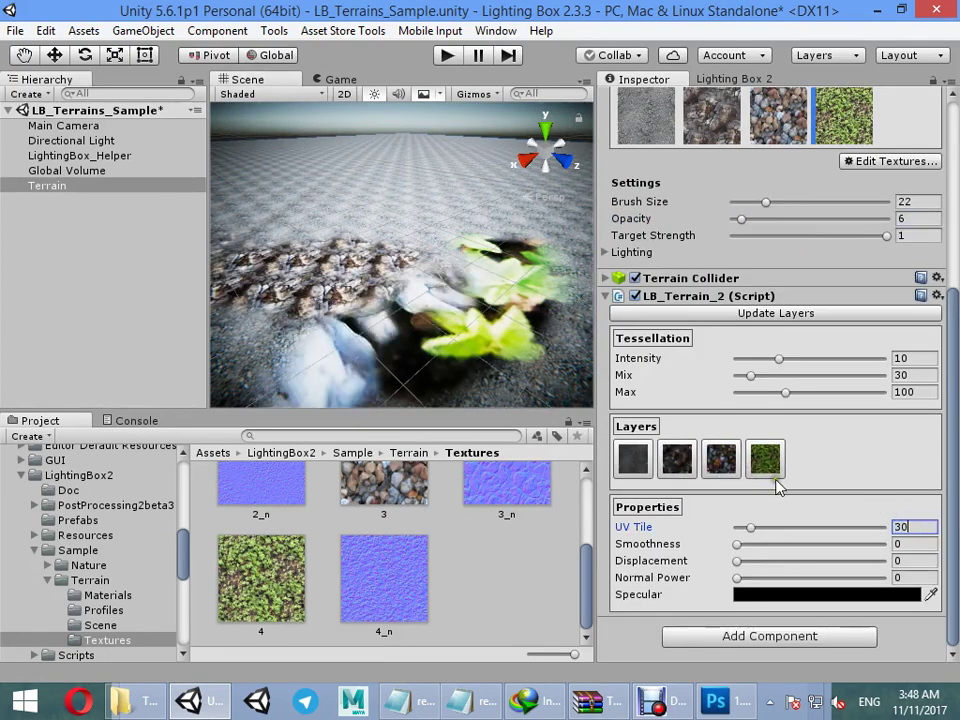
{"action": "type", "text": "3"}
{"action": "type", "text": "30"}
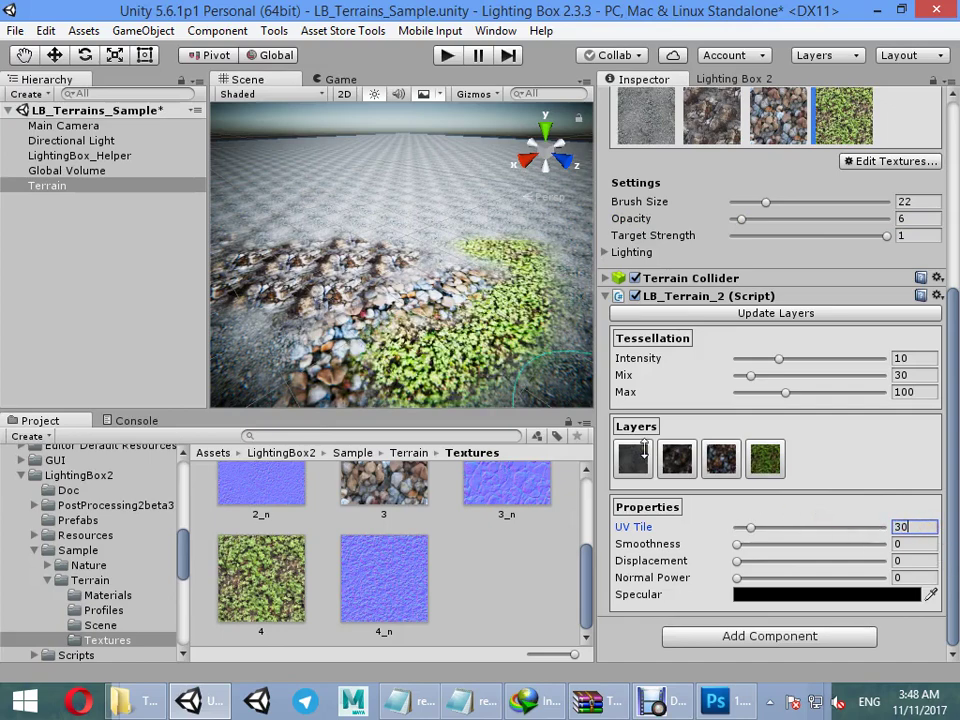
Step: Try a UV Tile of 10 on the second, rocky layer and settle on 20
{"action": "right_click_drag", "start_coordinate": [538, 240], "coordinate": [400, 240]}
{"action": "key", "text": "w"}
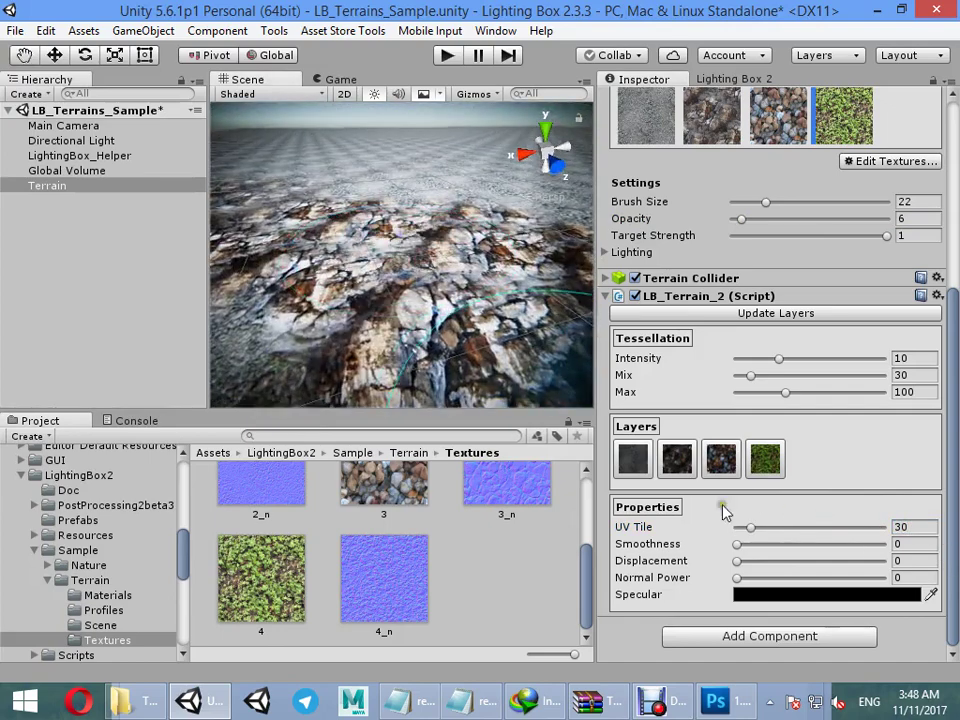
{"action": "left_click", "coordinate": [677, 472]}
{"action": "type", "text": "10"}
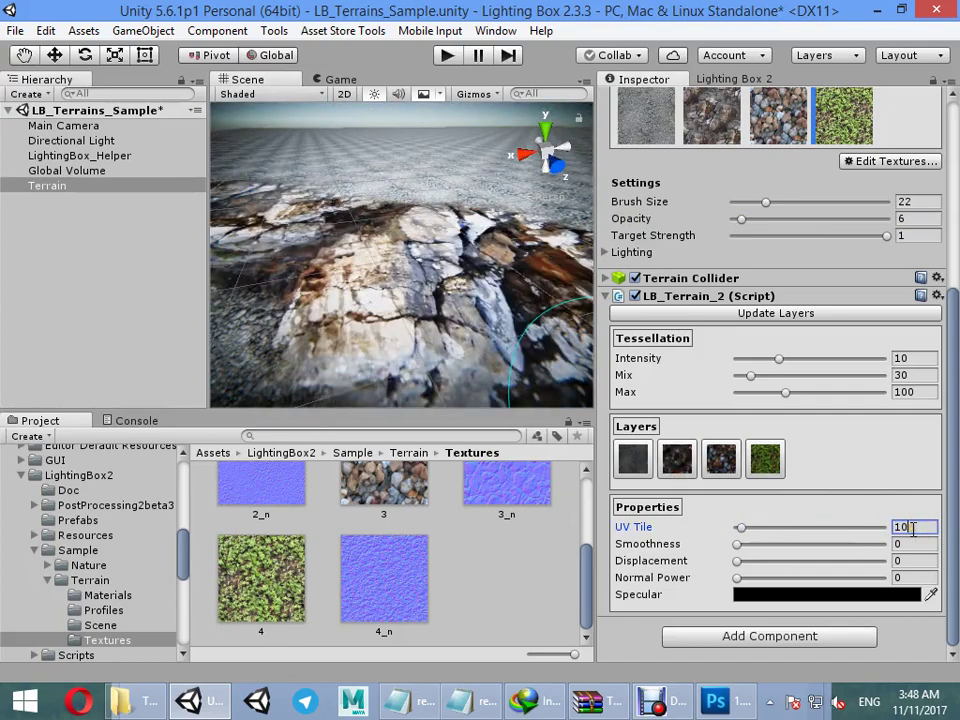
{"action": "left_click_drag", "start_coordinate": [912, 529], "coordinate": [880, 528]}
{"action": "type", "text": "20"}
{"action": "scroll", "coordinate": [453, 292], "scroll_direction": "down", "scroll_amount": 6}
{"action": "scroll", "coordinate": [454, 292], "scroll_direction": "up", "scroll_amount": 7}
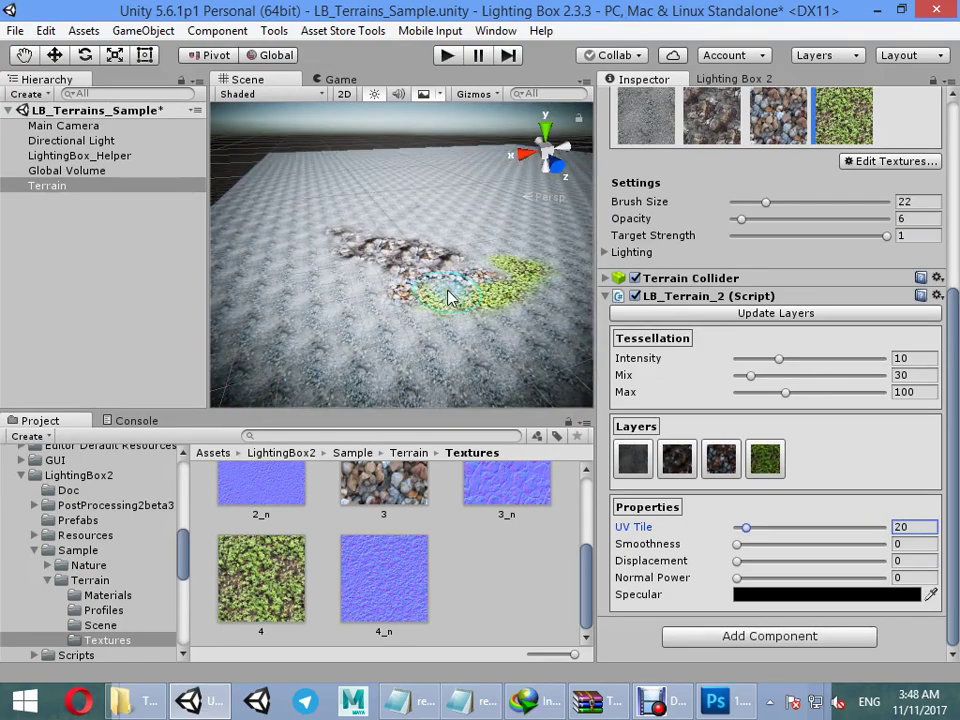
Step: Raise hills and mountains across the flat terrain with Raise / Lower Terrain, using brush size 100 and opacity 31
{"action": "scroll", "coordinate": [476, 287], "scroll_direction": "down", "scroll_amount": 3}
{"action": "right_click_drag", "start_coordinate": [476, 287], "coordinate": [426, 290]}
{"action": "key", "text": "w"}
{"action": "key", "text": "w"}
{"action": "scroll", "coordinate": [814, 375], "scroll_direction": "up", "scroll_amount": 6}
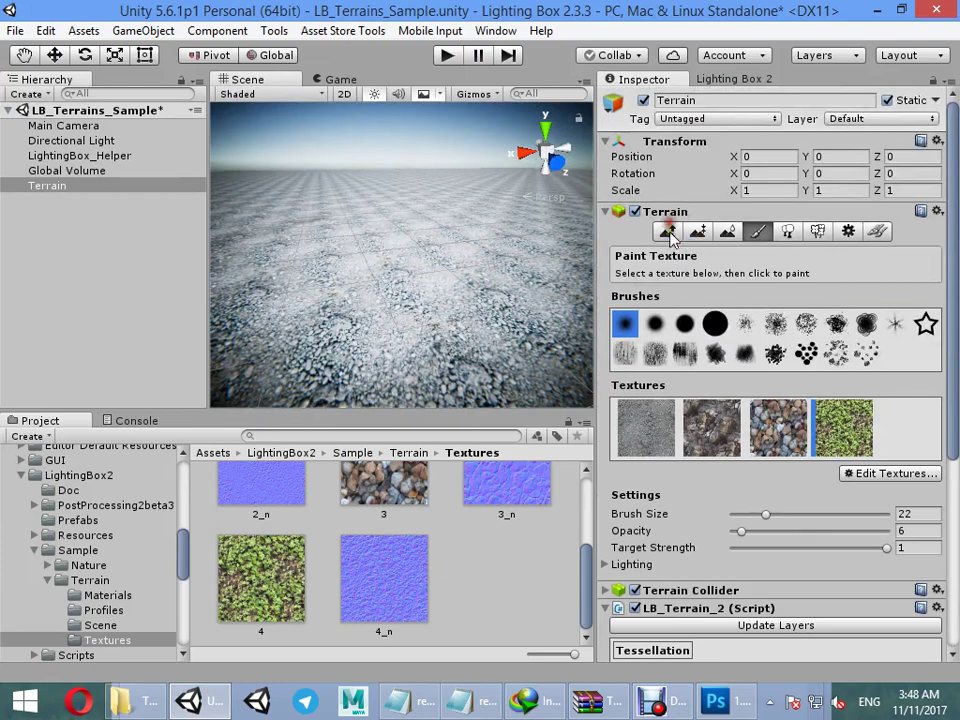
{"action": "left_click", "coordinate": [668, 231]}
{"action": "left_click_drag", "start_coordinate": [783, 419], "coordinate": [784, 405]}
{"action": "scroll", "coordinate": [454, 274], "scroll_direction": "down", "scroll_amount": 10}
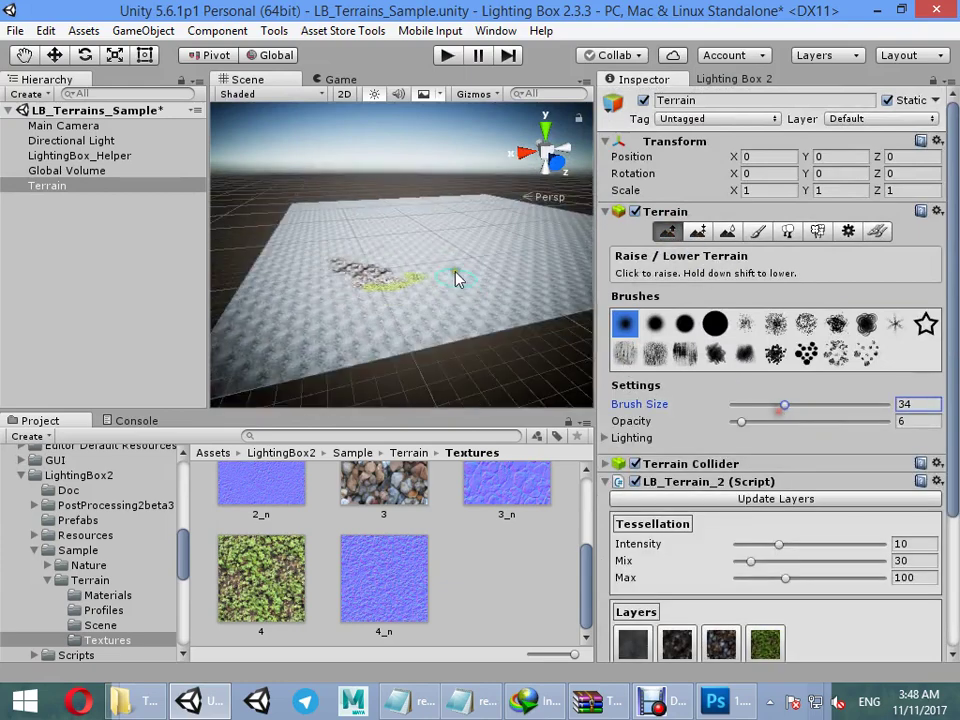
{"action": "mouse_move", "coordinate": [454, 274]}
{"action": "left_mouse_down", "text": "alt"}
{"action": "mouse_move", "coordinate": [422, 240]}
{"action": "mouse_move", "coordinate": [358, 312]}
{"action": "left_mouse_up", "text": "alt"}
{"action": "left_click_drag", "start_coordinate": [786, 404], "coordinate": [830, 404]}
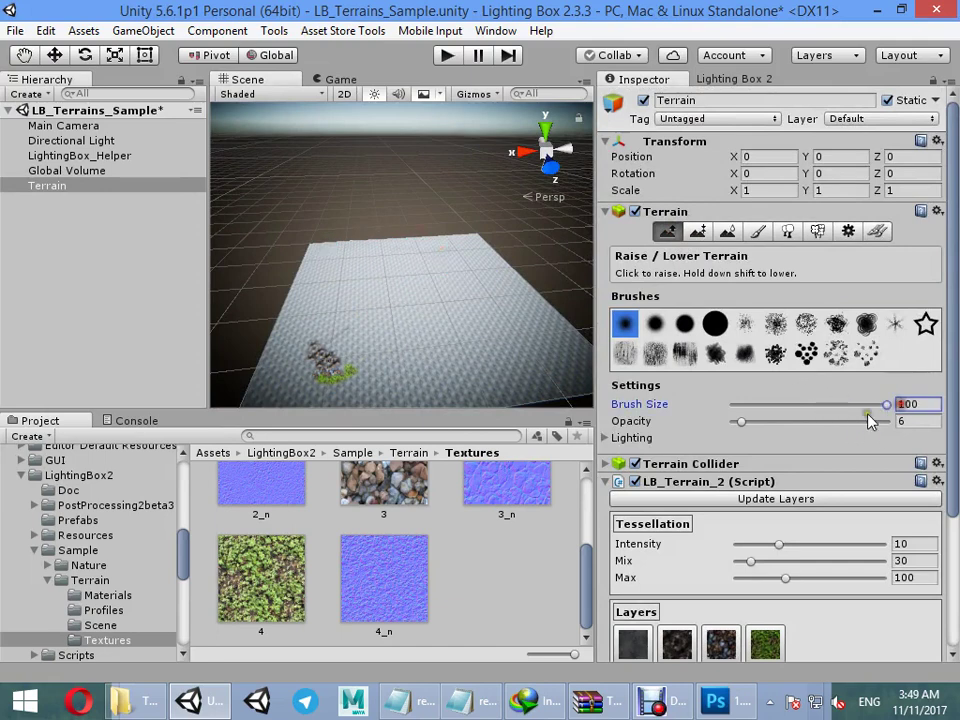
{"action": "left_click", "coordinate": [780, 421]}
{"action": "mouse_move", "coordinate": [458, 246]}
{"action": "left_mouse_down"}
{"action": "mouse_move", "coordinate": [330, 262]}
{"action": "mouse_move", "coordinate": [274, 375]}
{"action": "mouse_move", "coordinate": [332, 253]}
{"action": "mouse_move", "coordinate": [380, 262]}
{"action": "mouse_move", "coordinate": [300, 312]}
{"action": "mouse_move", "coordinate": [364, 272]}
{"action": "mouse_move", "coordinate": [315, 282]}
{"action": "mouse_move", "coordinate": [290, 333]}
{"action": "mouse_move", "coordinate": [369, 306]}
{"action": "mouse_move", "coordinate": [435, 364]}
{"action": "mouse_move", "coordinate": [476, 268]}
{"action": "mouse_move", "coordinate": [548, 322]}
{"action": "mouse_move", "coordinate": [392, 274]}
{"action": "mouse_move", "coordinate": [467, 300]}
{"action": "mouse_move", "coordinate": [497, 346]}
{"action": "mouse_move", "coordinate": [422, 369]}
{"action": "mouse_move", "coordinate": [521, 377]}
{"action": "mouse_move", "coordinate": [306, 401]}
{"action": "mouse_move", "coordinate": [392, 318]}
{"action": "left_mouse_up"}
{"action": "middle_click_drag", "start_coordinate": [392, 318], "coordinate": [397, 276]}
{"action": "mouse_move", "coordinate": [470, 305]}
{"action": "left_mouse_down"}
{"action": "mouse_move", "coordinate": [398, 328]}
{"action": "mouse_move", "coordinate": [544, 311]}
{"action": "mouse_move", "coordinate": [263, 333]}
{"action": "mouse_move", "coordinate": [395, 300]}
{"action": "left_mouse_up"}
{"action": "scroll", "coordinate": [418, 250], "scroll_direction": "up", "scroll_amount": 4}
{"action": "scroll", "coordinate": [416, 252], "scroll_direction": "up", "scroll_amount": 6}
{"action": "scroll", "coordinate": [449, 253], "scroll_direction": "down", "scroll_amount": 4}
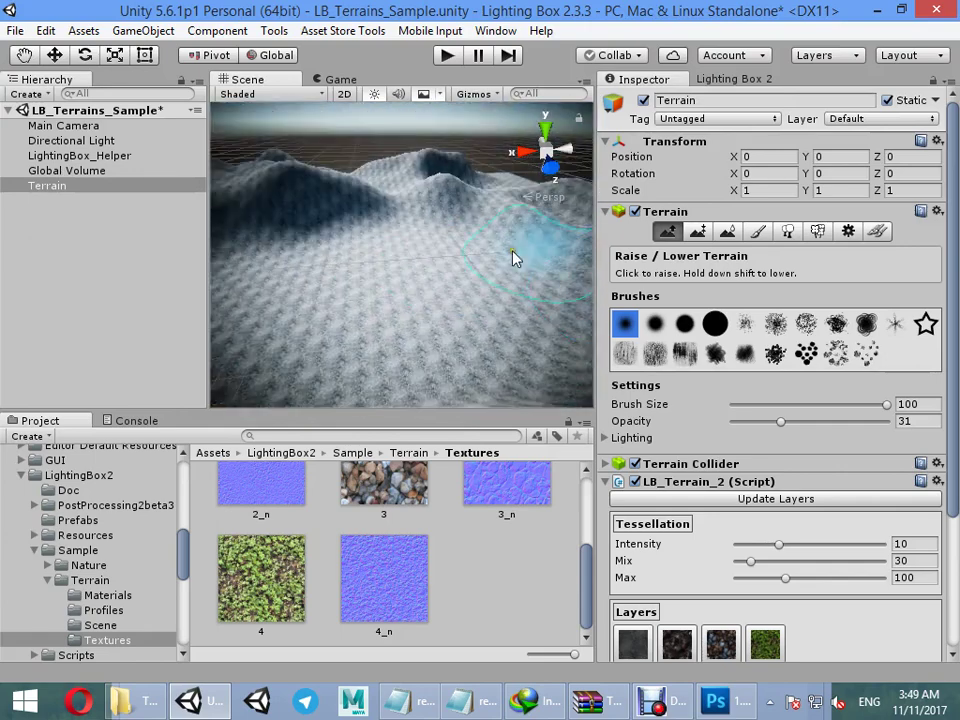
Step: Scatter the green plant texture and the pebble texture over the valley with a speckled brush of size 100, lowering opacity to 3
{"action": "left_click", "coordinate": [764, 231]}
{"action": "left_click", "coordinate": [759, 231]}
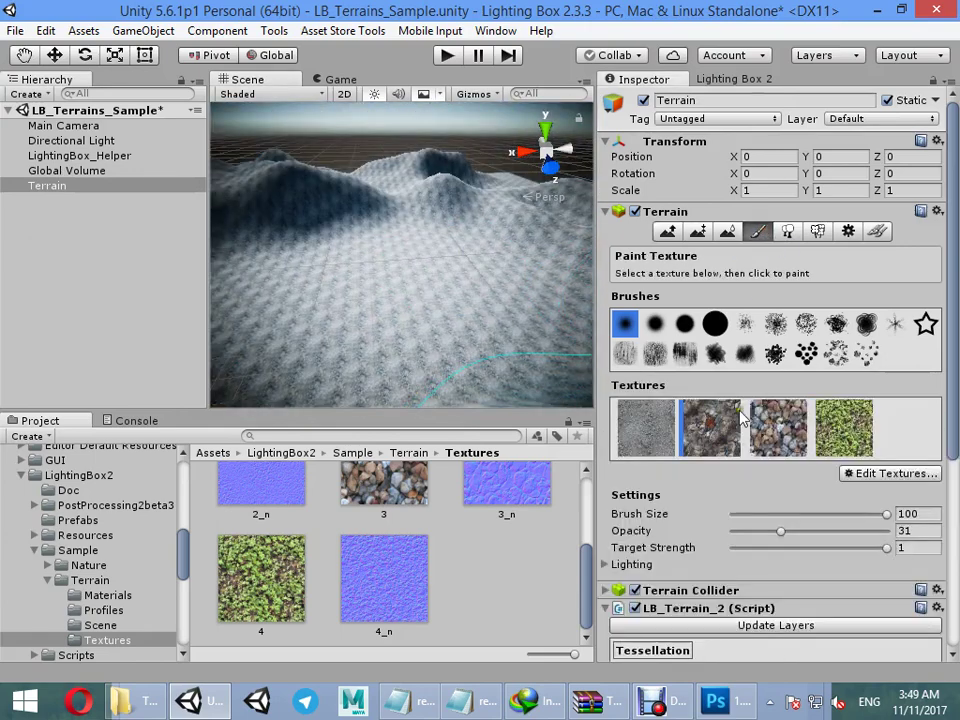
{"action": "left_click", "coordinate": [804, 322]}
{"action": "scroll", "coordinate": [386, 308], "scroll_direction": "down", "scroll_amount": 4}
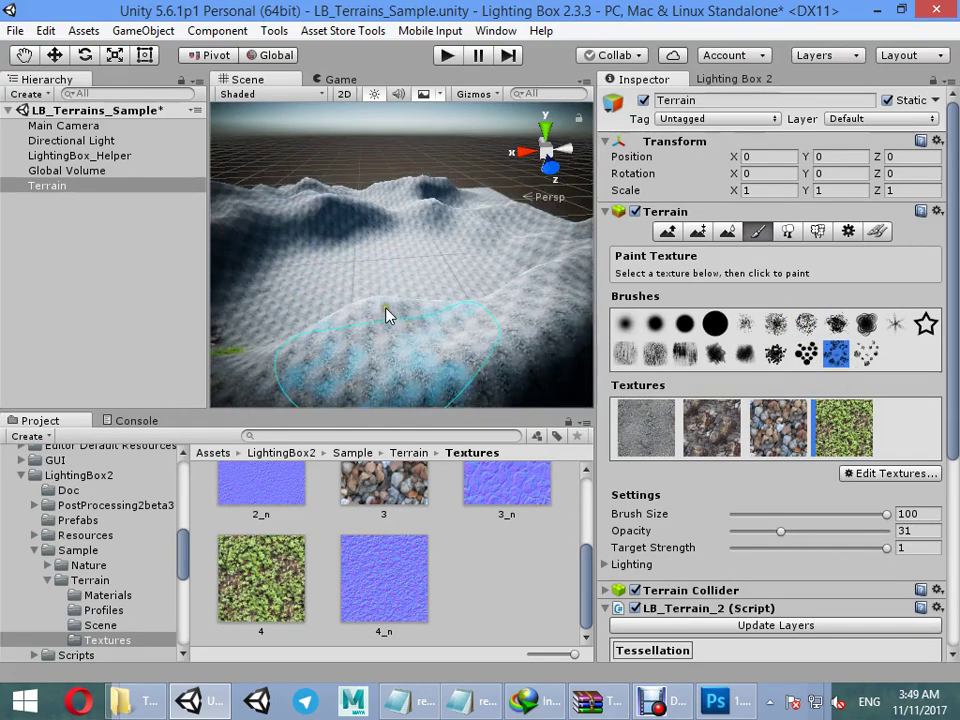
{"action": "left_click_drag", "start_coordinate": [321, 271], "coordinate": [306, 293]}
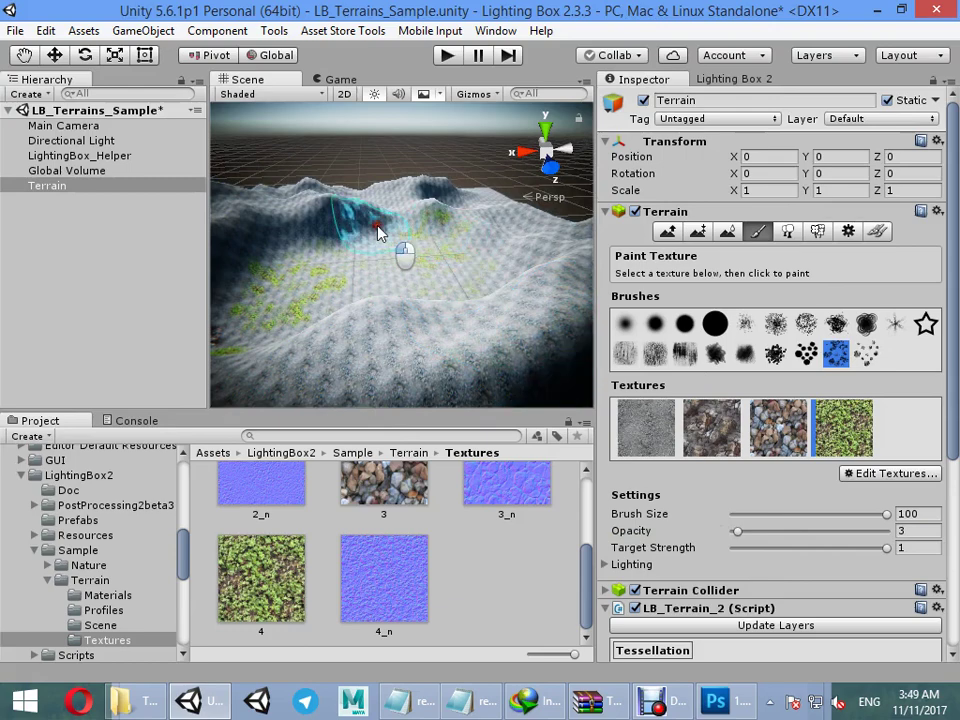
{"action": "mouse_move", "coordinate": [391, 191]}
{"action": "left_mouse_down"}
{"action": "mouse_move", "coordinate": [454, 370]}
{"action": "mouse_move", "coordinate": [361, 204]}
{"action": "mouse_move", "coordinate": [484, 240]}
{"action": "left_mouse_up"}
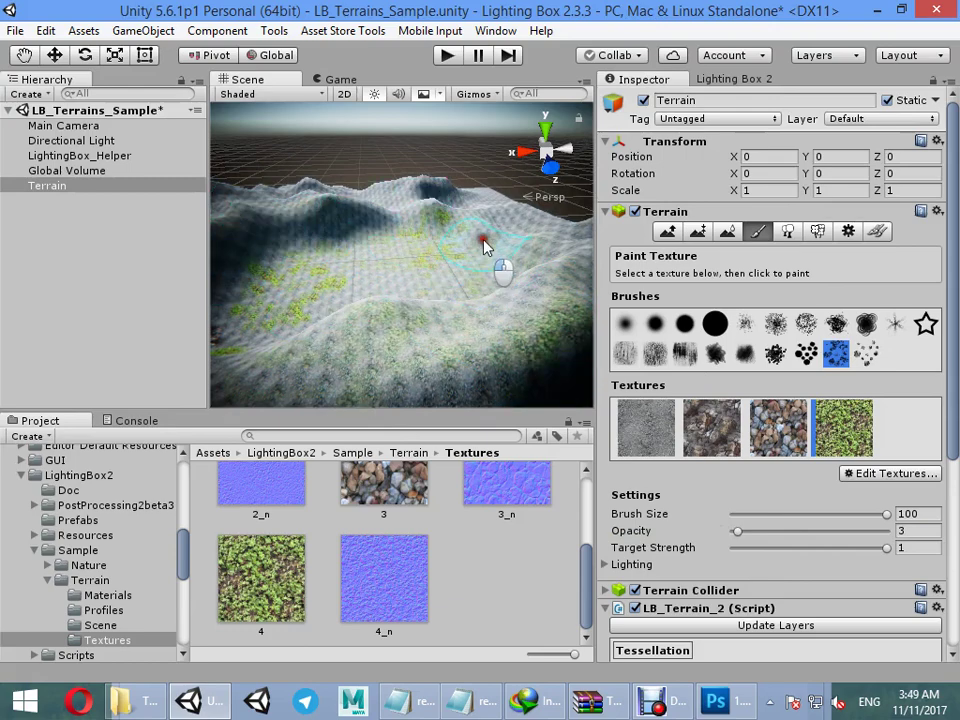
{"action": "left_click", "coordinate": [757, 400]}
{"action": "scroll", "coordinate": [441, 276], "scroll_direction": "up", "scroll_amount": 2}
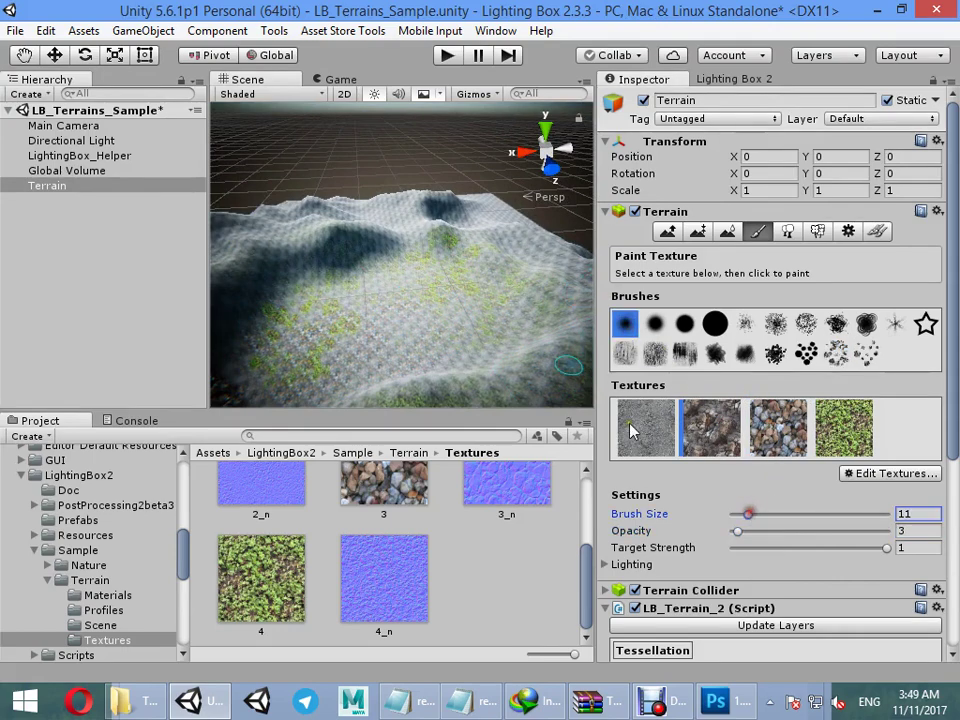
Step: Paint the second, rocky texture onto the large hill's slope with the soft round brush at size 37 and opacity 9
{"action": "scroll", "coordinate": [373, 255], "scroll_direction": "up", "scroll_amount": 5}
{"action": "left_click_drag", "start_coordinate": [356, 302], "coordinate": [341, 283], "text": "alt"}
{"action": "scroll", "coordinate": [426, 278], "scroll_direction": "up", "scroll_amount": 2, "text": "alt"}
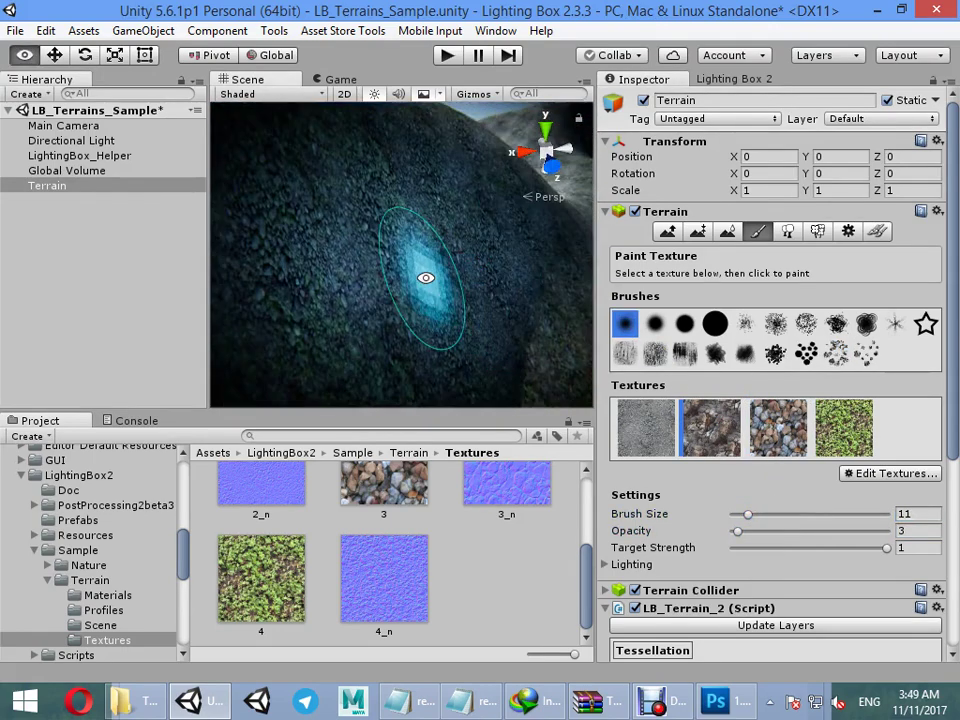
{"action": "left_click_drag", "start_coordinate": [426, 277], "coordinate": [311, 251], "text": "alt"}
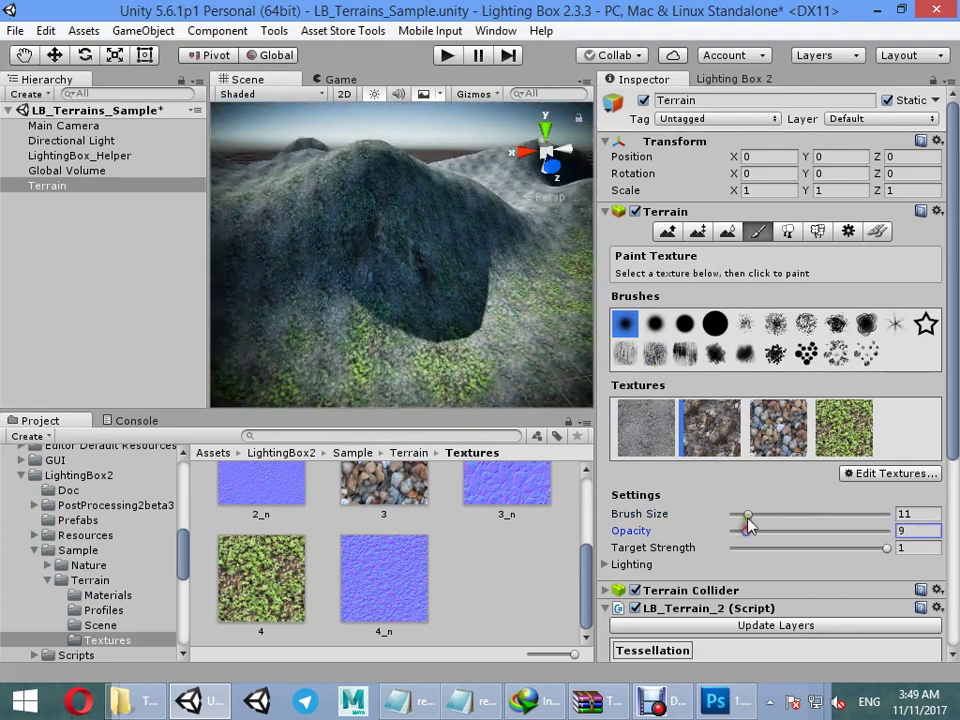
{"action": "left_click_drag", "start_coordinate": [749, 520], "coordinate": [789, 514]}
{"action": "mouse_move", "coordinate": [400, 214]}
{"action": "left_mouse_down"}
{"action": "mouse_move", "coordinate": [455, 205]}
{"action": "mouse_move", "coordinate": [396, 214]}
{"action": "left_mouse_up"}
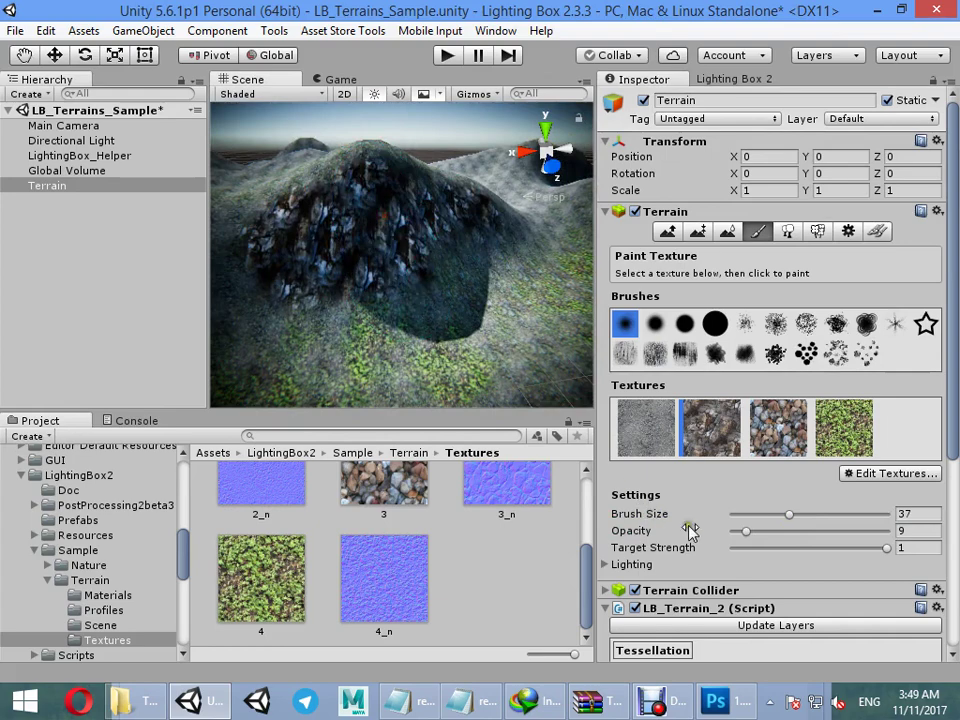
Step: Lower the brush opacity to 4 and paint the rocky texture on the slopes of the surrounding hills
{"action": "left_click_drag", "start_coordinate": [738, 538], "coordinate": [739, 531]}
{"action": "mouse_move", "coordinate": [446, 326]}
{"action": "left_mouse_down", "text": "alt"}
{"action": "mouse_move", "coordinate": [435, 272]}
{"action": "mouse_move", "coordinate": [343, 296]}
{"action": "mouse_move", "coordinate": [322, 150]}
{"action": "mouse_move", "coordinate": [418, 285]}
{"action": "mouse_move", "coordinate": [356, 227]}
{"action": "mouse_move", "coordinate": [377, 253]}
{"action": "mouse_move", "coordinate": [590, 240]}
{"action": "mouse_move", "coordinate": [426, 245]}
{"action": "left_mouse_up", "text": "alt"}
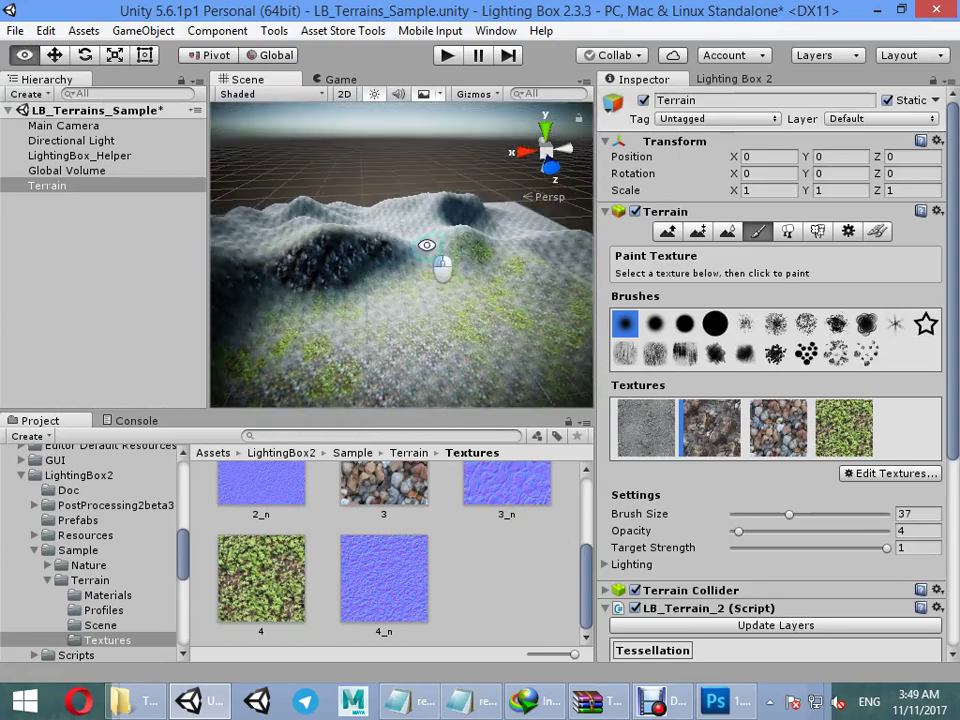
{"action": "mouse_move", "coordinate": [524, 285]}
{"action": "left_mouse_down"}
{"action": "mouse_move", "coordinate": [561, 308]}
{"action": "mouse_move", "coordinate": [572, 250]}
{"action": "mouse_move", "coordinate": [514, 228]}
{"action": "left_mouse_up"}
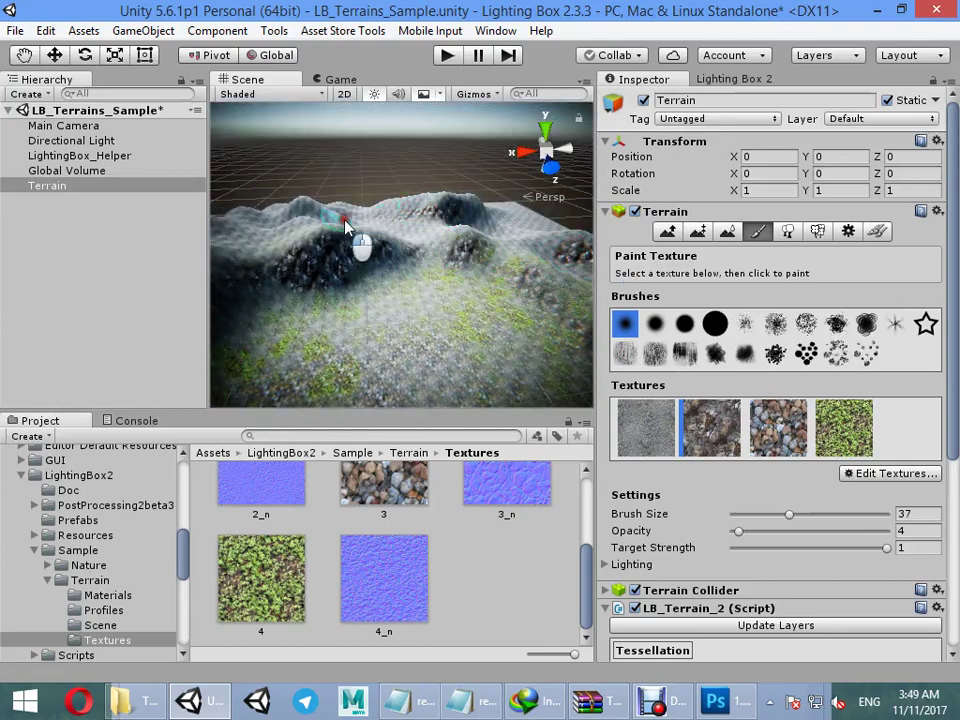
{"action": "left_click_drag", "start_coordinate": [280, 232], "coordinate": [426, 242], "text": "alt"}
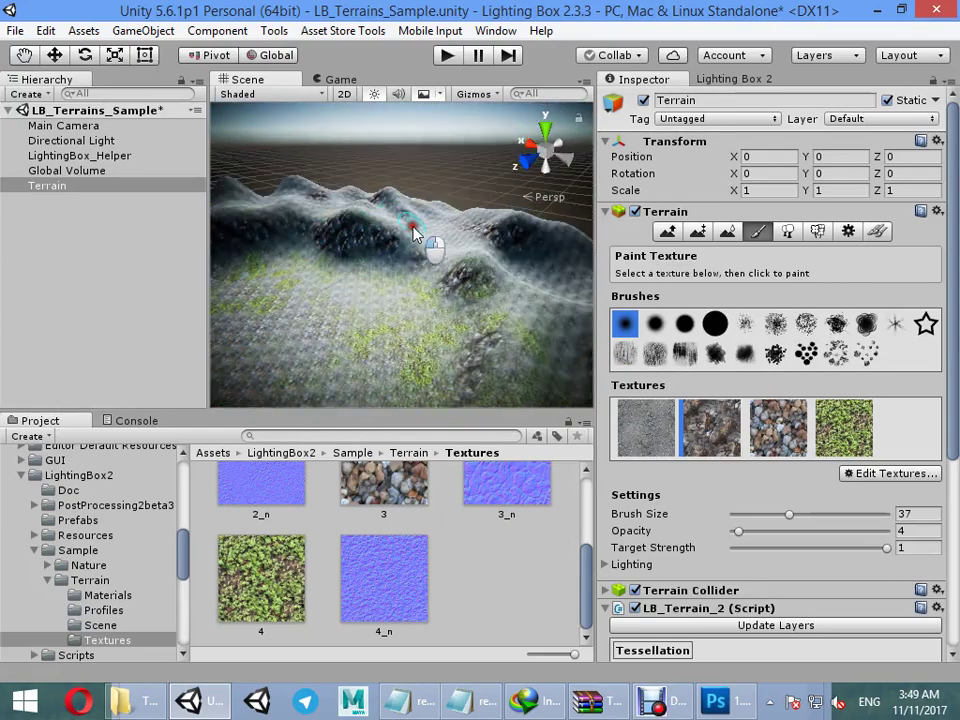
{"action": "left_click_drag", "start_coordinate": [373, 279], "coordinate": [354, 300], "text": "alt"}
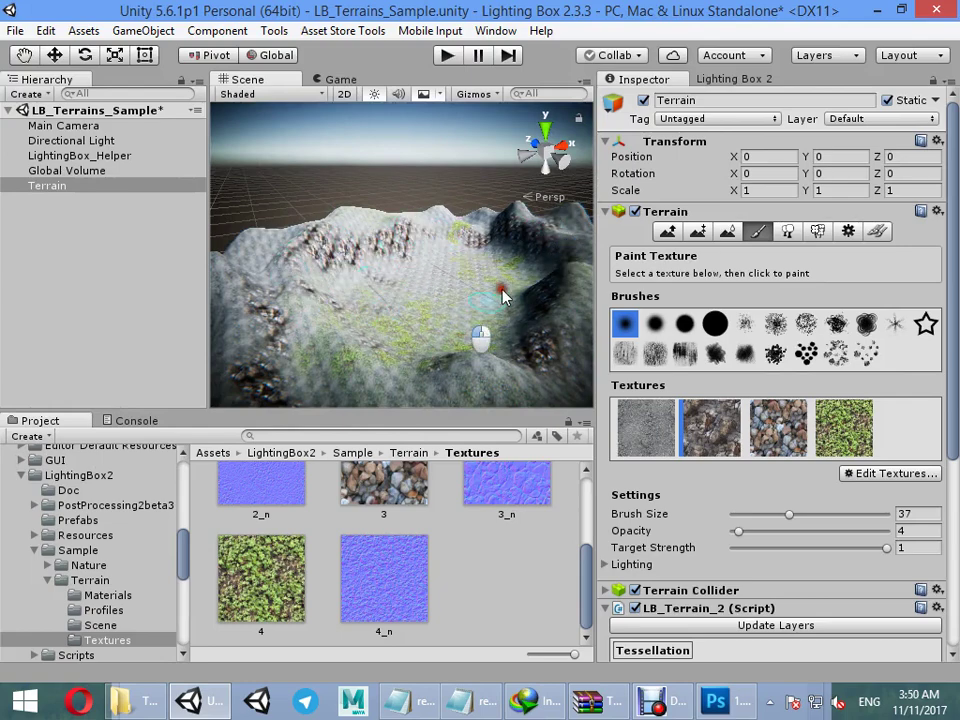
{"action": "scroll", "coordinate": [351, 295], "scroll_direction": "up", "scroll_amount": 10}
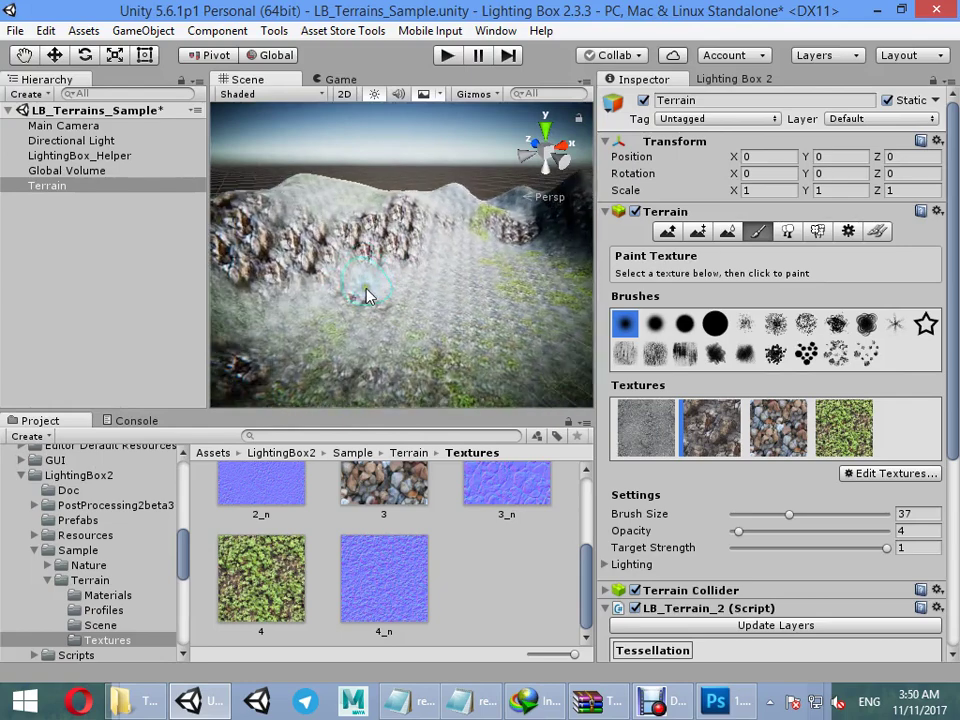
{"action": "left_click_drag", "start_coordinate": [367, 295], "coordinate": [175, 275], "text": "alt"}
Step: Paint more of the rocky texture on the mountain slope above the plants with brush size 19 and opacity 4
{"action": "left_click", "coordinate": [759, 232]}
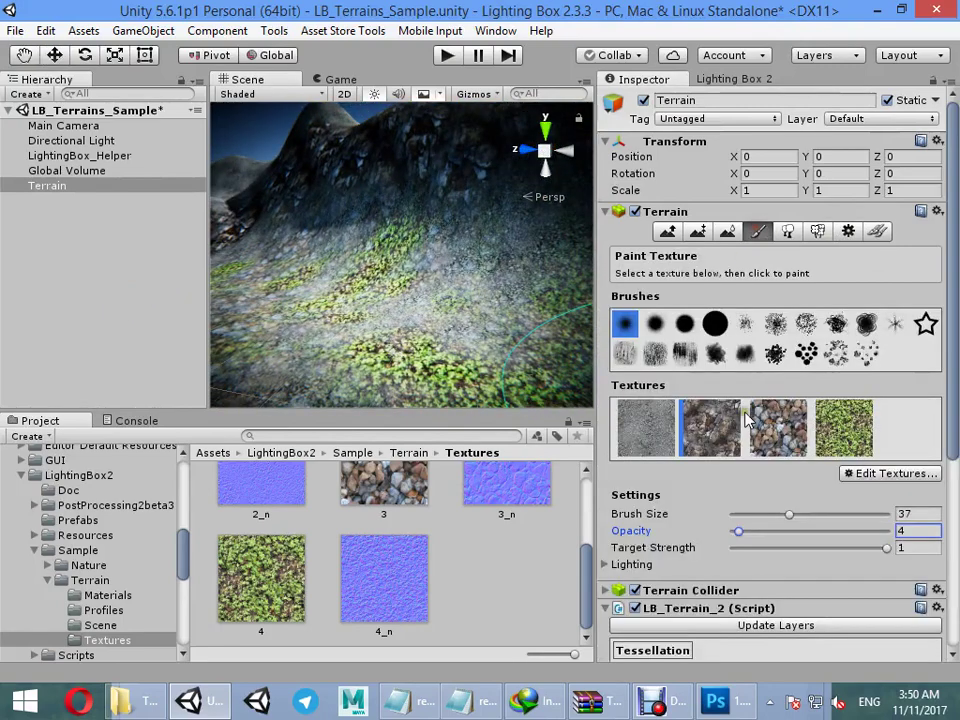
{"action": "left_click_drag", "start_coordinate": [789, 514], "coordinate": [761, 516]}
{"action": "mouse_move", "coordinate": [416, 304]}
{"action": "left_mouse_down"}
{"action": "mouse_move", "coordinate": [360, 244]}
{"action": "mouse_move", "coordinate": [395, 234]}
{"action": "mouse_move", "coordinate": [572, 255]}
{"action": "mouse_move", "coordinate": [354, 257]}
{"action": "mouse_move", "coordinate": [508, 207]}
{"action": "mouse_move", "coordinate": [415, 262]}
{"action": "mouse_move", "coordinate": [630, 212]}
{"action": "mouse_move", "coordinate": [849, 268]}
{"action": "mouse_move", "coordinate": [926, 315]}
{"action": "mouse_move", "coordinate": [940, 285]}
{"action": "left_mouse_up"}
{"action": "right_click_drag", "start_coordinate": [940, 279], "coordinate": [872, 287]}
{"action": "mouse_move", "coordinate": [409, 278]}
{"action": "left_mouse_down"}
{"action": "mouse_move", "coordinate": [266, 252]}
{"action": "mouse_move", "coordinate": [472, 276]}
{"action": "mouse_move", "coordinate": [422, 260]}
{"action": "left_mouse_up"}
{"action": "scroll", "coordinate": [424, 278], "scroll_direction": "down", "scroll_amount": 2}
{"action": "scroll", "coordinate": [424, 284], "scroll_direction": "up", "scroll_amount": 2}
{"action": "middle_click_drag", "start_coordinate": [422, 284], "coordinate": [414, 256]}
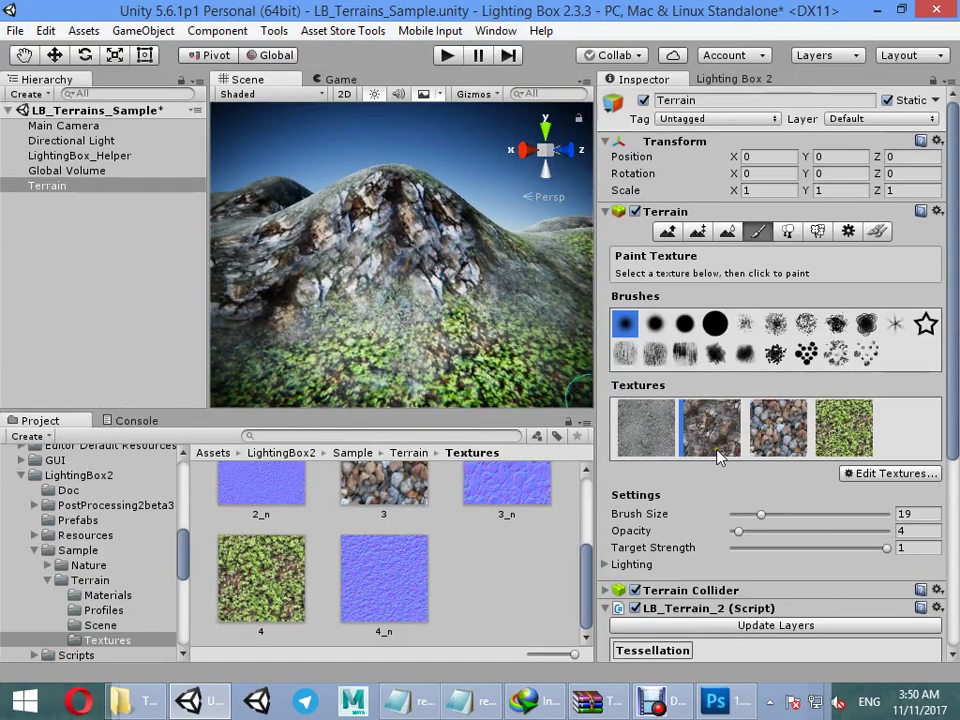
Step: Paint pebble texture patches among the green plants at the mountain's foot with brush size 5
{"action": "left_click_drag", "start_coordinate": [745, 524], "coordinate": [735, 517]}
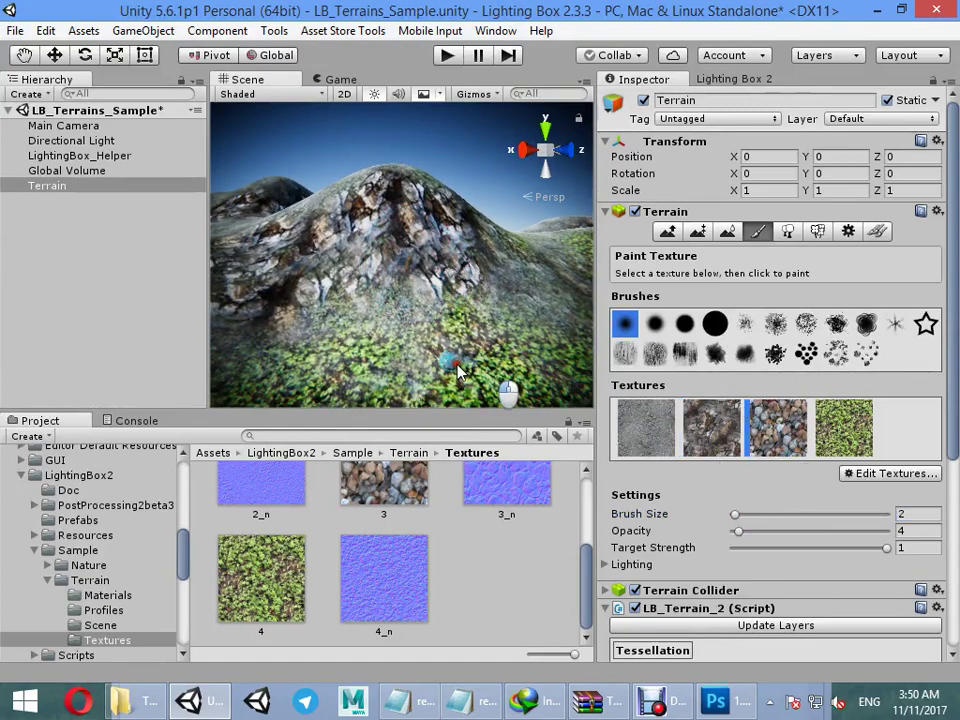
{"action": "mouse_move", "coordinate": [480, 362]}
{"action": "left_mouse_down"}
{"action": "mouse_move", "coordinate": [431, 398]}
{"action": "mouse_move", "coordinate": [240, 414]}
{"action": "left_mouse_up"}
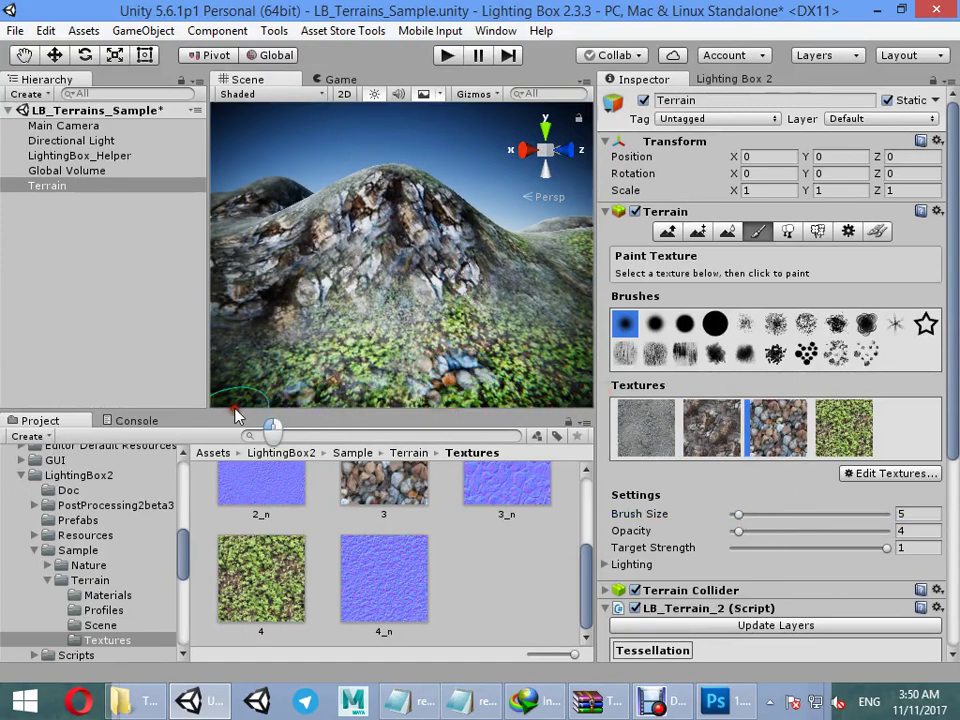
{"action": "right_click_drag", "start_coordinate": [380, 340], "coordinate": [422, 398]}
{"action": "mouse_move", "coordinate": [508, 300]}
{"action": "left_mouse_down"}
{"action": "mouse_move", "coordinate": [582, 276]}
{"action": "mouse_move", "coordinate": [402, 303]}
{"action": "mouse_move", "coordinate": [503, 315]}
{"action": "mouse_move", "coordinate": [574, 337]}
{"action": "left_mouse_up"}
Step: Set the UV Tile of the third, pebble layer to 53 and try out its Displacement
{"action": "scroll", "coordinate": [763, 467], "scroll_direction": "down", "scroll_amount": 5}
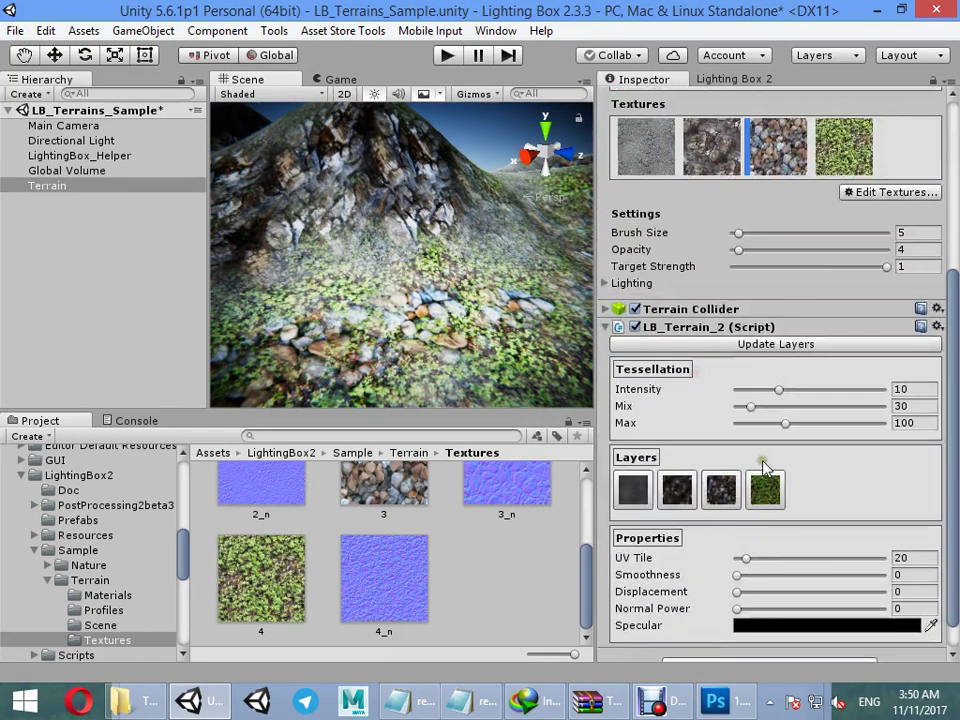
{"action": "scroll", "coordinate": [717, 490], "scroll_direction": "down", "scroll_amount": 2}
{"action": "type", "text": "43"}
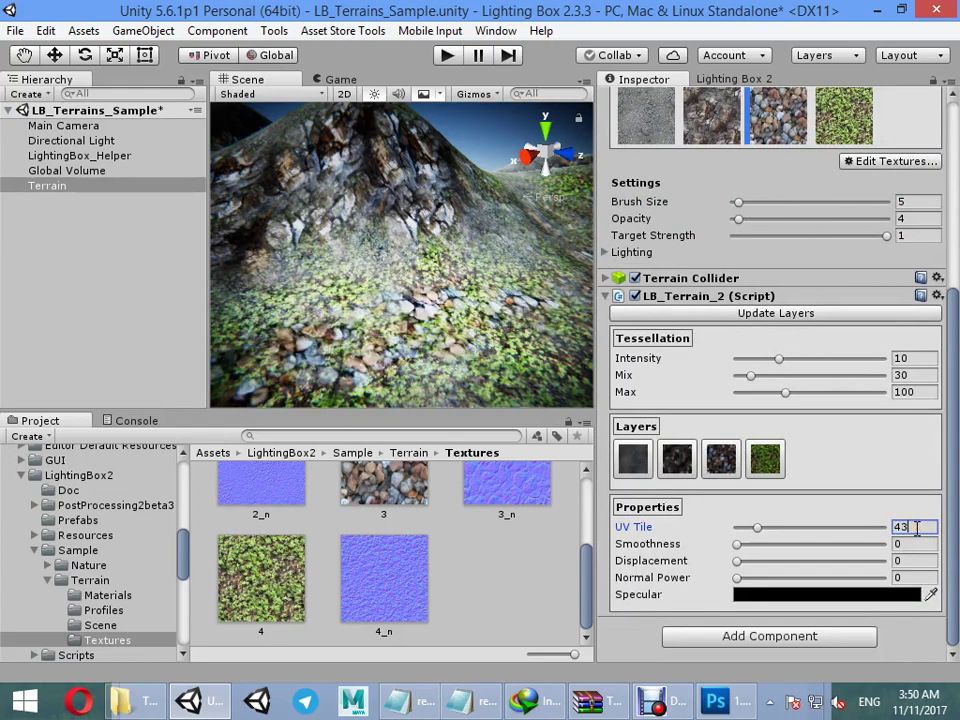
{"action": "type", "text": "53"}
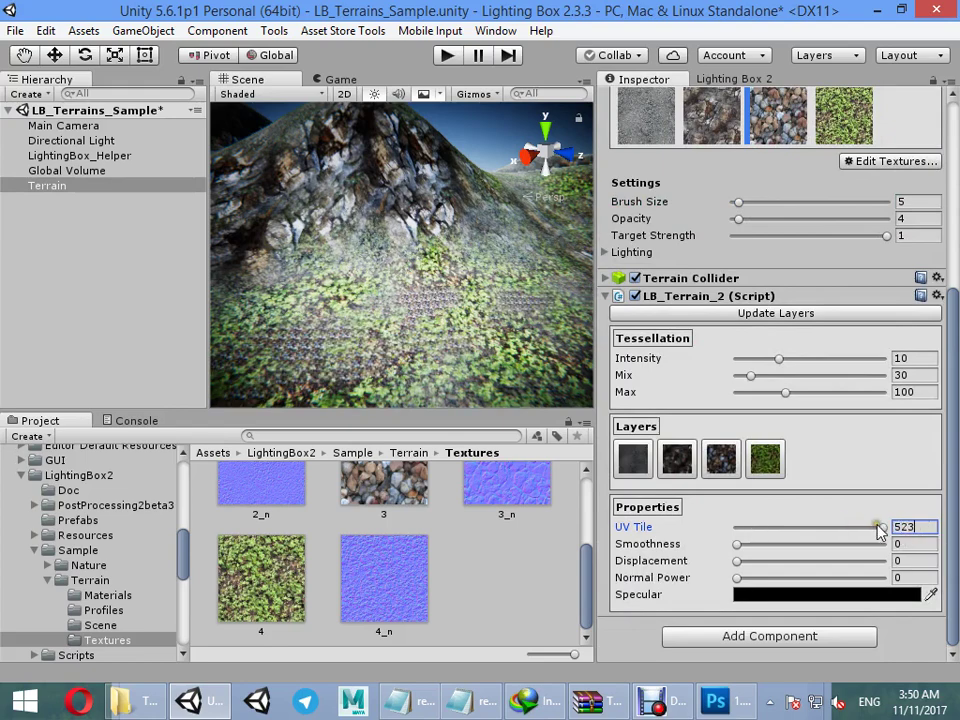
{"action": "scroll", "coordinate": [452, 348], "scroll_direction": "up", "scroll_amount": 3}
{"action": "middle_click_drag", "start_coordinate": [450, 346], "coordinate": [436, 268]}
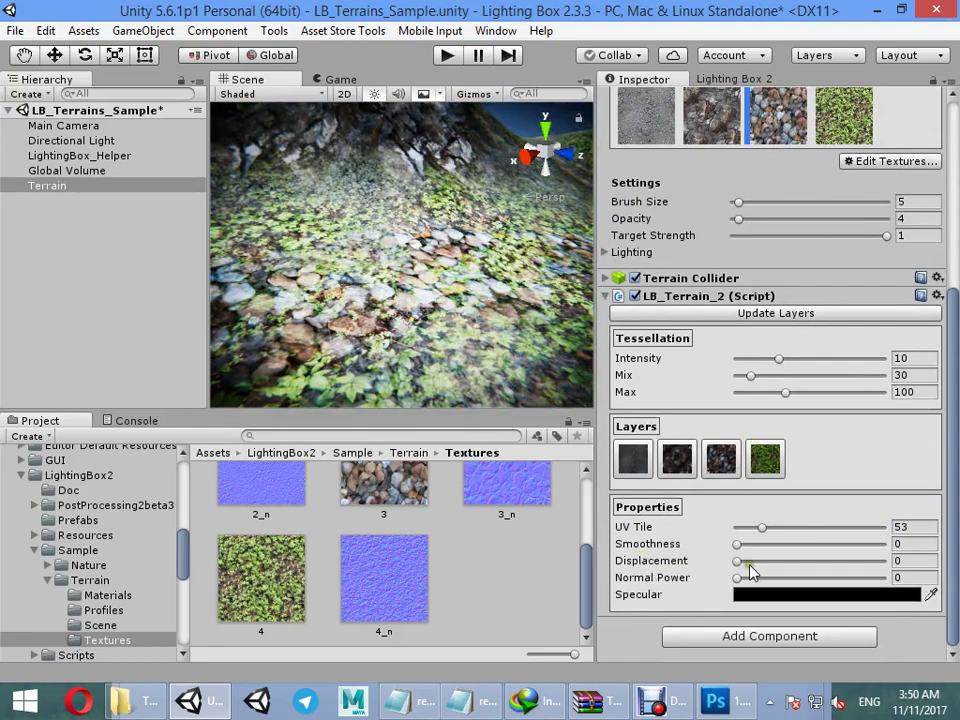
{"action": "left_click_drag", "start_coordinate": [751, 571], "coordinate": [676, 517]}
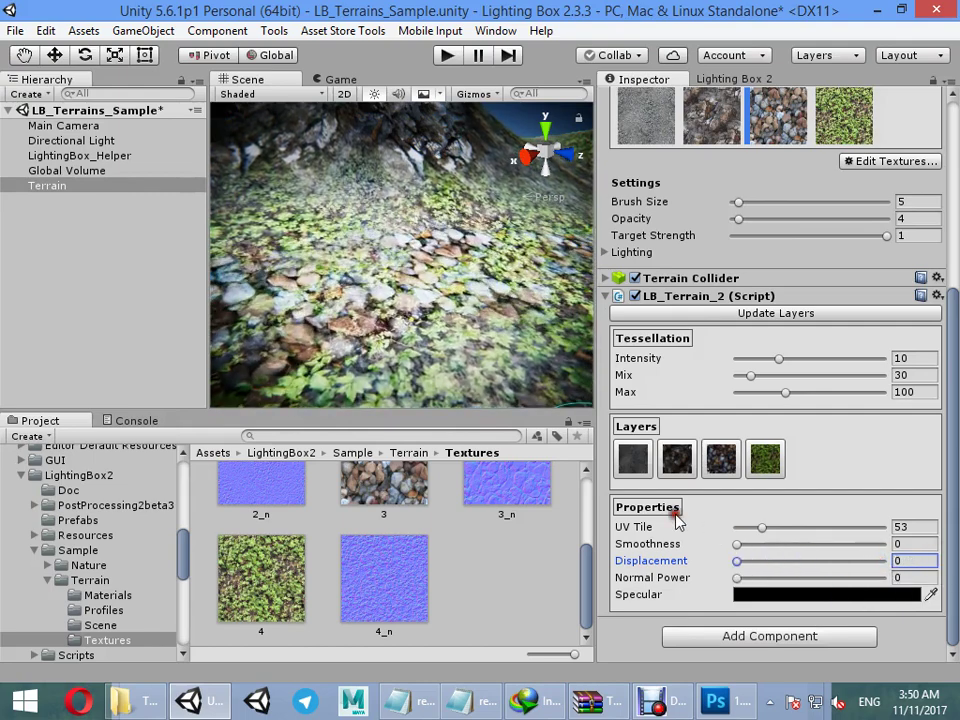
Step: Open texture 3 in Photoshop and compare its red, green and blue channels
{"action": "scroll", "coordinate": [446, 510], "scroll_direction": "up", "scroll_amount": 2}
{"action": "double_click", "coordinate": [395, 568]}
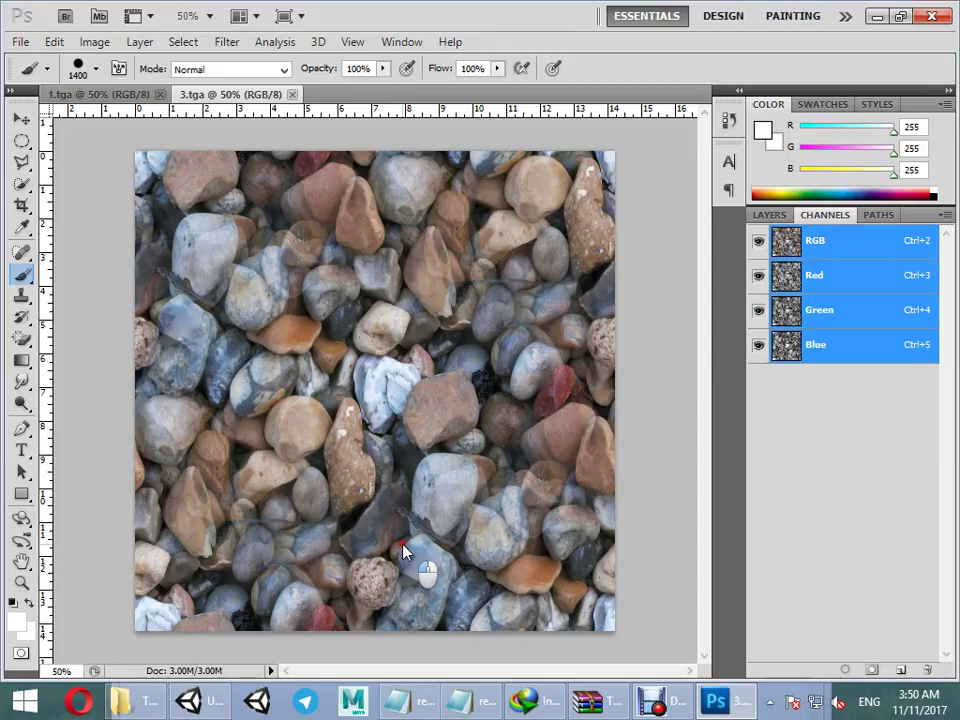
{"action": "left_click", "coordinate": [825, 283]}
{"action": "left_click", "coordinate": [820, 310]}
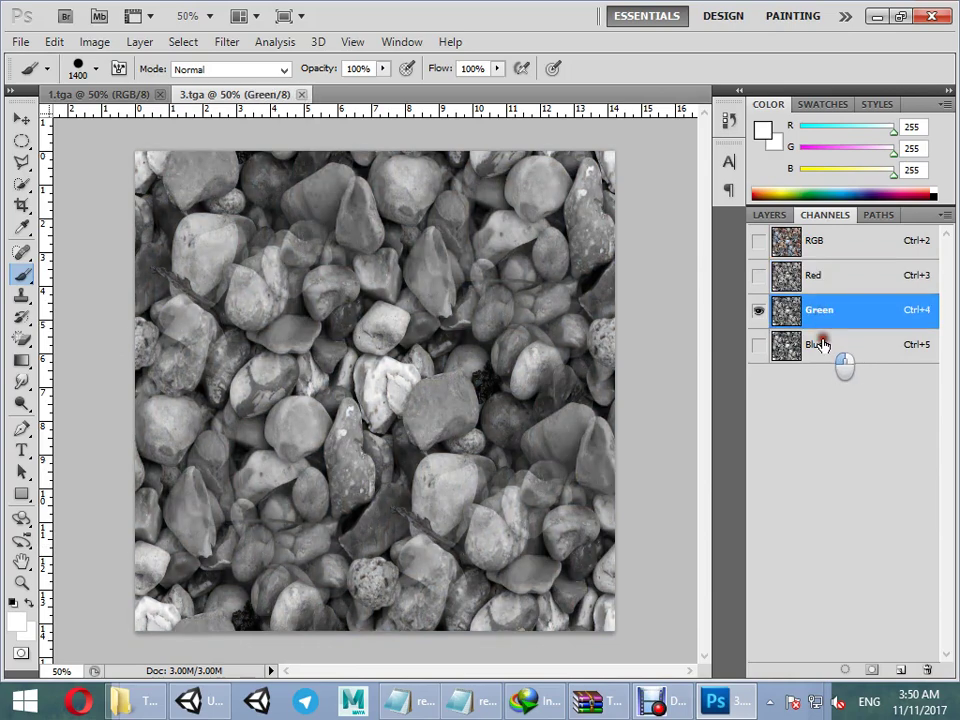
{"action": "left_click", "coordinate": [820, 343]}
{"action": "left_click", "coordinate": [822, 310]}
{"action": "left_click", "coordinate": [831, 341]}
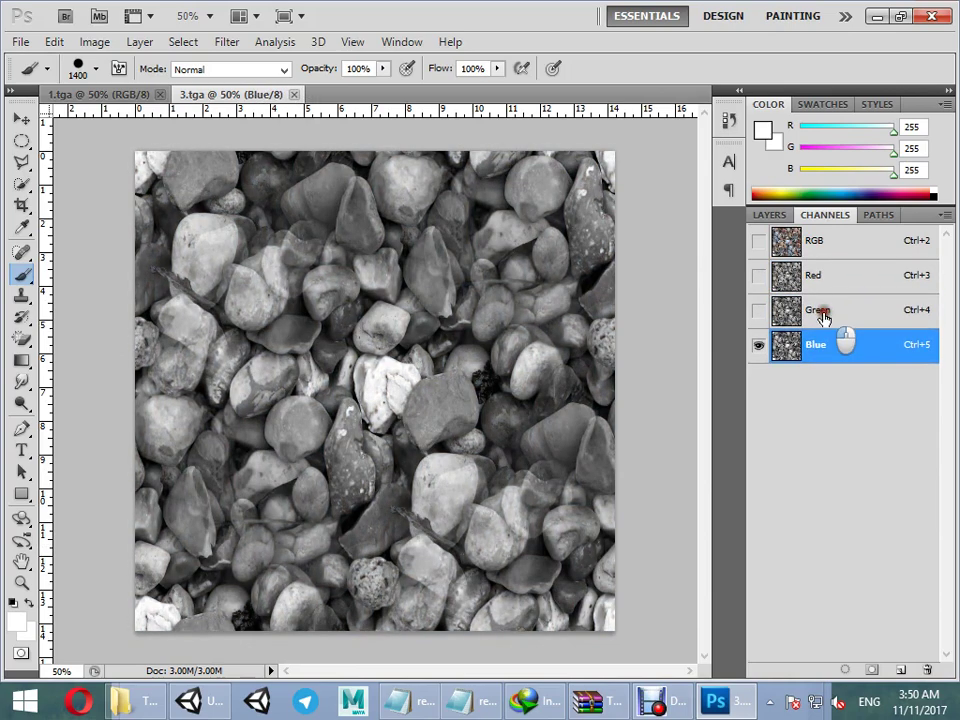
{"action": "left_click", "coordinate": [830, 312]}
{"action": "left_click", "coordinate": [835, 282]}
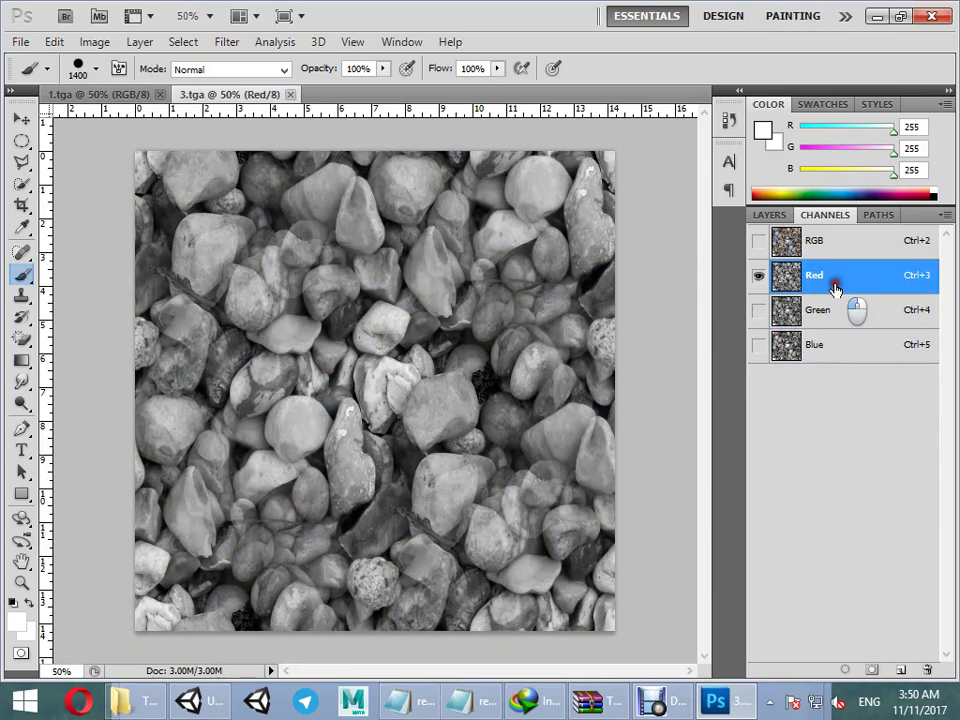
{"action": "left_click", "coordinate": [833, 348]}
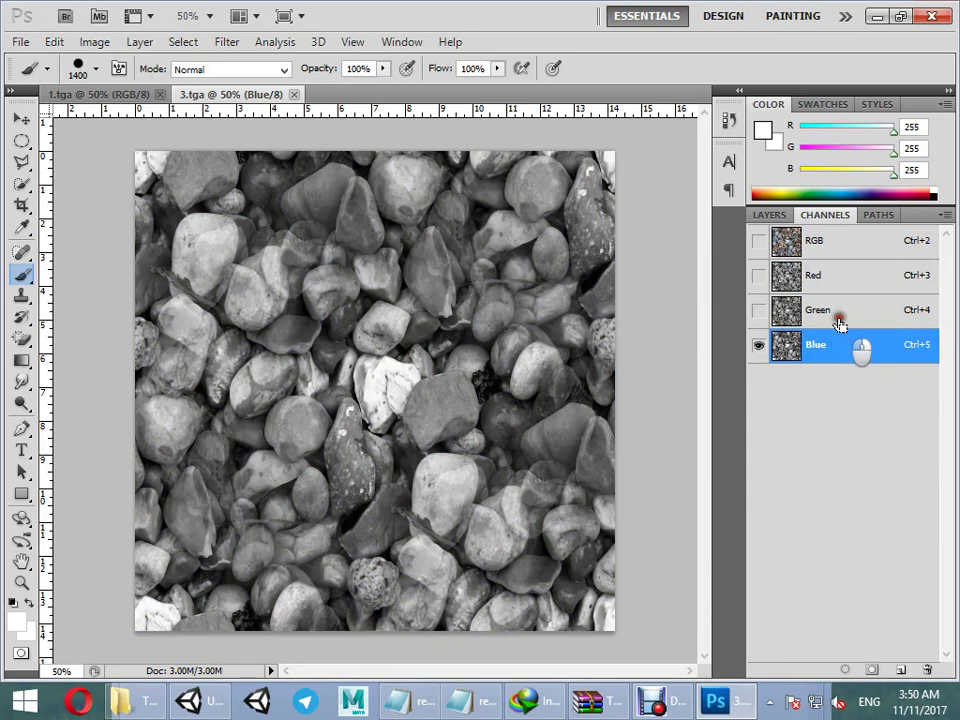
Step: Copy the entire red channel of the pebble texture into a new alpha channel
{"action": "left_click", "coordinate": [829, 285]}
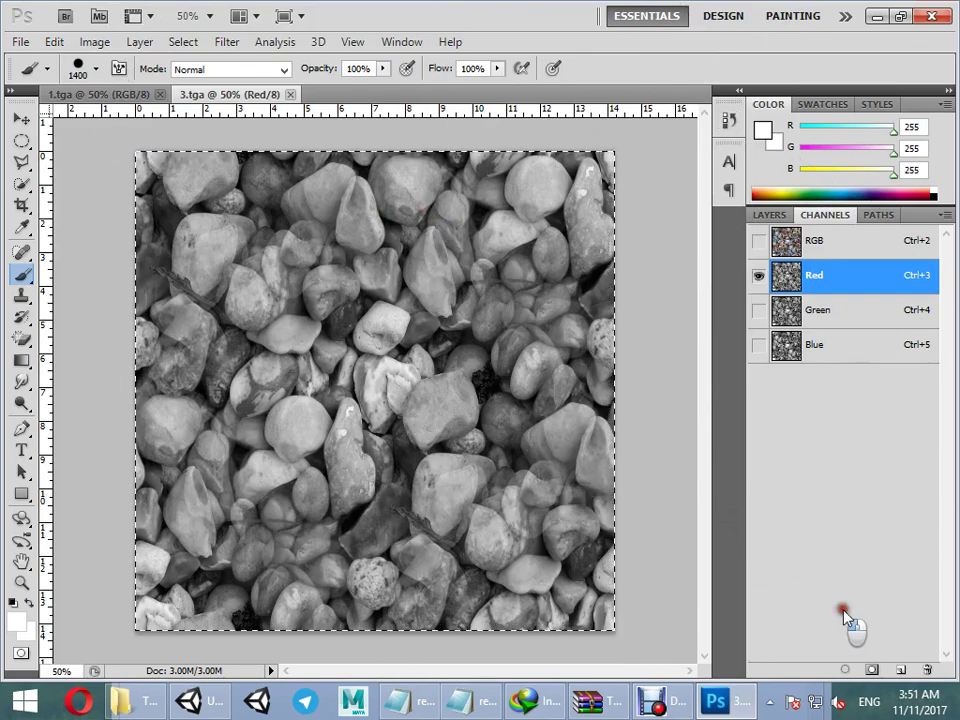
{"action": "left_click", "coordinate": [903, 672]}
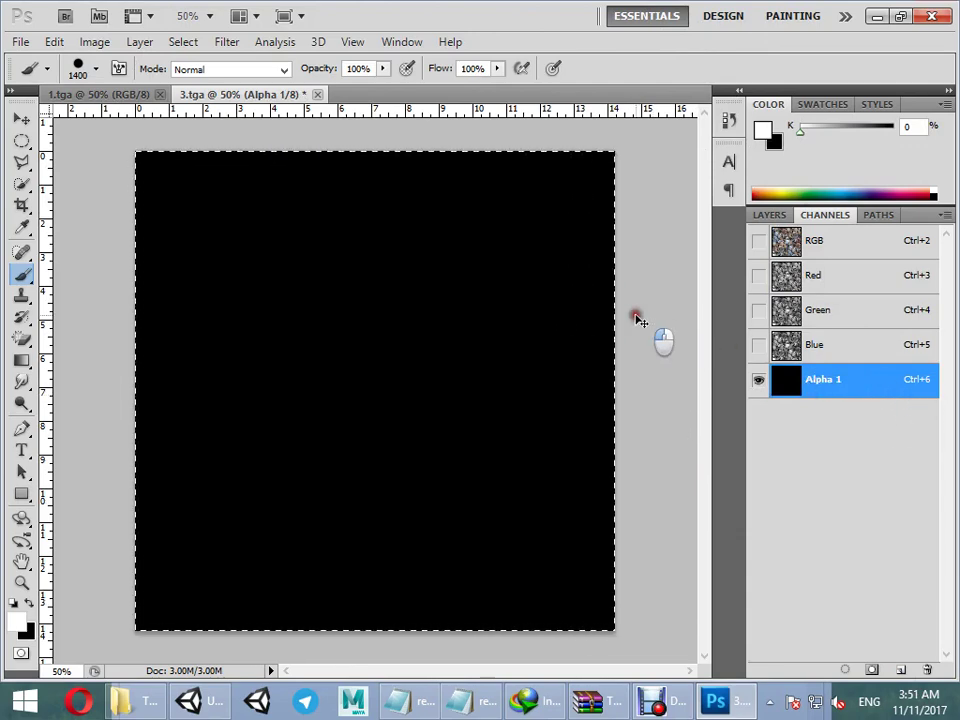
{"action": "key", "text": "ctrl+v"}
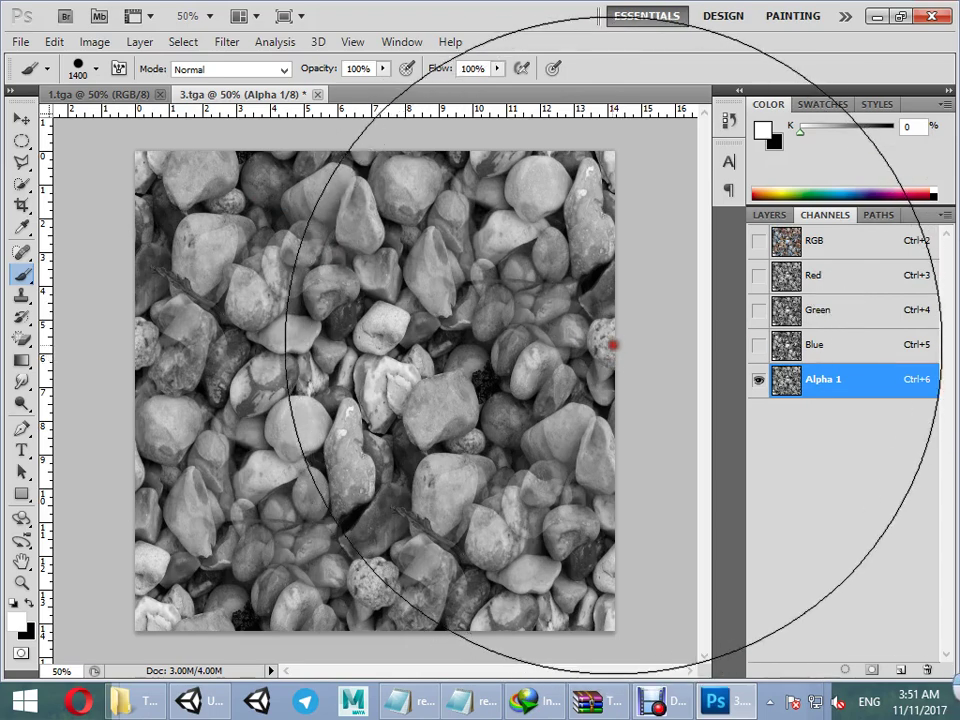
Step: Increase the contrast of the pebble texture's Alpha 1 channel with a steep Curves adjustment, mapping input 124 to output 164
{"action": "key", "text": "ctrl+m"}
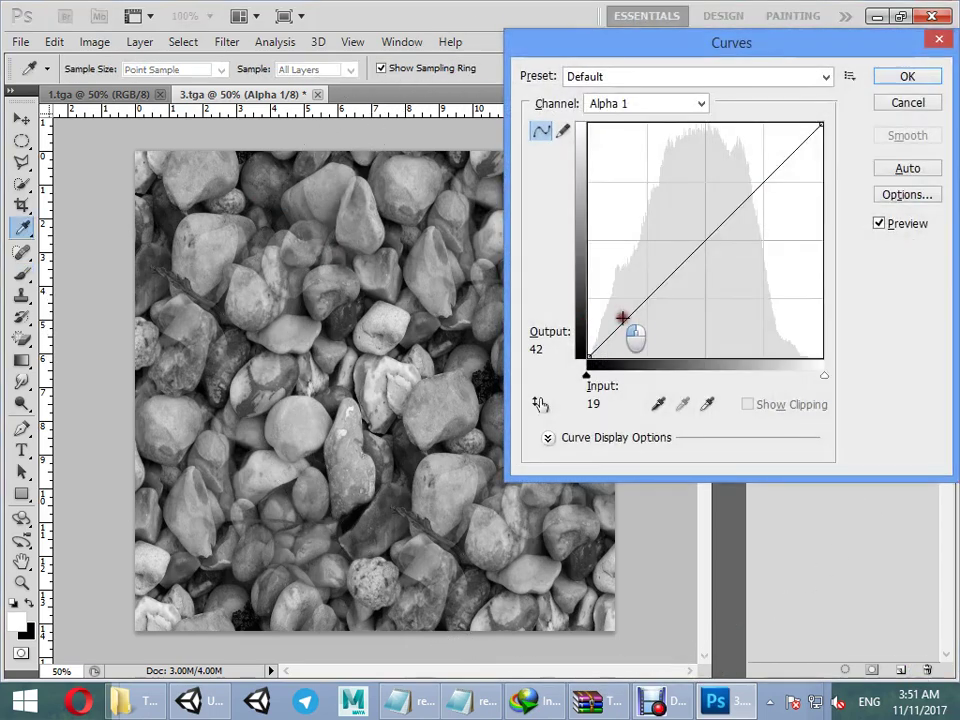
{"action": "left_click_drag", "start_coordinate": [626, 317], "coordinate": [703, 207]}
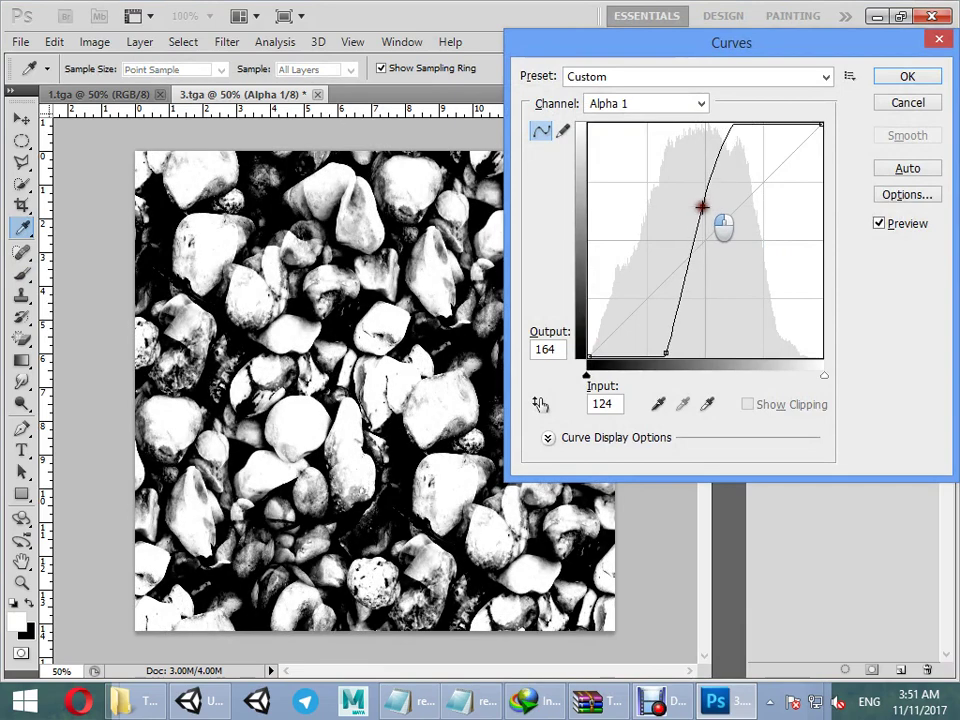
{"action": "left_click", "coordinate": [893, 83]}
{"action": "key", "text": "b"}
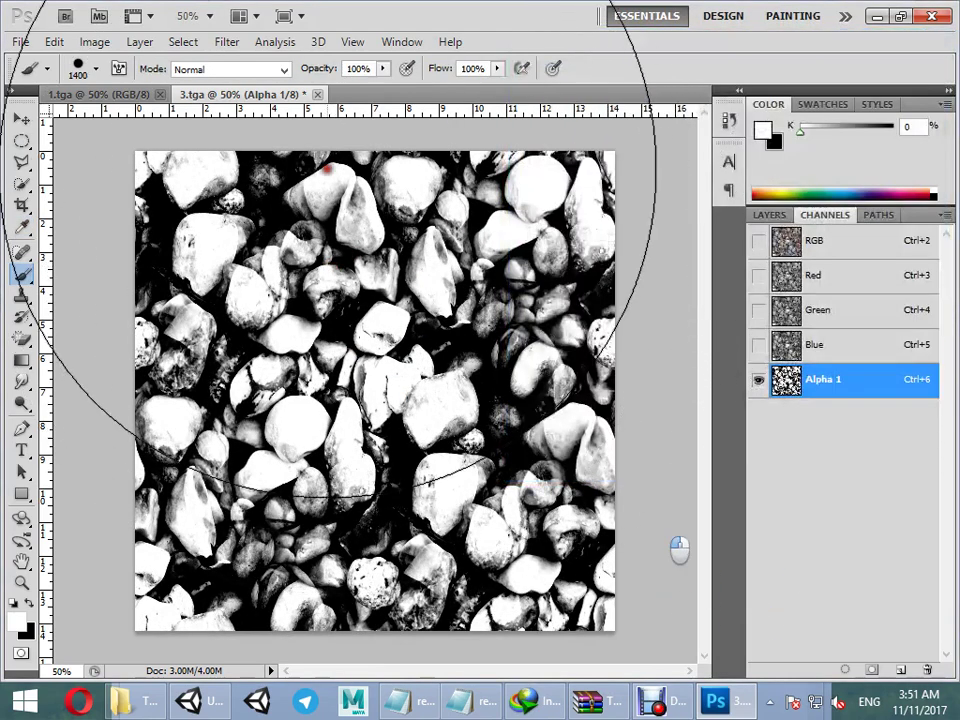
Step: Switch to Unity, select the terrain and set the texture painting brush size to 10
{"action": "left_click", "coordinate": [876, 16]}
{"action": "left_click", "coordinate": [478, 278]}
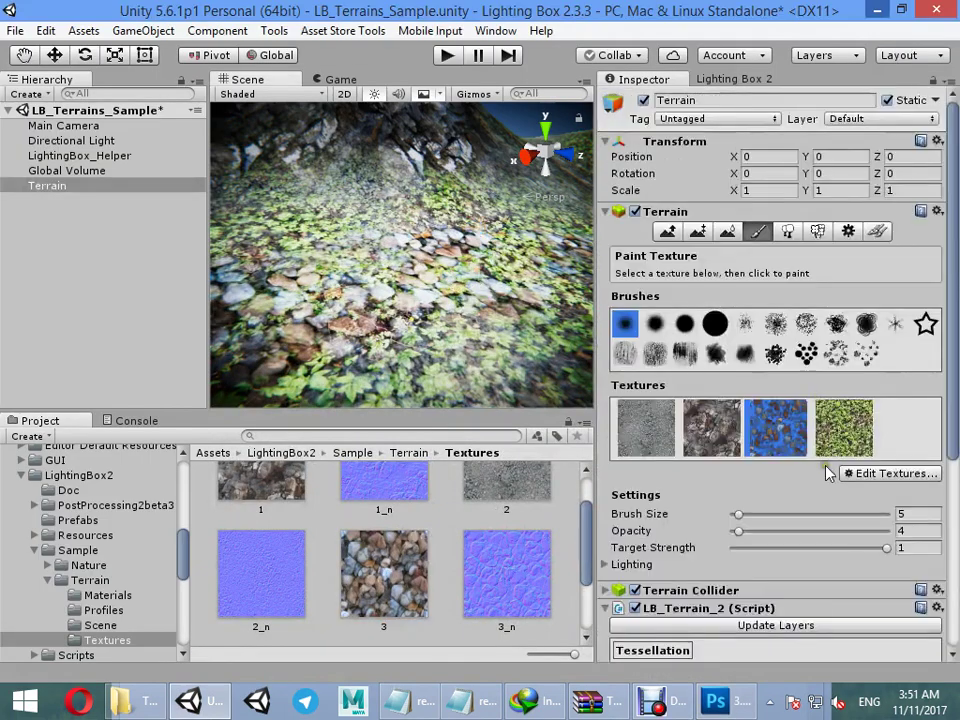
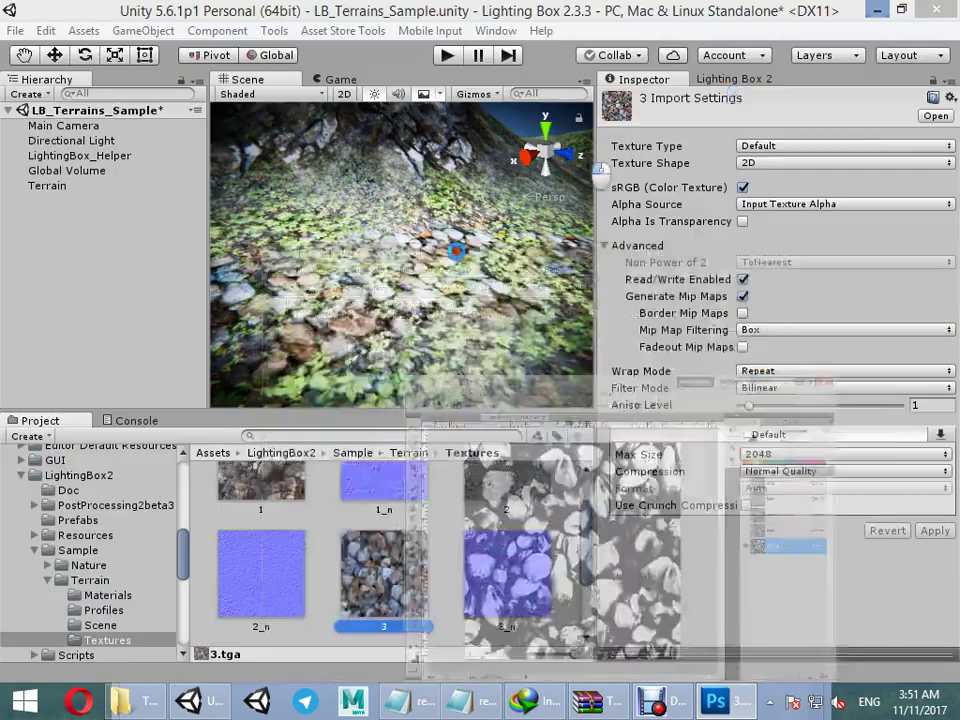
{"action": "scroll", "coordinate": [473, 322], "scroll_direction": "up", "scroll_amount": 3}
{"action": "scroll", "coordinate": [474, 322], "scroll_direction": "down", "scroll_amount": 2}
{"action": "left_click", "coordinate": [477, 298]}
{"action": "scroll", "coordinate": [853, 435], "scroll_direction": "down", "scroll_amount": 5}
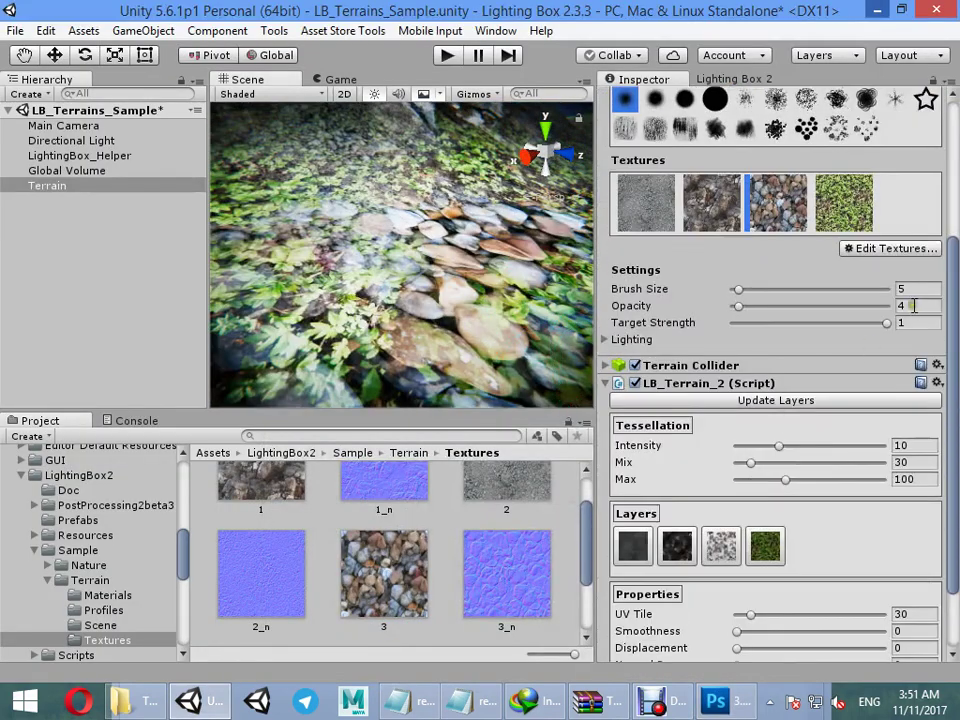
{"action": "scroll", "coordinate": [800, 400], "scroll_direction": "down", "scroll_amount": 3}
Step: Set the Displacement of the third, pebble layer to 1.08 and update the terrain layers
{"action": "left_click", "coordinate": [722, 458]}
{"action": "left_click_drag", "start_coordinate": [741, 566], "coordinate": [790, 561]}
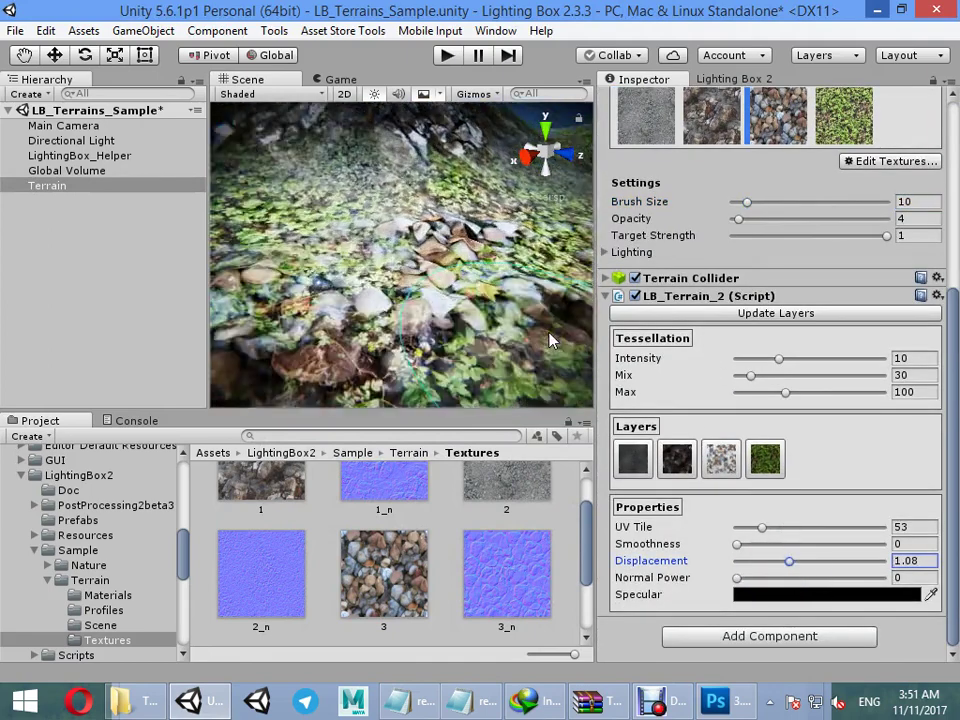
{"action": "left_click", "coordinate": [759, 314]}
Step: Set the terrain's tessellation Mix to 100 and Intensity to 5, checking the displaced pebbles up close
{"action": "right_click_drag", "start_coordinate": [519, 292], "coordinate": [45, 272]}
{"action": "left_click", "coordinate": [900, 375]}
{"action": "type", "text": "100"}
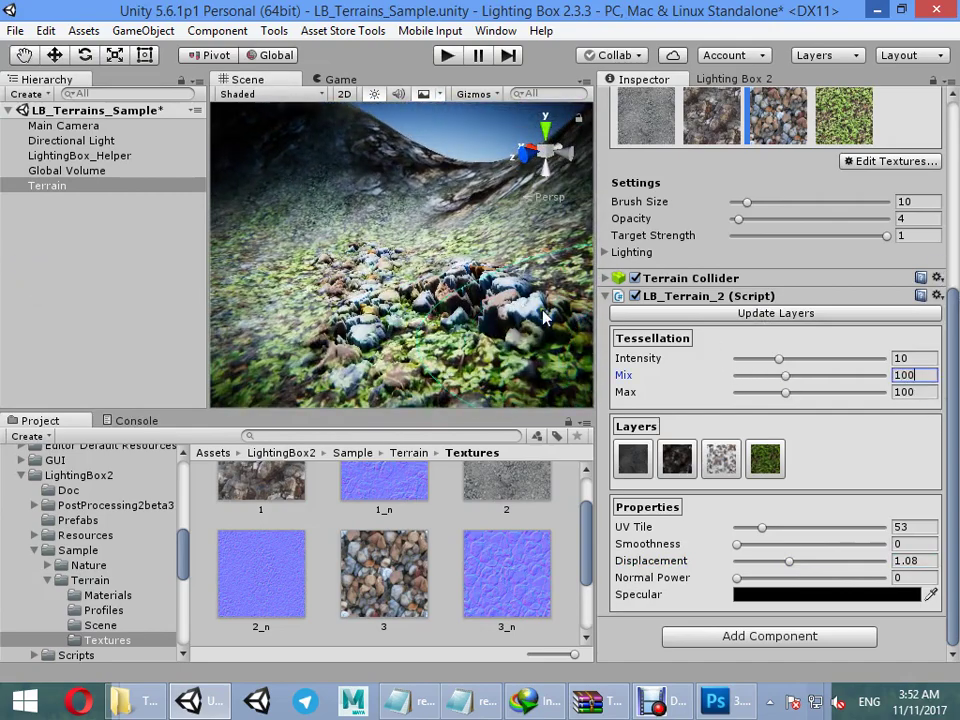
{"action": "key", "text": "Return"}
{"action": "right_click_drag", "start_coordinate": [615, 340], "coordinate": [80, 330]}
{"action": "right_click_drag", "start_coordinate": [440, 335], "coordinate": [830, 375]}
{"action": "left_click", "coordinate": [910, 360]}
{"action": "type", "text": "5"}
{"action": "right_click_drag", "start_coordinate": [520, 328], "coordinate": [352, 280]}
{"action": "right_click_drag", "start_coordinate": [380, 322], "coordinate": [420, 310]}
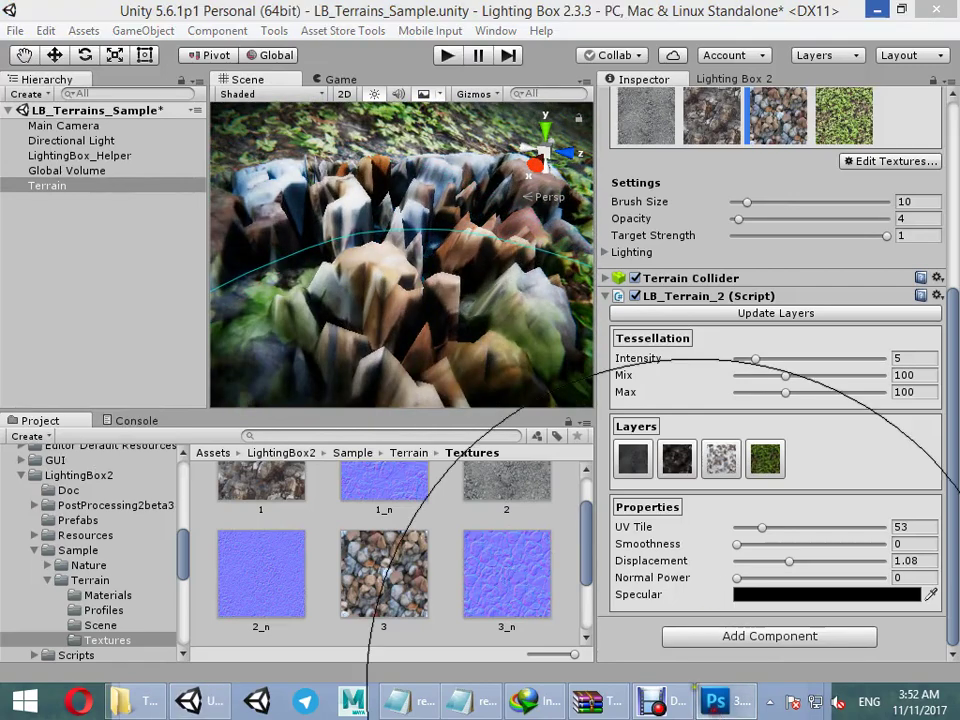
Step: Switch to Photoshop and apply a Gaussian Blur with a 9.8 pixel radius to the pebble texture's alpha channel
{"action": "left_click", "coordinate": [716, 701]}
{"action": "left_click", "coordinate": [357, 44]}
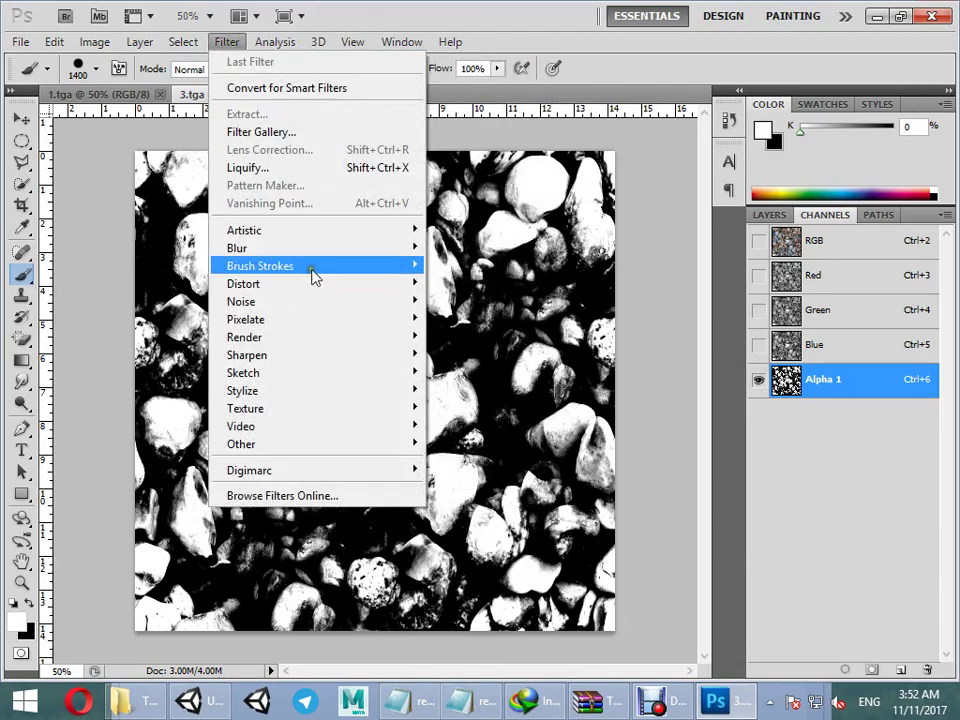
{"action": "mouse_move", "coordinate": [313, 253]}
{"action": "left_click", "coordinate": [467, 318]}
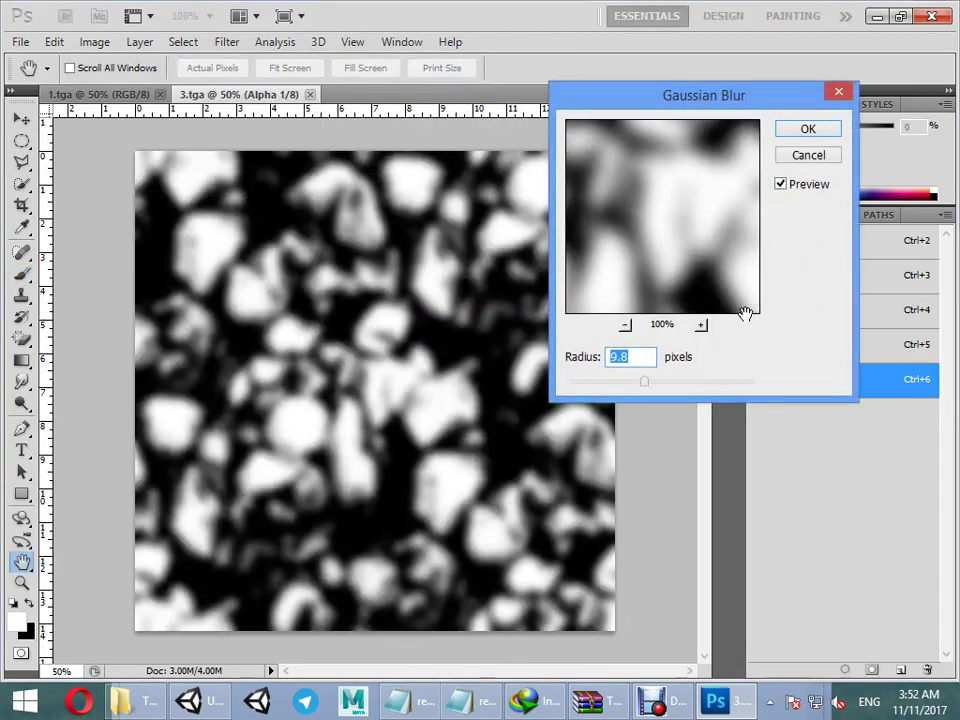
{"action": "left_click", "coordinate": [805, 130]}
Step: Return to Unity, update the terrain layers and set the pebble layer's Normal Power to 1
{"action": "left_click", "coordinate": [876, 17]}
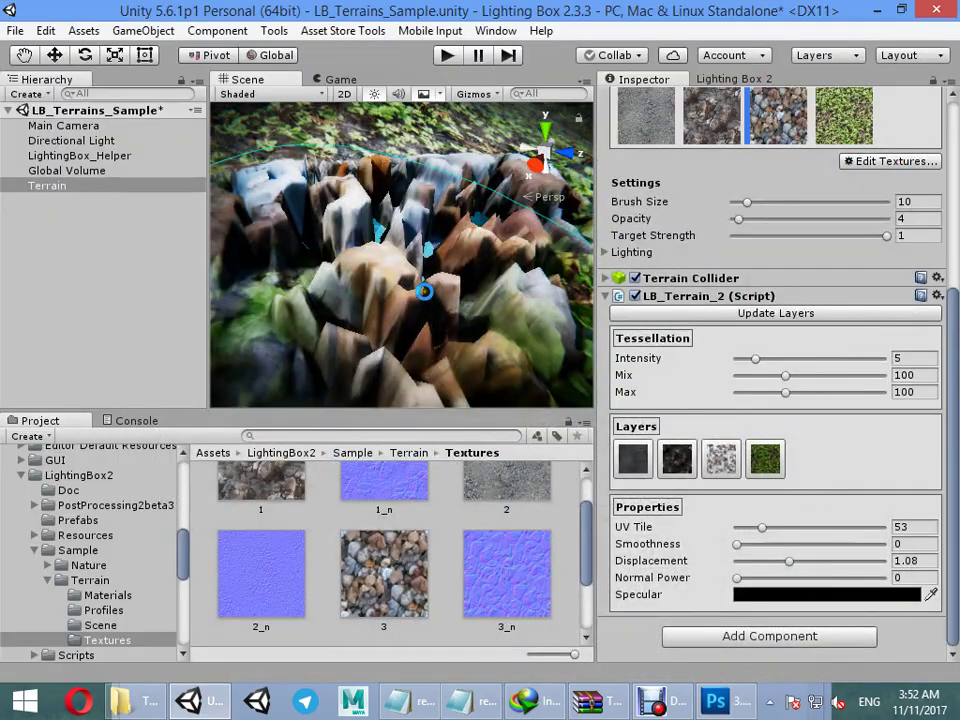
{"action": "left_click", "coordinate": [752, 313]}
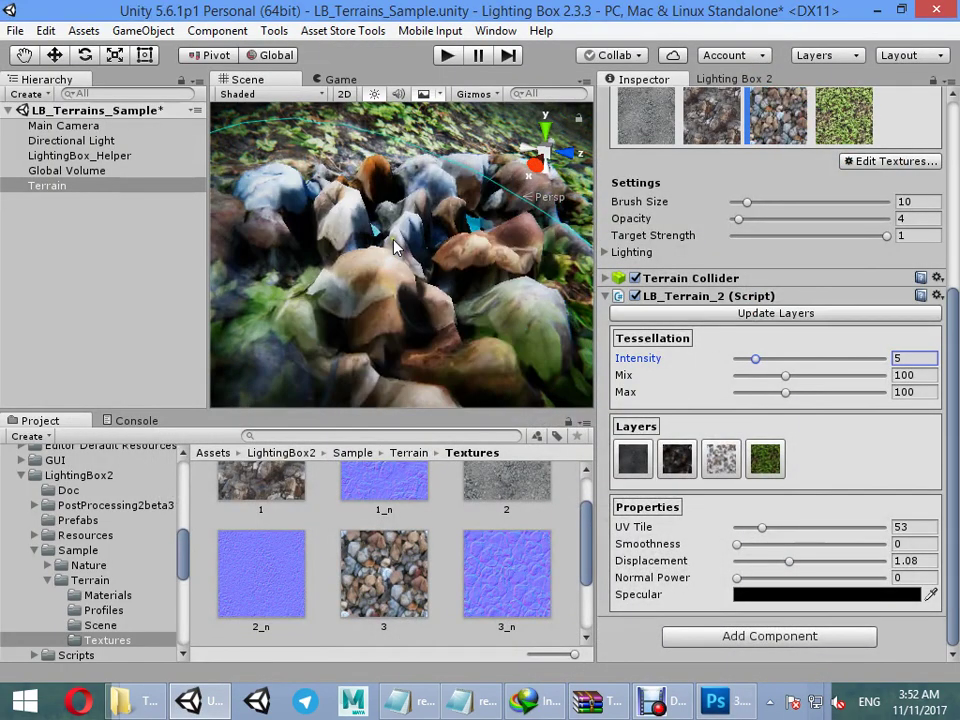
{"action": "left_click_drag", "start_coordinate": [428, 261], "coordinate": [809, 243], "text": "alt"}
{"action": "scroll", "coordinate": [809, 243], "scroll_direction": "down", "scroll_amount": 8, "text": "alt"}
{"action": "scroll", "coordinate": [809, 243], "scroll_direction": "up", "scroll_amount": 8, "text": "alt"}
{"action": "key", "text": "s"}
{"action": "right_click_drag", "start_coordinate": [809, 243], "coordinate": [376, 204]}
{"action": "key", "text": "w"}
{"action": "left_click_drag", "start_coordinate": [818, 578], "coordinate": [886, 577]}
Step: Try a UV Tile of 30 for the pebble layer, and set it to 43
{"action": "right_click_drag", "start_coordinate": [475, 300], "coordinate": [322, 360]}
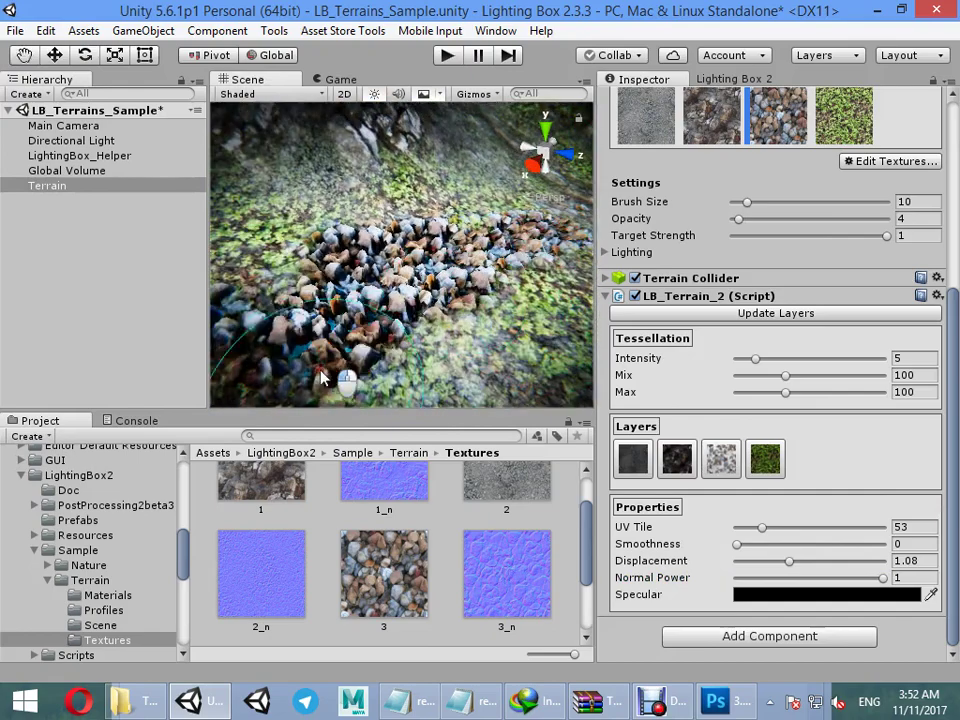
{"action": "right_click_drag", "start_coordinate": [265, 320], "coordinate": [438, 229]}
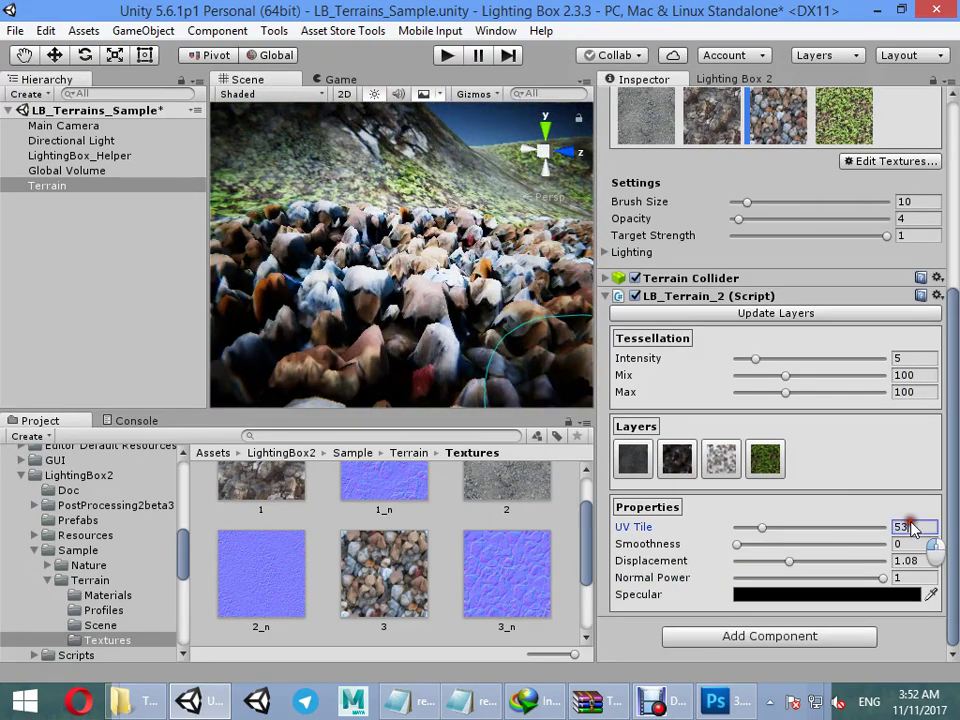
{"action": "type", "text": "30"}
{"action": "right_click_drag", "start_coordinate": [440, 320], "coordinate": [497, 318]}
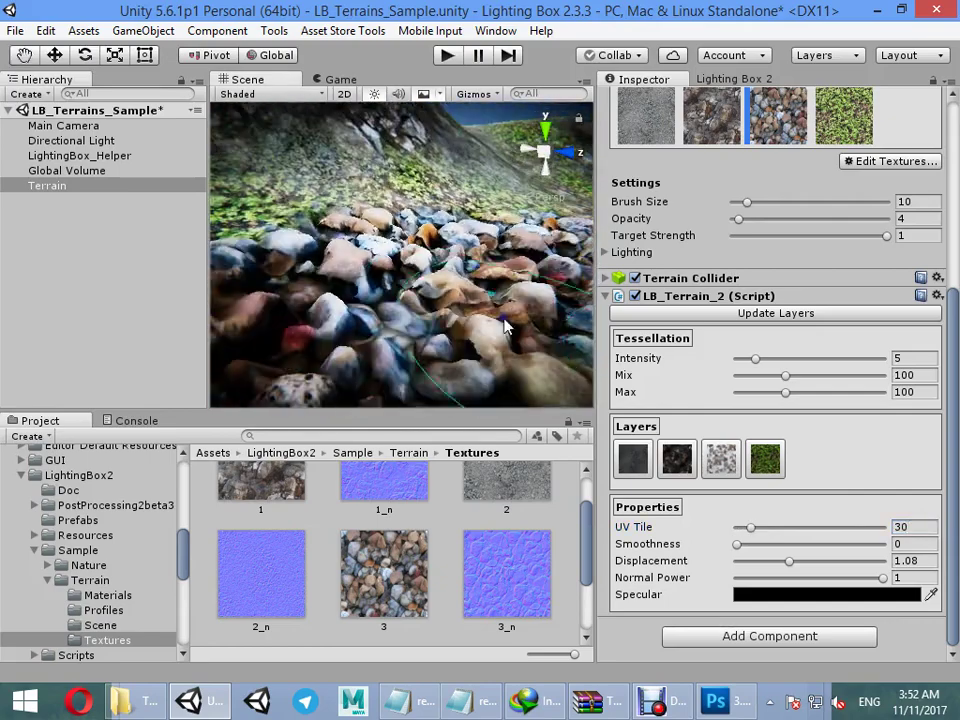
{"action": "double_click", "coordinate": [913, 527]}
{"action": "type", "text": "43"}
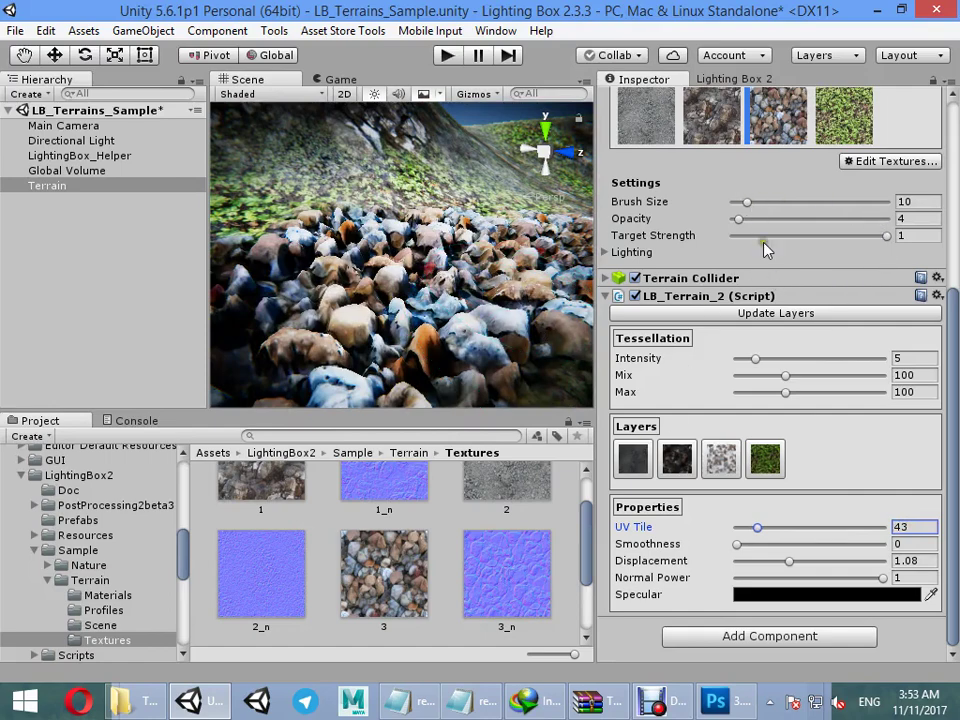
Step: Try tessellation Intensity values of 2.6 and 1.2, comparing the mesh in wireframe and the result in shaded view
{"action": "left_click_drag", "start_coordinate": [757, 363], "coordinate": [786, 370]}
{"action": "left_click_drag", "start_coordinate": [847, 376], "coordinate": [750, 372]}
{"action": "left_click", "coordinate": [265, 93]}
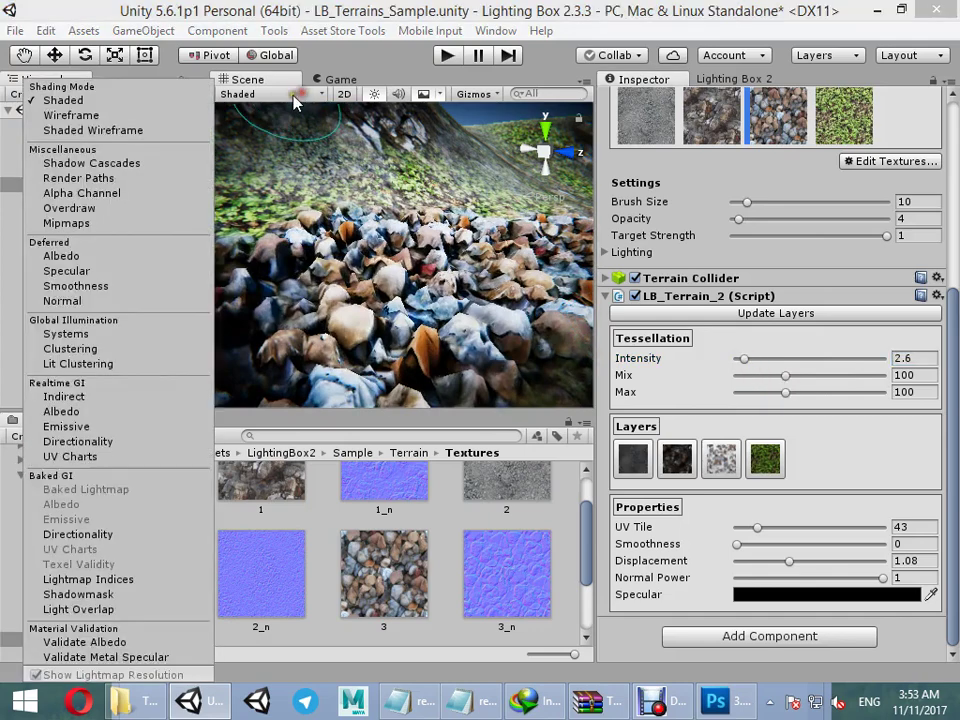
{"action": "left_click", "coordinate": [95, 130]}
{"action": "left_click", "coordinate": [141, 117]}
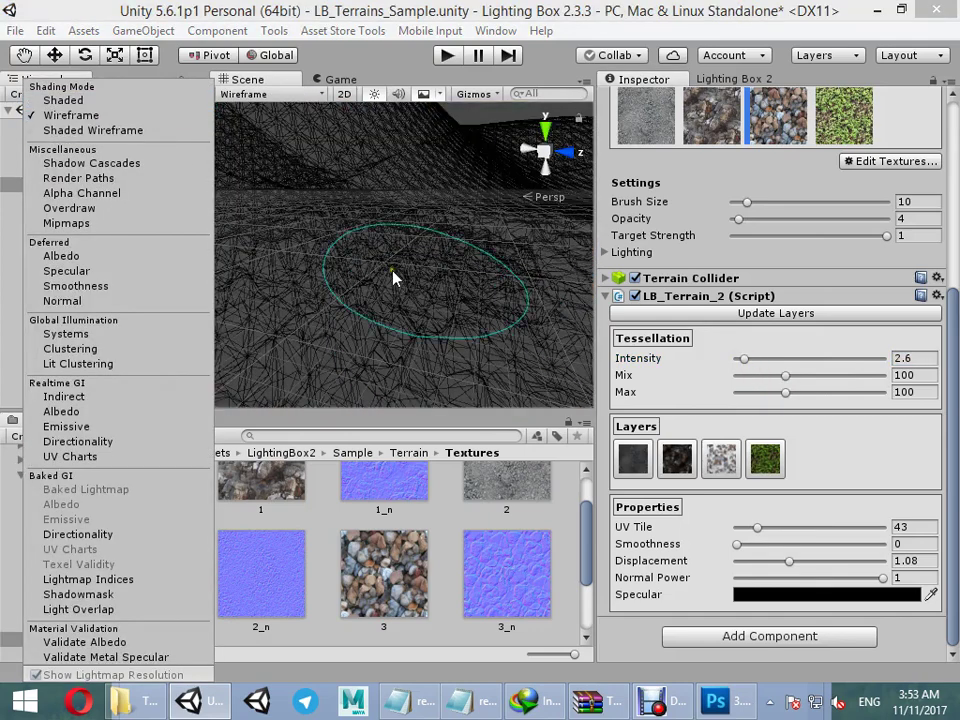
{"action": "left_click", "coordinate": [782, 358]}
{"action": "mouse_move", "coordinate": [745, 358]}
{"action": "left_mouse_down"}
{"action": "mouse_move", "coordinate": [821, 385]}
{"action": "mouse_move", "coordinate": [724, 360]}
{"action": "mouse_move", "coordinate": [760, 362]}
{"action": "mouse_move", "coordinate": [724, 360]}
{"action": "mouse_move", "coordinate": [789, 388]}
{"action": "mouse_move", "coordinate": [739, 384]}
{"action": "mouse_move", "coordinate": [735, 360]}
{"action": "mouse_move", "coordinate": [748, 356]}
{"action": "mouse_move", "coordinate": [740, 358]}
{"action": "left_mouse_up"}
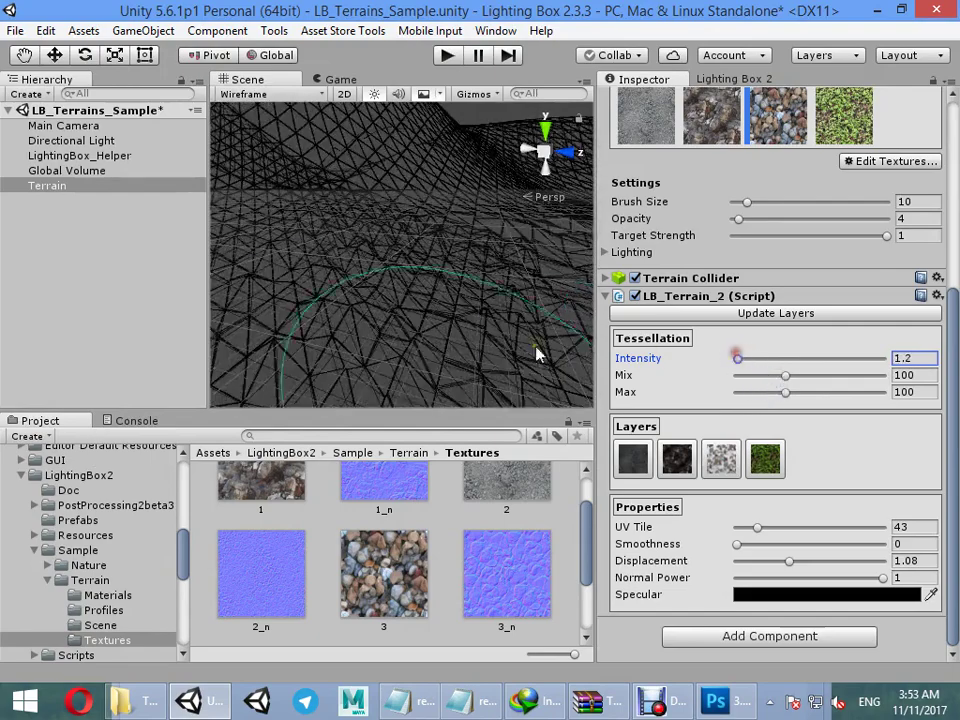
{"action": "left_click", "coordinate": [270, 94]}
{"action": "left_click", "coordinate": [116, 104]}
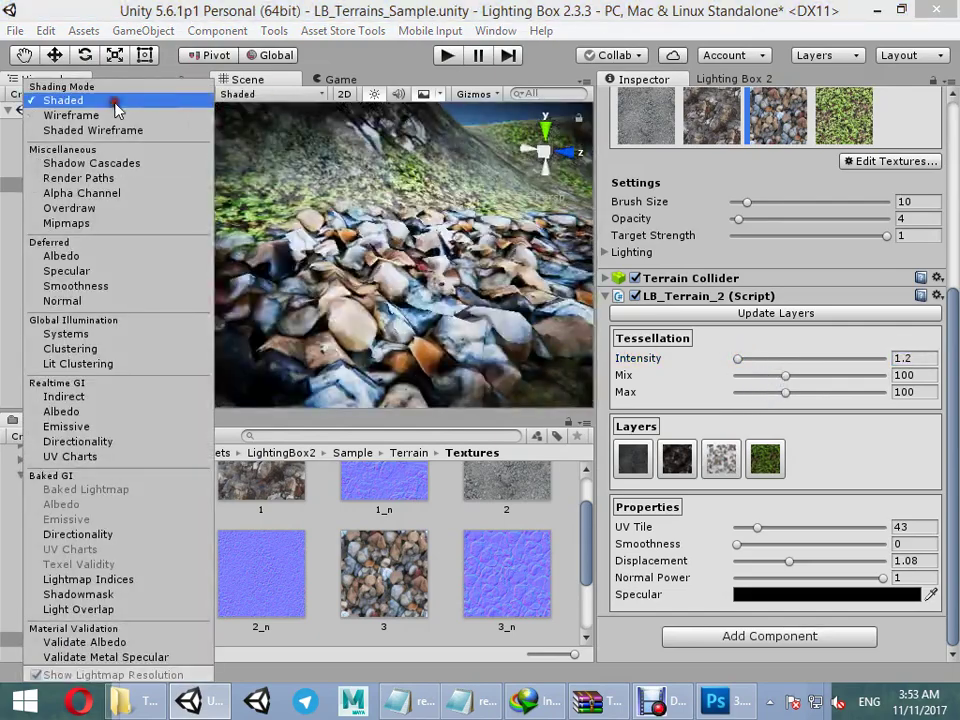
Step: Set the terrain's tessellation Intensity to 7, Mix to 81 and Max to 93
{"action": "left_click", "coordinate": [935, 358]}
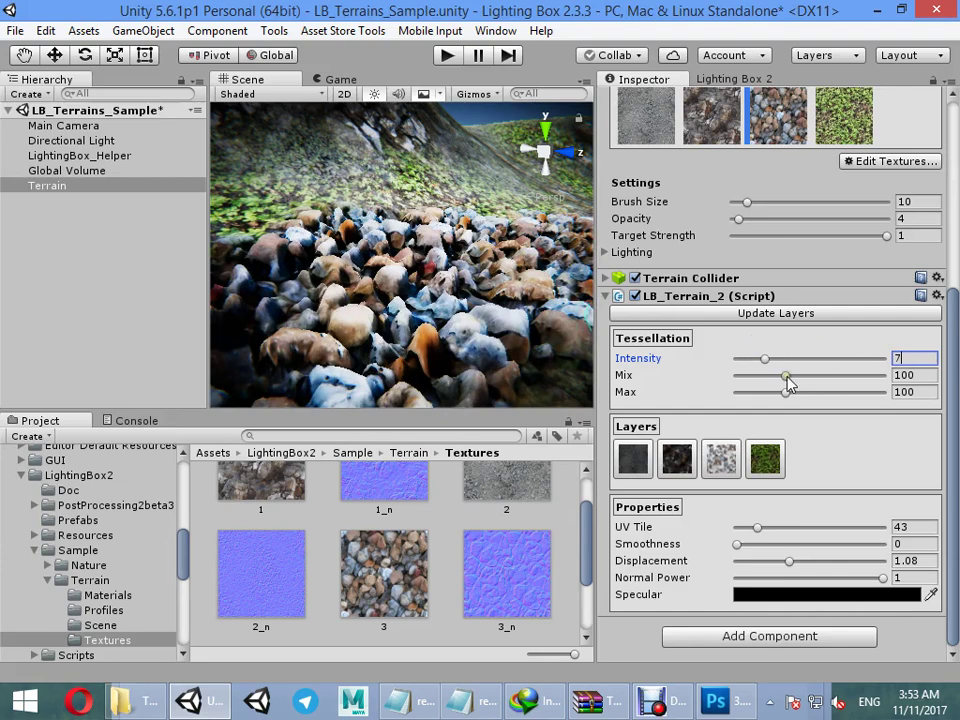
{"action": "left_click_drag", "start_coordinate": [709, 375], "coordinate": [781, 392]}
{"action": "key", "text": "s"}
{"action": "right_click_drag", "start_coordinate": [505, 315], "coordinate": [446, 281]}
{"action": "key", "text": "s"}
{"action": "key", "text": "w"}
Step: Show the scene in wireframe and set the tessellation Mix and Max both to 100
{"action": "left_click", "coordinate": [258, 97]}
{"action": "left_click", "coordinate": [205, 116]}
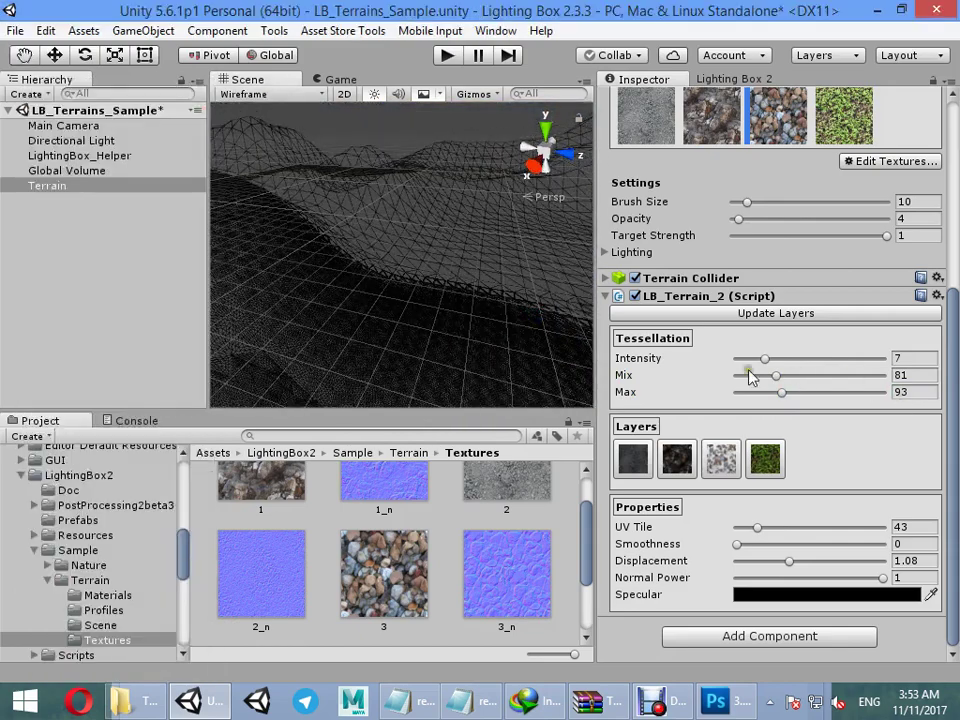
{"action": "left_click_drag", "start_coordinate": [773, 378], "coordinate": [836, 399]}
{"action": "left_click", "coordinate": [913, 392]}
{"action": "type", "text": "100"}
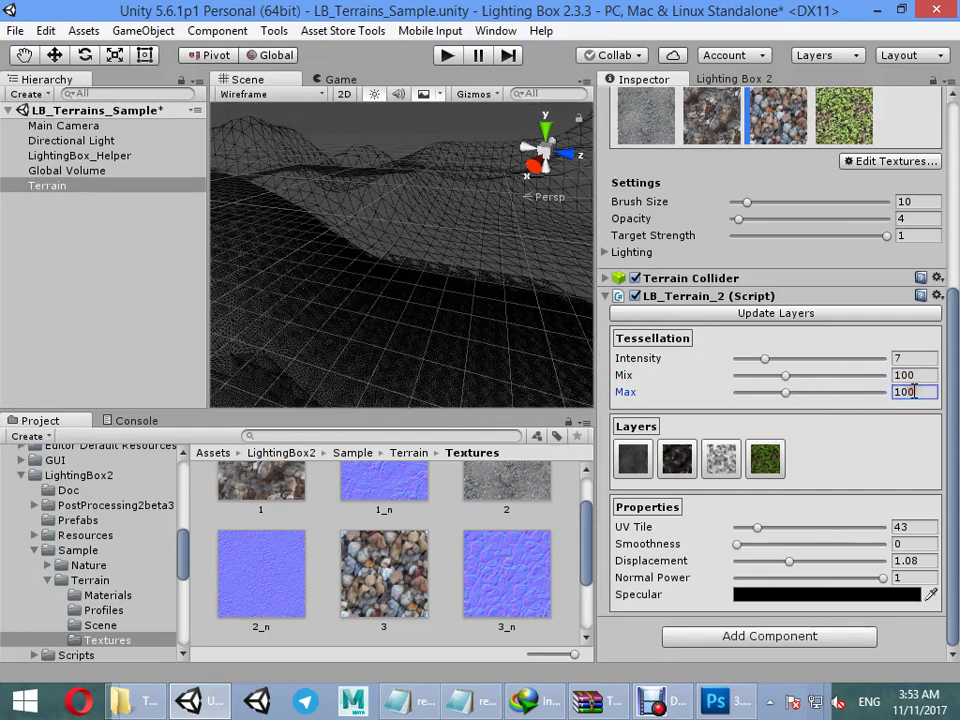
Step: Set the tessellation Mix to 43 and return the scene to shaded display
{"action": "left_click_drag", "start_coordinate": [590, 370], "coordinate": [641, 285], "text": "alt"}
{"action": "left_click", "coordinate": [903, 376]}
{"action": "type", "text": "70"}
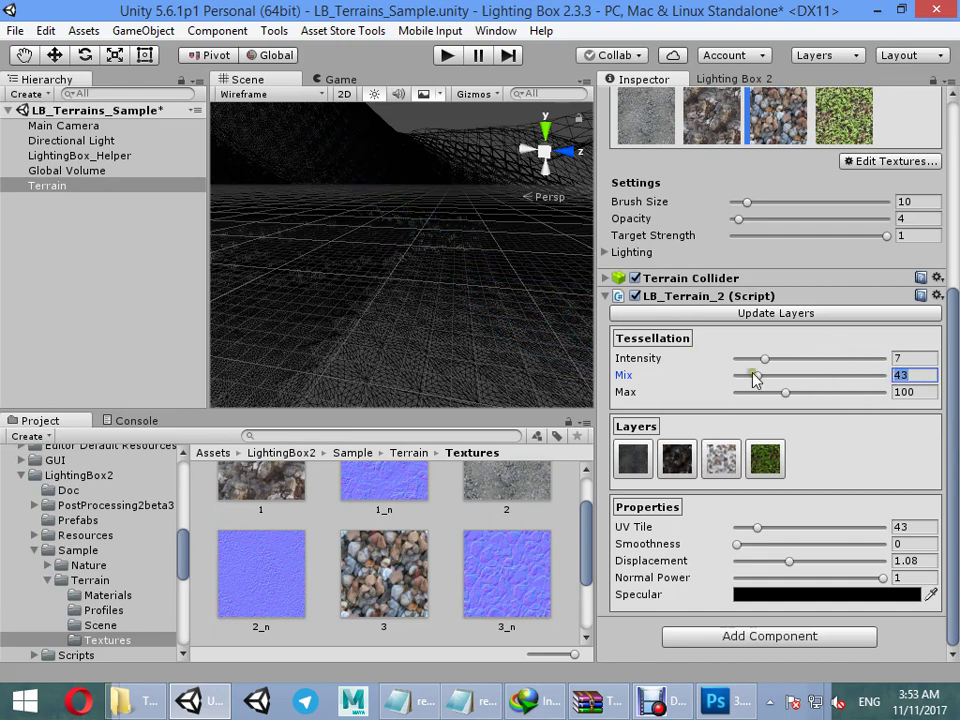
{"action": "left_click", "coordinate": [287, 94]}
{"action": "left_click", "coordinate": [192, 103]}
Step: Reduce the pebble layer's Displacement to 0.56
{"action": "mouse_move", "coordinate": [420, 235]}
{"action": "right_mouse_down"}
{"action": "mouse_move", "coordinate": [461, 253]}
{"action": "mouse_move", "coordinate": [356, 231]}
{"action": "mouse_move", "coordinate": [480, 251]}
{"action": "mouse_move", "coordinate": [581, 222]}
{"action": "mouse_move", "coordinate": [450, 262]}
{"action": "mouse_move", "coordinate": [75, 277]}
{"action": "mouse_move", "coordinate": [56, 233]}
{"action": "mouse_move", "coordinate": [79, 264]}
{"action": "mouse_move", "coordinate": [148, 246]}
{"action": "right_mouse_up"}
{"action": "key", "text": "w"}
{"action": "key", "text": "s"}
{"action": "key", "text": "w"}
{"action": "key", "text": "s"}
{"action": "key", "text": "w"}
{"action": "key", "text": "s"}
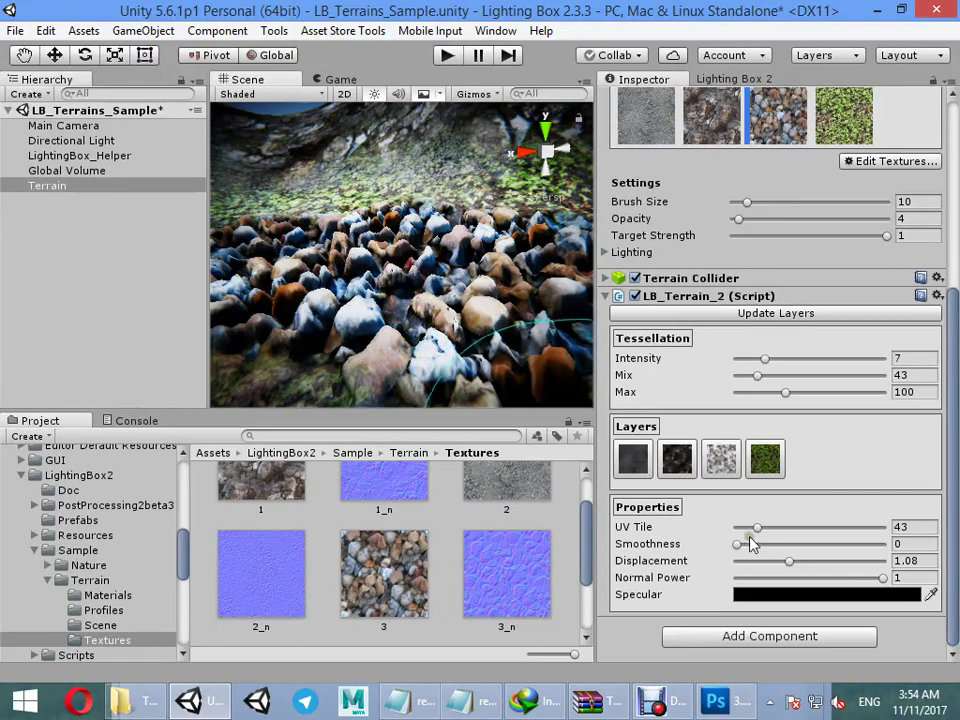
{"action": "left_click", "coordinate": [756, 528]}
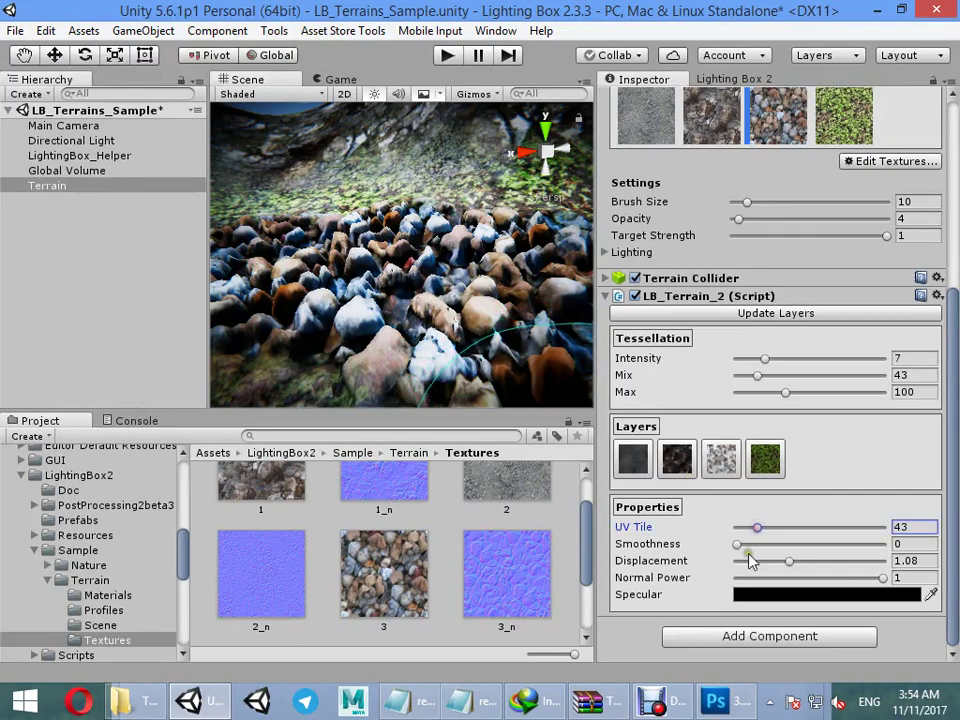
{"action": "mouse_move", "coordinate": [772, 562]}
{"action": "left_mouse_down"}
{"action": "mouse_move", "coordinate": [726, 561]}
{"action": "mouse_move", "coordinate": [766, 557]}
{"action": "left_mouse_up"}
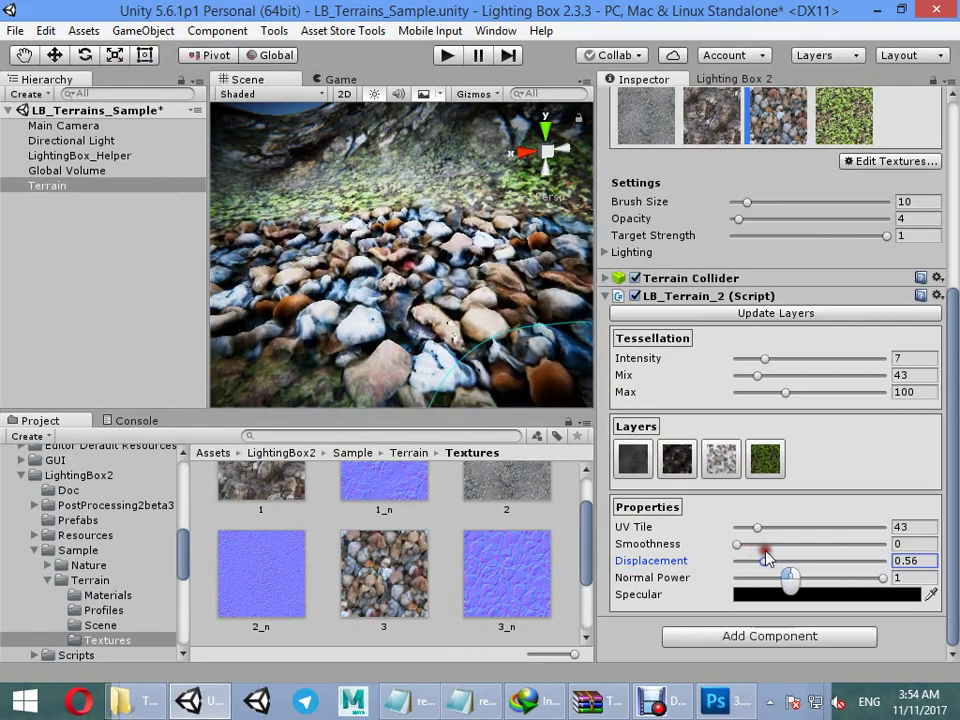
Step: Set the pebble layer's UV Tile to 53
{"action": "right_click_drag", "start_coordinate": [517, 373], "coordinate": [697, 362]}
{"action": "left_click_drag", "start_coordinate": [420, 367], "coordinate": [482, 352]}
{"action": "mouse_move", "coordinate": [482, 352]}
{"action": "right_mouse_down"}
{"action": "mouse_move", "coordinate": [525, 326]}
{"action": "mouse_move", "coordinate": [548, 328]}
{"action": "right_mouse_up"}
{"action": "mouse_move", "coordinate": [548, 328]}
{"action": "left_mouse_down"}
{"action": "mouse_move", "coordinate": [540, 347]}
{"action": "mouse_move", "coordinate": [436, 262]}
{"action": "left_mouse_up"}
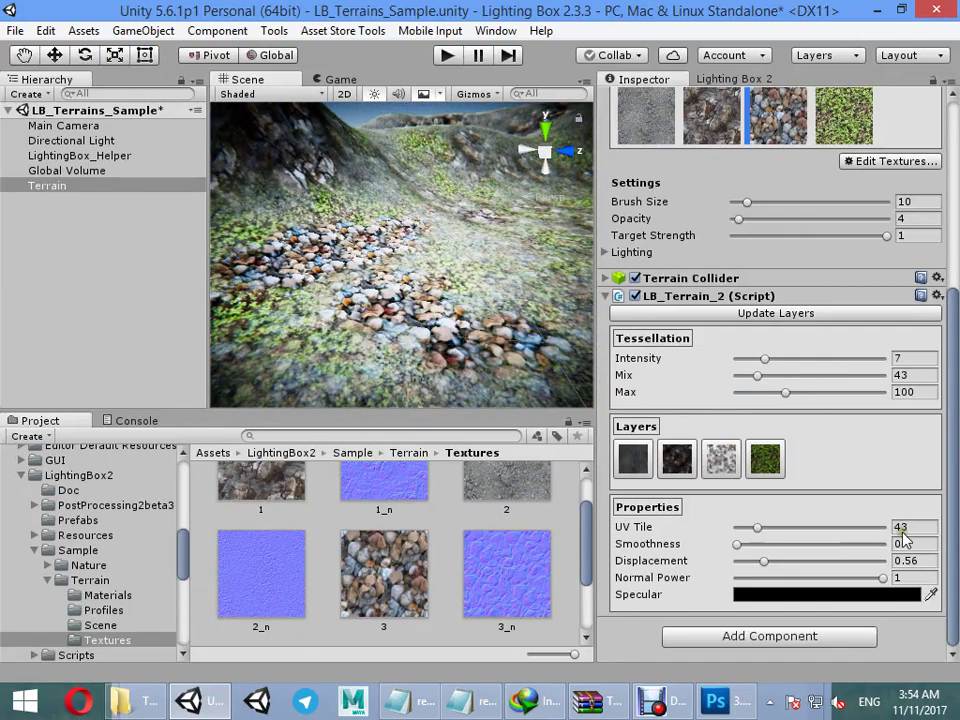
{"action": "type", "text": "53"}
Step: Open the rock texture 1 in Photoshop and compare its red, blue and green channels
{"action": "right_click_drag", "start_coordinate": [478, 336], "coordinate": [294, 394]}
{"action": "key", "text": "w"}
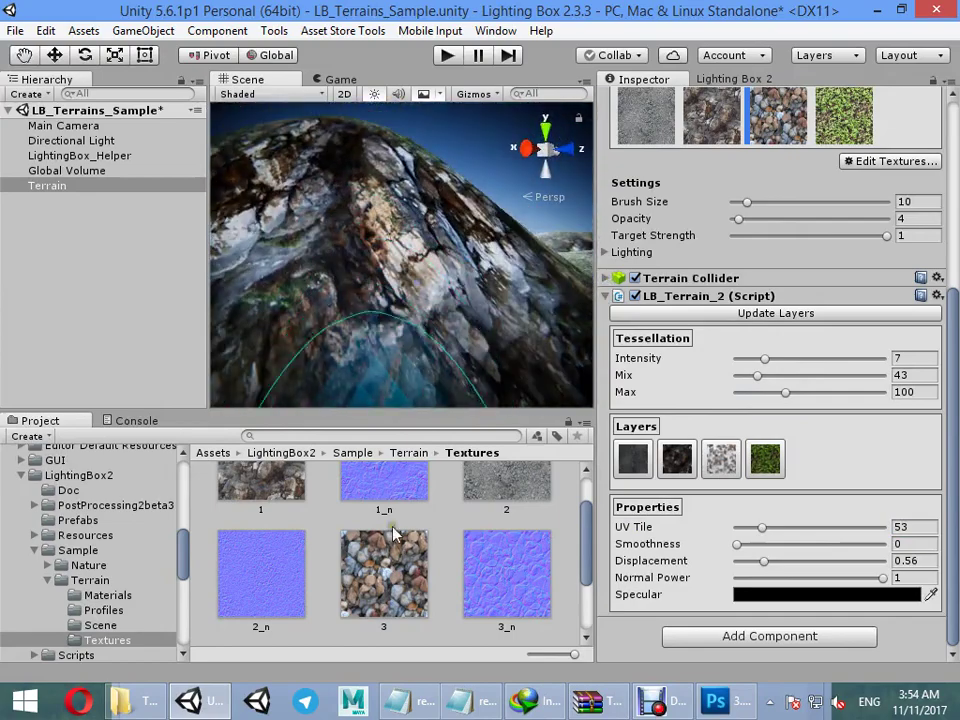
{"action": "double_click", "coordinate": [290, 528]}
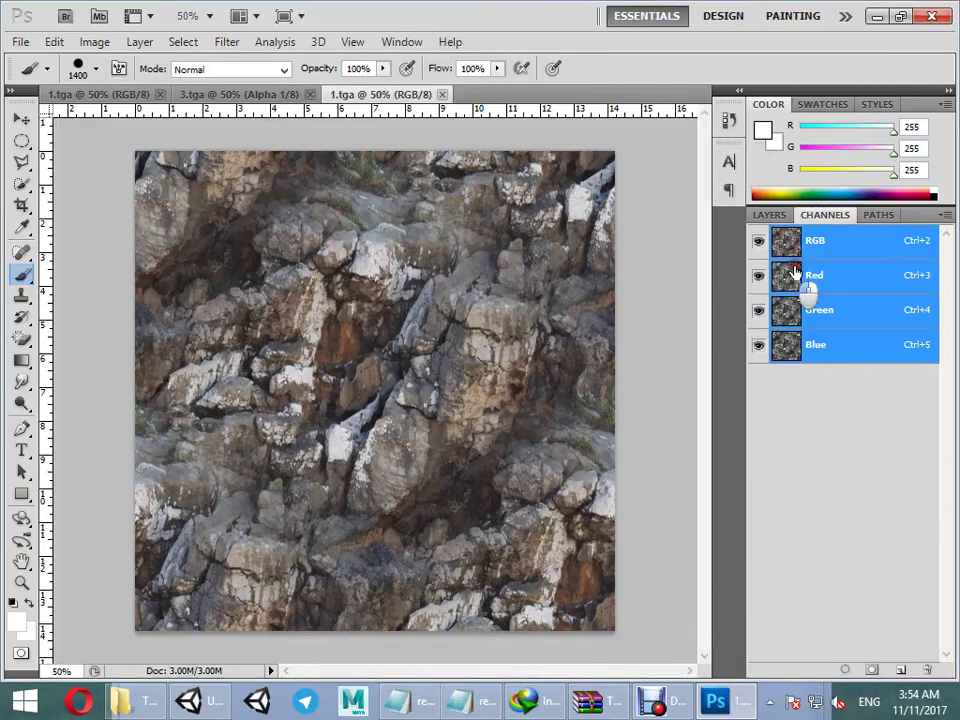
{"action": "left_click", "coordinate": [804, 279]}
{"action": "left_click", "coordinate": [820, 345]}
{"action": "left_click", "coordinate": [820, 310]}
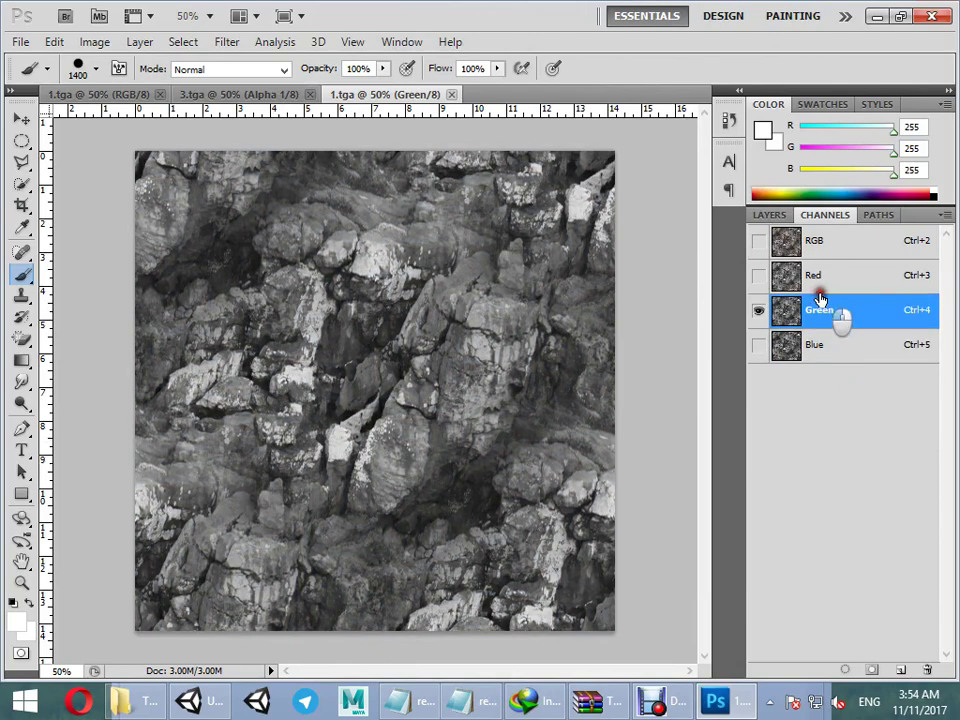
{"action": "left_click", "coordinate": [816, 280]}
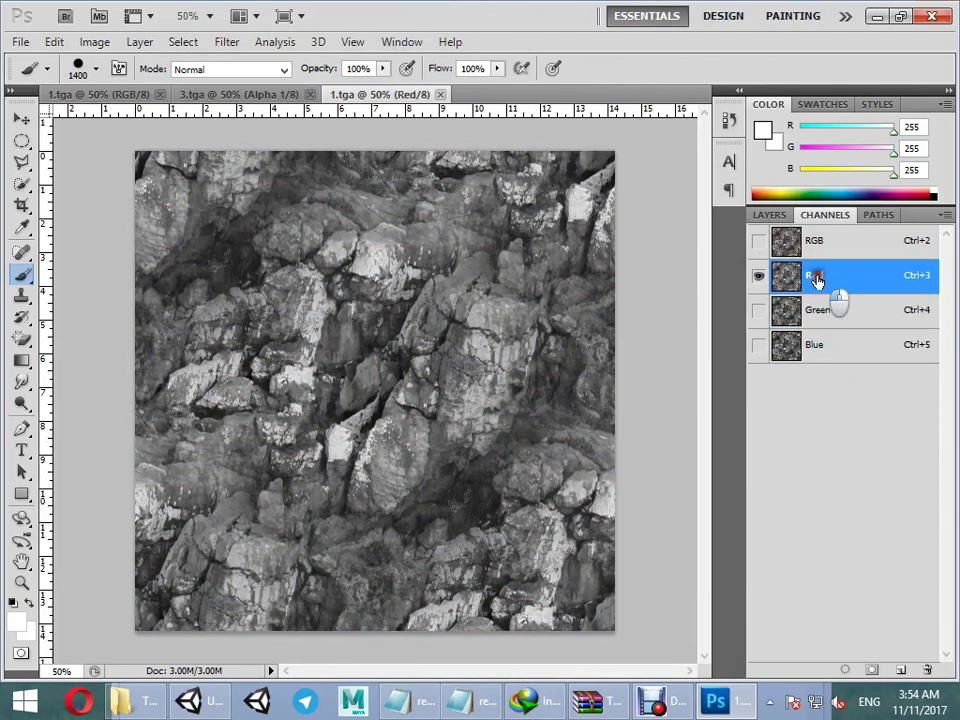
Step: Copy the rock texture's red channel into a new alpha channel
{"action": "left_click", "coordinate": [897, 668]}
{"action": "key", "text": "ctrl+v"}
{"action": "key", "text": "ctrl+n"}
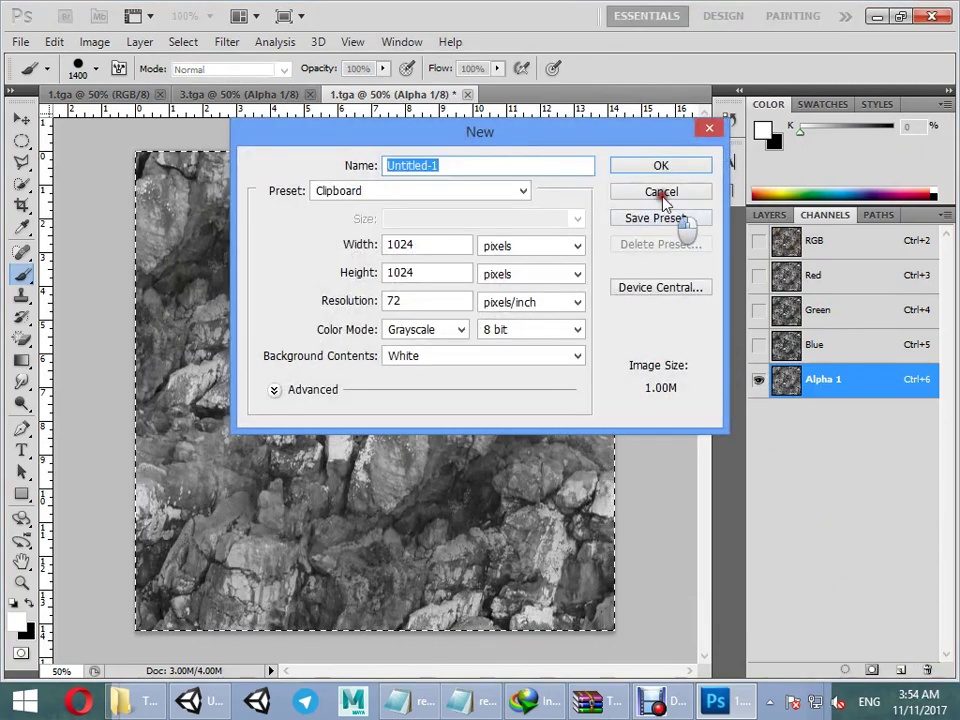
{"action": "left_click", "coordinate": [660, 192]}
Step: Raise the rock alpha channel's contrast with Curves, mapping input 150 to output 250 and pulling the darker tones down
{"action": "key", "text": "i"}
{"action": "key", "text": "ctrl+m"}
{"action": "left_click_drag", "start_coordinate": [762, 185], "coordinate": [726, 128]}
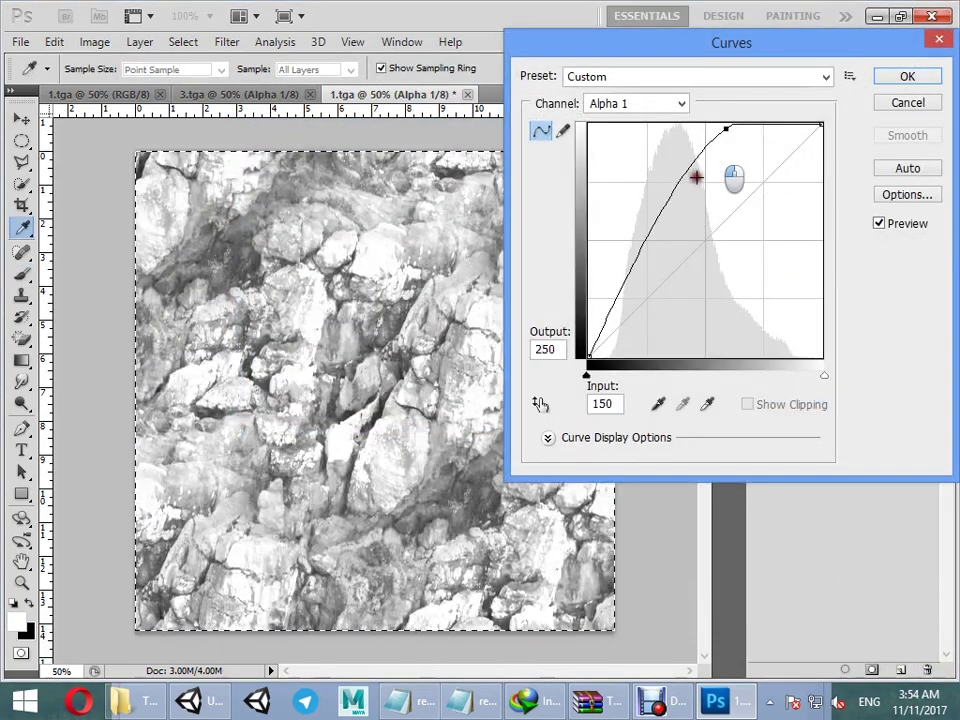
{"action": "left_click_drag", "start_coordinate": [683, 283], "coordinate": [677, 288]}
{"action": "left_click", "coordinate": [894, 77]}
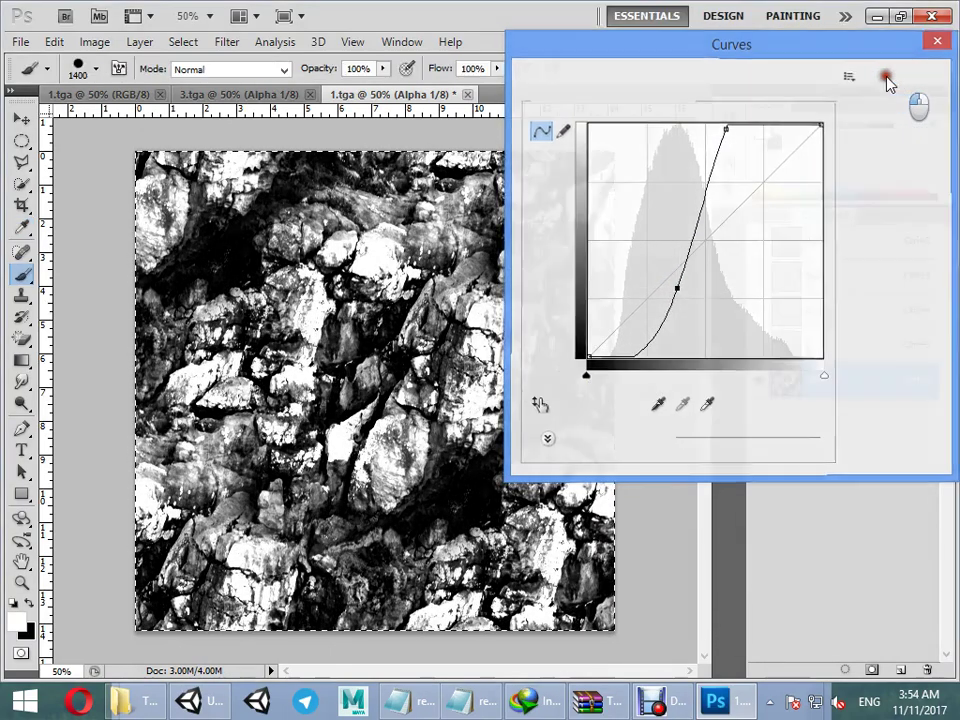
Step: Apply a Gaussian Blur with a 7.2-pixel radius to the rock alpha channel
{"action": "left_click", "coordinate": [227, 41]}
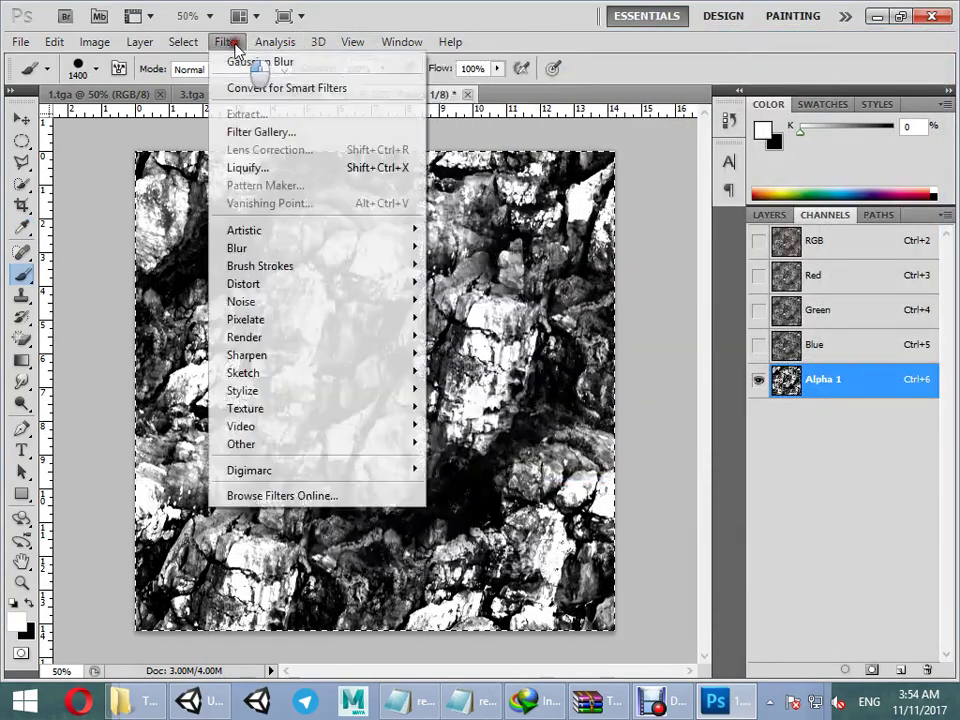
{"action": "mouse_move", "coordinate": [410, 250]}
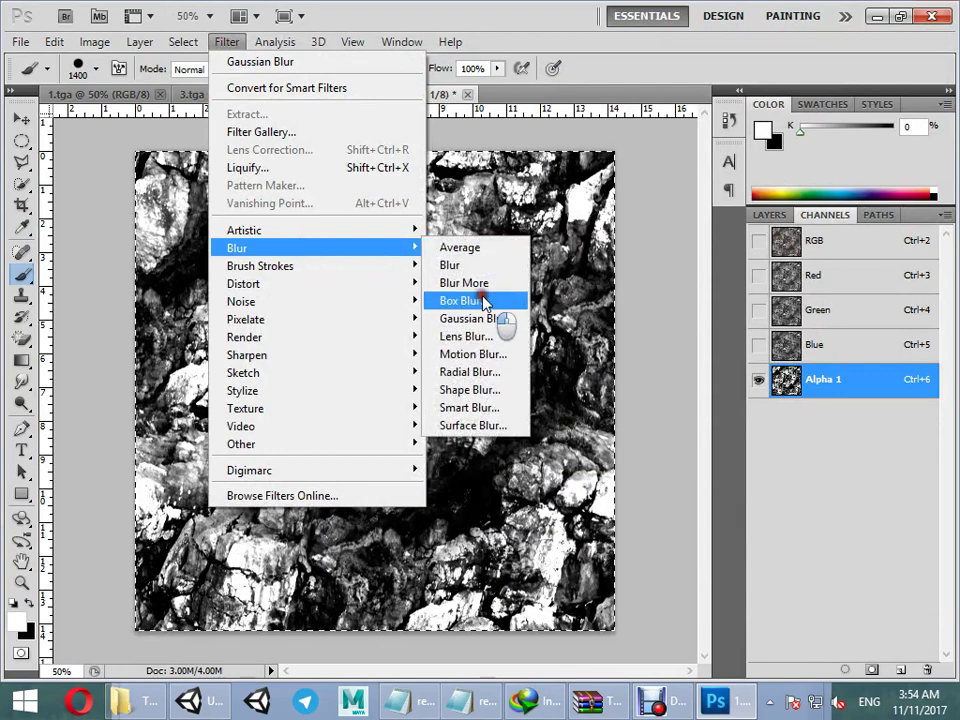
{"action": "left_click", "coordinate": [478, 318]}
{"action": "left_click_drag", "start_coordinate": [677, 388], "coordinate": [634, 382]}
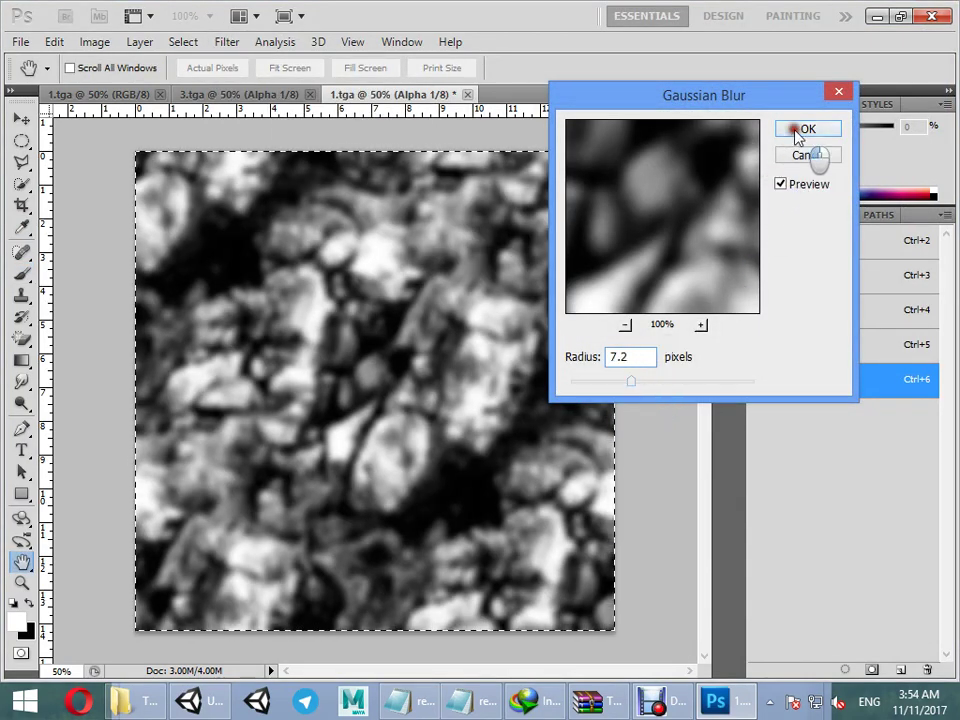
{"action": "left_click", "coordinate": [803, 131]}
Step: Deepen the rock alpha's shadows and map input 146 to output 164 with Curves, deselect, and save the texture
{"action": "key", "text": "ctrl+m"}
{"action": "left_click_drag", "start_coordinate": [649, 295], "coordinate": [650, 327]}
{"action": "left_click_drag", "start_coordinate": [730, 217], "coordinate": [721, 207]}
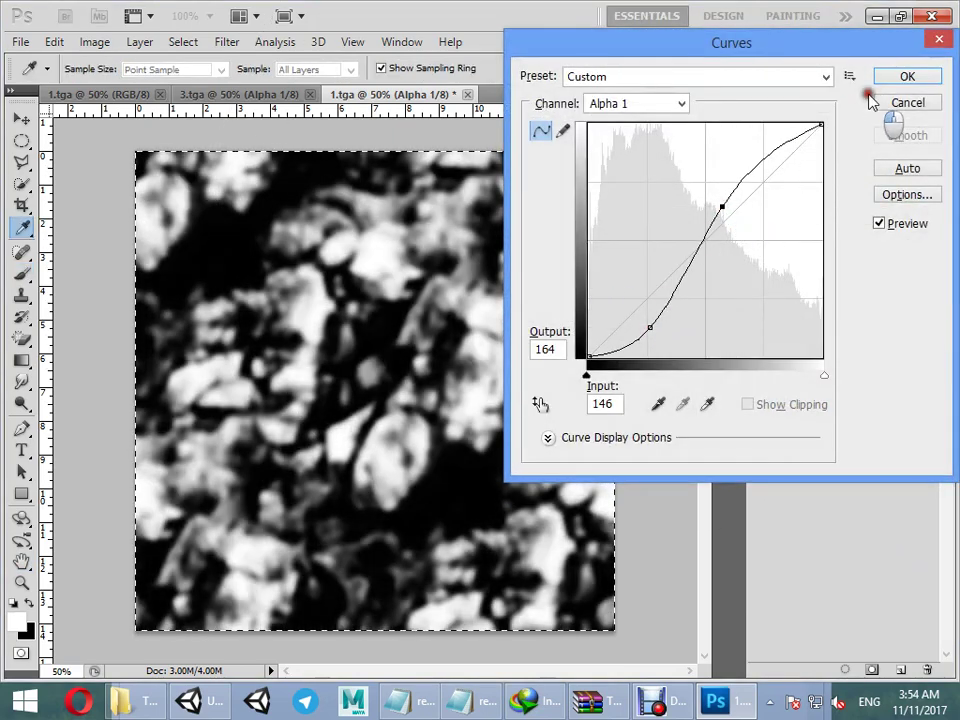
{"action": "left_click", "coordinate": [903, 75]}
{"action": "key", "text": "ctrl+d"}
{"action": "key", "text": "ctrl+s"}
Step: Return to Unity and set the terrain's rock layer to Displacement 1.36 and UV Tile 14
{"action": "left_click", "coordinate": [880, 16]}
{"action": "left_click", "coordinate": [397, 238]}
{"action": "scroll", "coordinate": [738, 440], "scroll_direction": "down", "scroll_amount": 5}
{"action": "left_click", "coordinate": [733, 400]}
{"action": "scroll", "coordinate": [731, 450], "scroll_direction": "down", "scroll_amount": 2}
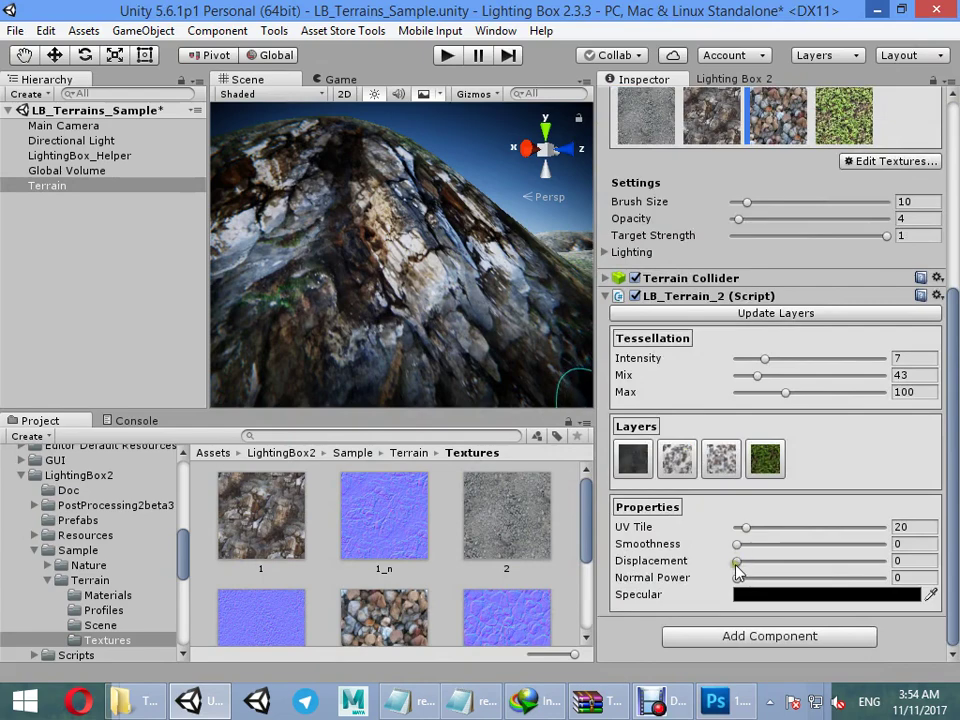
{"action": "left_click_drag", "start_coordinate": [740, 566], "coordinate": [744, 567]}
{"action": "left_click_drag", "start_coordinate": [785, 560], "coordinate": [803, 551]}
{"action": "type", "text": "14"}
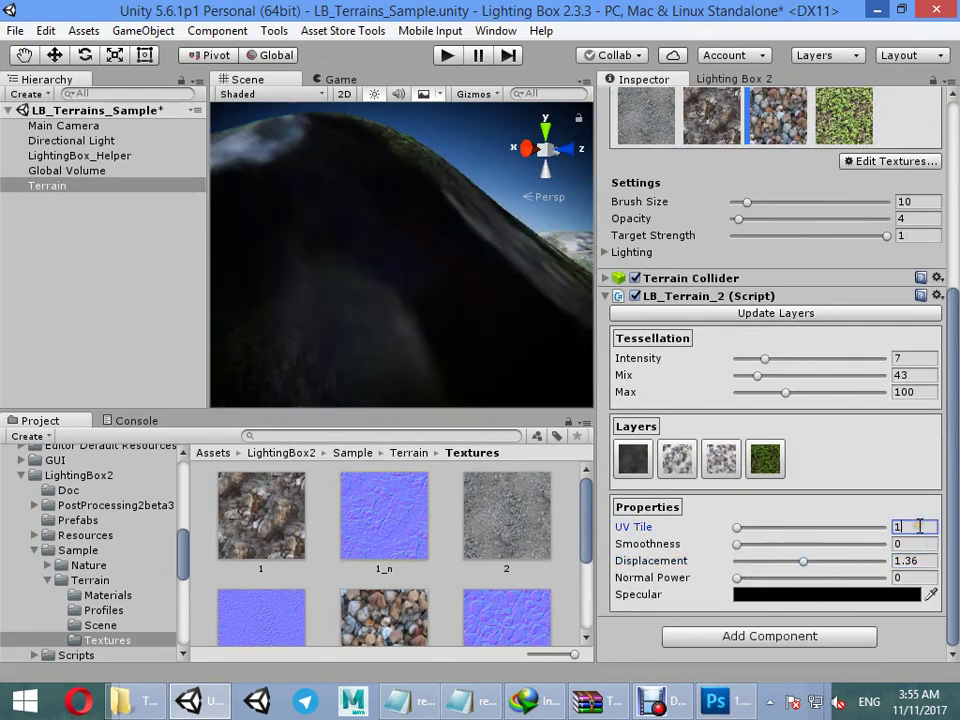
Step: Set the rock layer's Displacement to 3 and inspect the cliff surface up close
{"action": "key", "text": "s"}
{"action": "mouse_move", "coordinate": [440, 381]}
{"action": "right_mouse_down"}
{"action": "mouse_move", "coordinate": [197, 381]}
{"action": "mouse_move", "coordinate": [178, 396]}
{"action": "mouse_move", "coordinate": [115, 372]}
{"action": "right_mouse_up"}
{"action": "left_click_drag", "start_coordinate": [808, 562], "coordinate": [888, 561]}
{"action": "right_click_drag", "start_coordinate": [480, 385], "coordinate": [752, 350]}
{"action": "key", "text": "w"}
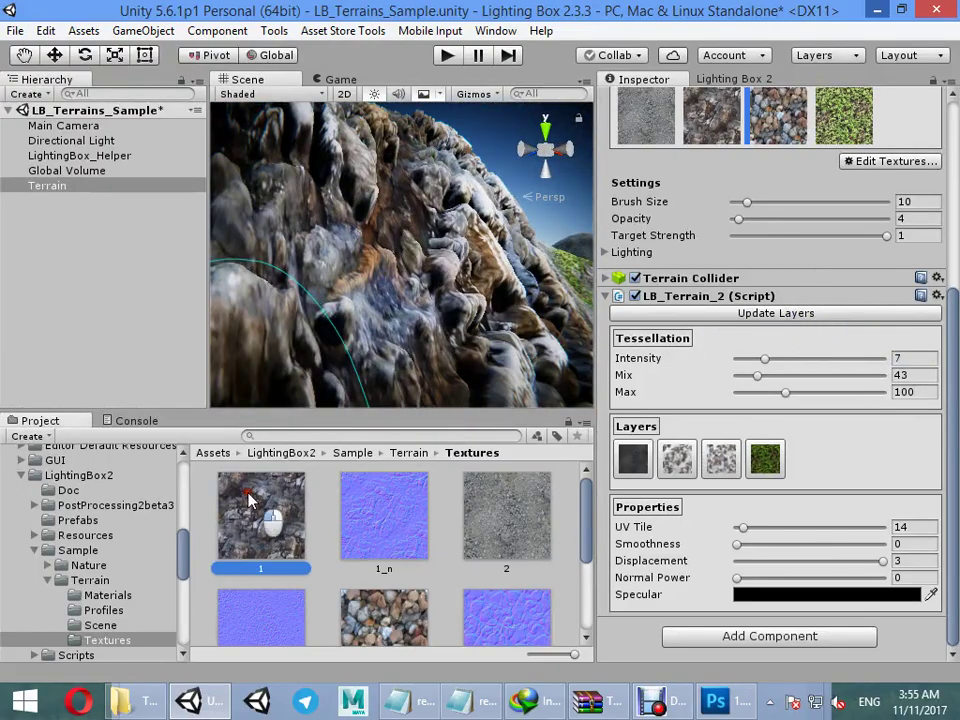
Step: Try brightening texture 1's alpha channel in Photoshop with a curve mapping 48 to 145, save it, and check the cliff in Unity
{"action": "double_click", "coordinate": [250, 500]}
{"action": "key", "text": "ctrl+m"}
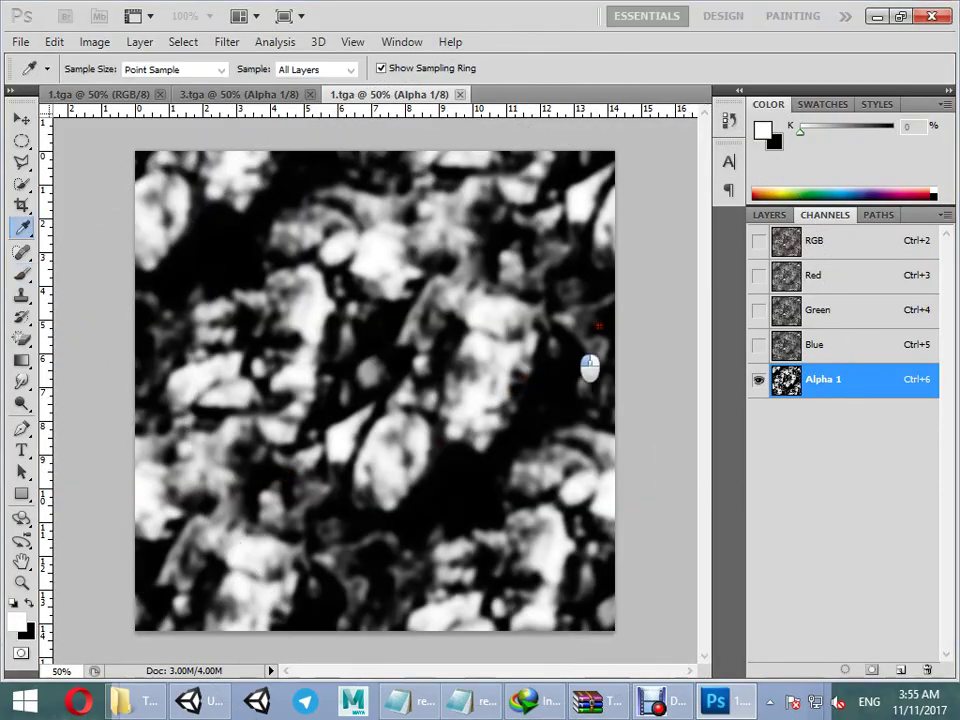
{"action": "left_click_drag", "start_coordinate": [648, 230], "coordinate": [632, 224]}
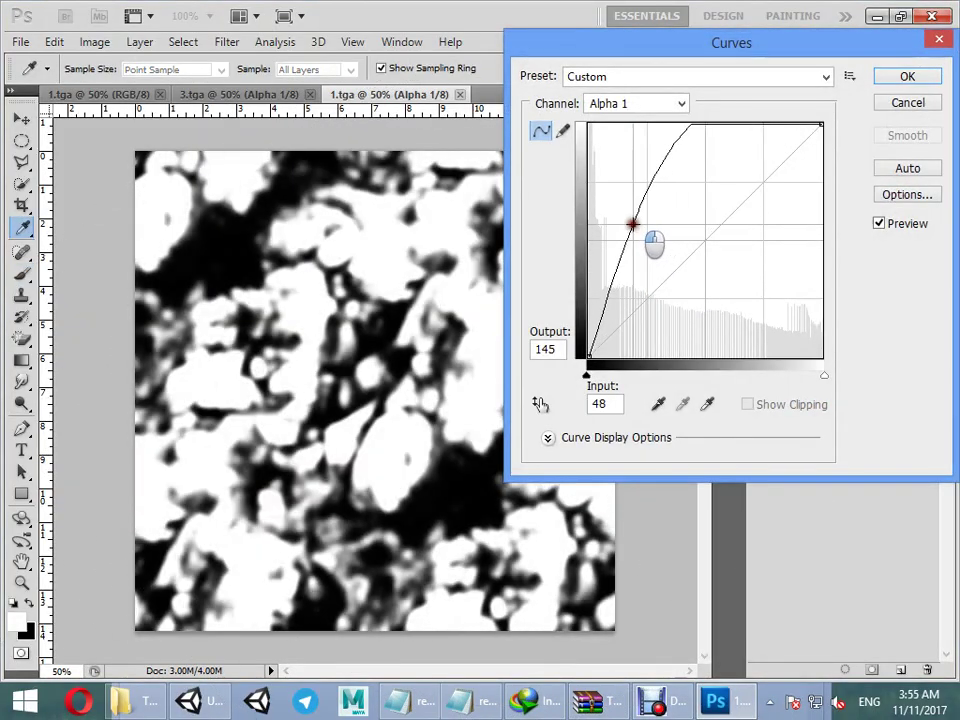
{"action": "left_click", "coordinate": [905, 77]}
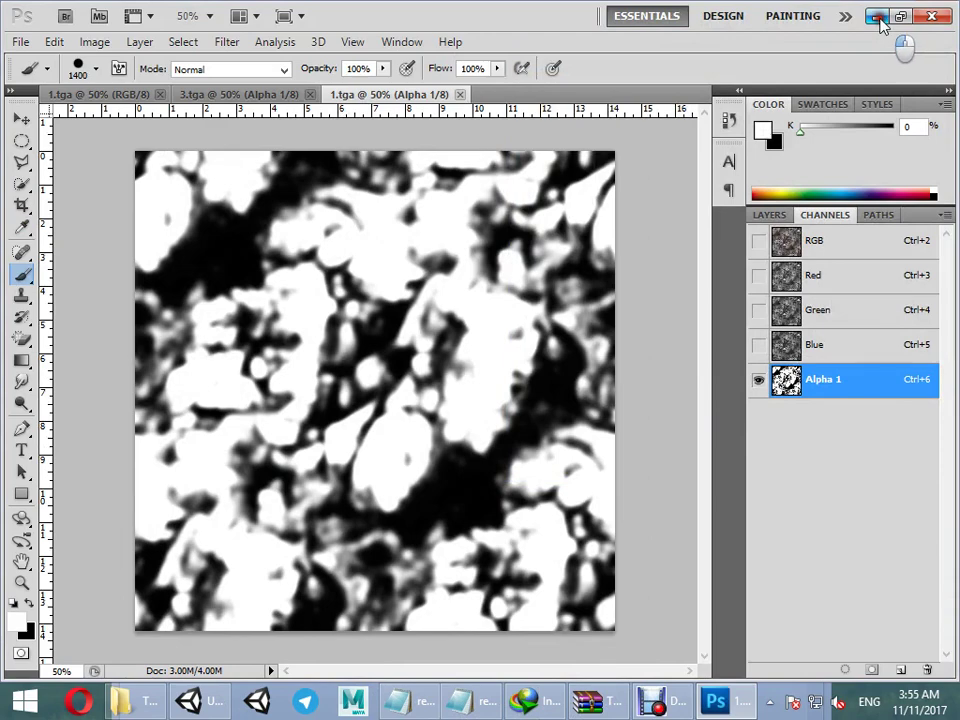
{"action": "left_click", "coordinate": [877, 17]}
{"action": "left_click", "coordinate": [487, 340]}
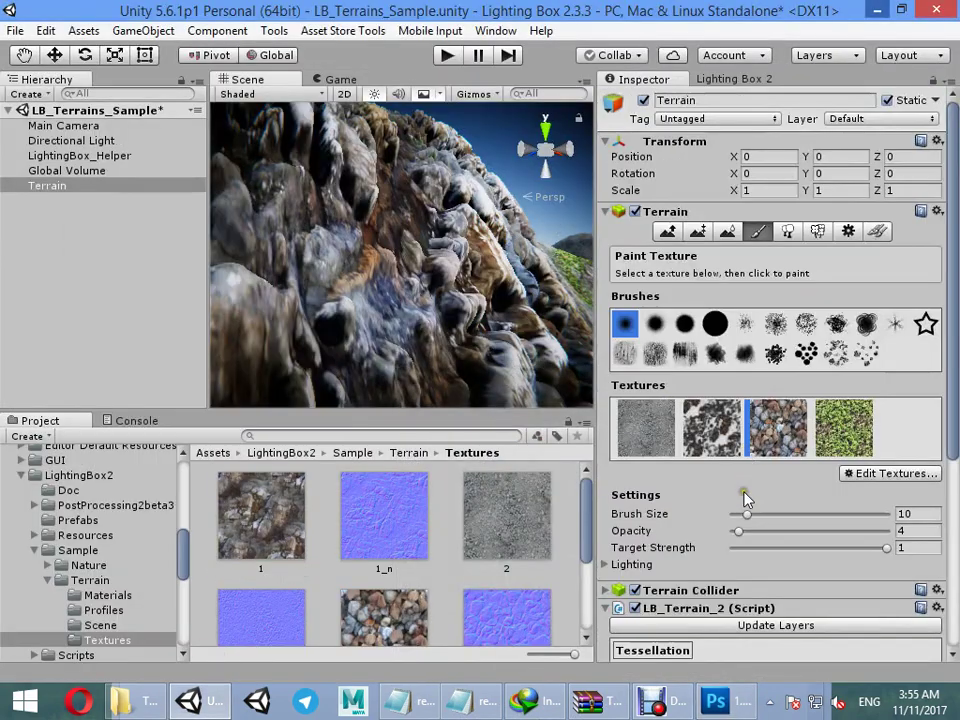
{"action": "scroll", "coordinate": [759, 559], "scroll_direction": "down", "scroll_amount": 3}
{"action": "left_click_drag", "start_coordinate": [401, 265], "coordinate": [362, 275], "text": "alt"}
{"action": "right_click_drag", "start_coordinate": [361, 273], "coordinate": [298, 288]}
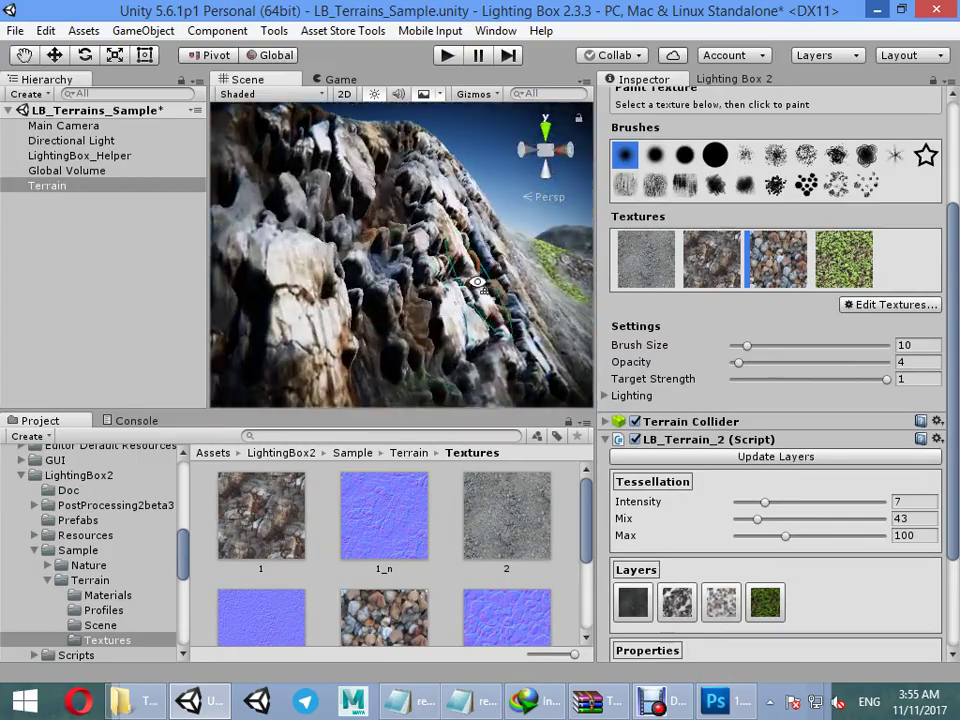
Step: Reopen texture 1 in Photoshop, revert the last alpha curve, brighten it by mapping input 27 to output 71, and save
{"action": "double_click", "coordinate": [257, 513]}
{"action": "key", "text": "ctrl+v"}
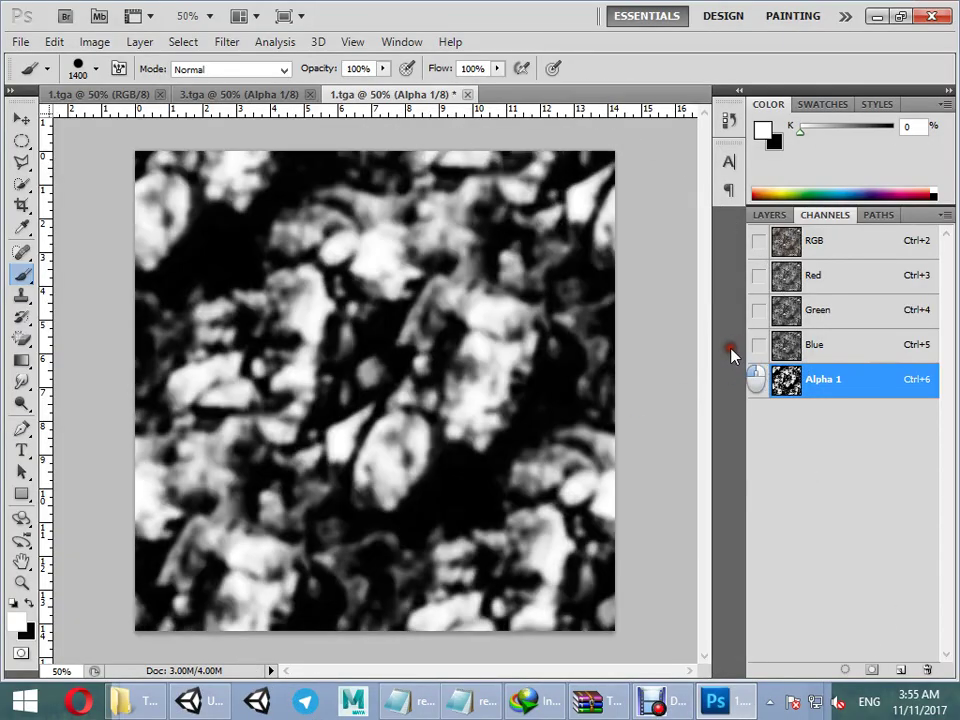
{"action": "key", "text": "ctrl+m"}
{"action": "left_click_drag", "start_coordinate": [643, 289], "coordinate": [613, 291]}
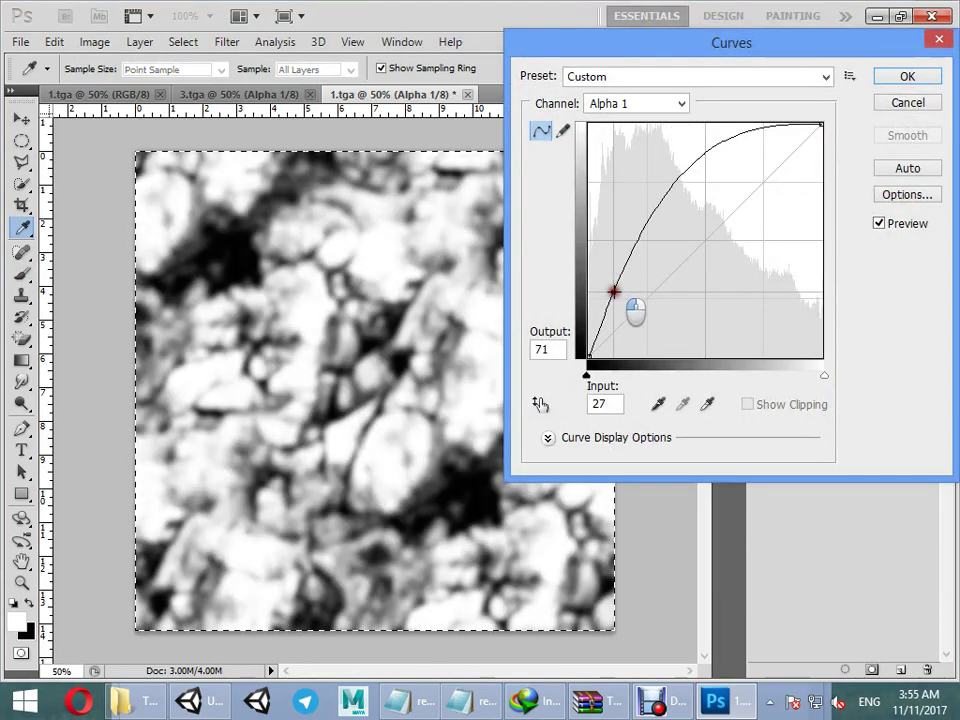
{"action": "left_click", "coordinate": [907, 77]}
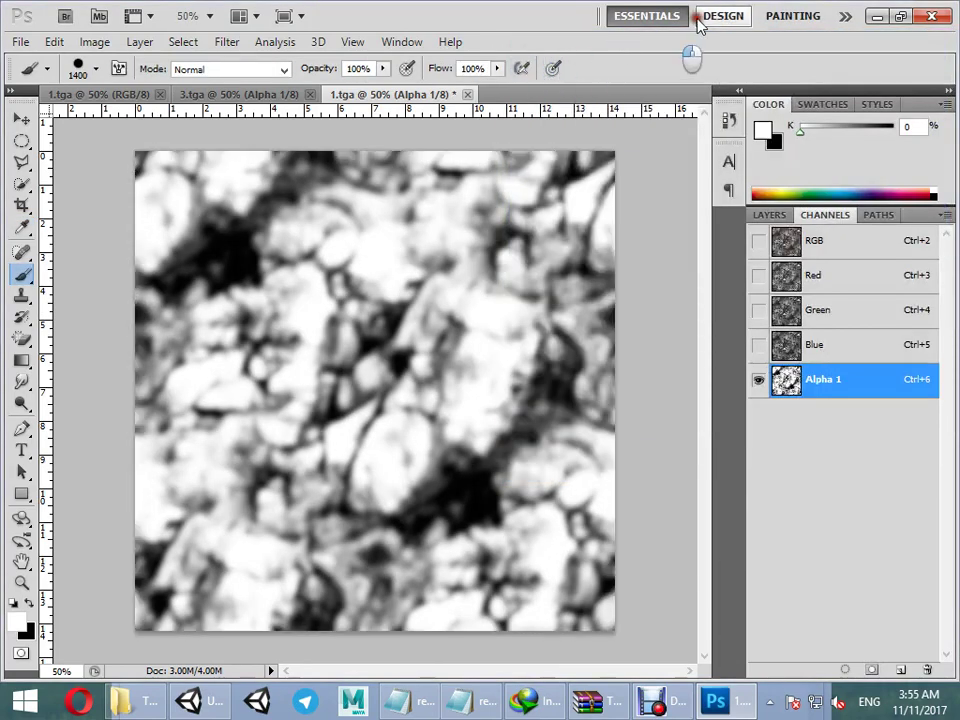
{"action": "left_click", "coordinate": [877, 16]}
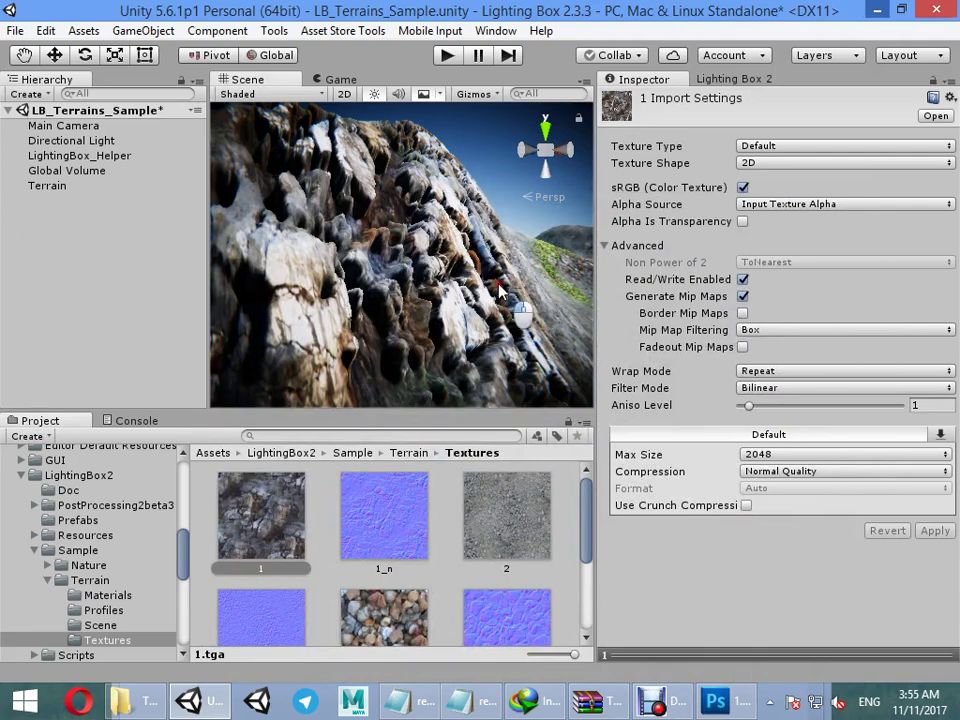
Step: Set the rock layer's Displacement to 2.17 in Unity and inspect the terrain from the cliff down to the leafy ground
{"action": "left_click", "coordinate": [499, 289]}
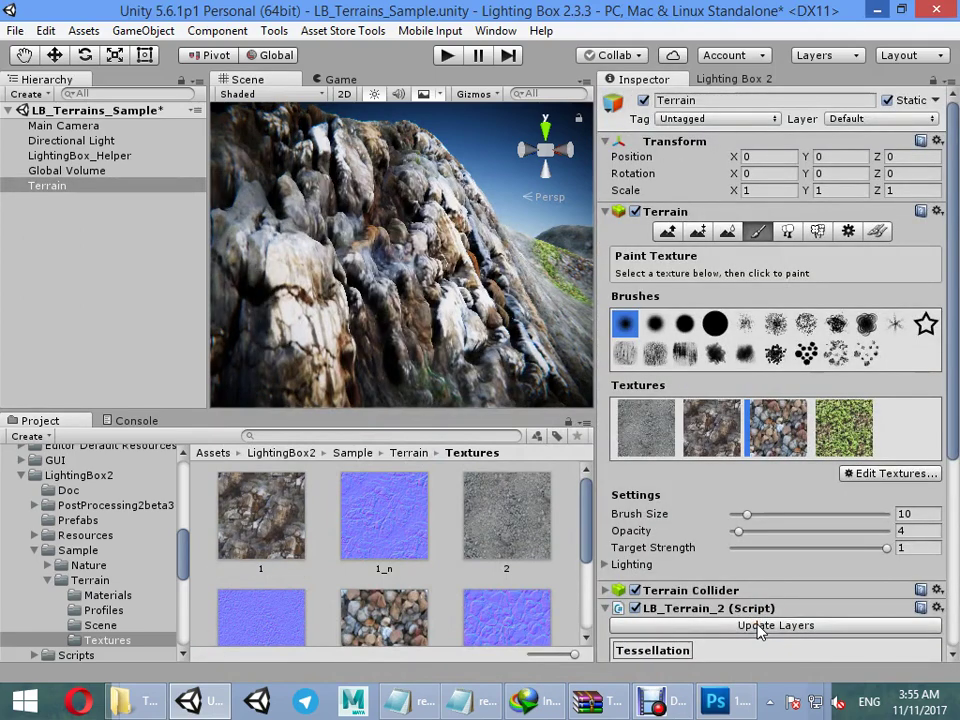
{"action": "scroll", "coordinate": [754, 598], "scroll_direction": "down", "scroll_amount": 5}
{"action": "scroll", "coordinate": [770, 605], "scroll_direction": "down", "scroll_amount": 2}
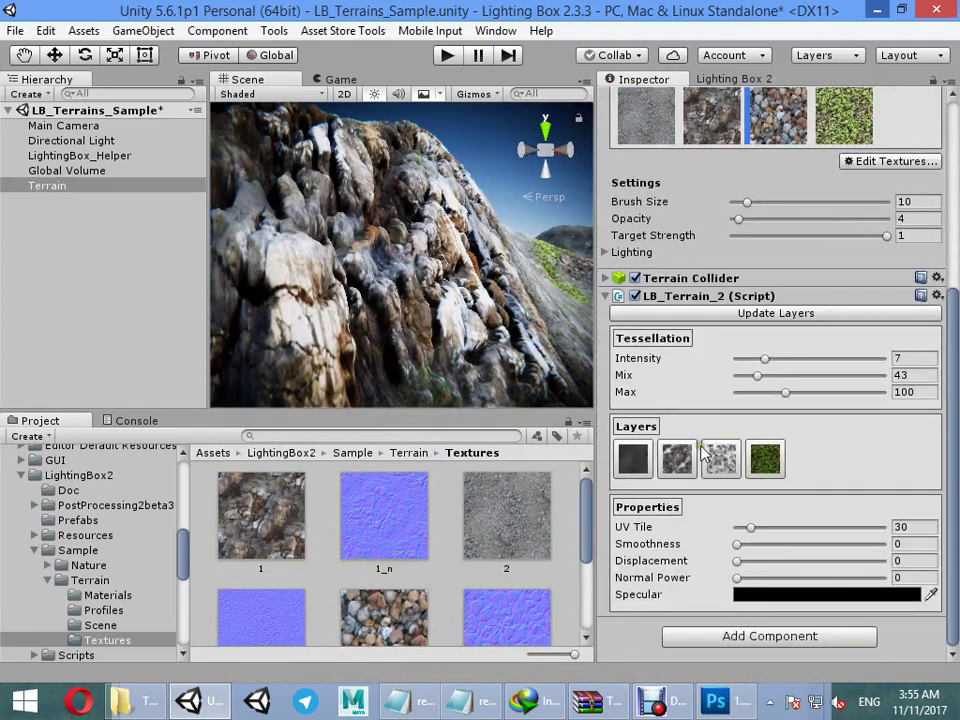
{"action": "left_click_drag", "start_coordinate": [754, 561], "coordinate": [843, 525]}
{"action": "right_click_drag", "start_coordinate": [446, 300], "coordinate": [926, 161]}
{"action": "left_click_drag", "start_coordinate": [928, 165], "coordinate": [882, 503], "text": "alt"}
{"action": "left_click_drag", "start_coordinate": [855, 437], "coordinate": [490, 531], "text": "alt"}
{"action": "right_click_drag", "start_coordinate": [490, 531], "coordinate": [871, 431]}
Step: Open the leaf texture 4 in Photoshop and copy its green channel into a new alpha channel
{"action": "scroll", "coordinate": [435, 588], "scroll_direction": "down", "scroll_amount": 3}
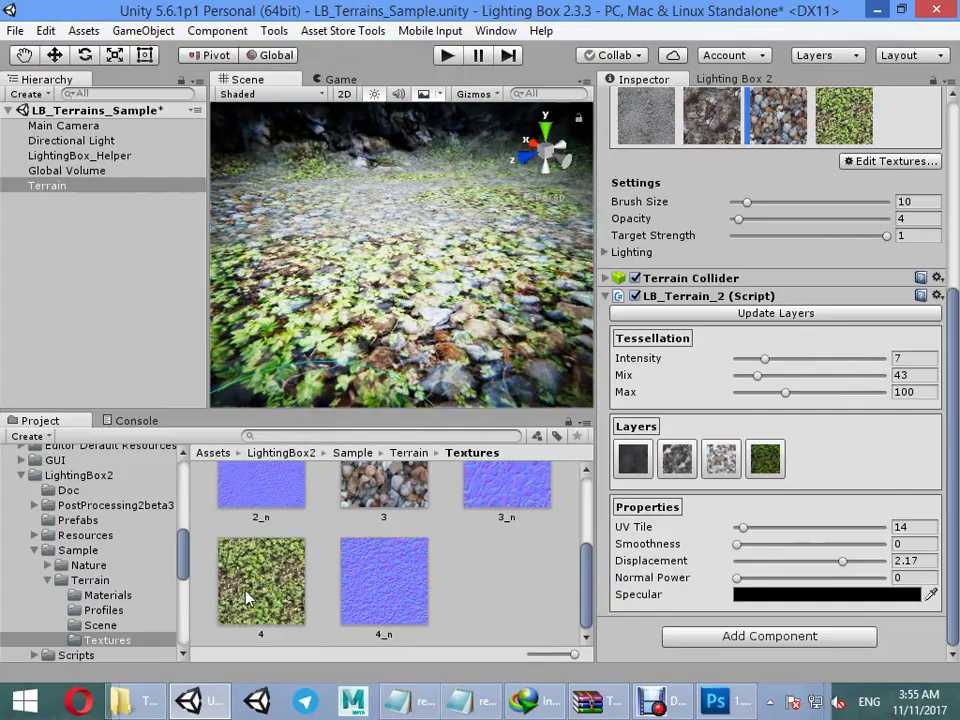
{"action": "double_click", "coordinate": [262, 598]}
{"action": "left_click", "coordinate": [828, 312]}
{"action": "left_click", "coordinate": [829, 342]}
{"action": "left_click", "coordinate": [838, 310]}
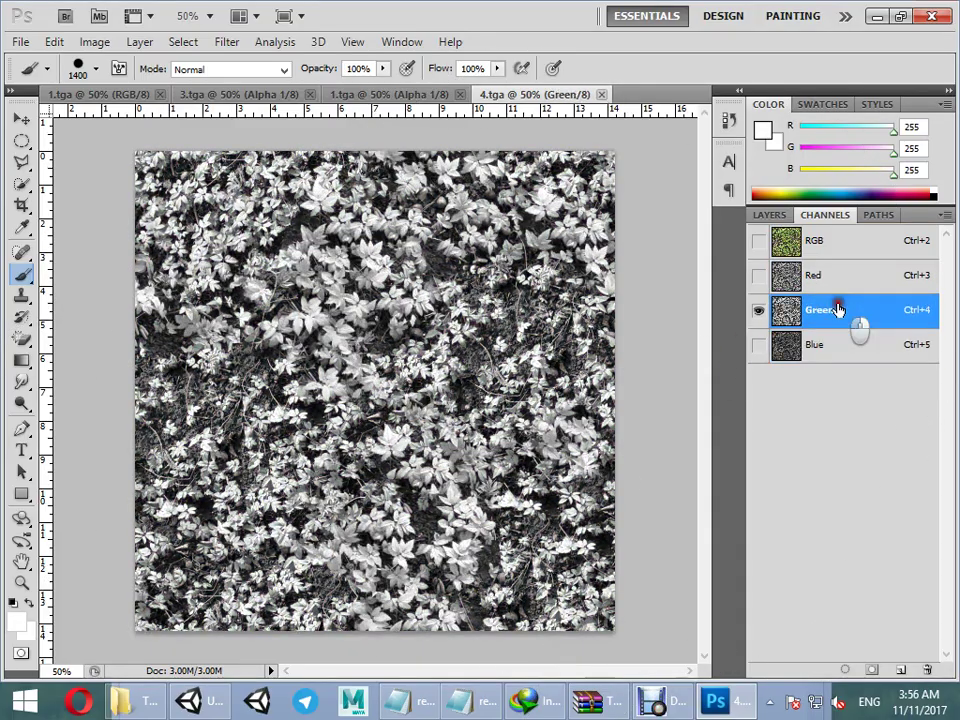
{"action": "left_click", "coordinate": [901, 670]}
{"action": "key", "text": "ctrl+v"}
Step: Increase the leaf alpha channel's contrast with Curves, darkening the shadows and mapping input 129 to output 148
{"action": "key", "text": "ctrl+m"}
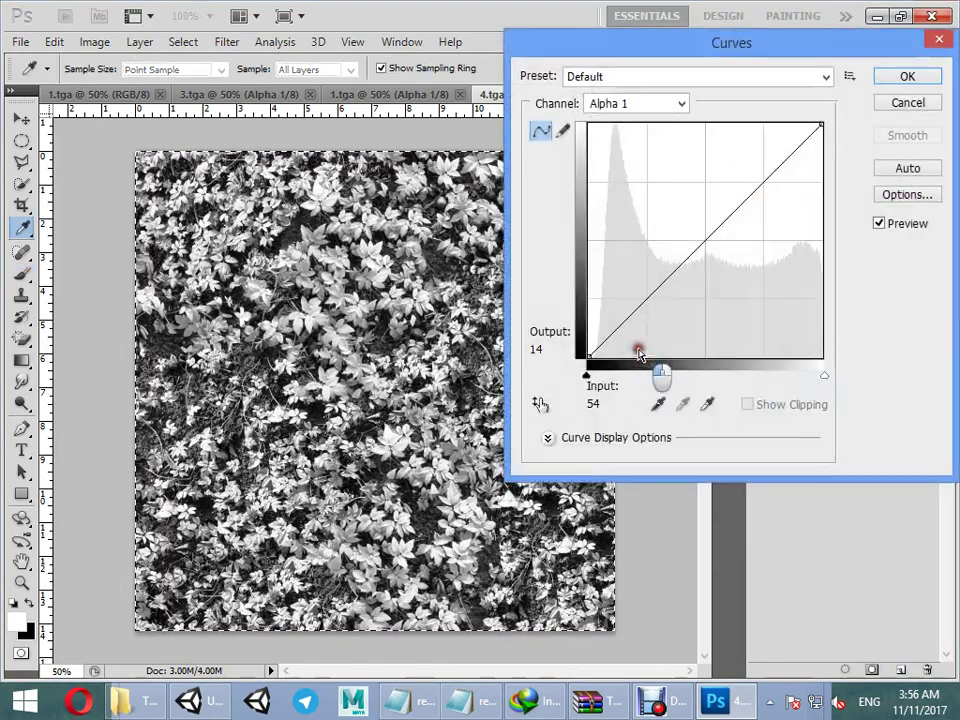
{"action": "left_click_drag", "start_coordinate": [668, 330], "coordinate": [695, 300]}
{"action": "left_click_drag", "start_coordinate": [700, 219], "coordinate": [706, 237]}
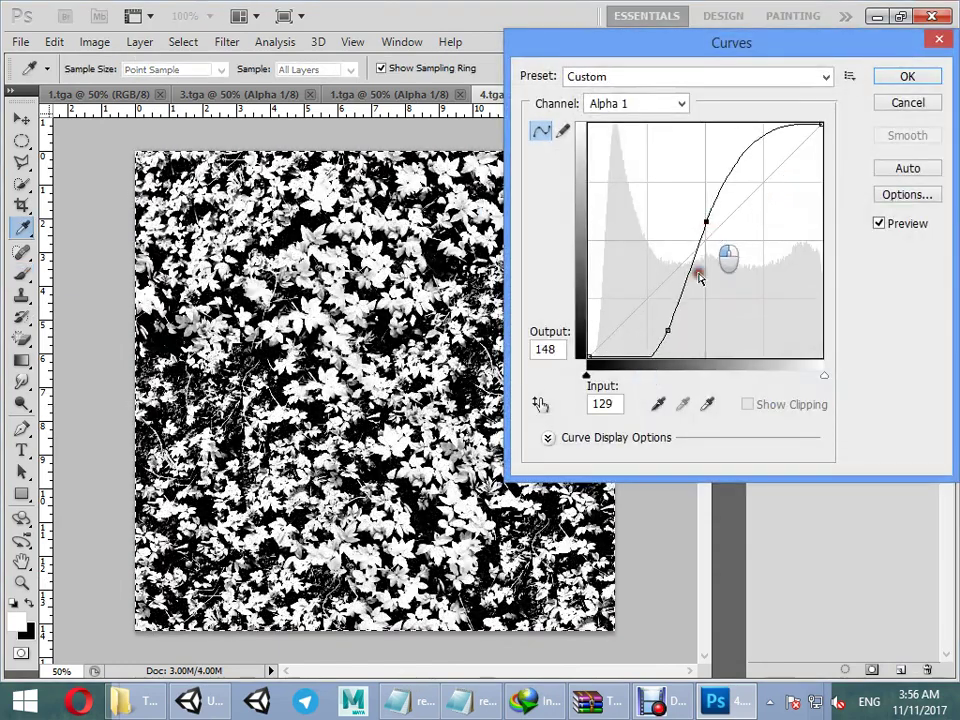
{"action": "left_click", "coordinate": [905, 78]}
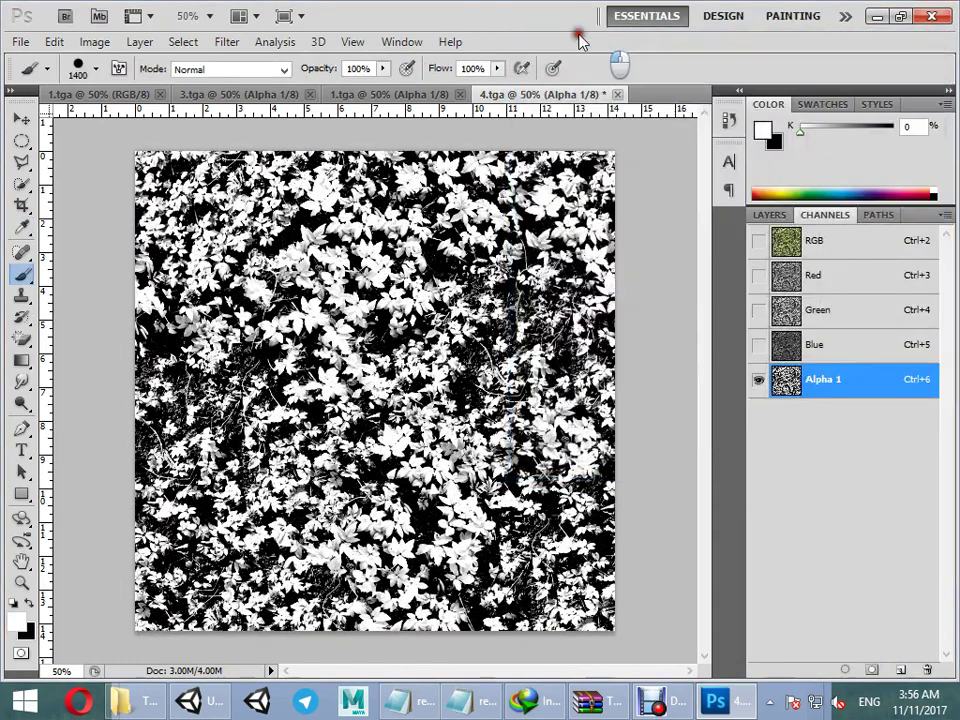
Step: Blur the leaf alpha channel with a Gaussian Blur radius of 7.2 pixels
{"action": "left_click", "coordinate": [294, 41]}
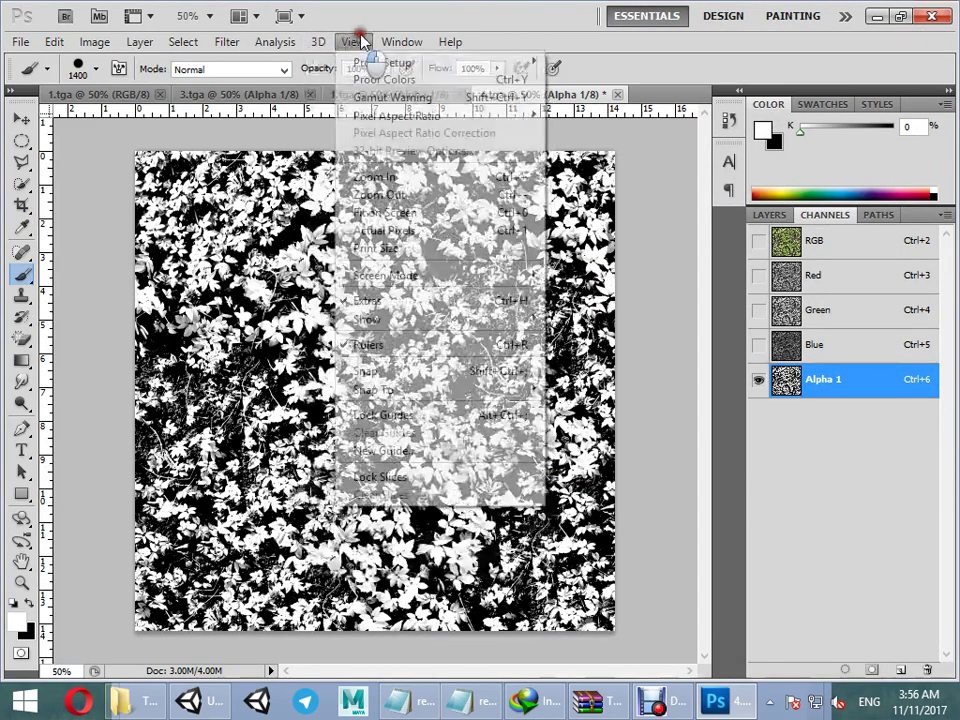
{"action": "mouse_move", "coordinate": [236, 41]}
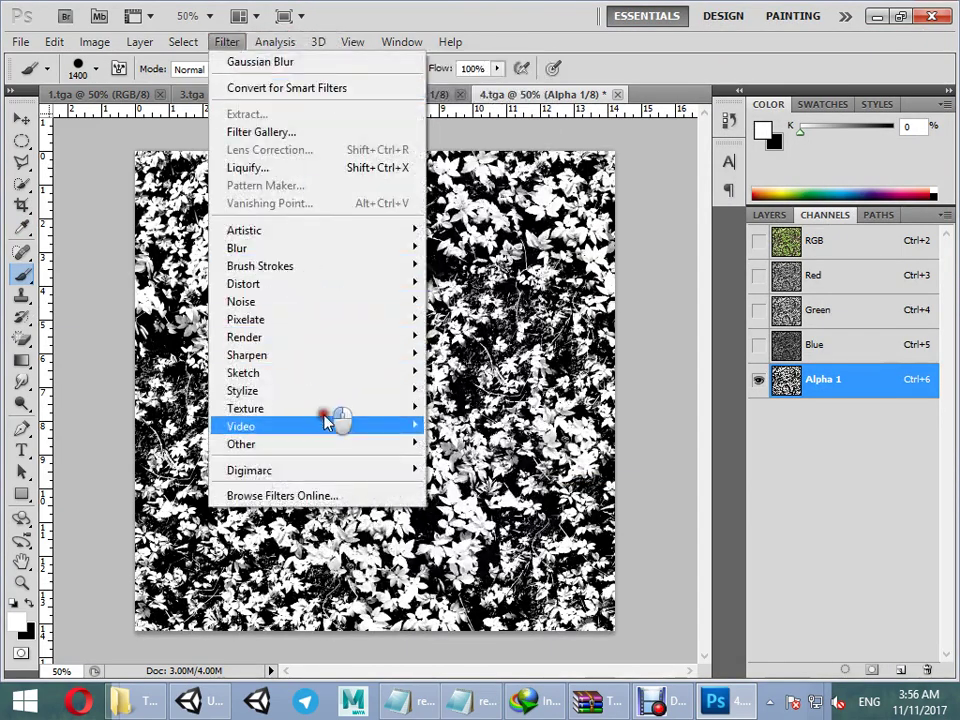
{"action": "mouse_move", "coordinate": [364, 248]}
{"action": "left_click", "coordinate": [505, 317]}
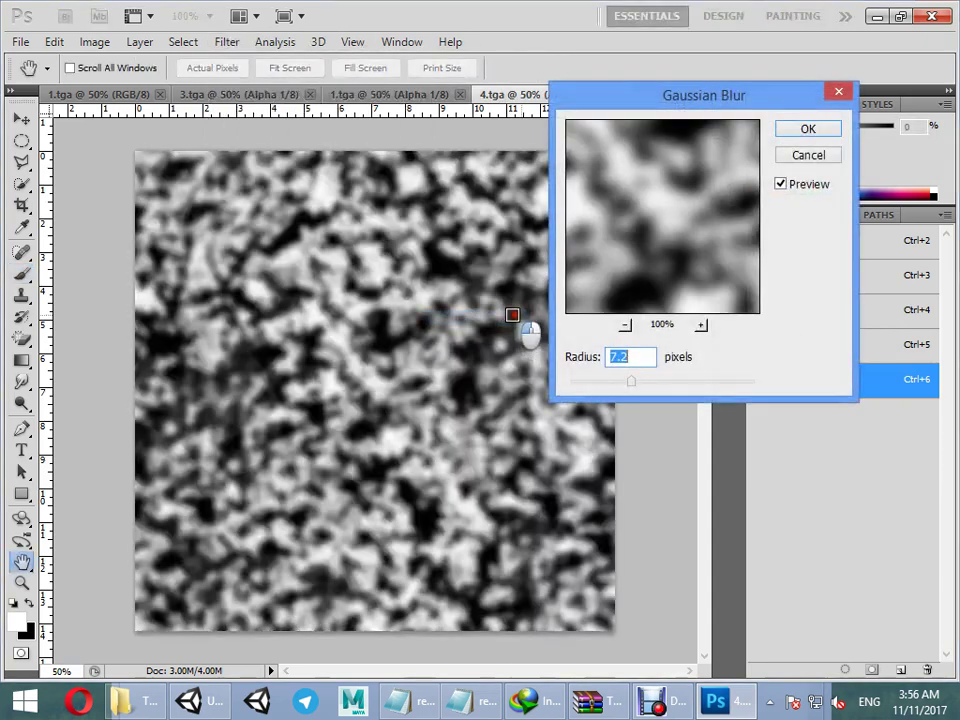
{"action": "left_click", "coordinate": [795, 133]}
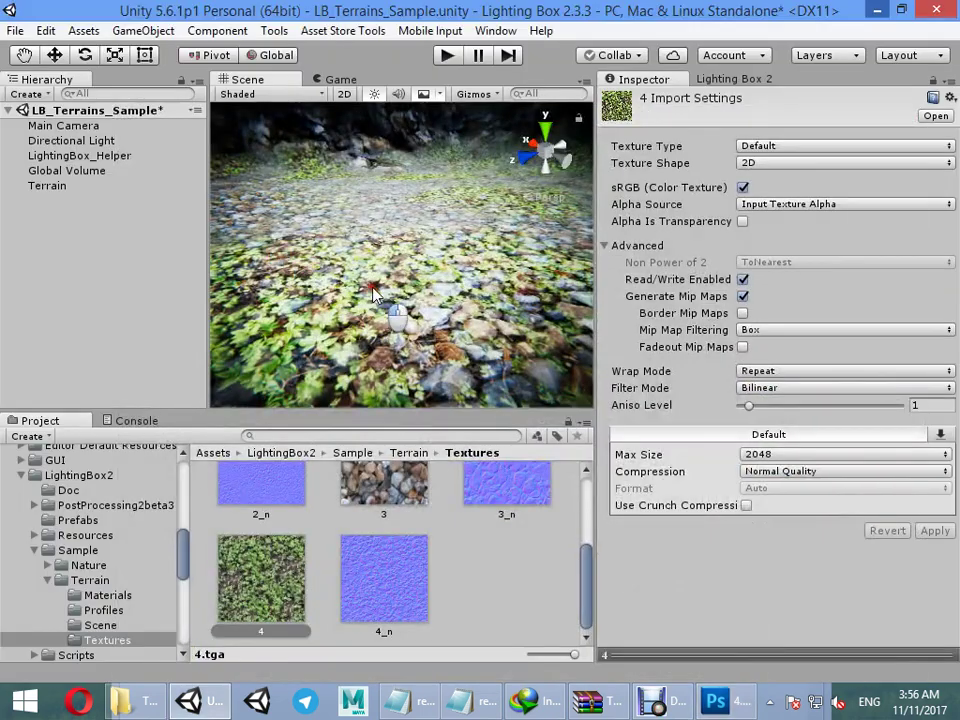
Step: Raise the leaf layer's Displacement on the terrain in Unity and view the ground relief
{"action": "left_click", "coordinate": [372, 290]}
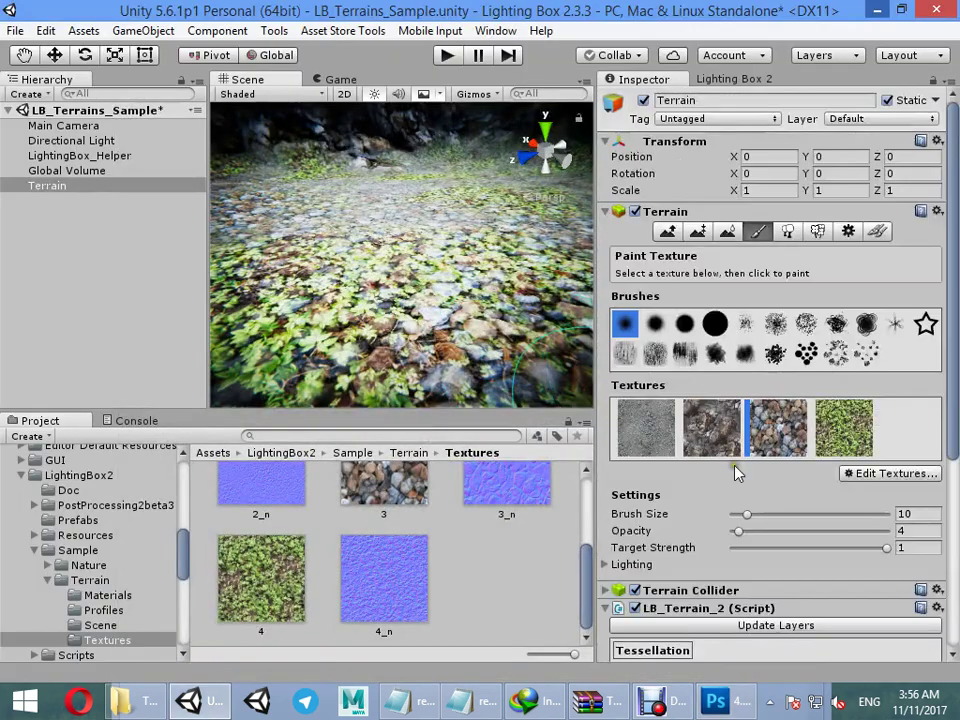
{"action": "scroll", "coordinate": [735, 540], "scroll_direction": "down", "scroll_amount": 5}
{"action": "left_click_drag", "start_coordinate": [743, 570], "coordinate": [786, 555]}
{"action": "mouse_move", "coordinate": [280, 330]}
{"action": "right_mouse_down"}
{"action": "mouse_move", "coordinate": [261, 332]}
{"action": "mouse_move", "coordinate": [253, 349]}
{"action": "mouse_move", "coordinate": [296, 341]}
{"action": "right_mouse_up"}
Step: Reopen texture 4 in Photoshop, darken its alpha channel's shadows with Curves, and save the file
{"action": "left_click", "coordinate": [272, 611]}
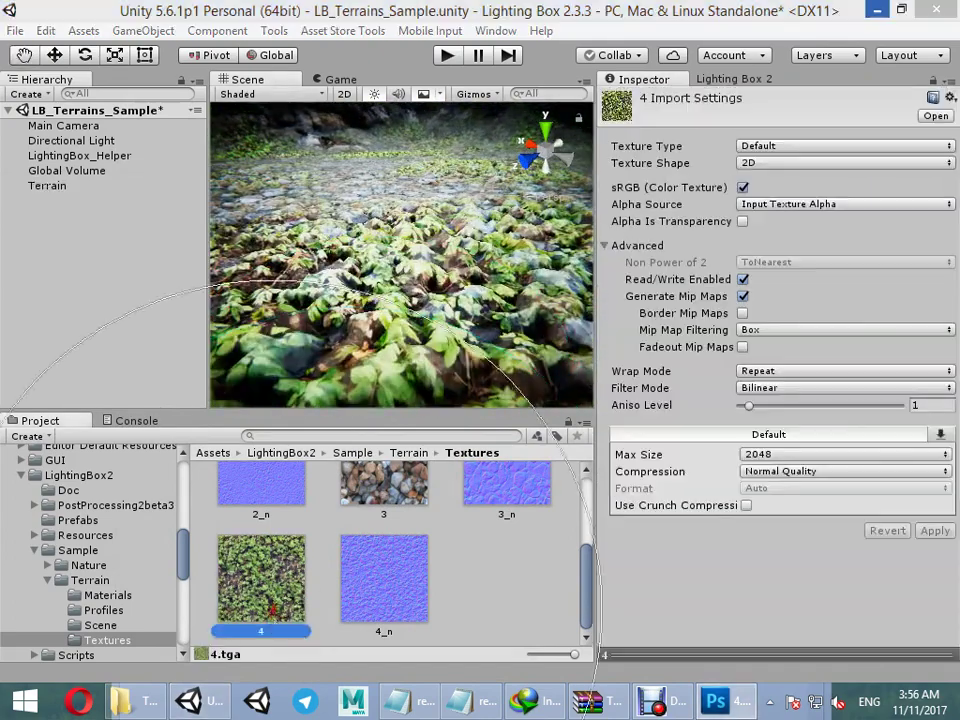
{"action": "double_click", "coordinate": [272, 611]}
{"action": "key", "text": "ctrl+m"}
{"action": "left_click_drag", "start_coordinate": [617, 261], "coordinate": [672, 340]}
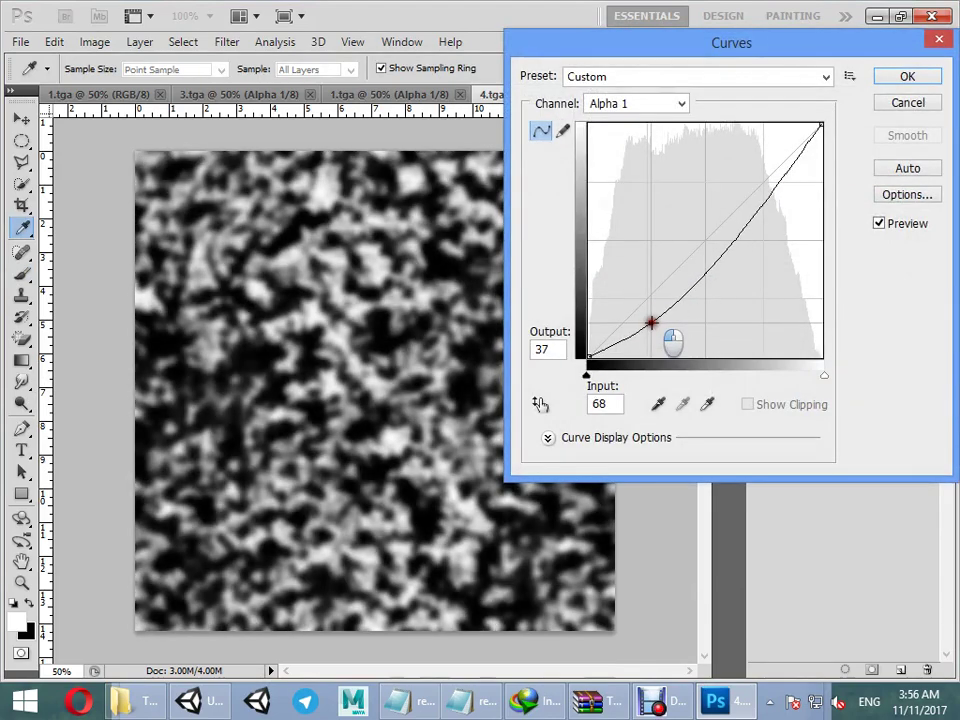
{"action": "left_click", "coordinate": [911, 77]}
{"action": "key", "text": "ctrl+s"}
{"action": "left_click", "coordinate": [879, 17]}
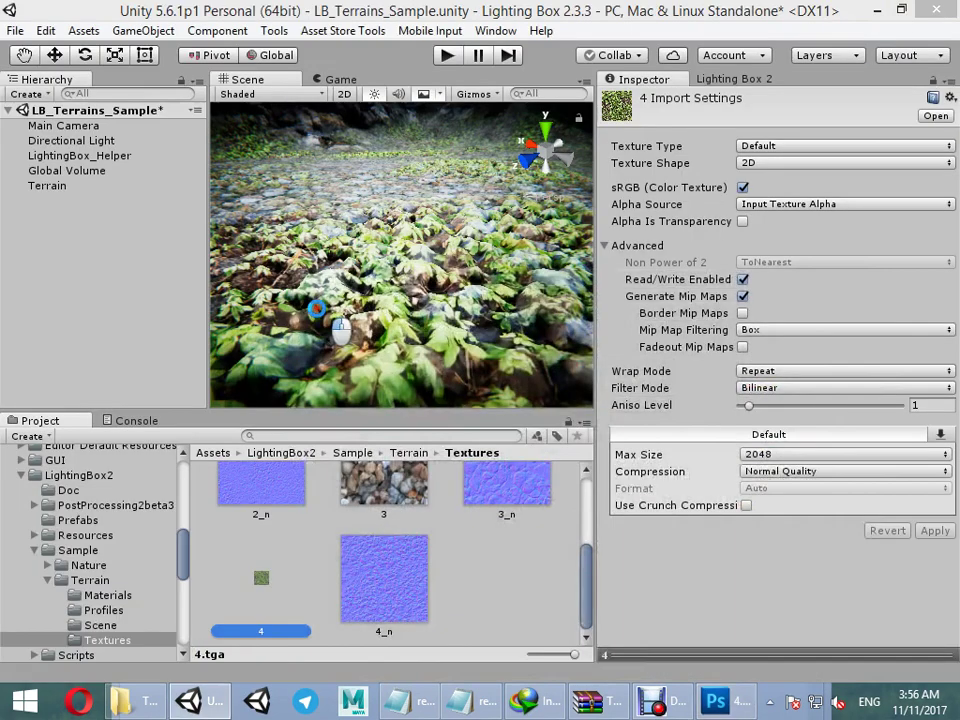
Step: Update the terrain script's layers in Unity and inspect the displaced leafy ground up close
{"action": "left_click", "coordinate": [418, 297]}
{"action": "left_click", "coordinate": [719, 627]}
{"action": "right_click_drag", "start_coordinate": [625, 367], "coordinate": [41, 333]}
{"action": "key", "text": "w"}
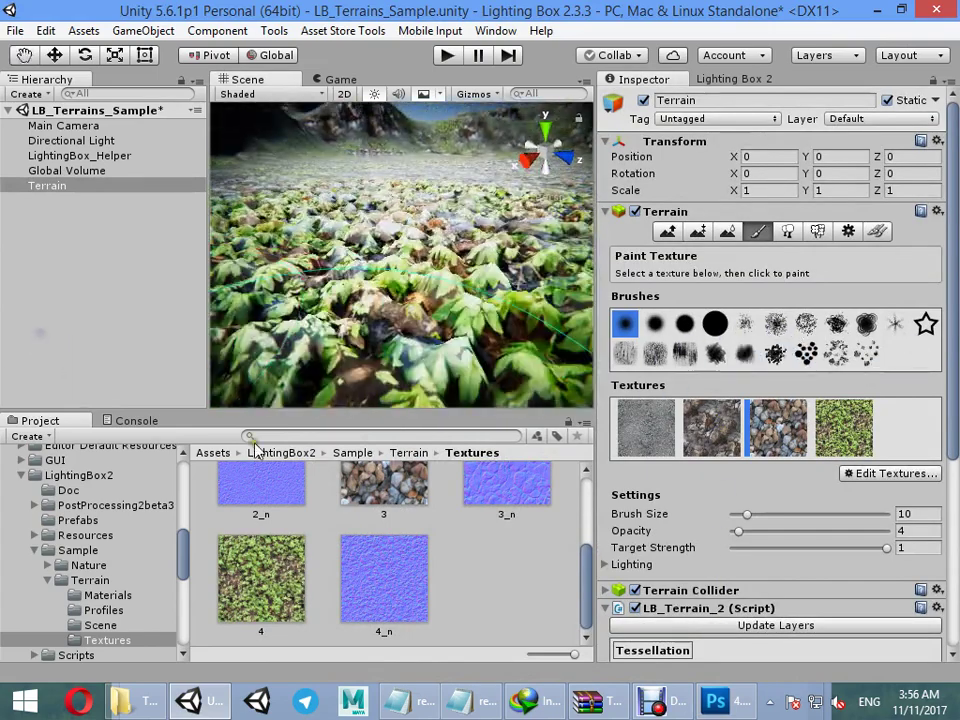
{"action": "scroll", "coordinate": [713, 557], "scroll_direction": "down", "scroll_amount": 10}
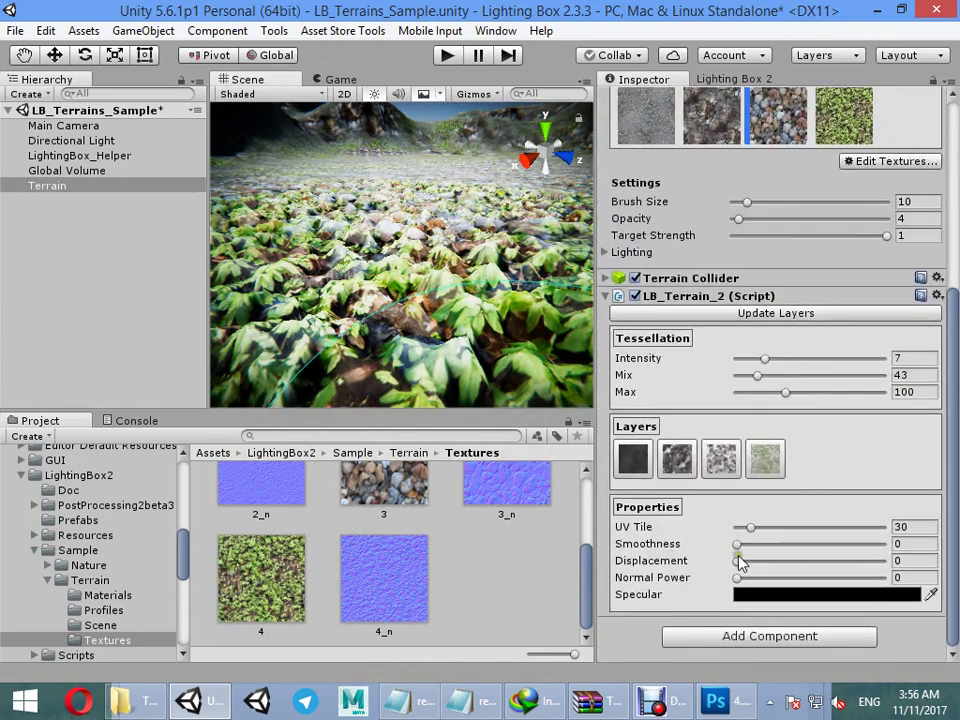
Step: Set the gravel layer's Displacement to 0.27 on the terrain and check the ground
{"action": "left_click_drag", "start_coordinate": [765, 565], "coordinate": [751, 543]}
{"action": "right_click_drag", "start_coordinate": [470, 335], "coordinate": [370, 215]}
{"action": "scroll", "coordinate": [313, 540], "scroll_direction": "up", "scroll_amount": 3}
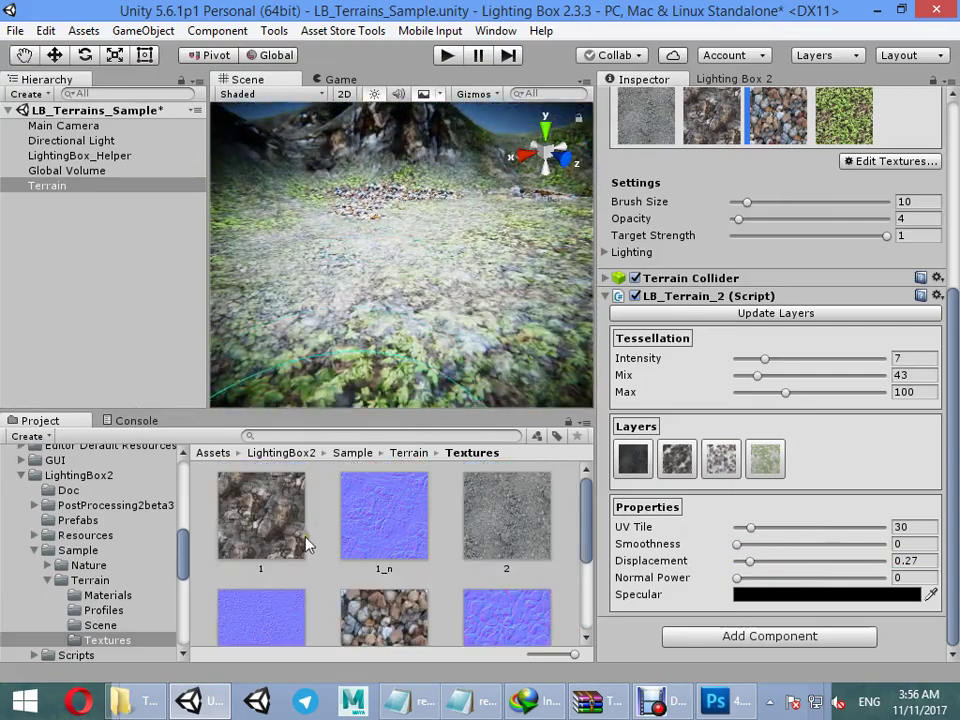
Step: Open texture 2 in Photoshop and copy its Blue channel into a new alpha channel
{"action": "double_click", "coordinate": [545, 530]}
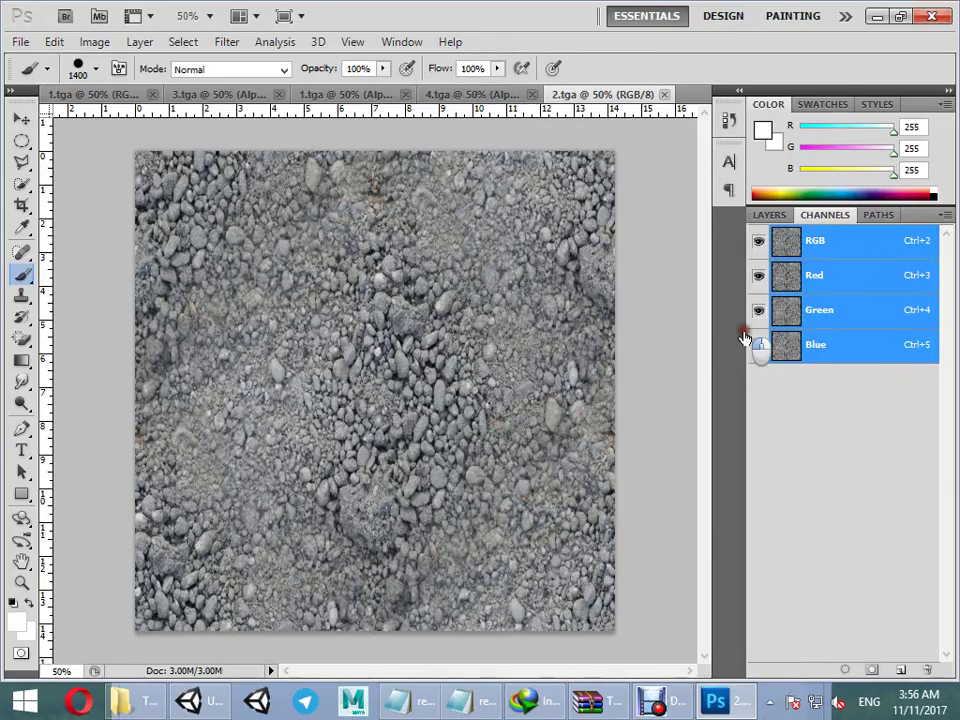
{"action": "key", "text": "ctrl+3"}
{"action": "left_click", "coordinate": [832, 344]}
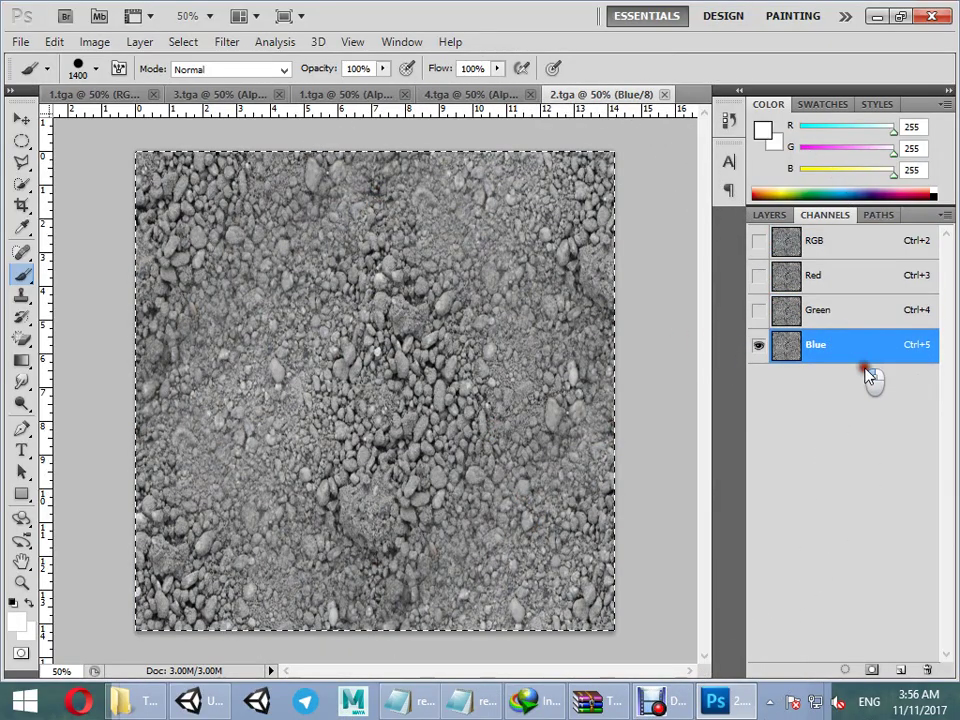
{"action": "left_click", "coordinate": [895, 670]}
{"action": "key", "text": "ctrl+v"}
{"action": "key", "text": "i"}
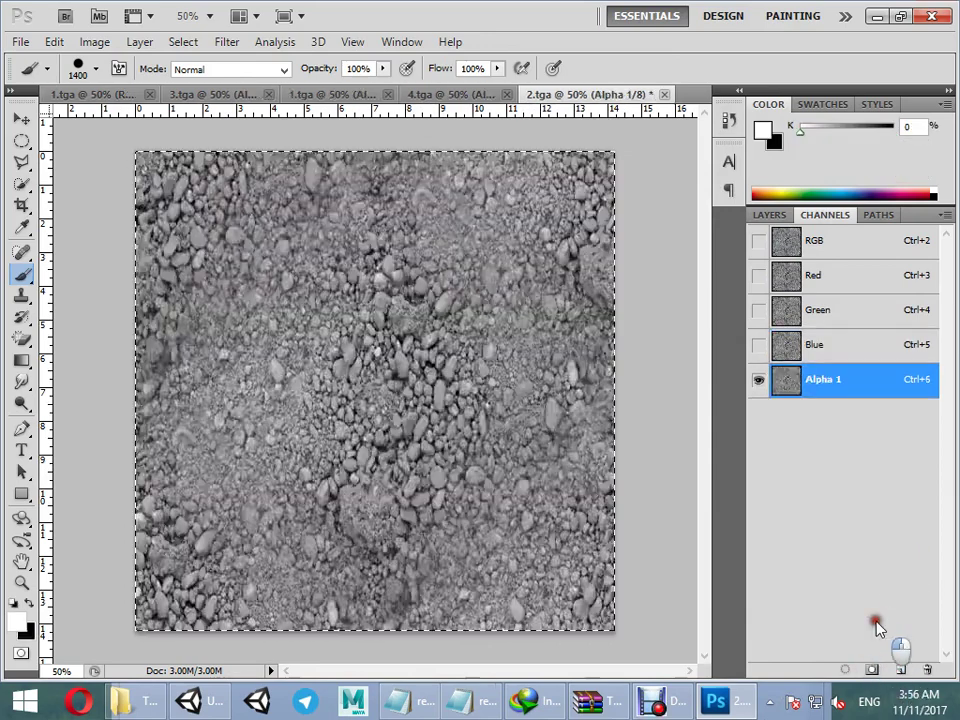
Step: Harden the alpha channel's contrast with two Curves passes, using points at input 130/output 25 and input 96/output 116
{"action": "key", "text": "ctrl+m"}
{"action": "left_click", "coordinate": [680, 321]}
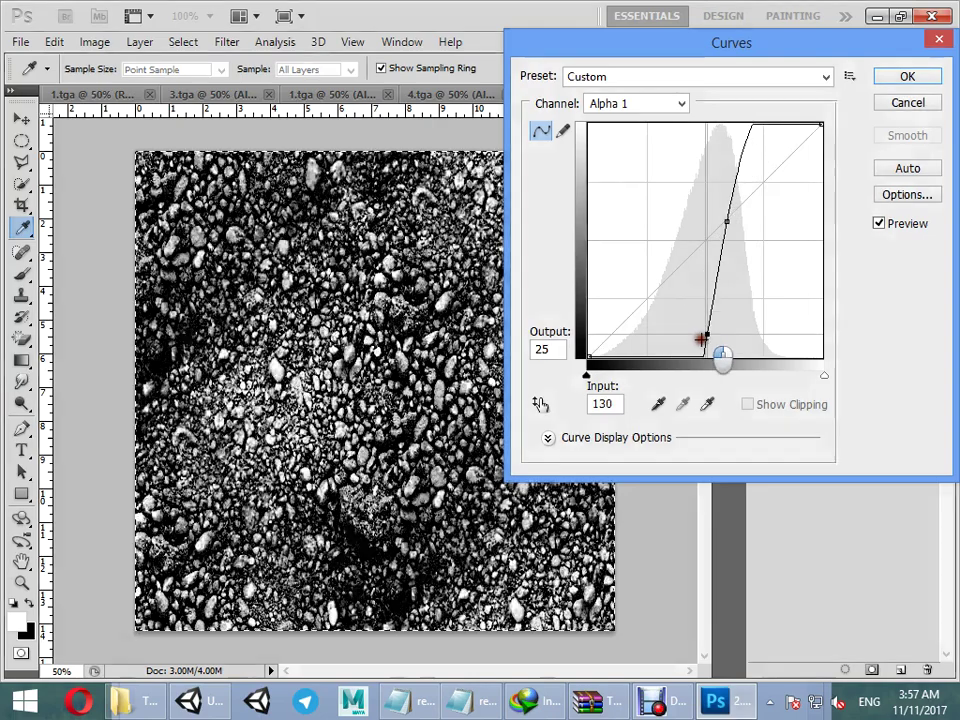
{"action": "left_click", "coordinate": [917, 105]}
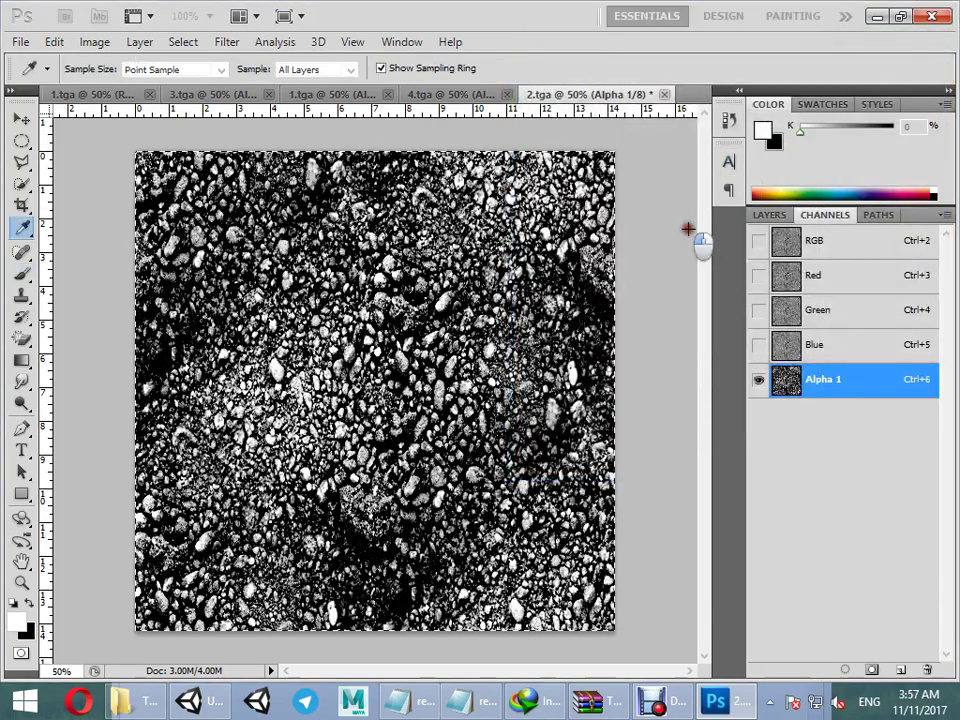
{"action": "key", "text": "ctrl+m"}
{"action": "left_click_drag", "start_coordinate": [676, 215], "coordinate": [676, 249]}
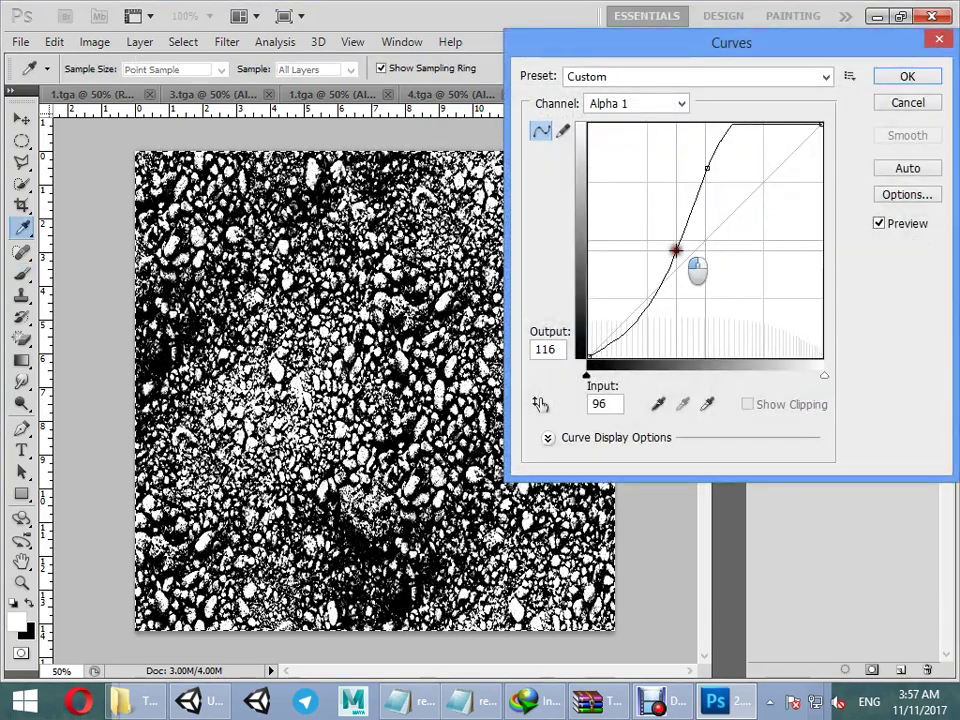
{"action": "left_click", "coordinate": [900, 76]}
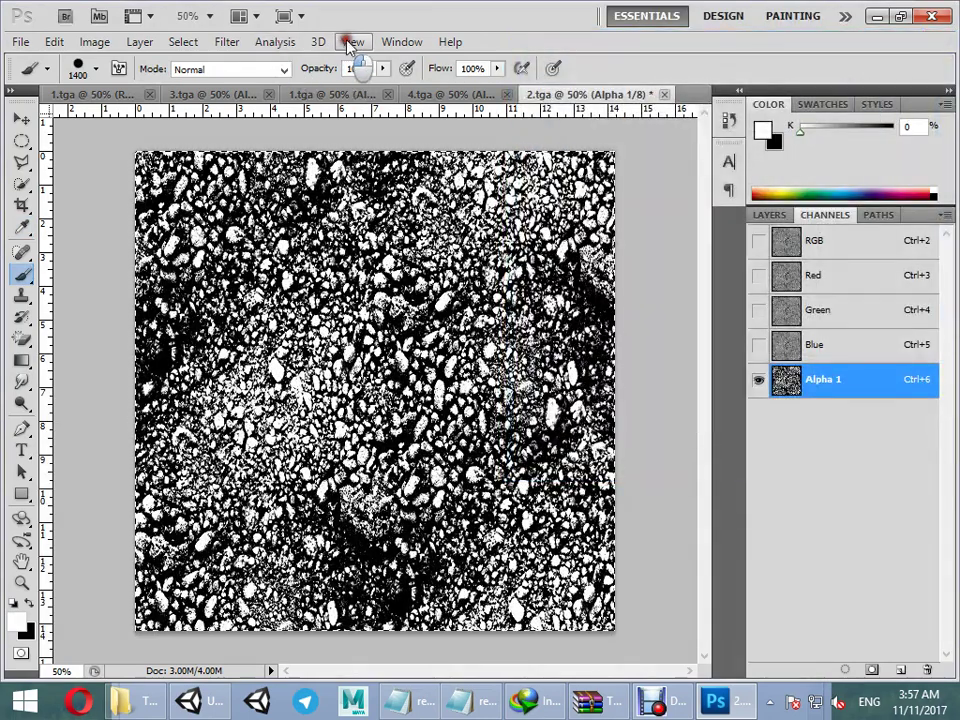
Step: Soften texture 2's alpha channel with a Gaussian Blur
{"action": "left_click", "coordinate": [268, 46]}
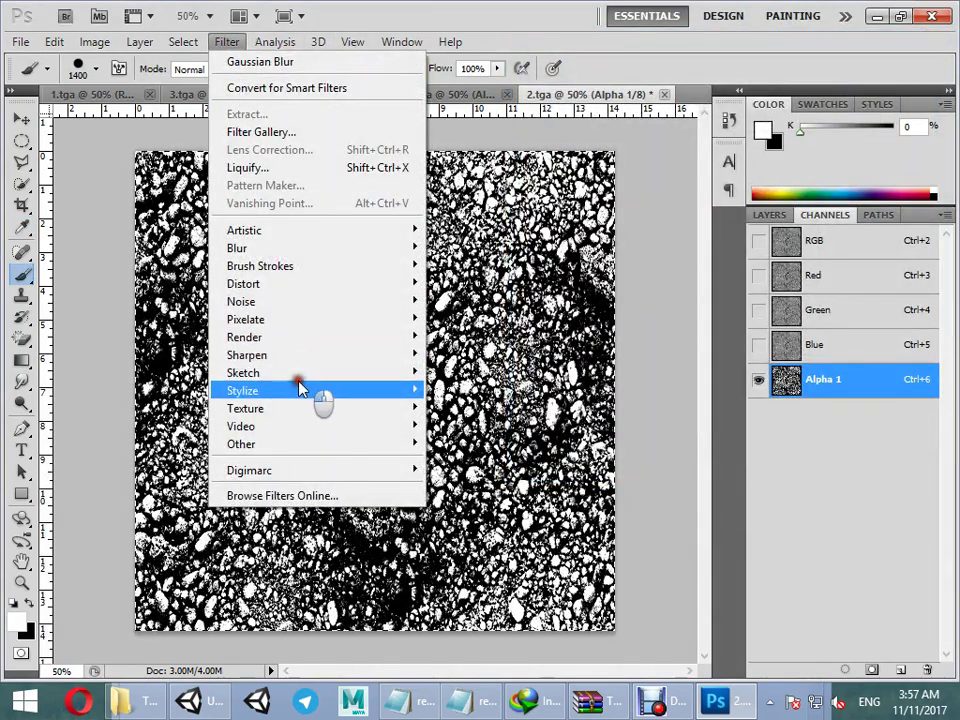
{"action": "mouse_move", "coordinate": [289, 247]}
{"action": "left_click", "coordinate": [489, 318]}
{"action": "left_click", "coordinate": [802, 126]}
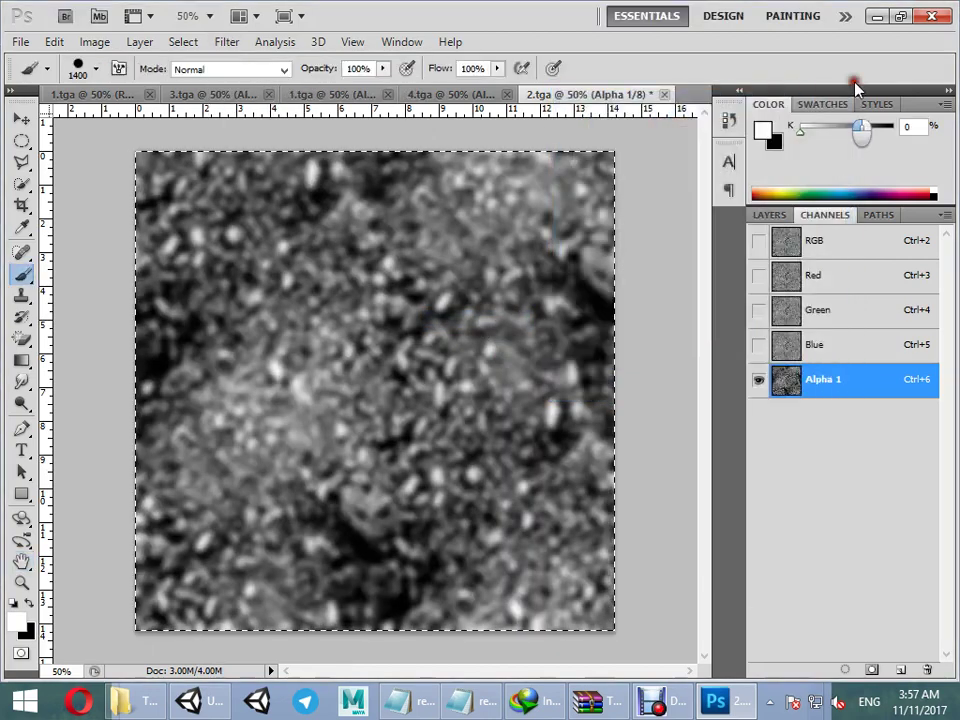
Step: Switch back to Unity and set the gravel layer's Displacement to 0.5 on the terrain
{"action": "left_click", "coordinate": [876, 17]}
{"action": "left_click", "coordinate": [432, 296]}
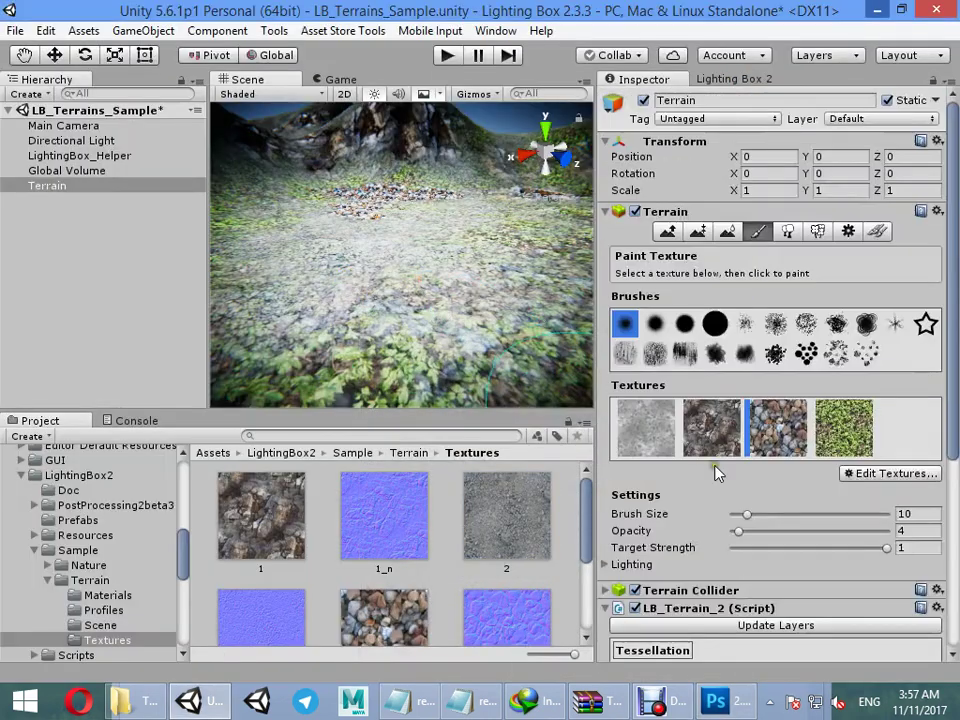
{"action": "right_click_drag", "start_coordinate": [461, 331], "coordinate": [531, 356]}
{"action": "scroll", "coordinate": [833, 532], "scroll_direction": "down", "scroll_amount": 6}
{"action": "left_click_drag", "start_coordinate": [741, 566], "coordinate": [763, 531]}
{"action": "right_click_drag", "start_coordinate": [407, 303], "coordinate": [487, 248]}
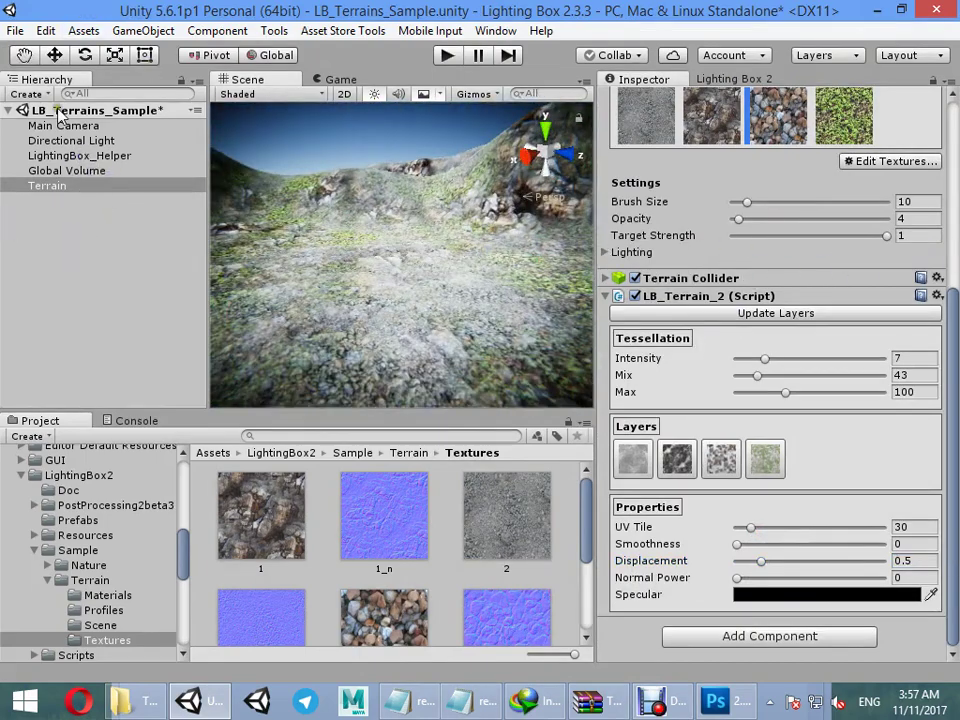
Step: Rotate the Directional Light for a lower sun angle over the gravel, and reselect the terrain
{"action": "left_click", "coordinate": [80, 141]}
{"action": "left_click_drag", "start_coordinate": [528, 263], "coordinate": [428, 118]}
{"action": "key", "text": "w"}
{"action": "left_click", "coordinate": [428, 118]}
{"action": "right_click_drag", "start_coordinate": [428, 118], "coordinate": [386, 279]}
{"action": "left_click", "coordinate": [420, 285]}
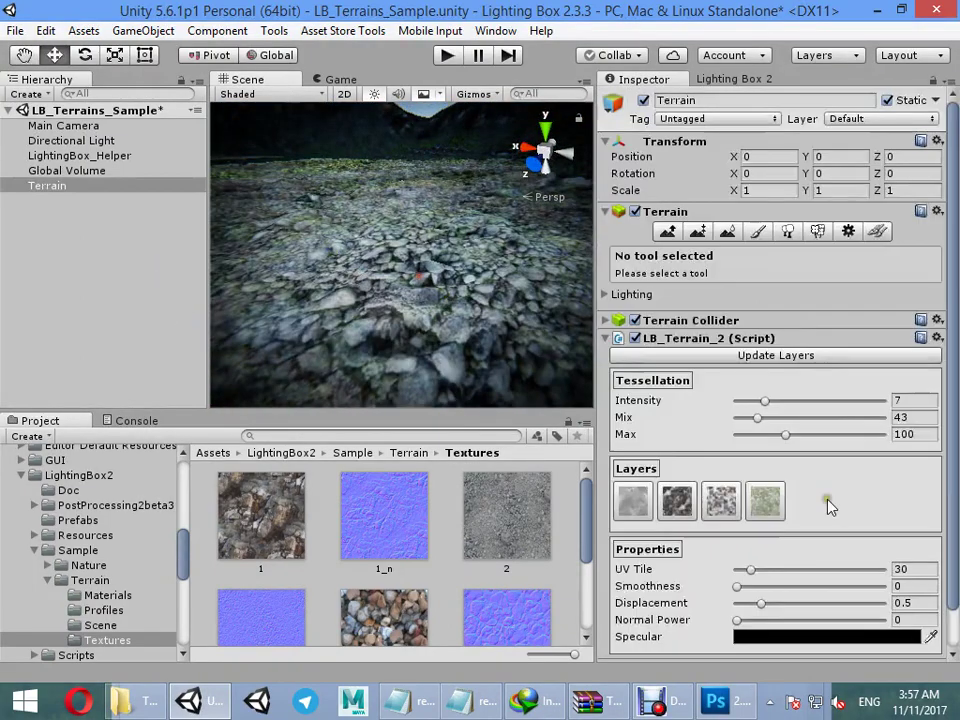
Step: Reduce the gravel layer's Displacement to 0.23 and raise a mound on the terrain
{"action": "scroll", "coordinate": [815, 511], "scroll_direction": "down", "scroll_amount": 2}
{"action": "mouse_move", "coordinate": [767, 570]}
{"action": "left_mouse_down"}
{"action": "mouse_move", "coordinate": [800, 561]}
{"action": "mouse_move", "coordinate": [737, 560]}
{"action": "mouse_move", "coordinate": [749, 560]}
{"action": "left_mouse_up"}
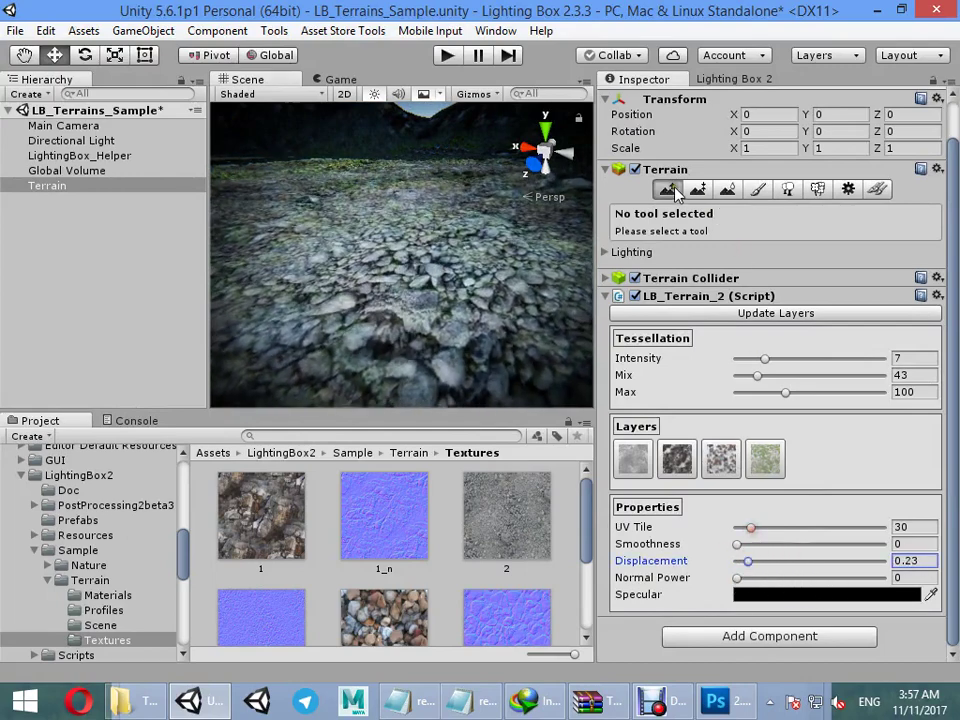
{"action": "left_click", "coordinate": [667, 189]}
{"action": "mouse_move", "coordinate": [318, 236]}
{"action": "left_mouse_down"}
{"action": "mouse_move", "coordinate": [407, 221]}
{"action": "mouse_move", "coordinate": [490, 228]}
{"action": "mouse_move", "coordinate": [319, 237]}
{"action": "left_mouse_up"}
{"action": "mouse_move", "coordinate": [436, 300]}
{"action": "right_mouse_down"}
{"action": "mouse_move", "coordinate": [474, 337]}
{"action": "mouse_move", "coordinate": [649, 199]}
{"action": "mouse_move", "coordinate": [510, 252]}
{"action": "right_mouse_up"}
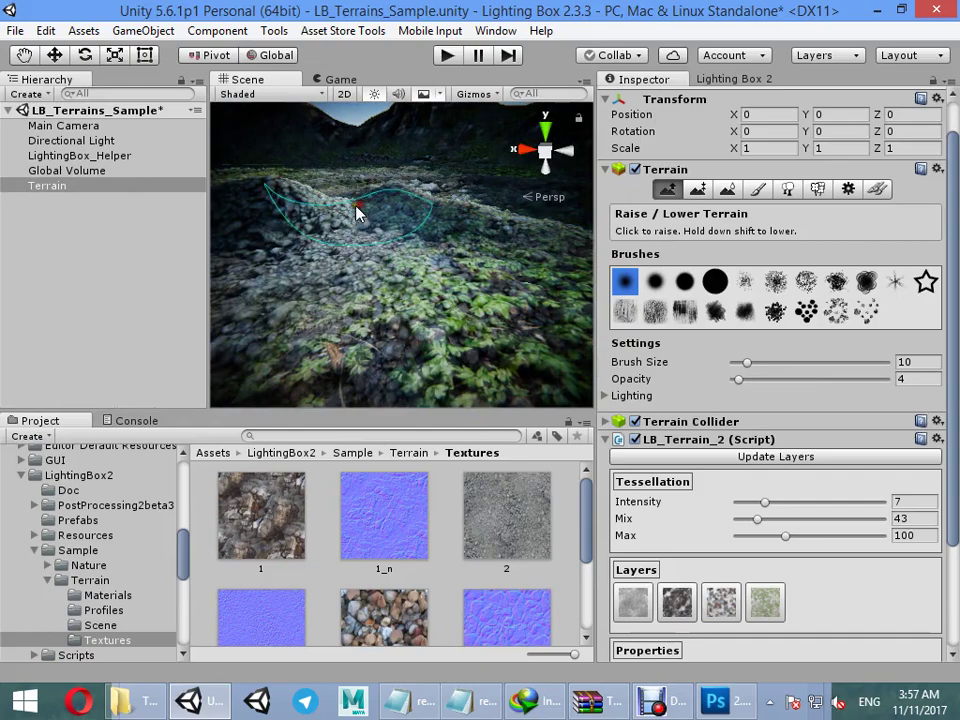
{"action": "right_click_drag", "start_coordinate": [473, 303], "coordinate": [495, 240]}
Step: Paint a patch of the pebble texture onto the gravel ground
{"action": "left_click", "coordinate": [758, 189]}
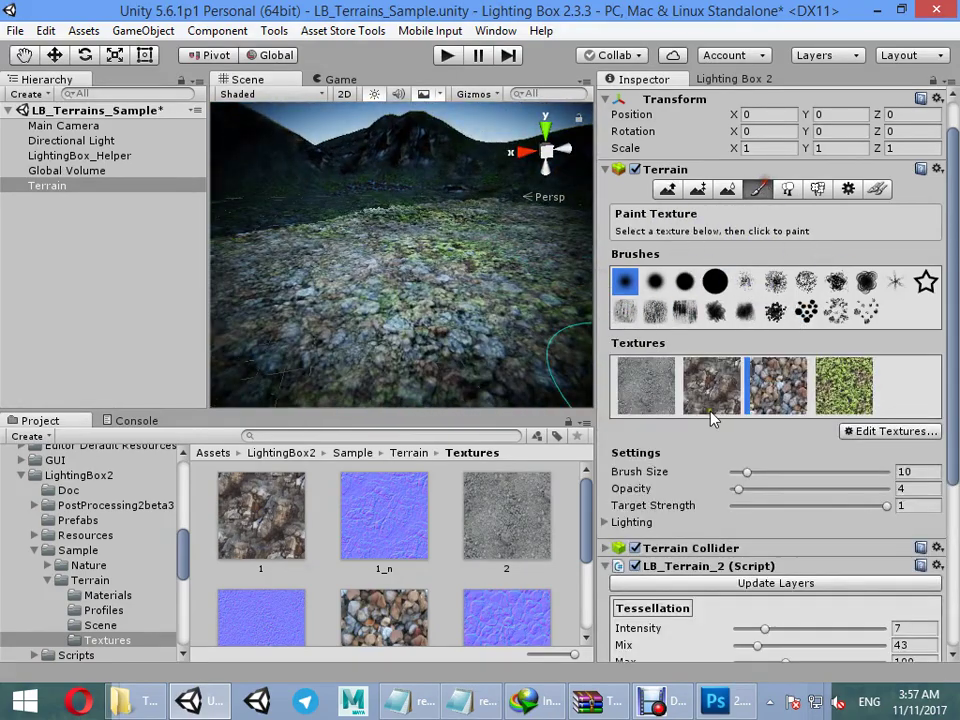
{"action": "left_click_drag", "start_coordinate": [352, 338], "coordinate": [485, 328]}
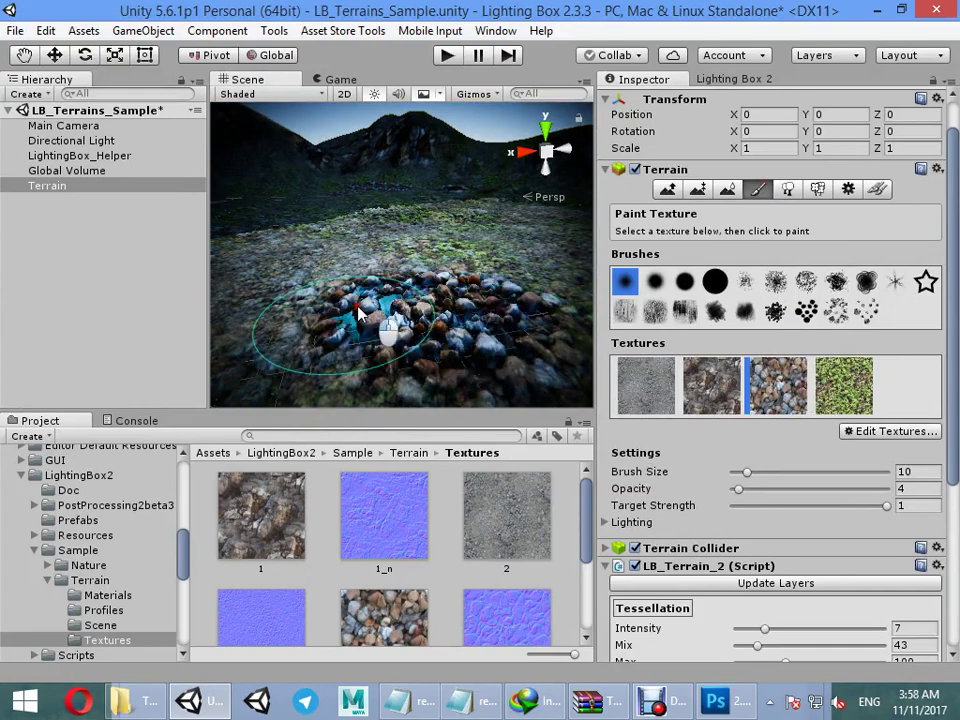
{"action": "left_click_drag", "start_coordinate": [364, 310], "coordinate": [475, 374]}
{"action": "key", "text": "w"}
{"action": "right_click_drag", "start_coordinate": [338, 271], "coordinate": [365, 205]}
Step: Paint the rock texture onto the ground around the pebble patch
{"action": "mouse_move", "coordinate": [365, 206]}
{"action": "left_mouse_down", "text": "alt"}
{"action": "mouse_move", "coordinate": [531, 251]}
{"action": "mouse_move", "coordinate": [572, 252]}
{"action": "mouse_move", "coordinate": [533, 194]}
{"action": "mouse_move", "coordinate": [510, 274]}
{"action": "left_mouse_up", "text": "alt"}
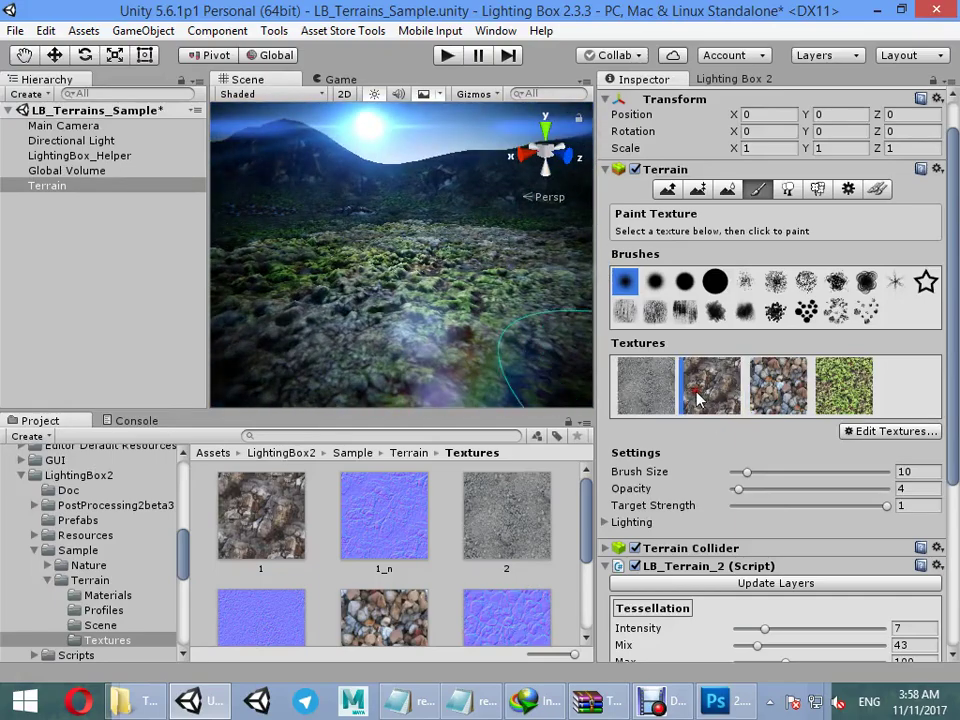
{"action": "left_click_drag", "start_coordinate": [432, 298], "coordinate": [386, 325]}
{"action": "mouse_move", "coordinate": [309, 290]}
{"action": "left_mouse_down", "text": "alt"}
{"action": "mouse_move", "coordinate": [317, 248]}
{"action": "mouse_move", "coordinate": [272, 339]}
{"action": "mouse_move", "coordinate": [564, 304]}
{"action": "mouse_move", "coordinate": [380, 277]}
{"action": "mouse_move", "coordinate": [440, 316]}
{"action": "left_mouse_up", "text": "alt"}
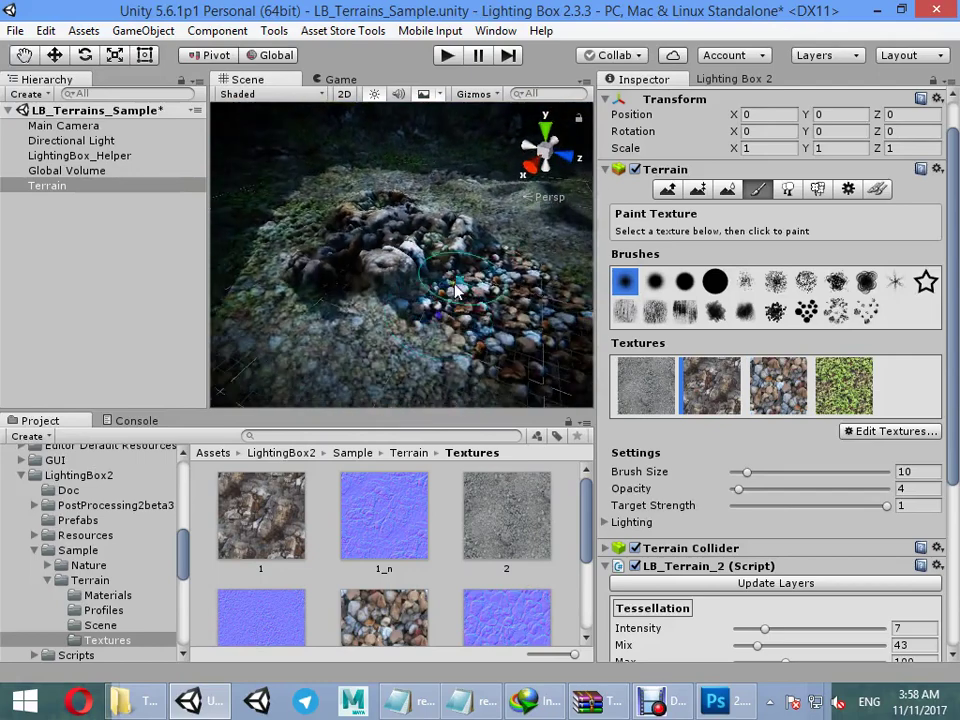
{"action": "left_click_drag", "start_coordinate": [245, 360], "coordinate": [383, 250]}
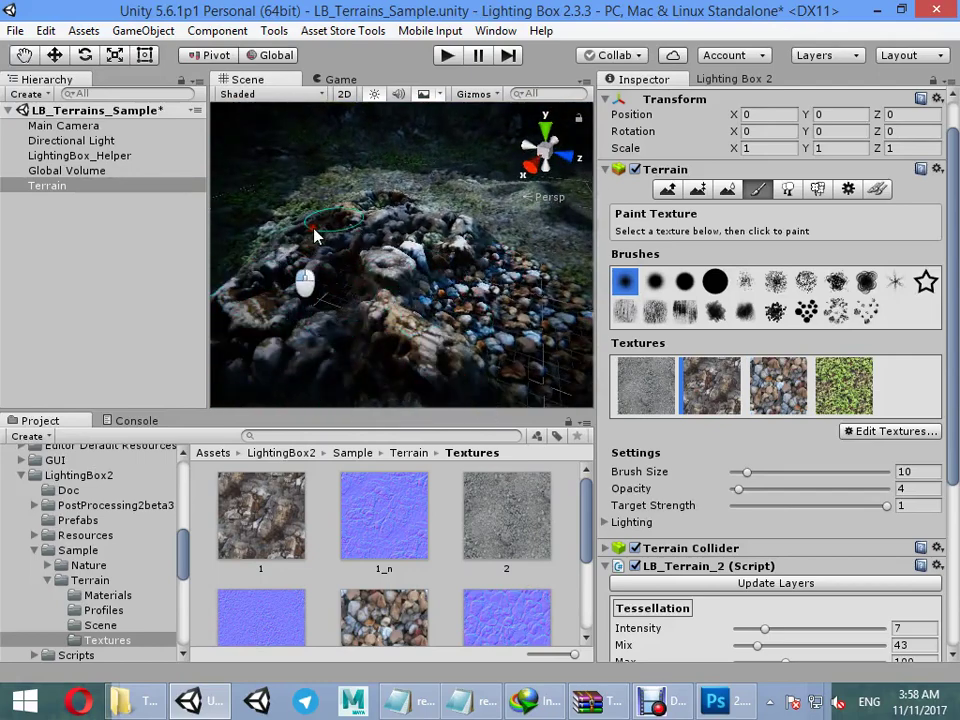
{"action": "left_click_drag", "start_coordinate": [449, 240], "coordinate": [343, 216], "text": "alt"}
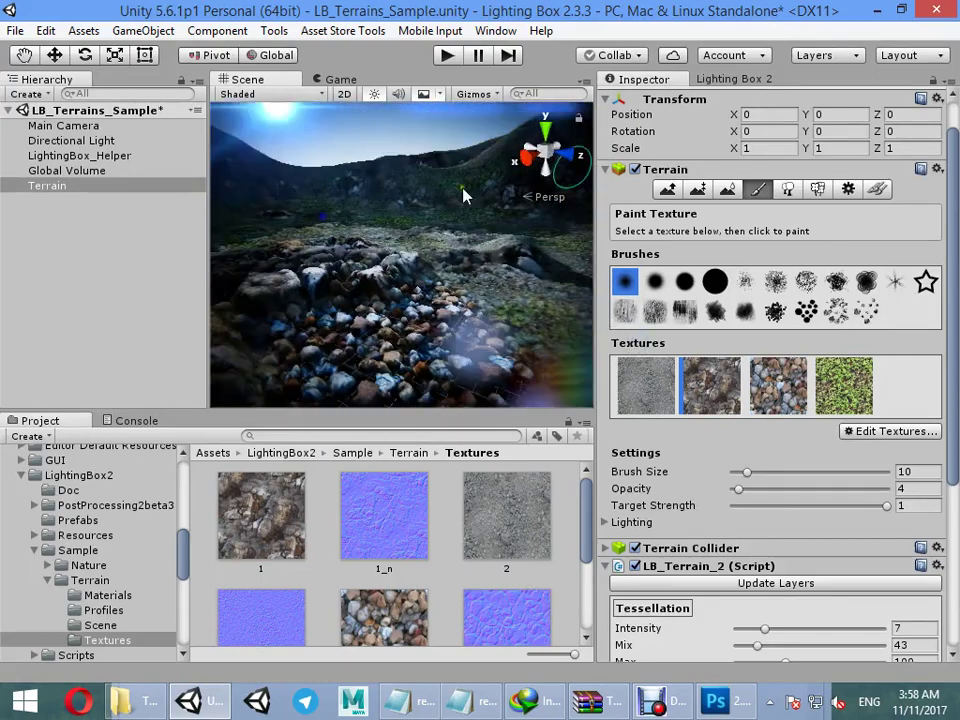
Step: Raise Contrast to about 0.85 and tune Gamma in Lighting Box 2's Color Grading
{"action": "left_click", "coordinate": [731, 80]}
{"action": "left_click", "coordinate": [799, 176]}
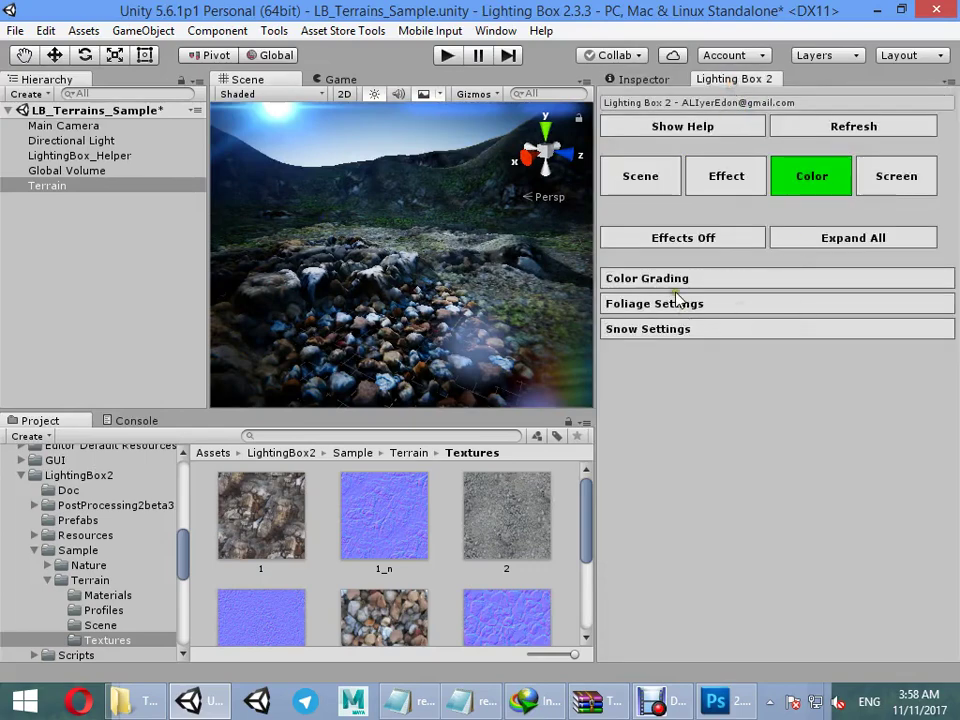
{"action": "left_click", "coordinate": [664, 278]}
{"action": "left_click_drag", "start_coordinate": [814, 457], "coordinate": [896, 457]}
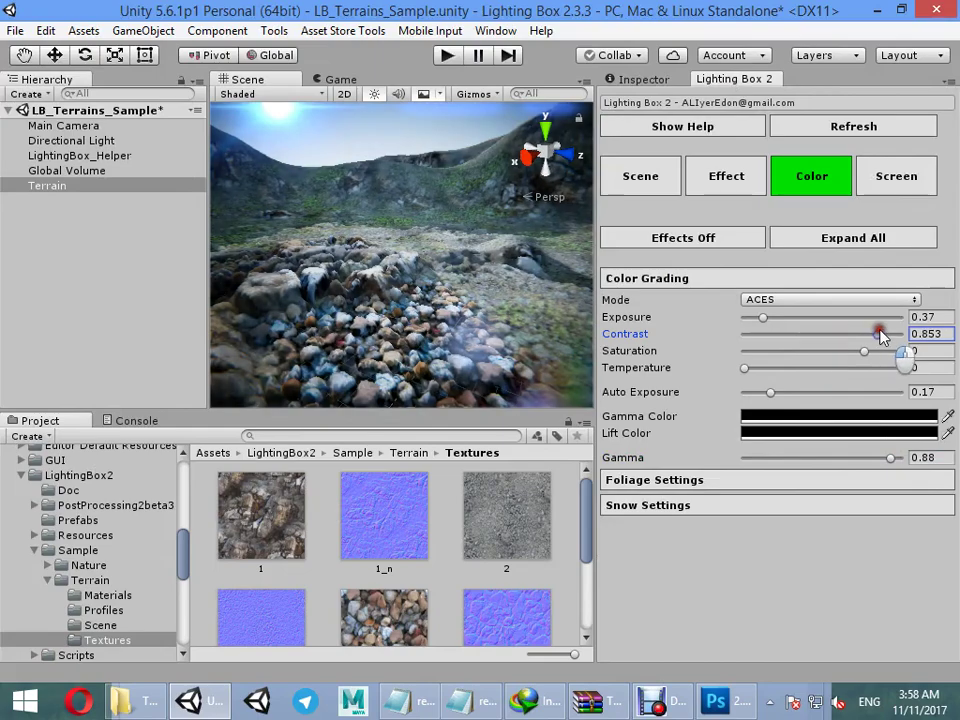
{"action": "right_click_drag", "start_coordinate": [307, 355], "coordinate": [225, 212]}
{"action": "left_click_drag", "start_coordinate": [890, 457], "coordinate": [848, 457]}
Step: Lighten the ambient Color in Lighting Box 2's scene settings and view the terrain
{"action": "left_click", "coordinate": [648, 167]}
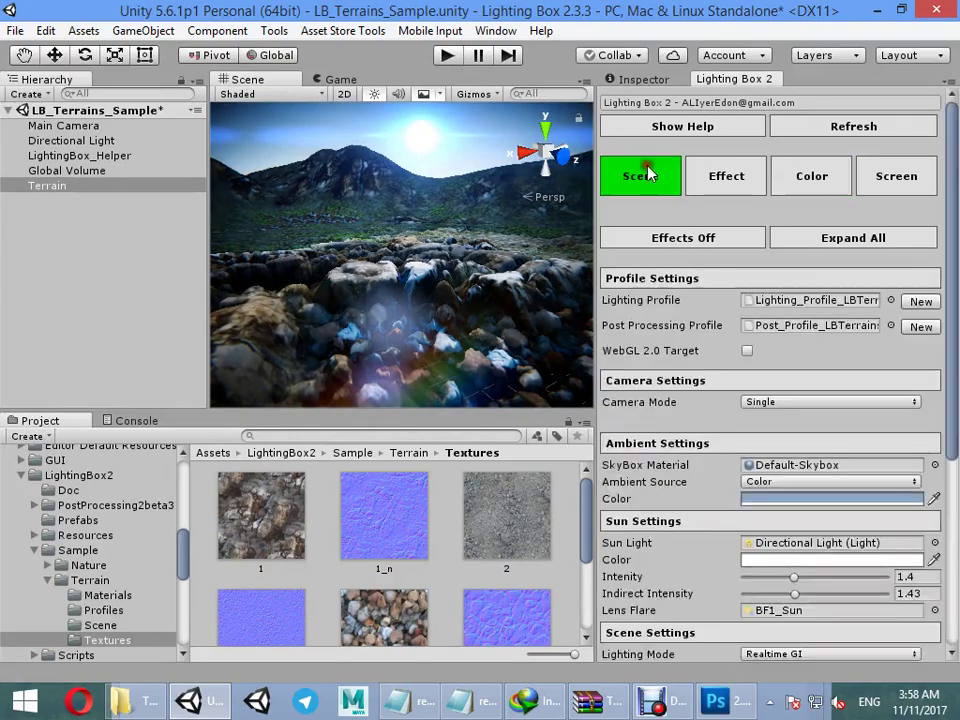
{"action": "left_click", "coordinate": [745, 495]}
{"action": "left_click_drag", "start_coordinate": [96, 229], "coordinate": [4, 160]}
{"action": "mouse_move", "coordinate": [463, 260]}
{"action": "right_mouse_down"}
{"action": "mouse_move", "coordinate": [401, 310]}
{"action": "mouse_move", "coordinate": [306, 344]}
{"action": "mouse_move", "coordinate": [118, 403]}
{"action": "mouse_move", "coordinate": [17, 403]}
{"action": "mouse_move", "coordinate": [589, 249]}
{"action": "mouse_move", "coordinate": [587, 266]}
{"action": "mouse_move", "coordinate": [272, 433]}
{"action": "mouse_move", "coordinate": [292, 325]}
{"action": "right_mouse_up"}
{"action": "mouse_move", "coordinate": [292, 325]}
{"action": "left_mouse_down"}
{"action": "mouse_move", "coordinate": [278, 331]}
{"action": "mouse_move", "coordinate": [267, 244]}
{"action": "mouse_move", "coordinate": [442, 175]}
{"action": "mouse_move", "coordinate": [660, 214]}
{"action": "mouse_move", "coordinate": [618, 215]}
{"action": "left_mouse_up"}
Step: Return to the terrain's texture painting and add rock and leaf patches to the ground
{"action": "left_click", "coordinate": [642, 79]}
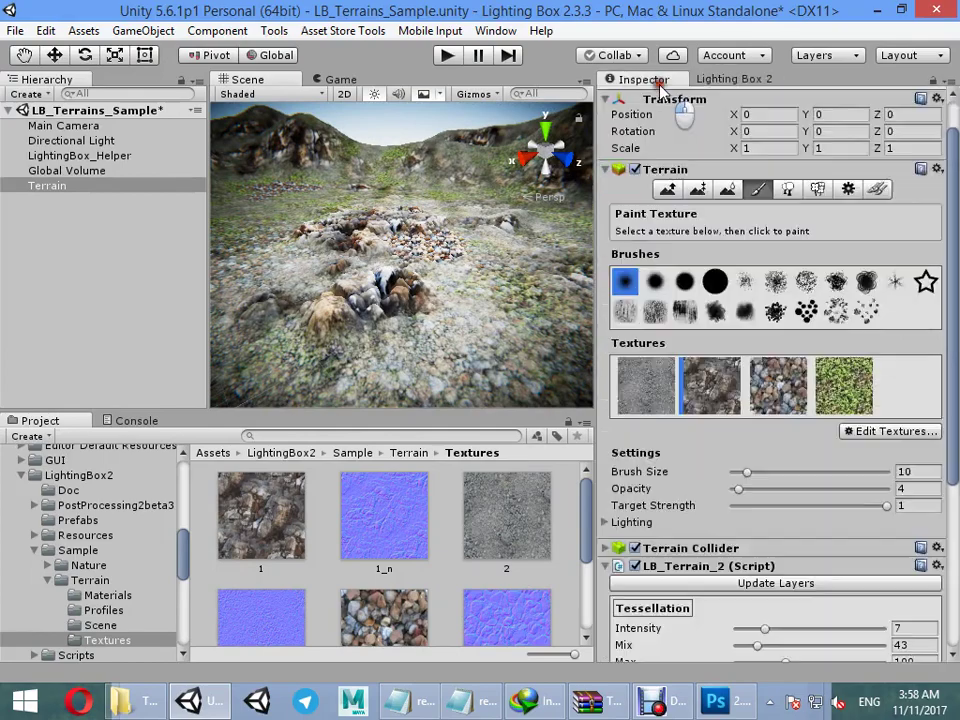
{"action": "mouse_move", "coordinate": [353, 348]}
{"action": "left_mouse_down"}
{"action": "mouse_move", "coordinate": [467, 320]}
{"action": "mouse_move", "coordinate": [337, 405]}
{"action": "mouse_move", "coordinate": [515, 325]}
{"action": "left_mouse_up"}
{"action": "right_click_drag", "start_coordinate": [465, 295], "coordinate": [530, 462]}
{"action": "mouse_move", "coordinate": [500, 297]}
{"action": "left_mouse_down", "text": "alt"}
{"action": "mouse_move", "coordinate": [476, 232]}
{"action": "mouse_move", "coordinate": [273, 155]}
{"action": "mouse_move", "coordinate": [45, 180]}
{"action": "left_mouse_up", "text": "alt"}
{"action": "scroll", "coordinate": [429, 246], "scroll_direction": "down", "scroll_amount": 3}
{"action": "mouse_move", "coordinate": [429, 246]}
{"action": "left_mouse_down"}
{"action": "mouse_move", "coordinate": [427, 366]}
{"action": "mouse_move", "coordinate": [565, 358]}
{"action": "left_mouse_up"}
Step: Paint pebbles around the leafy area and blend more of the leaf texture between them
{"action": "left_click", "coordinate": [762, 380]}
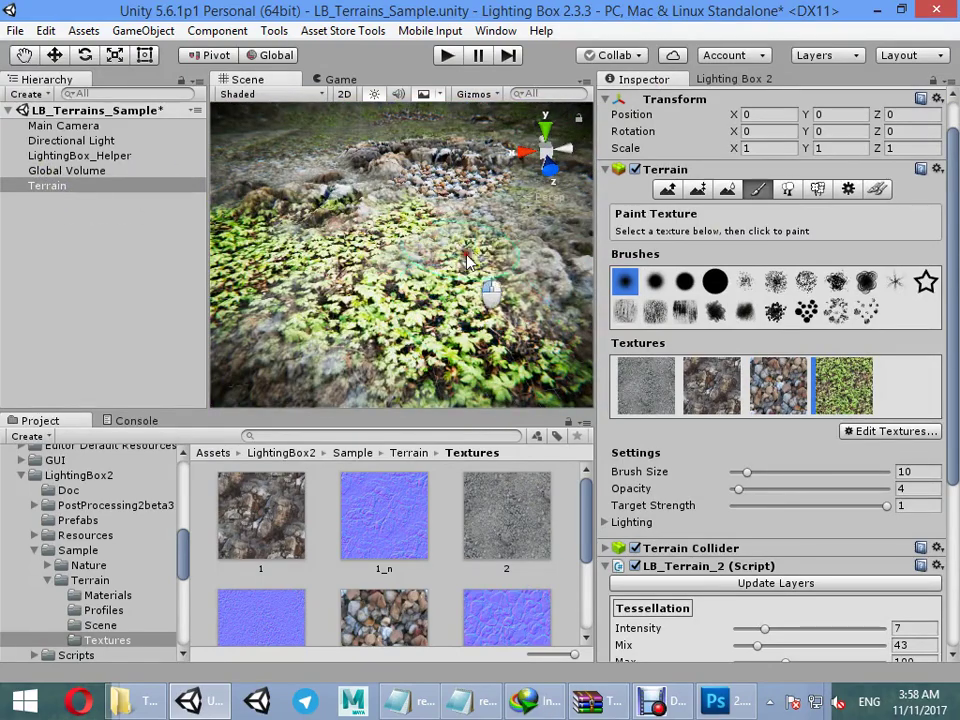
{"action": "mouse_move", "coordinate": [452, 248]}
{"action": "left_mouse_down"}
{"action": "mouse_move", "coordinate": [215, 300]}
{"action": "mouse_move", "coordinate": [300, 156]}
{"action": "mouse_move", "coordinate": [455, 196]}
{"action": "mouse_move", "coordinate": [386, 251]}
{"action": "mouse_move", "coordinate": [321, 214]}
{"action": "mouse_move", "coordinate": [272, 229]}
{"action": "mouse_move", "coordinate": [207, 311]}
{"action": "mouse_move", "coordinate": [490, 207]}
{"action": "left_mouse_up"}
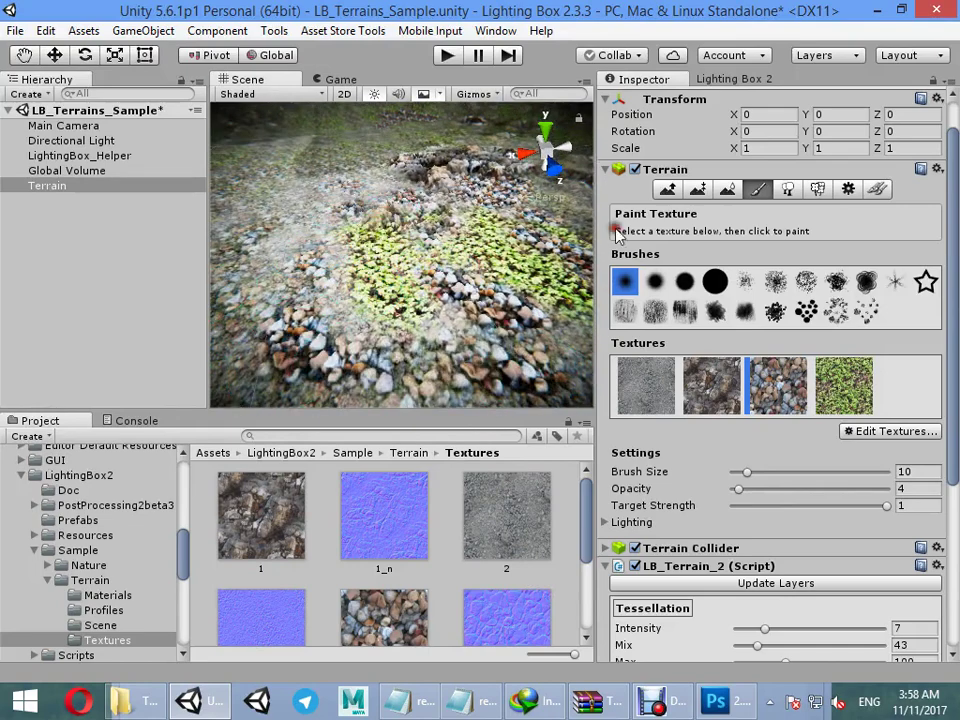
{"action": "left_click", "coordinate": [845, 398]}
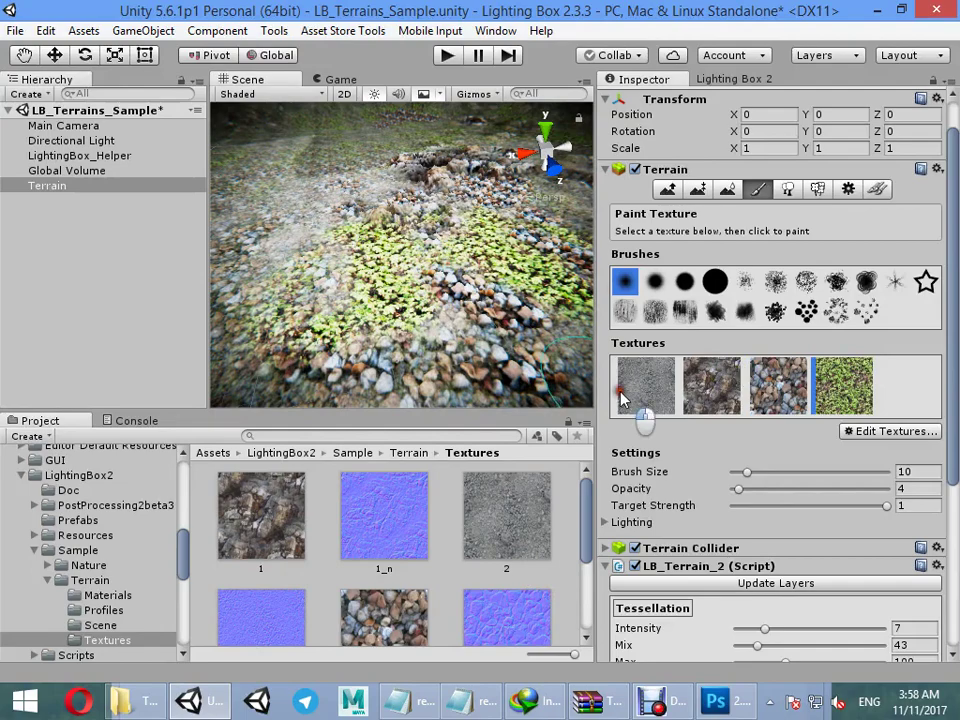
Step: Paint a strip of the gravel texture through the leaves and pebbles
{"action": "mouse_move", "coordinate": [366, 362]}
{"action": "left_mouse_down"}
{"action": "mouse_move", "coordinate": [470, 330]}
{"action": "mouse_move", "coordinate": [445, 270]}
{"action": "left_mouse_up"}
{"action": "right_click_drag", "start_coordinate": [390, 260], "coordinate": [461, 198]}
{"action": "key", "text": "w"}
Step: Set the gravel layer's Displacement to 0.42 and its UV Tile to 50
{"action": "scroll", "coordinate": [720, 400], "scroll_direction": "down", "scroll_amount": 5}
{"action": "scroll", "coordinate": [745, 503], "scroll_direction": "down", "scroll_amount": 1}
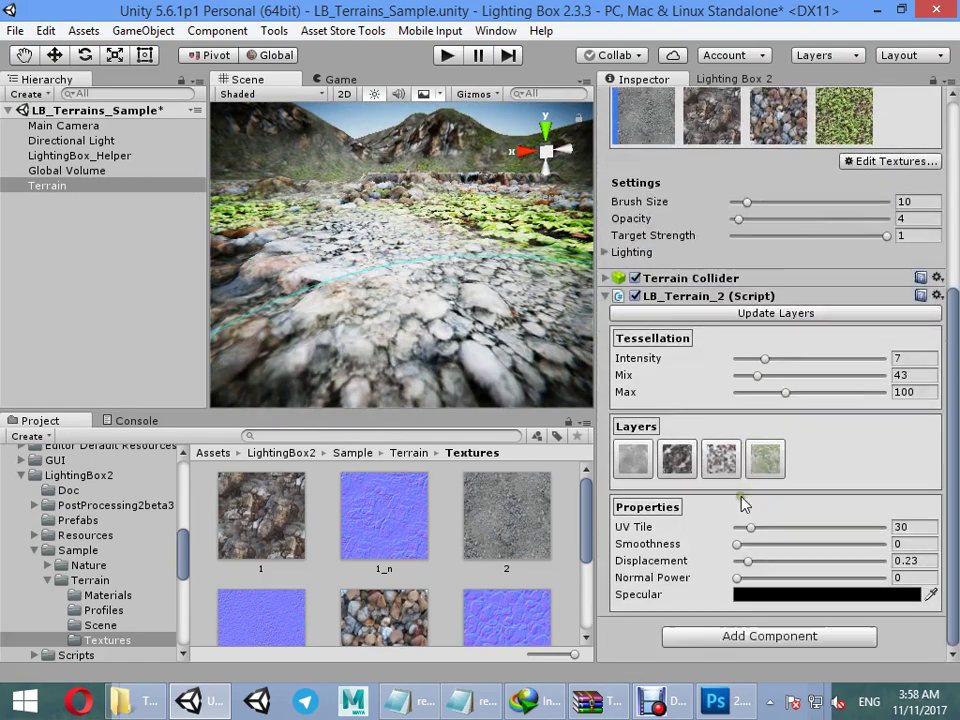
{"action": "mouse_move", "coordinate": [746, 562]}
{"action": "left_mouse_down"}
{"action": "mouse_move", "coordinate": [773, 566]}
{"action": "mouse_move", "coordinate": [759, 565]}
{"action": "left_mouse_up"}
{"action": "left_click_drag", "start_coordinate": [480, 292], "coordinate": [436, 325], "text": "alt"}
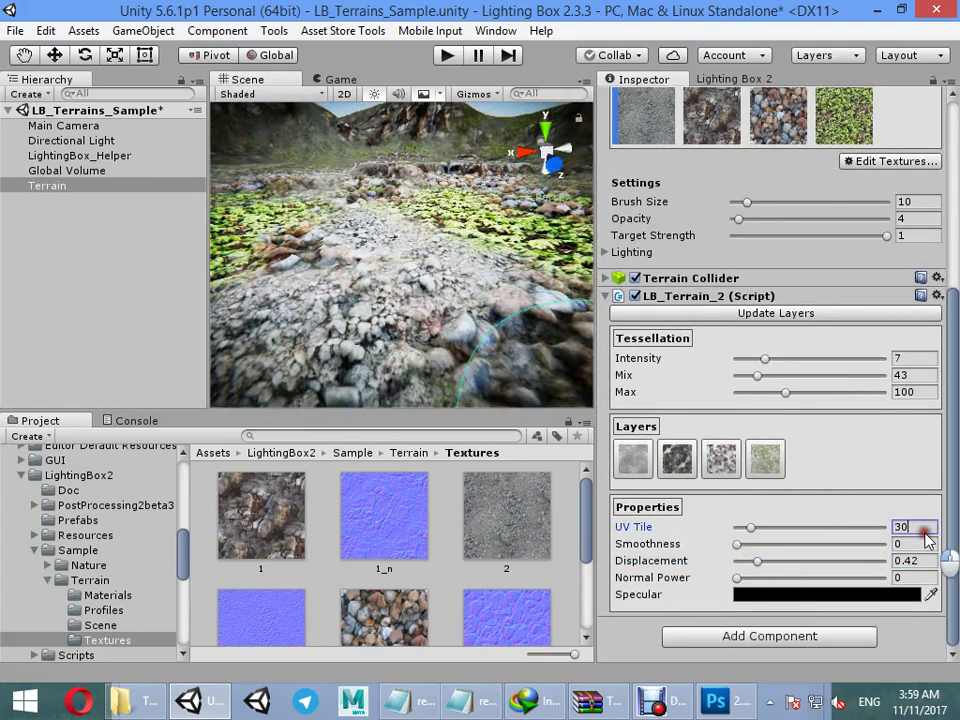
{"action": "left_click", "coordinate": [926, 532]}
{"action": "type", "text": "50"}
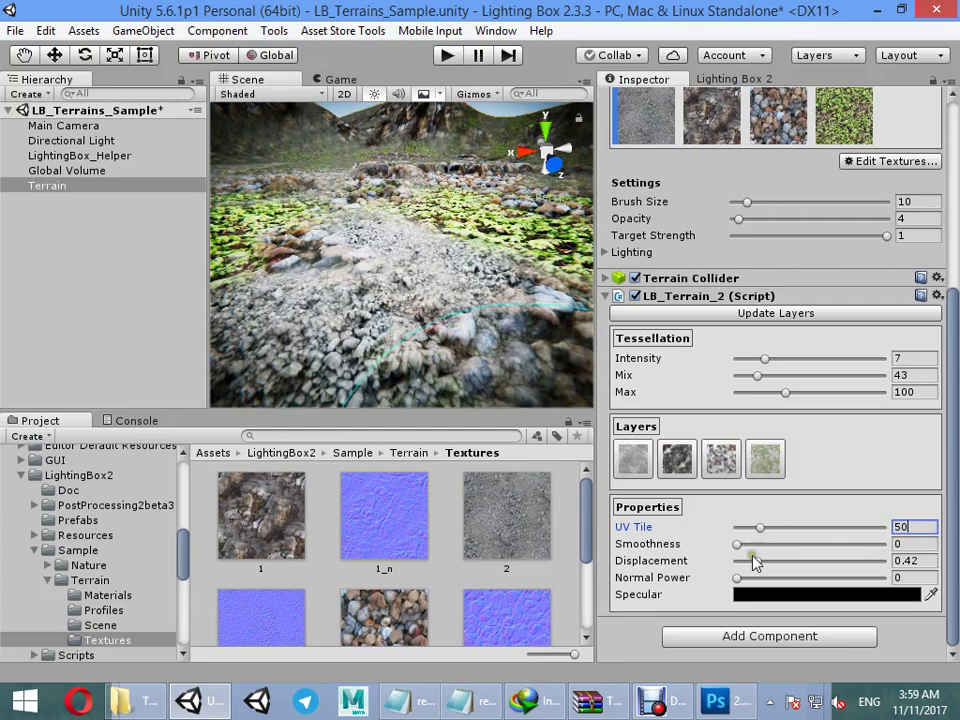
Step: Raise the gravel ground into a mound with the Raise / Lower Terrain tool and inspect it
{"action": "right_click_drag", "start_coordinate": [450, 317], "coordinate": [478, 303]}
{"action": "scroll", "coordinate": [711, 253], "scroll_direction": "up", "scroll_amount": 5}
{"action": "left_click", "coordinate": [660, 203]}
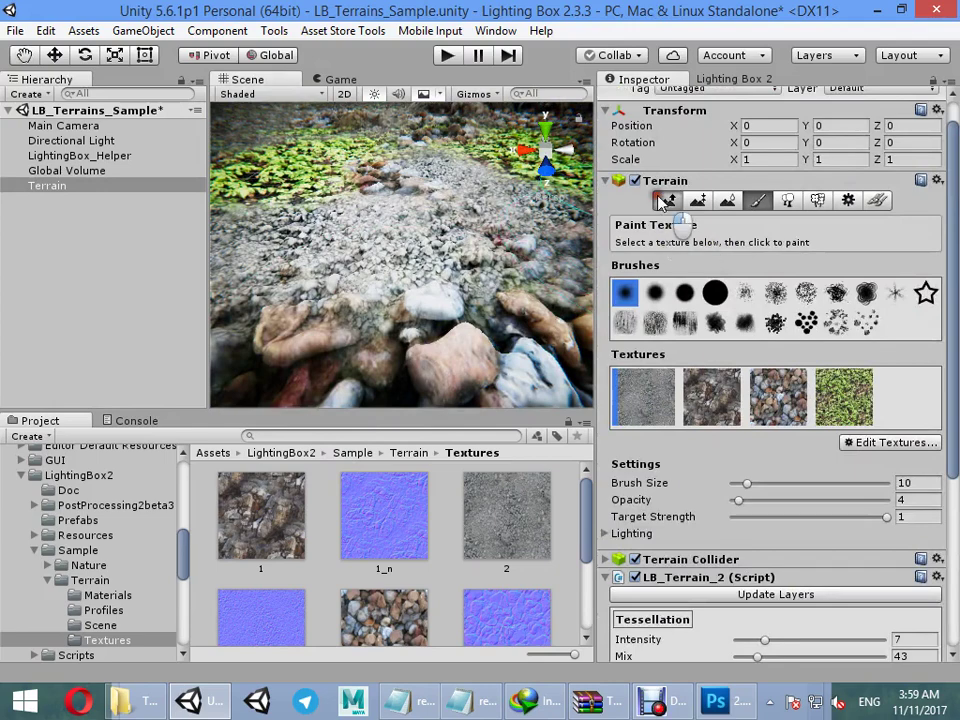
{"action": "left_click", "coordinate": [666, 201]}
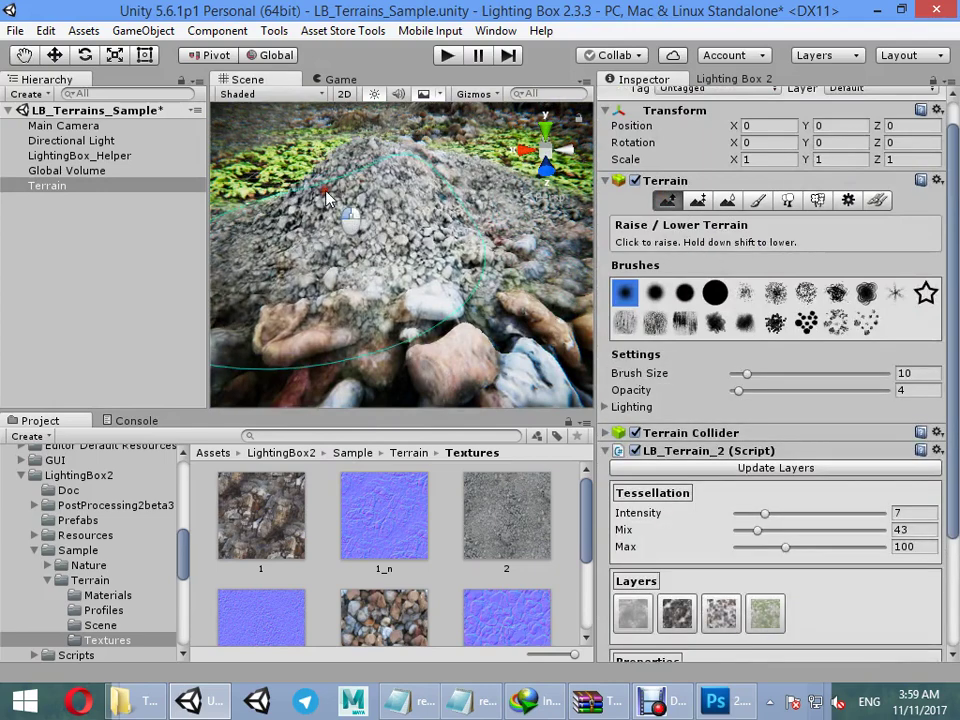
{"action": "right_click_drag", "start_coordinate": [522, 176], "coordinate": [640, 205]}
Step: Switch to Photoshop, increase the contrast of 2.tga's Alpha 1 channel with Curves, and update the terrain layers back in Unity
{"action": "left_click", "coordinate": [715, 700]}
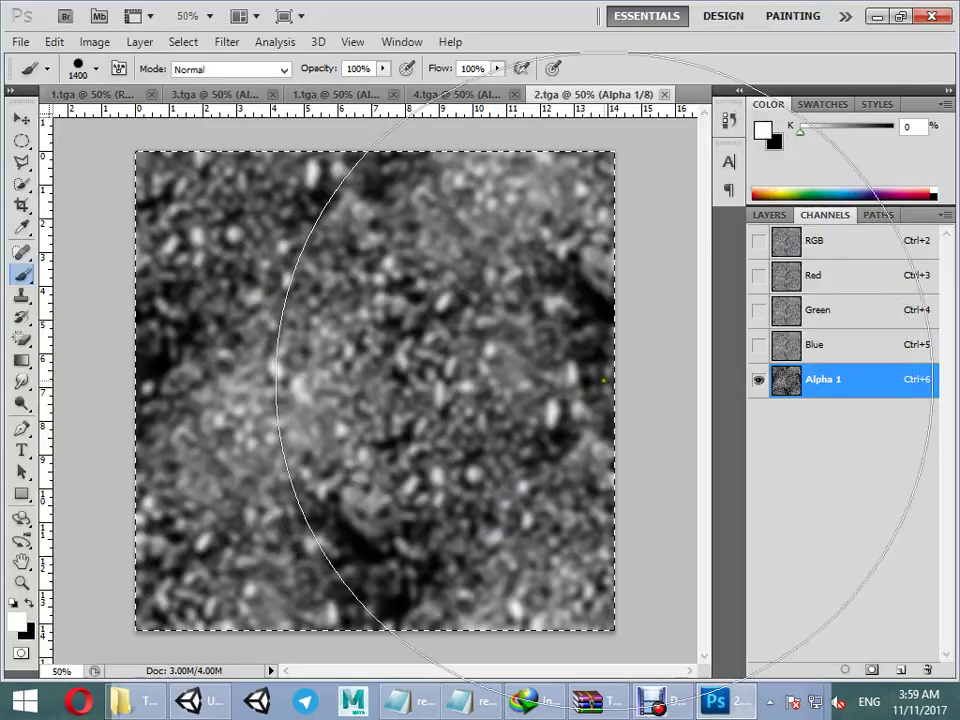
{"action": "key", "text": "ctrl+m"}
{"action": "left_click_drag", "start_coordinate": [657, 287], "coordinate": [658, 326]}
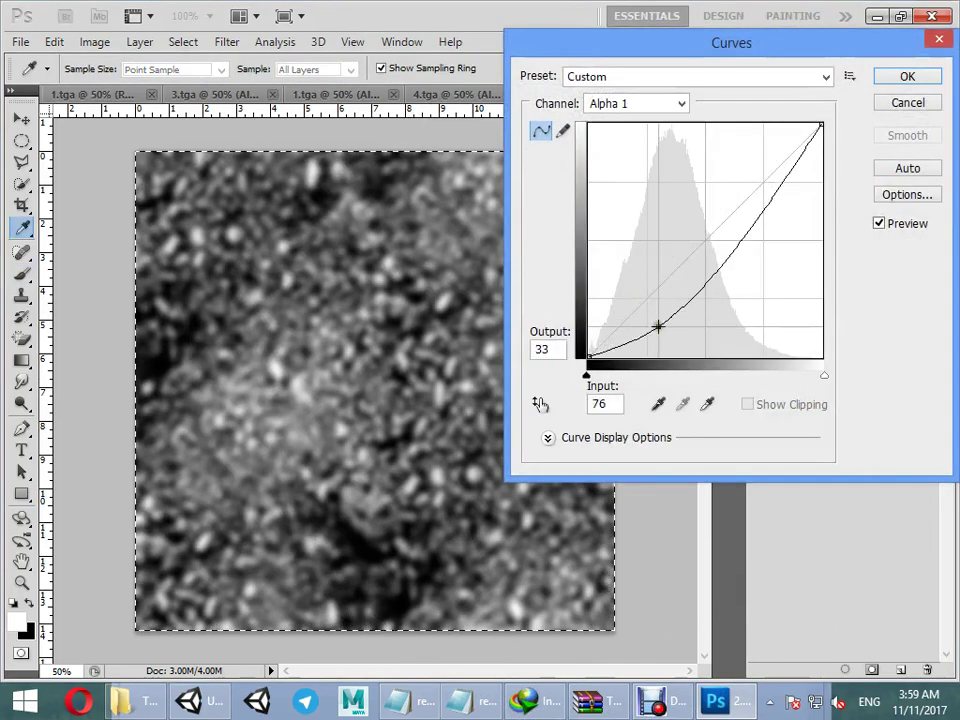
{"action": "left_click_drag", "start_coordinate": [734, 255], "coordinate": [732, 205]}
{"action": "left_click", "coordinate": [904, 77]}
{"action": "key", "text": "b"}
{"action": "left_click", "coordinate": [876, 15]}
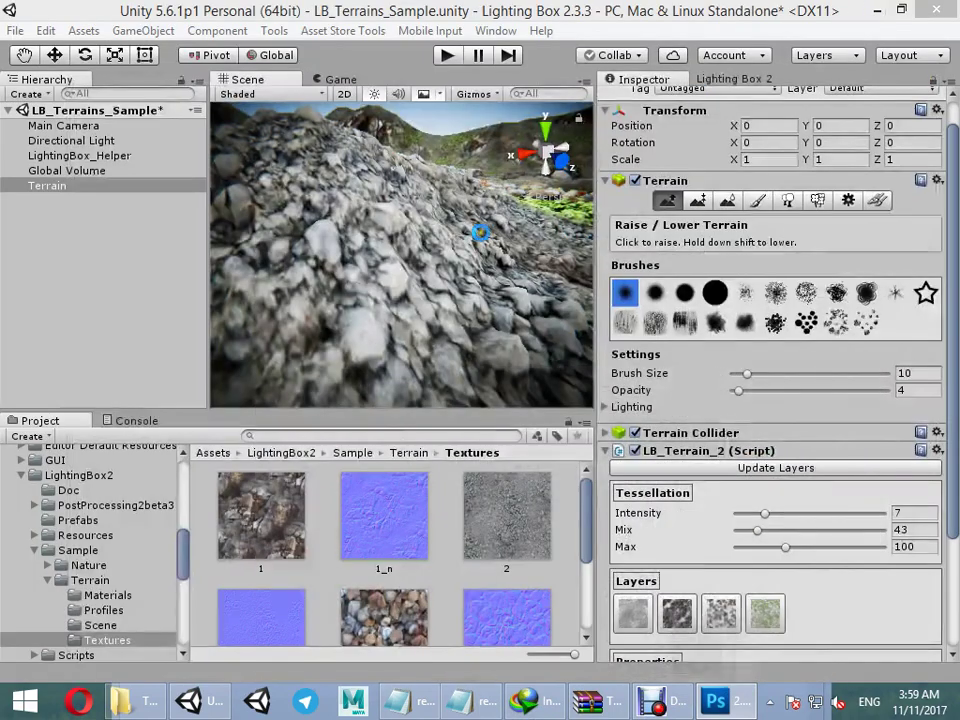
{"action": "left_click", "coordinate": [793, 472]}
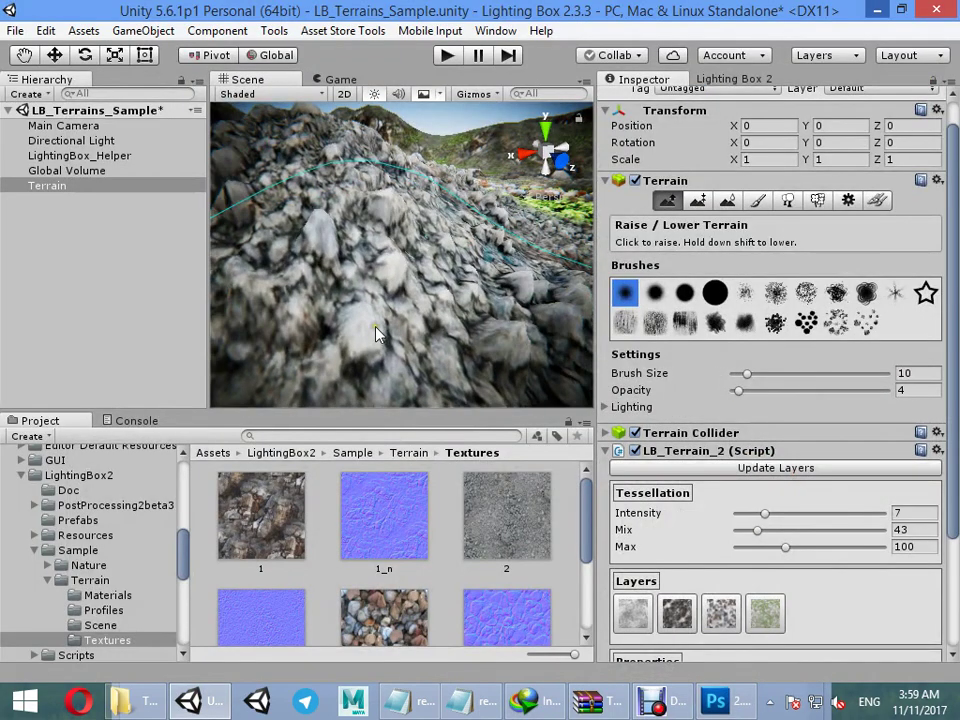
Step: Set the tessellation Mix to 30 and reduce the gravel layer's Displacement to 0.29
{"action": "right_click_drag", "start_coordinate": [452, 320], "coordinate": [773, 432]}
{"action": "mouse_move", "coordinate": [757, 530]}
{"action": "left_mouse_down"}
{"action": "mouse_move", "coordinate": [743, 537]}
{"action": "mouse_move", "coordinate": [752, 533]}
{"action": "left_mouse_up"}
{"action": "scroll", "coordinate": [707, 584], "scroll_direction": "down", "scroll_amount": 5}
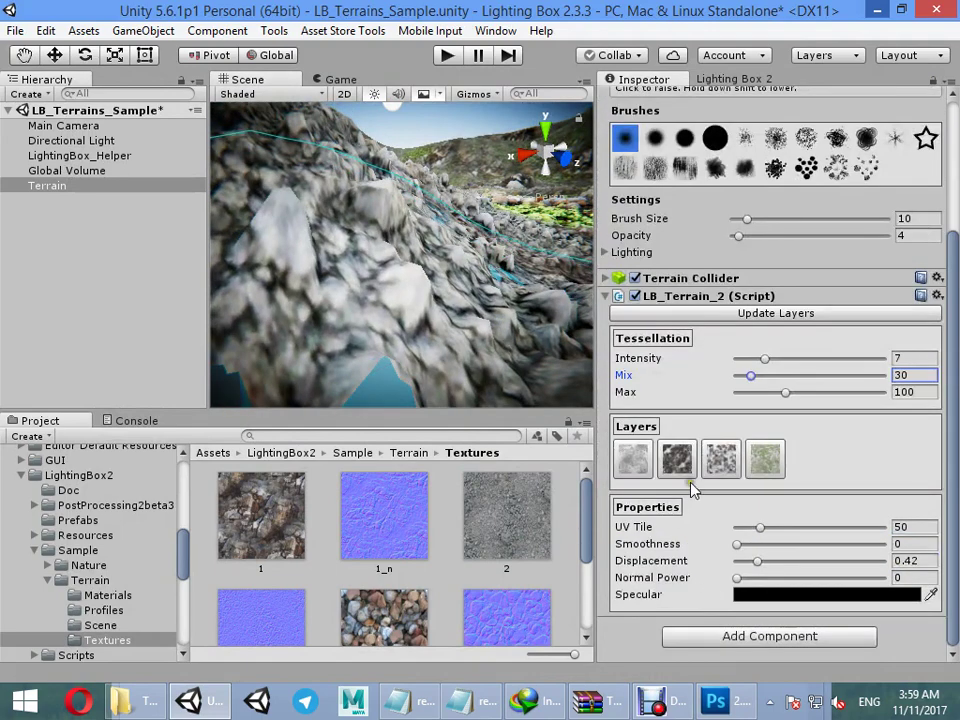
{"action": "left_click", "coordinate": [716, 316]}
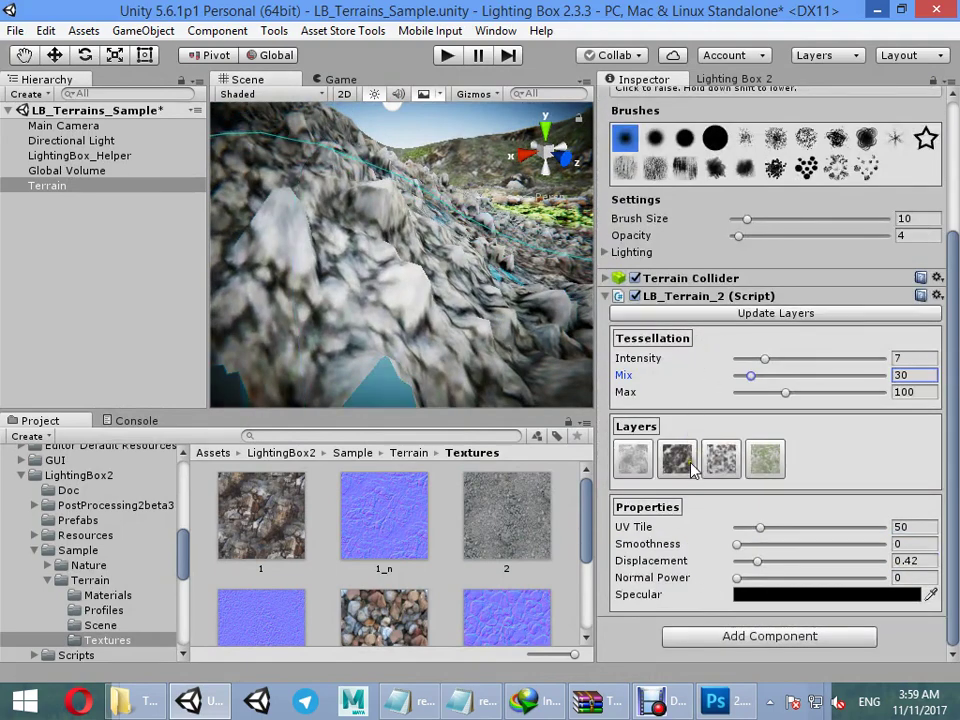
{"action": "mouse_move", "coordinate": [757, 563]}
{"action": "left_mouse_down"}
{"action": "mouse_move", "coordinate": [733, 557]}
{"action": "mouse_move", "coordinate": [746, 553]}
{"action": "mouse_move", "coordinate": [733, 557]}
{"action": "mouse_move", "coordinate": [745, 562]}
{"action": "mouse_move", "coordinate": [743, 549]}
{"action": "left_mouse_up"}
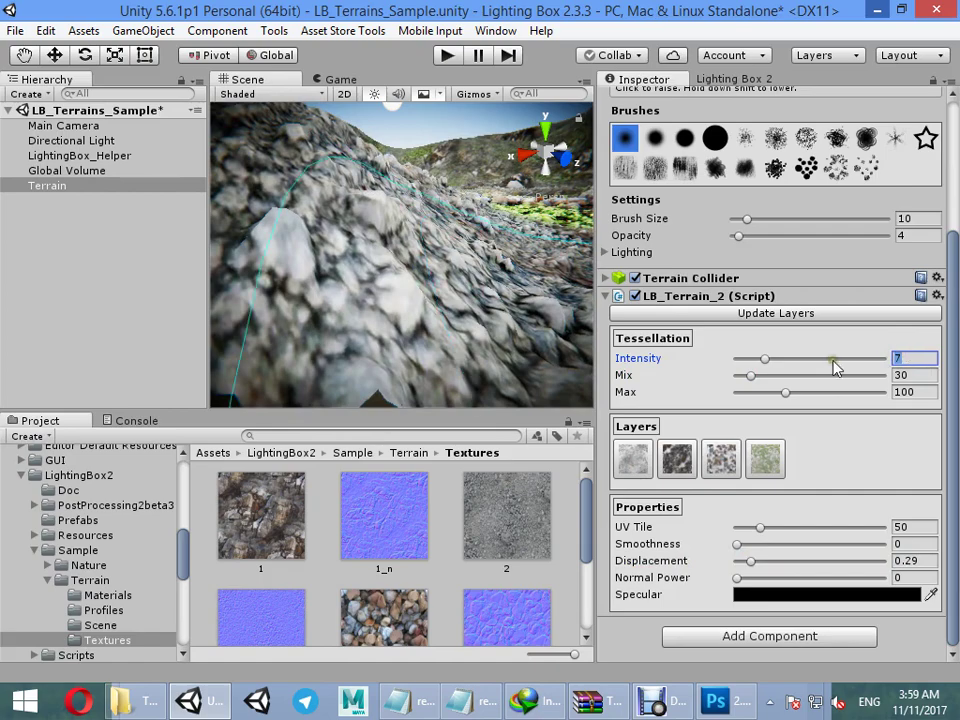
Step: Raise the tessellation Intensity to 32 and inspect the ground relief
{"action": "left_click_drag", "start_coordinate": [836, 368], "coordinate": [820, 366]}
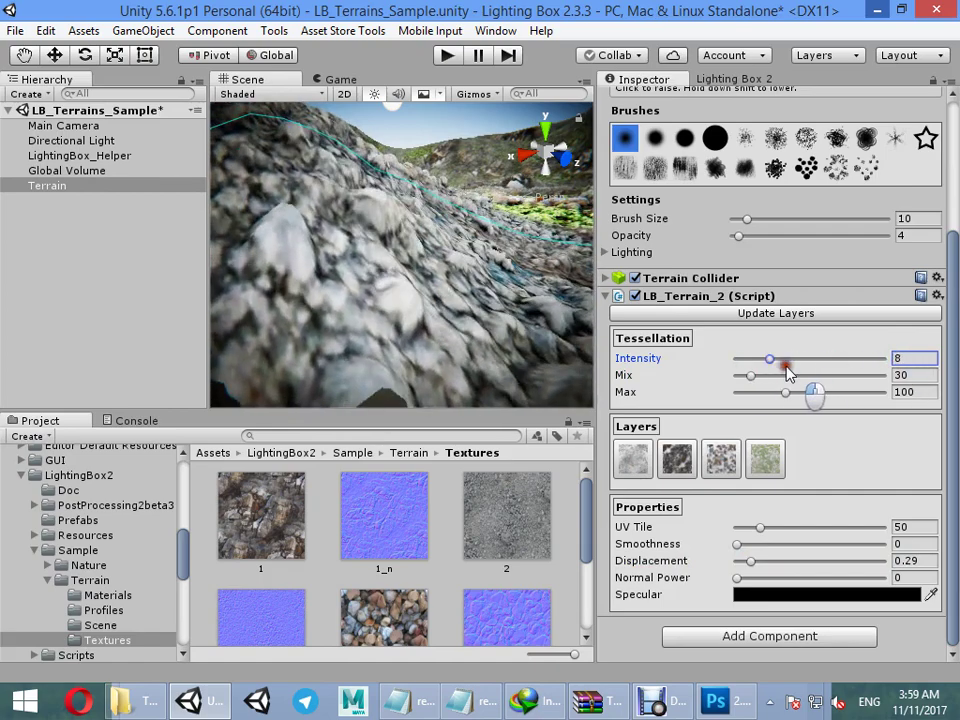
{"action": "key", "text": "w"}
{"action": "right_click_drag", "start_coordinate": [400, 245], "coordinate": [510, 268]}
{"action": "right_click_drag", "start_coordinate": [650, 328], "coordinate": [268, 228]}
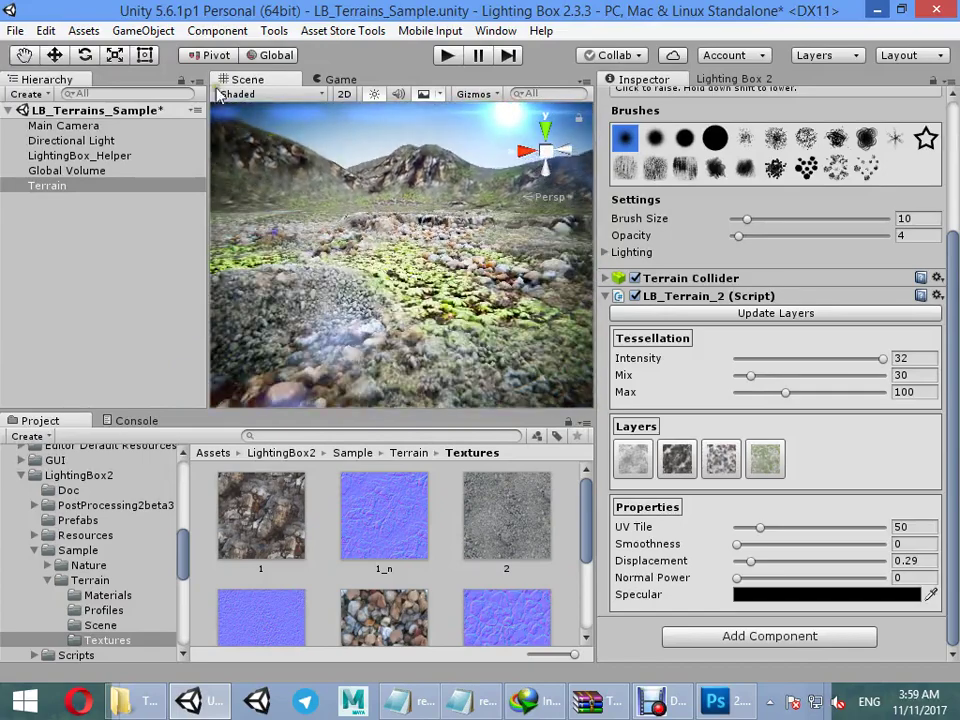
Step: Examine the terrain mesh in Wireframe shading while lowering the tessellation Intensity, and return to Shaded mode
{"action": "left_click", "coordinate": [238, 94]}
{"action": "left_click", "coordinate": [110, 115]}
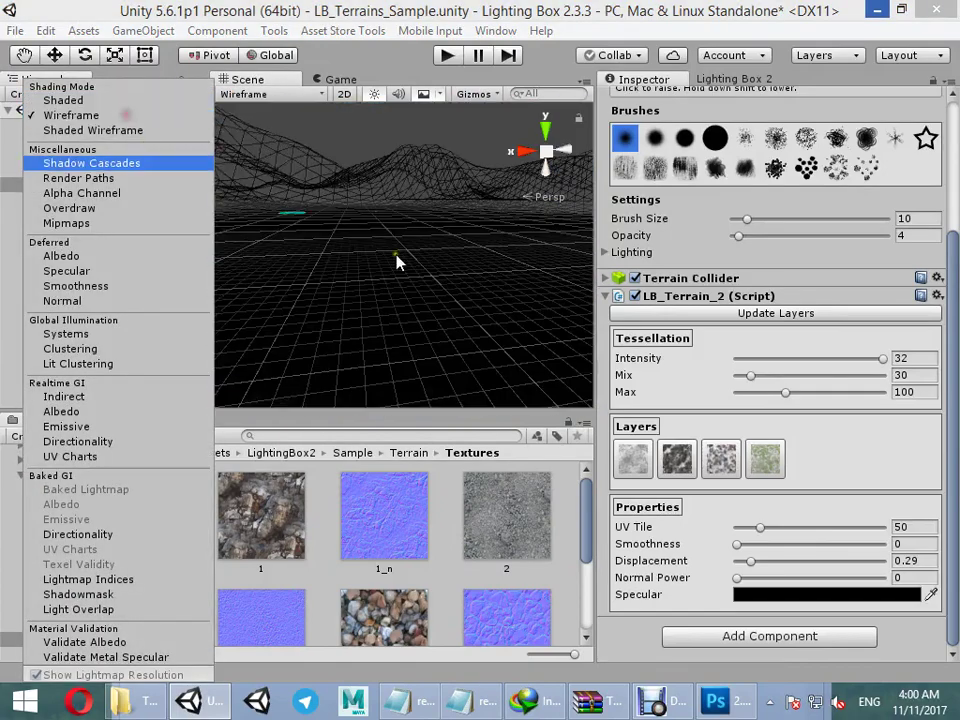
{"action": "left_click", "coordinate": [779, 368]}
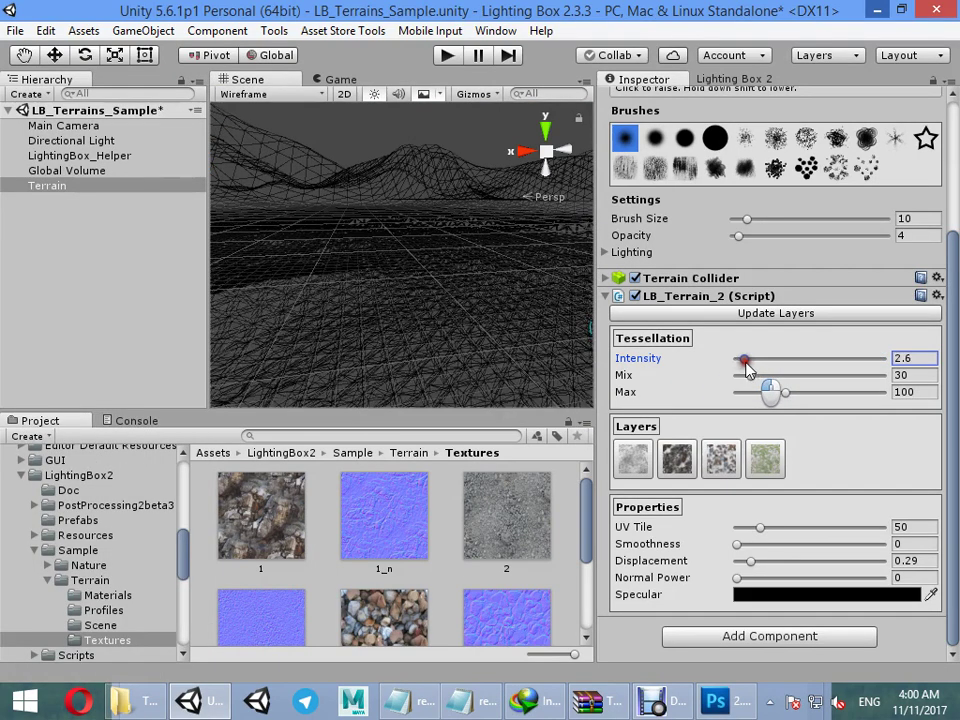
{"action": "left_click", "coordinate": [234, 94]}
{"action": "left_click", "coordinate": [161, 101]}
Step: Compare tessellation intensities on the leaf and gravel ground and set Intensity to 10
{"action": "key", "text": "w"}
{"action": "mouse_move", "coordinate": [459, 298]}
{"action": "right_mouse_down"}
{"action": "mouse_move", "coordinate": [462, 321]}
{"action": "mouse_move", "coordinate": [463, 312]}
{"action": "right_mouse_up"}
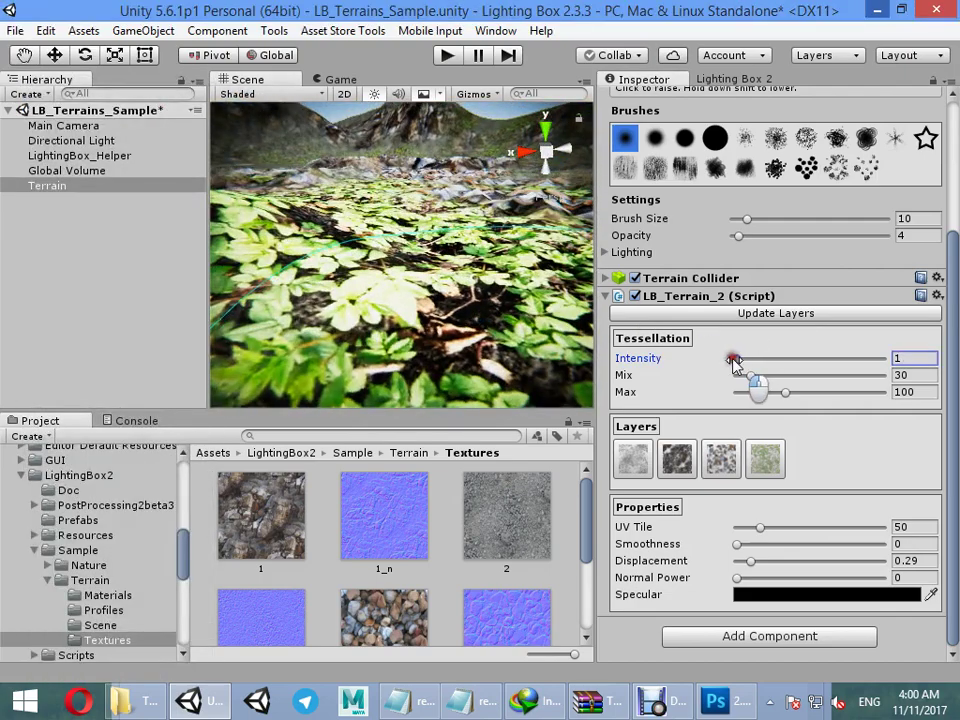
{"action": "left_click_drag", "start_coordinate": [743, 366], "coordinate": [745, 368]}
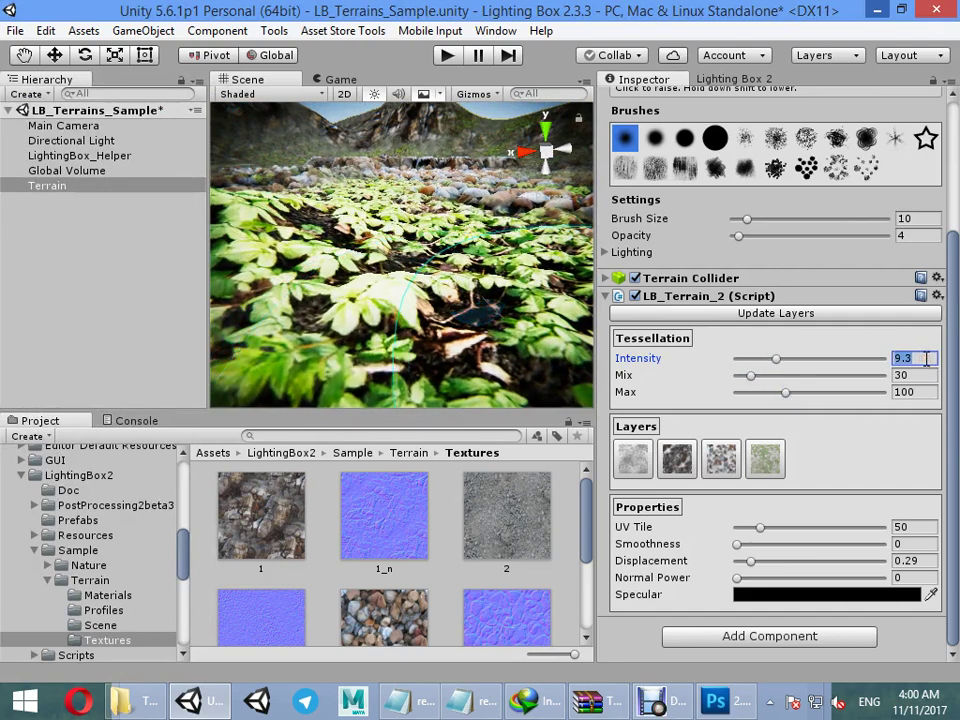
{"action": "key", "text": "w"}
{"action": "right_click_drag", "start_coordinate": [520, 300], "coordinate": [546, 204]}
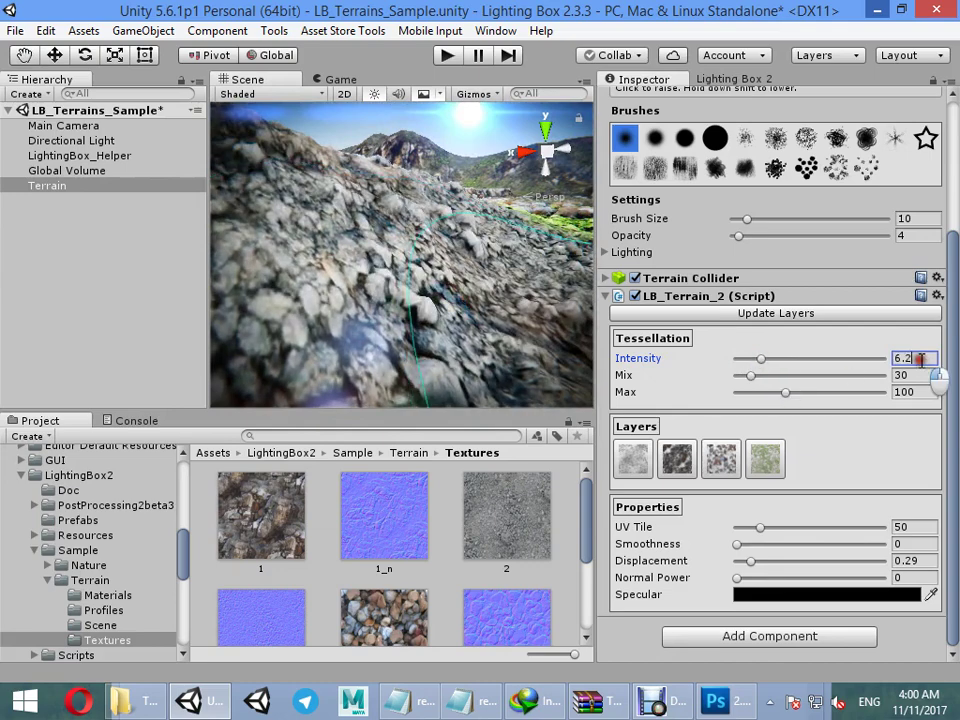
{"action": "type", "text": "10"}
{"action": "key", "text": "Return"}
{"action": "right_click_drag", "start_coordinate": [240, 250], "coordinate": [440, 277]}
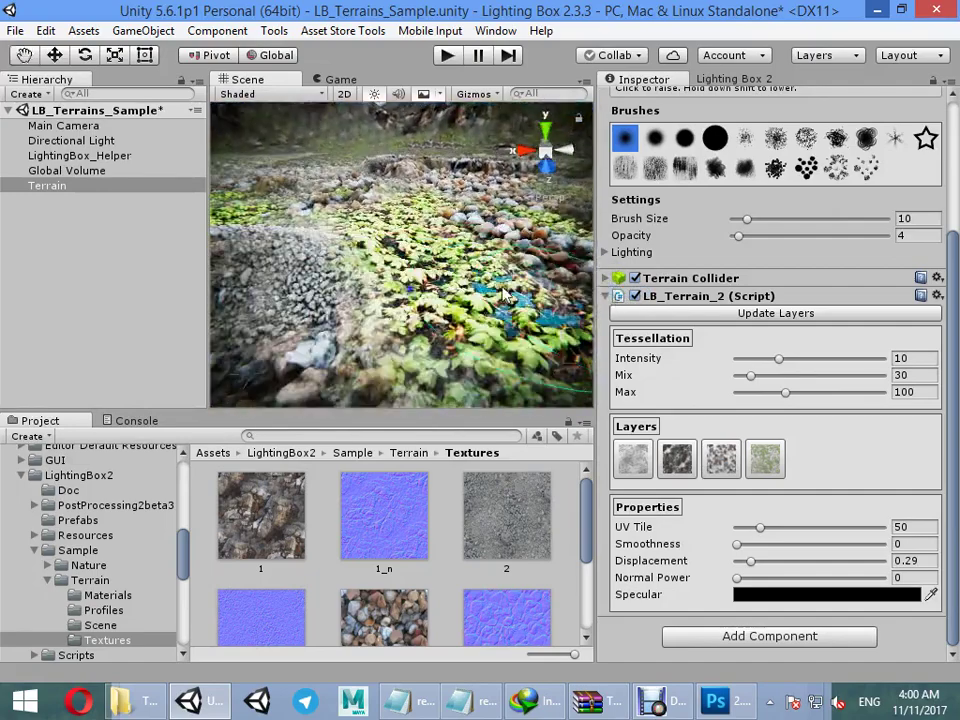
Step: Start adding a new tree type to the terrain with the Place Trees tool
{"action": "scroll", "coordinate": [838, 295], "scroll_direction": "up", "scroll_amount": 3}
{"action": "left_click", "coordinate": [788, 216]}
{"action": "left_click", "coordinate": [760, 216]}
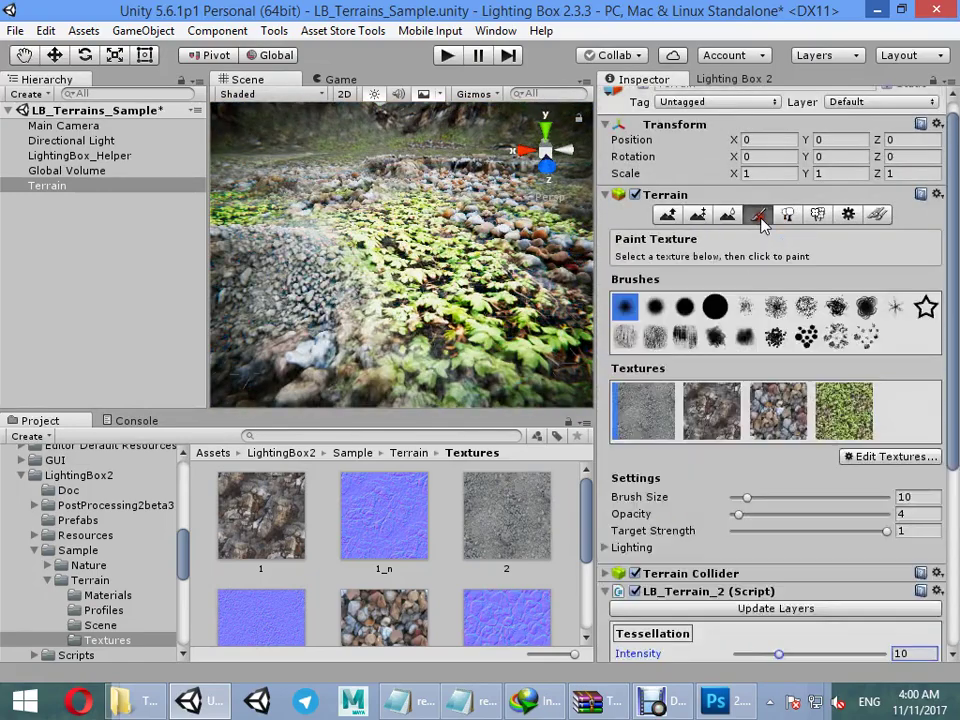
{"action": "left_click", "coordinate": [787, 216]}
{"action": "left_click", "coordinate": [818, 340]}
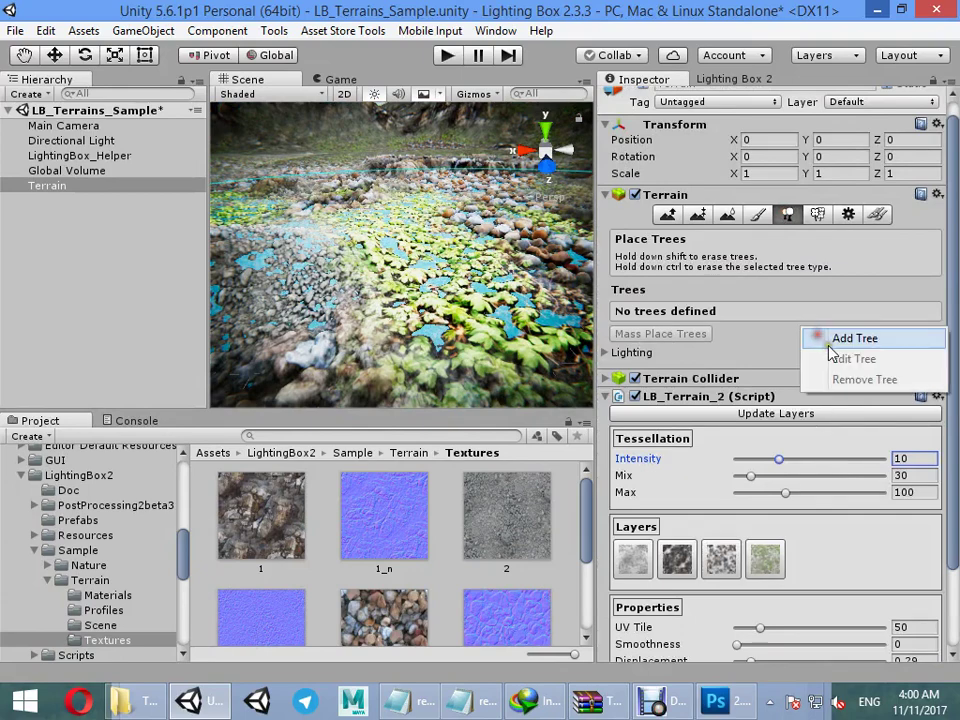
{"action": "left_click", "coordinate": [845, 337]}
{"action": "left_click_drag", "start_coordinate": [145, 188], "coordinate": [489, 221]}
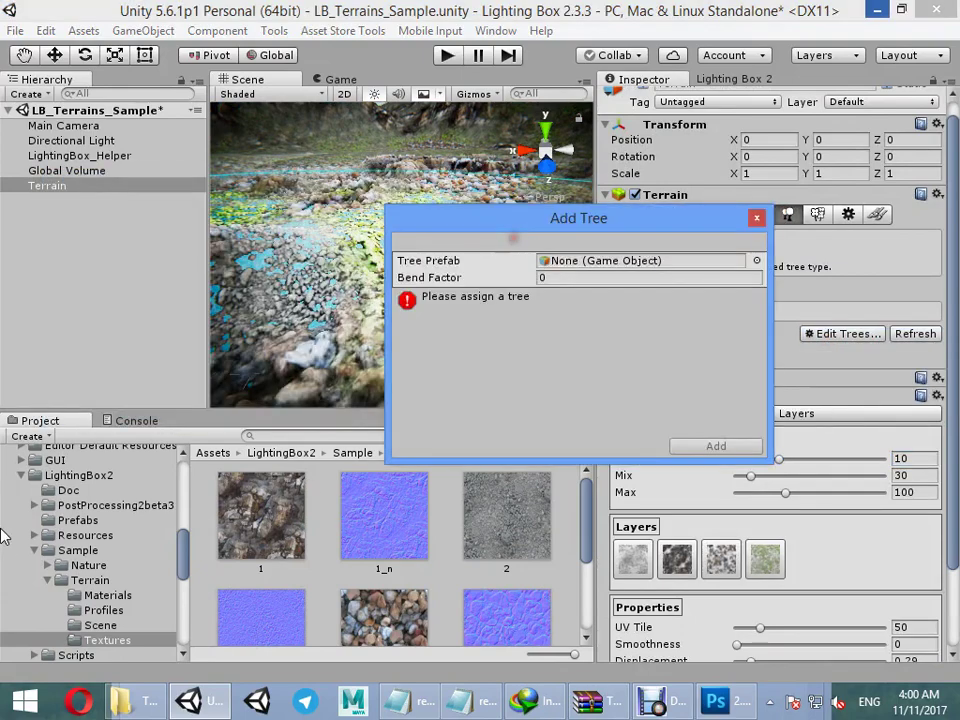
Step: Find the SpeedTree Broadleaf folder among the sample's Nature models in the project assets
{"action": "left_click", "coordinate": [42, 578]}
{"action": "left_click", "coordinate": [35, 550]}
{"action": "left_click", "coordinate": [78, 580]}
{"action": "left_click", "coordinate": [78, 565]}
{"action": "left_click", "coordinate": [35, 550]}
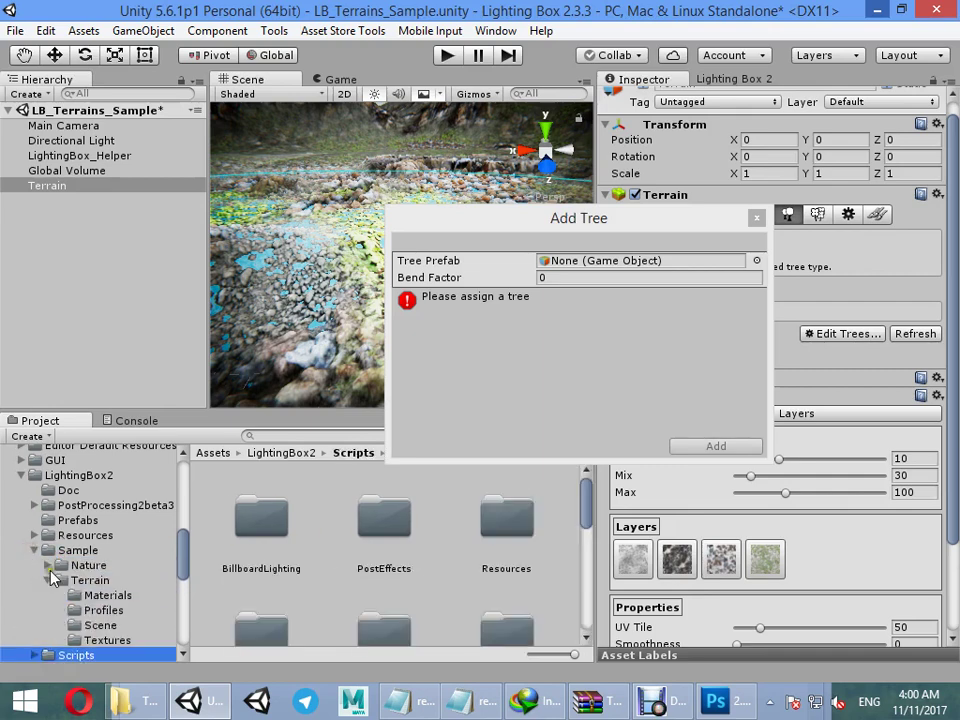
{"action": "left_click", "coordinate": [48, 566]}
{"action": "left_click", "coordinate": [100, 595]}
{"action": "left_click", "coordinate": [102, 625]}
{"action": "left_click", "coordinate": [105, 640]}
{"action": "left_click", "coordinate": [100, 610]}
{"action": "left_click", "coordinate": [100, 595]}
{"action": "left_click", "coordinate": [61, 595]}
{"action": "left_click", "coordinate": [100, 610]}
{"action": "left_click", "coordinate": [100, 625]}
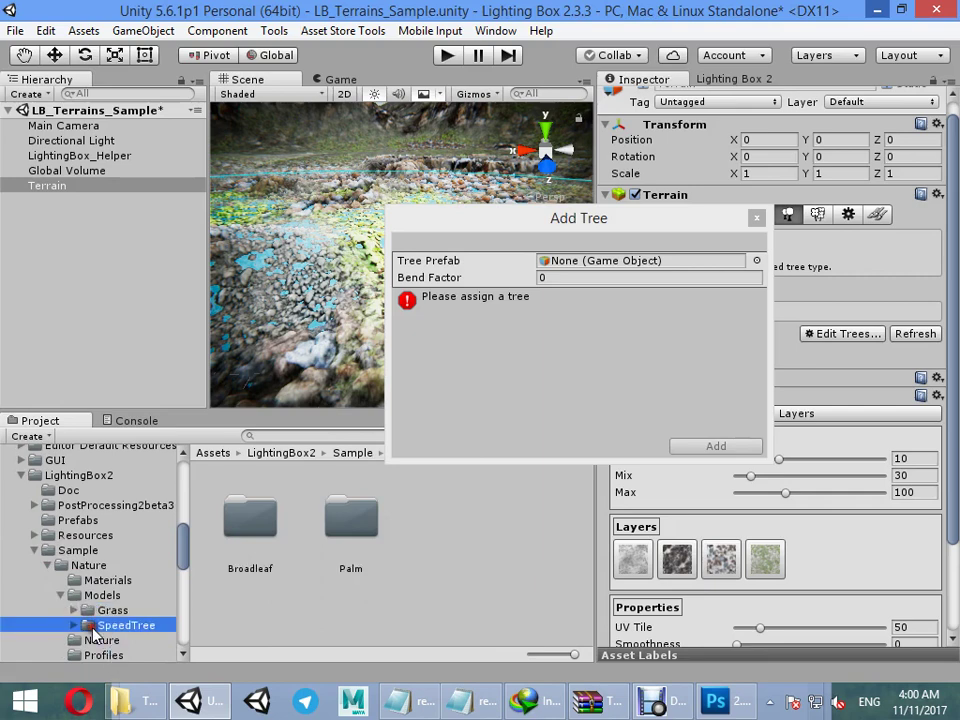
{"action": "left_click", "coordinate": [118, 640]}
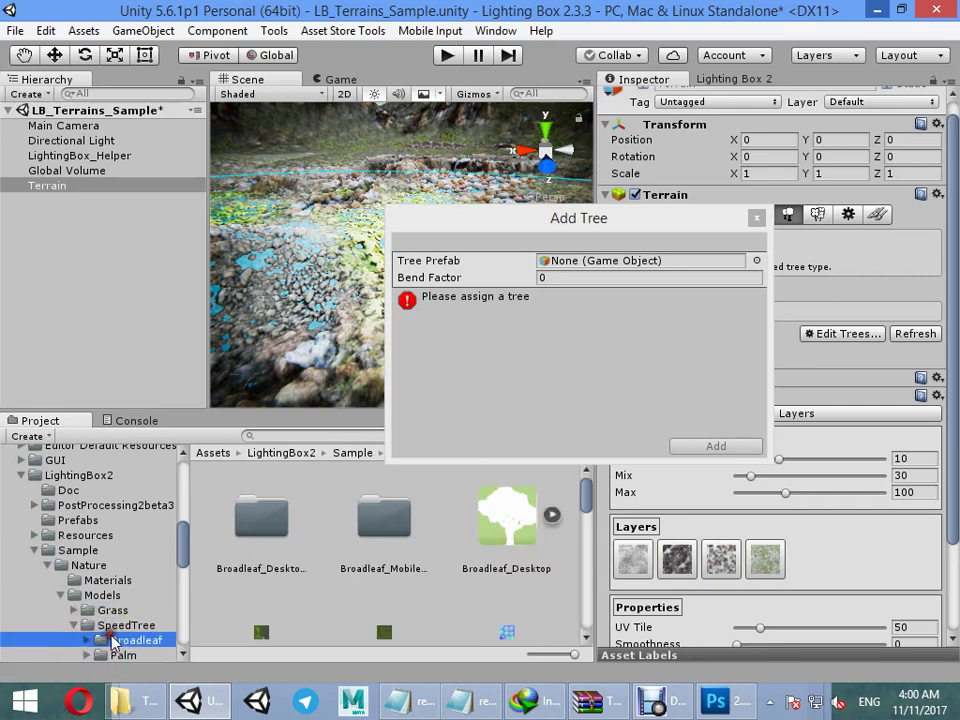
Step: Add Broadleaf_Desktop as the tree prefab, with Brush Size 1 and Tree Density 10
{"action": "left_click_drag", "start_coordinate": [472, 528], "coordinate": [621, 259]}
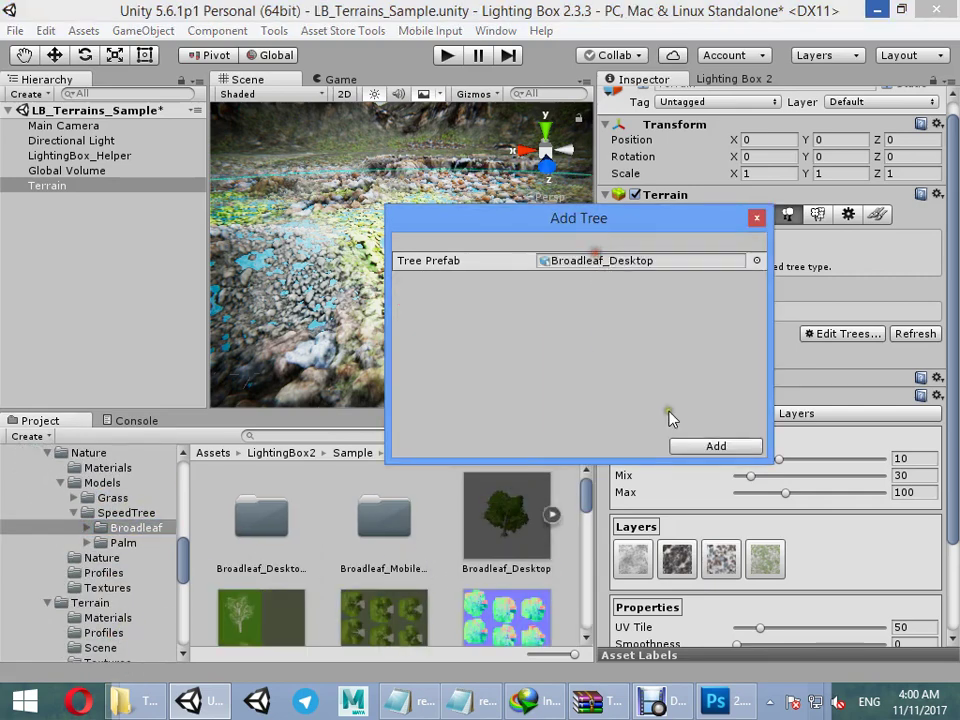
{"action": "left_click", "coordinate": [716, 446]}
{"action": "left_click", "coordinate": [737, 427]}
{"action": "left_click_drag", "start_coordinate": [742, 444], "coordinate": [653, 424]}
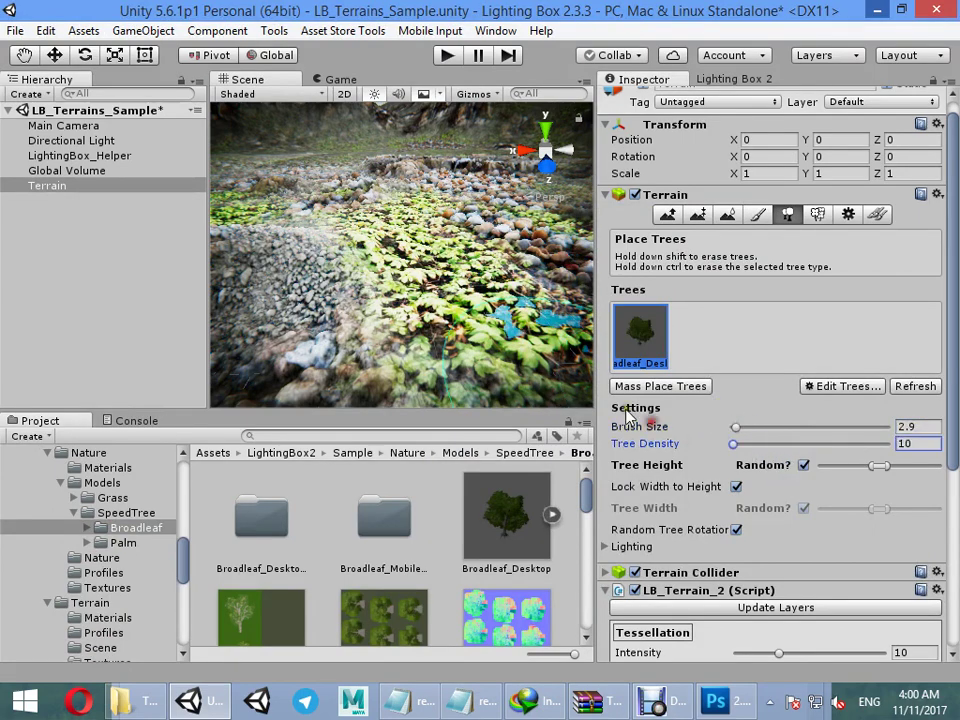
Step: Place broadleaf trees around the leafy and pebble areas of the valley floor
{"action": "left_click", "coordinate": [397, 178]}
{"action": "right_click_drag", "start_coordinate": [465, 285], "coordinate": [387, 238]}
{"action": "key", "text": "s"}
{"action": "left_click", "coordinate": [387, 209]}
{"action": "left_click", "coordinate": [293, 236]}
{"action": "left_click", "coordinate": [306, 322]}
{"action": "right_click_drag", "start_coordinate": [385, 320], "coordinate": [602, 316]}
{"action": "left_click", "coordinate": [465, 227]}
{"action": "right_click_drag", "start_coordinate": [375, 230], "coordinate": [432, 196]}
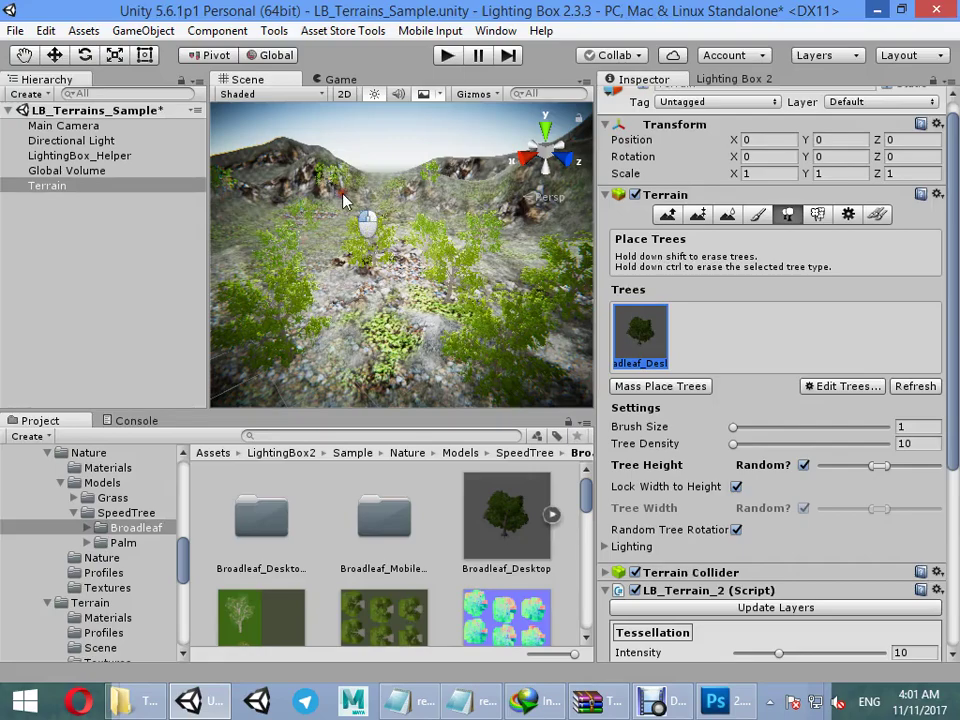
Step: Examine the planted valley from an overview and up close among the pebbles and trees
{"action": "left_click", "coordinate": [545, 153]}
{"action": "right_click_drag", "start_coordinate": [476, 208], "coordinate": [364, 253]}
{"action": "middle_click_drag", "start_coordinate": [364, 253], "coordinate": [475, 358]}
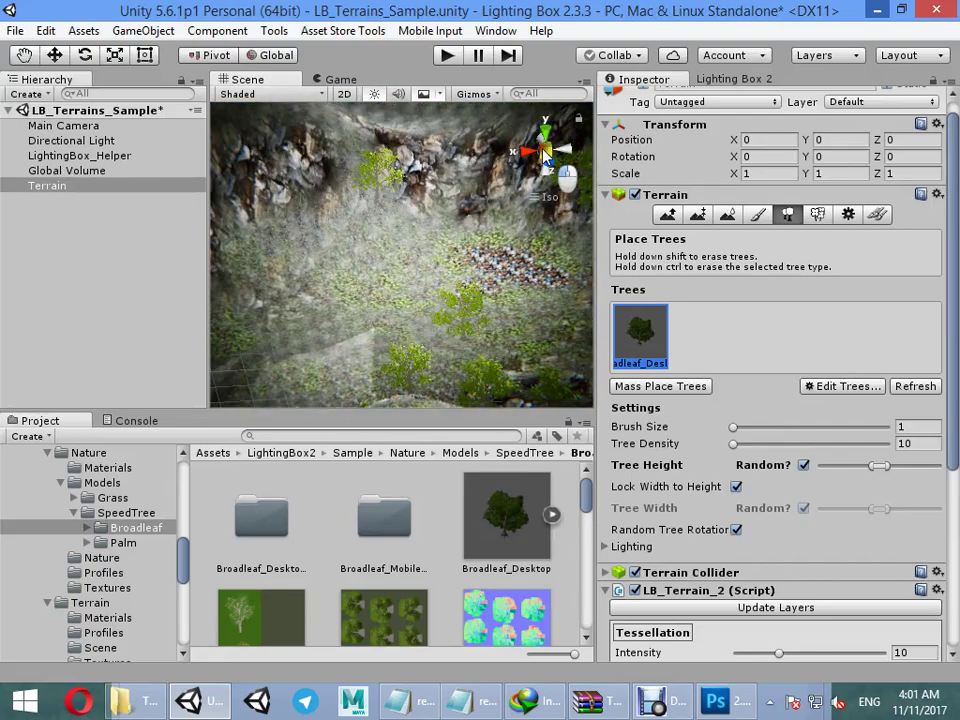
{"action": "left_click", "coordinate": [545, 152]}
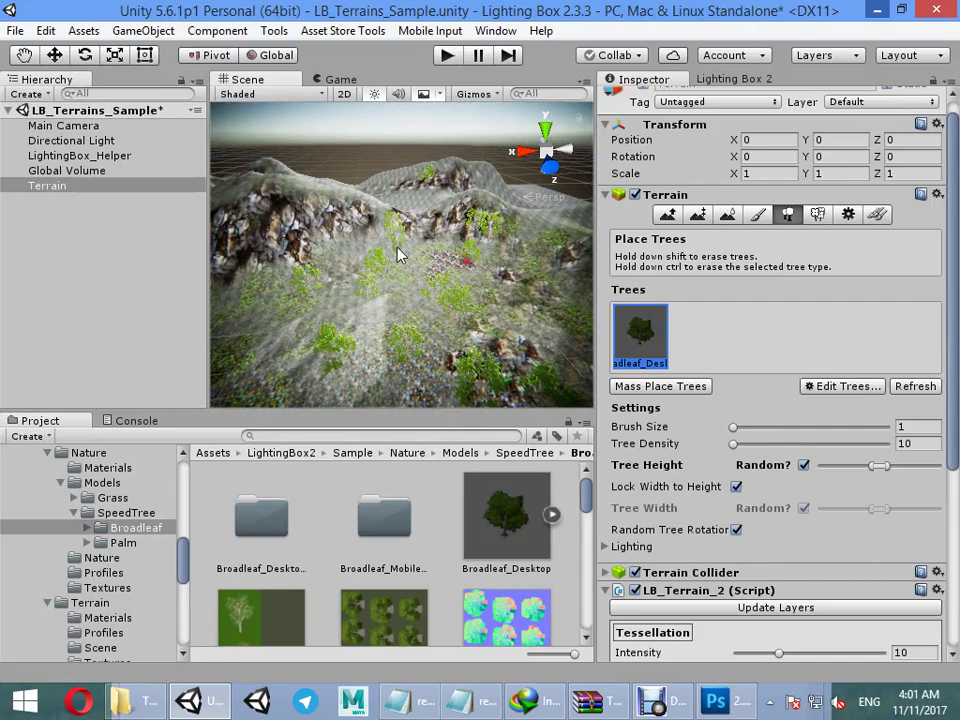
{"action": "right_click_drag", "start_coordinate": [533, 238], "coordinate": [402, 272]}
{"action": "key", "text": "w"}
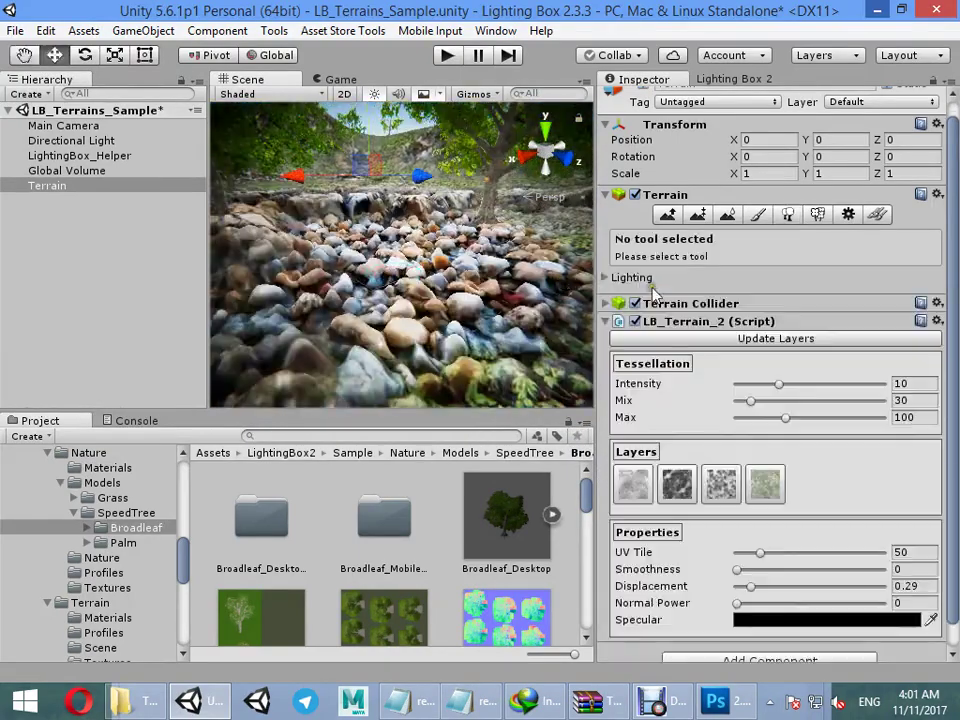
{"action": "right_click_drag", "start_coordinate": [478, 272], "coordinate": [560, 208]}
Step: Set the foliage Translucency in Lighting Box 2 to Intensity 0.305, Ambient 1 and Shadow 1
{"action": "left_click", "coordinate": [734, 80]}
{"action": "left_click", "coordinate": [816, 184]}
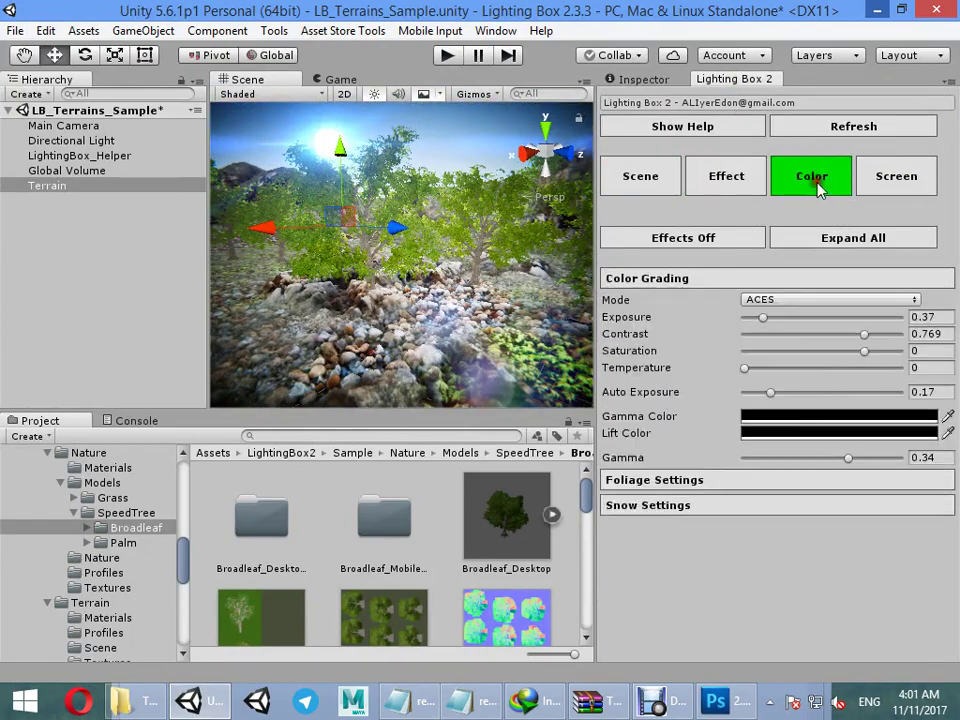
{"action": "left_click", "coordinate": [668, 481]}
{"action": "scroll", "coordinate": [745, 458], "scroll_direction": "down", "scroll_amount": 5}
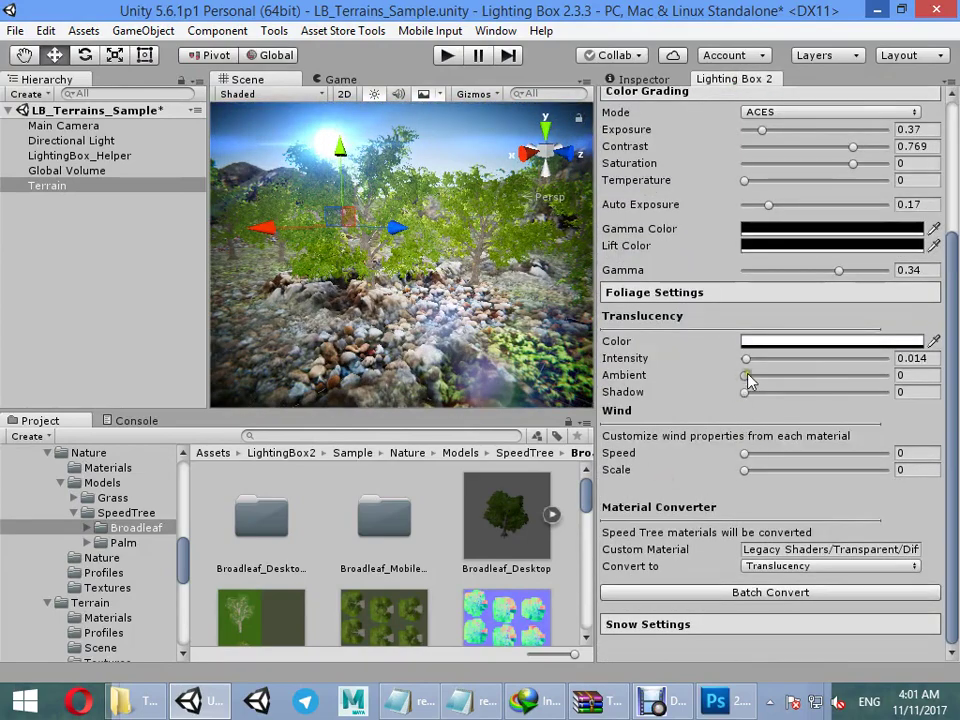
{"action": "mouse_move", "coordinate": [757, 365]}
{"action": "left_mouse_down"}
{"action": "mouse_move", "coordinate": [895, 364]}
{"action": "mouse_move", "coordinate": [763, 352]}
{"action": "left_mouse_up"}
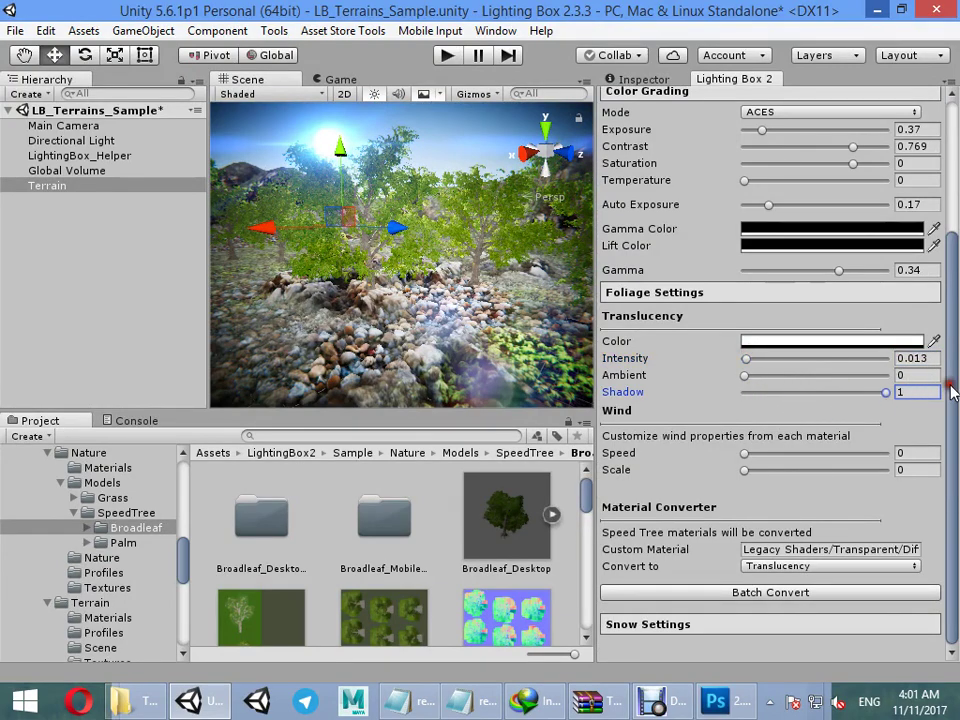
{"action": "left_click_drag", "start_coordinate": [744, 358], "coordinate": [888, 392]}
{"action": "mouse_move", "coordinate": [797, 362]}
{"action": "left_mouse_down"}
{"action": "mouse_move", "coordinate": [750, 362]}
{"action": "mouse_move", "coordinate": [790, 366]}
{"action": "left_mouse_up"}
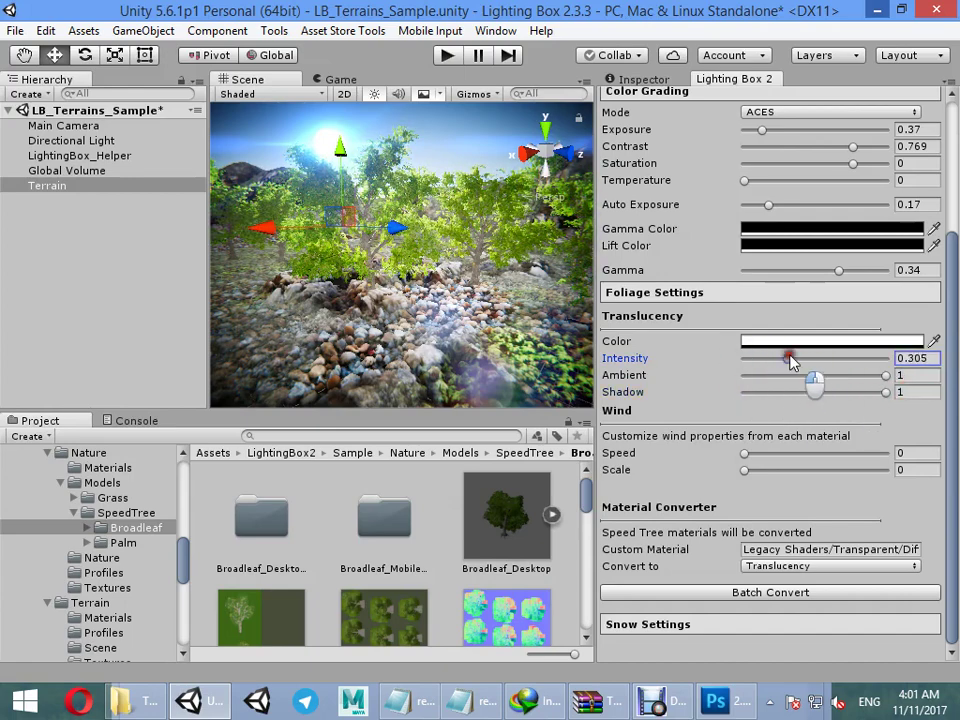
{"action": "left_click_drag", "start_coordinate": [560, 330], "coordinate": [510, 318], "text": "alt"}
{"action": "right_click_drag", "start_coordinate": [510, 318], "coordinate": [452, 306]}
Step: Change the Ambient Occlusion type to Modern with Intensity 0.83 and Ambient Only off
{"action": "scroll", "coordinate": [757, 190], "scroll_direction": "up", "scroll_amount": 4}
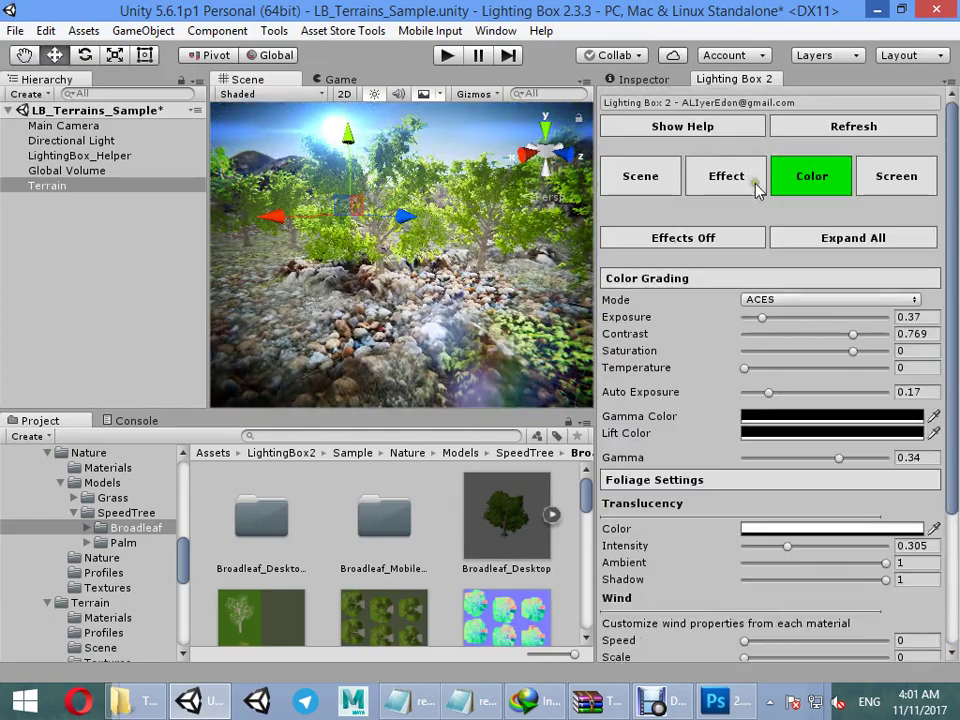
{"action": "left_click", "coordinate": [873, 176]}
{"action": "left_click", "coordinate": [780, 325]}
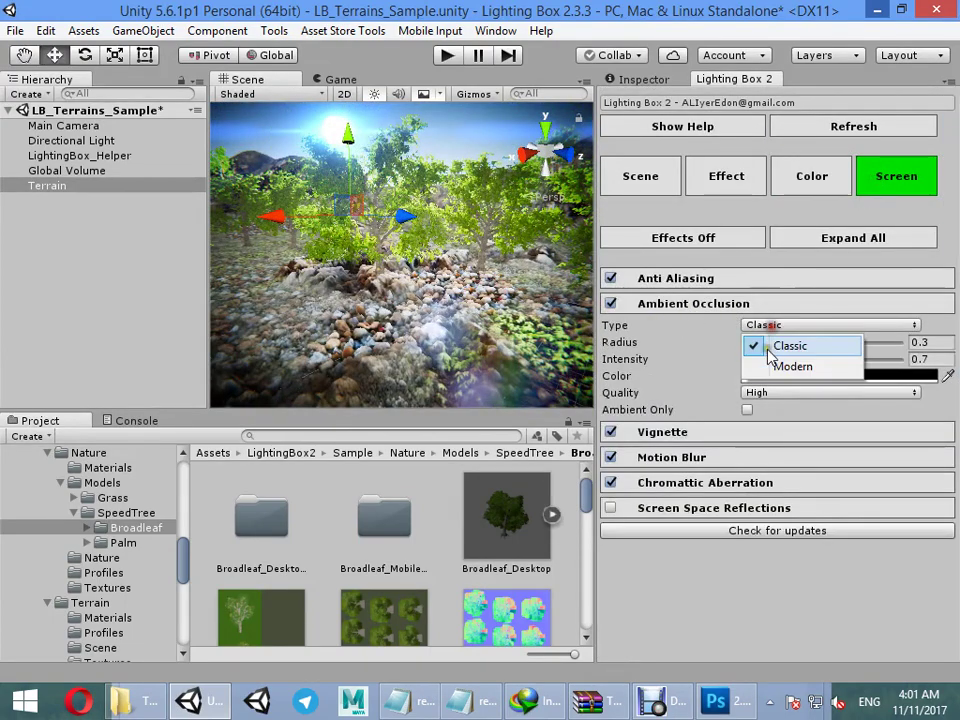
{"action": "left_click", "coordinate": [767, 369]}
{"action": "left_click_drag", "start_coordinate": [591, 336], "coordinate": [565, 375], "text": "alt"}
{"action": "right_click_drag", "start_coordinate": [540, 353], "coordinate": [456, 303]}
{"action": "mouse_move", "coordinate": [801, 345]}
{"action": "left_mouse_down"}
{"action": "mouse_move", "coordinate": [750, 342]}
{"action": "mouse_move", "coordinate": [808, 343]}
{"action": "left_mouse_up"}
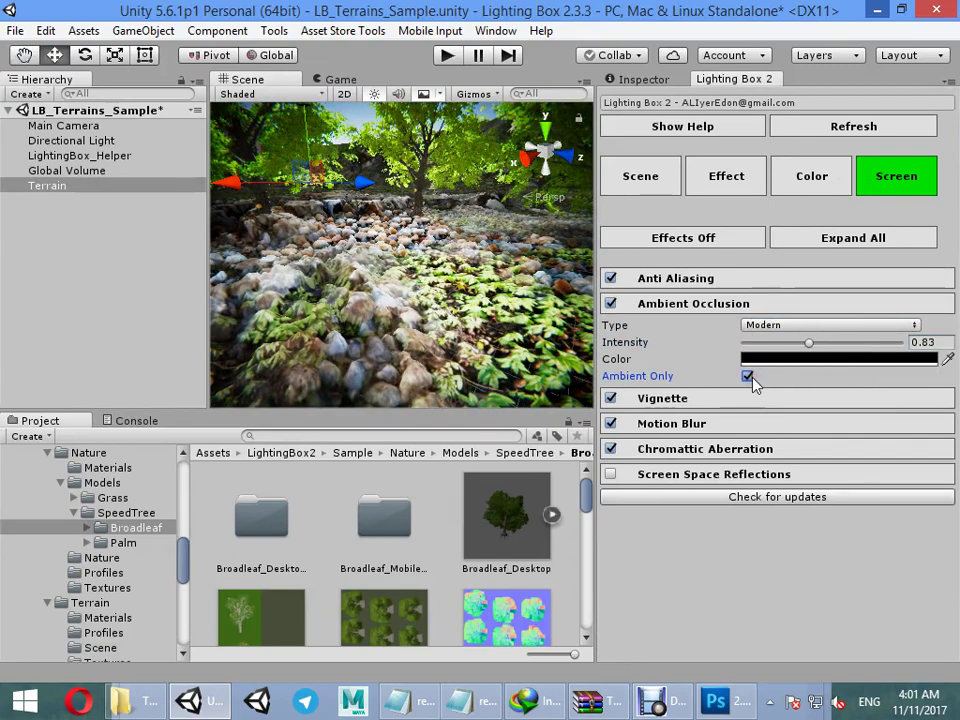
{"action": "left_click", "coordinate": [752, 378]}
{"action": "right_click_drag", "start_coordinate": [440, 305], "coordinate": [486, 262]}
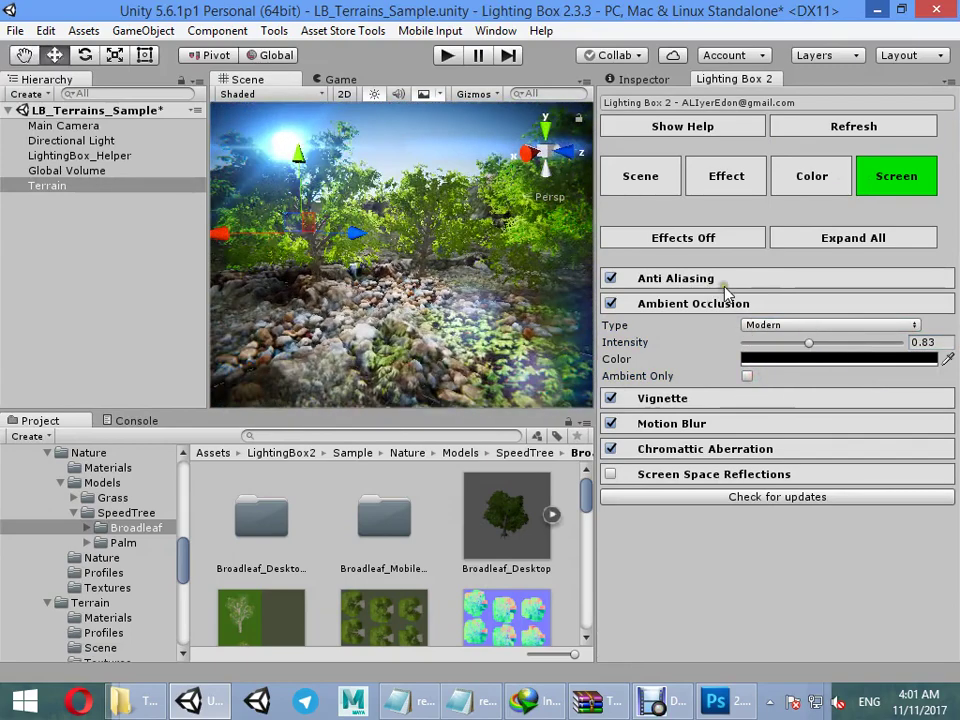
Step: Change the Ambient Occlusion type to Classic with Radius 0.28 and Intensity 1.2
{"action": "left_click", "coordinate": [761, 326]}
{"action": "left_click", "coordinate": [761, 343]}
{"action": "left_click_drag", "start_coordinate": [777, 343], "coordinate": [734, 344]}
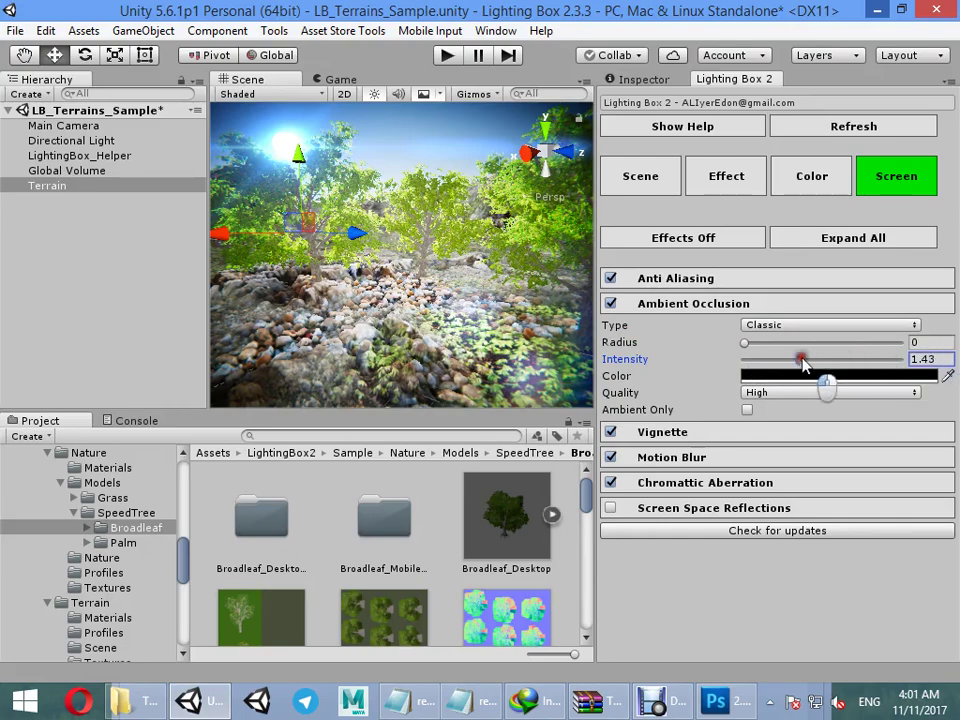
{"action": "left_click_drag", "start_coordinate": [744, 343], "coordinate": [792, 363]}
Step: Move the Main Camera onto the valley floor so that it looks across the leafy ground, pebbles and trees
{"action": "right_click_drag", "start_coordinate": [480, 275], "coordinate": [398, 300]}
{"action": "key", "text": "w"}
{"action": "left_click", "coordinate": [63, 125]}
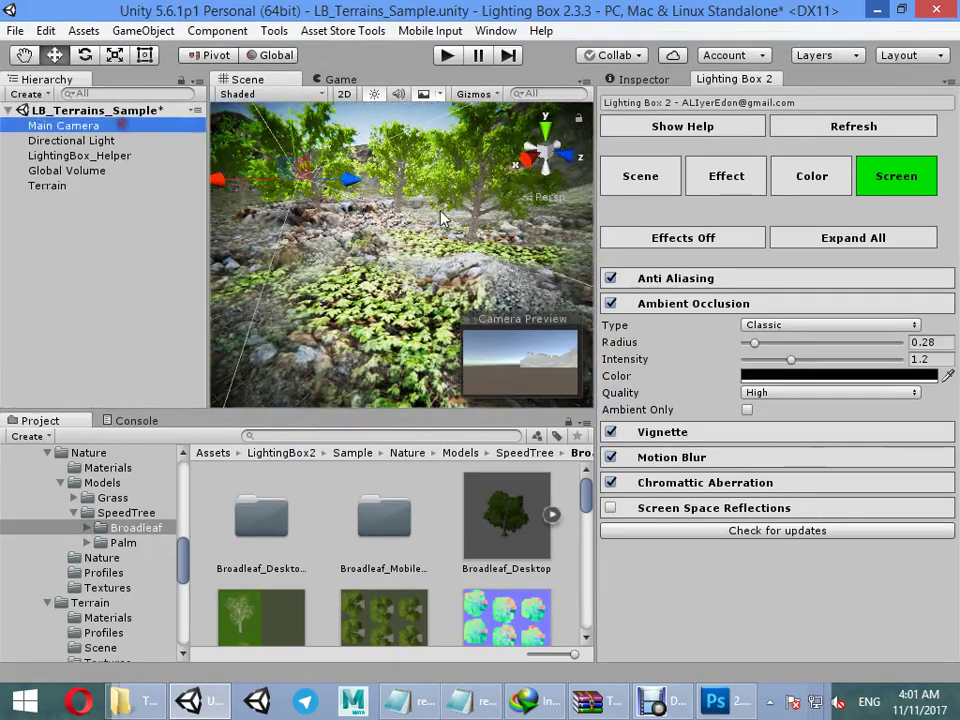
{"action": "left_click_drag", "start_coordinate": [401, 182], "coordinate": [547, 135]}
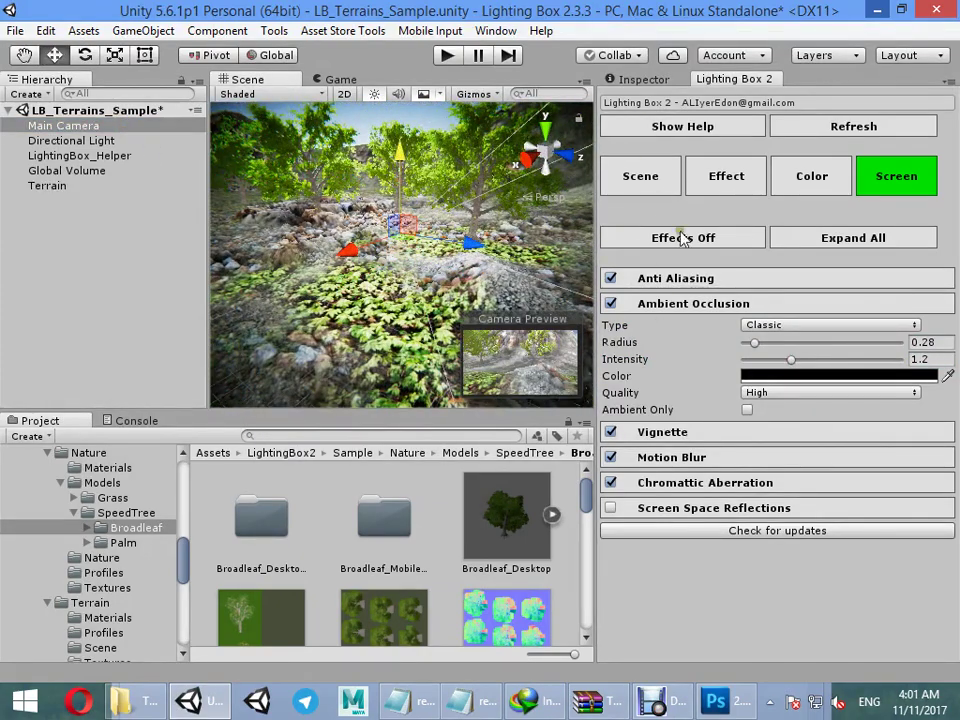
Step: Add a RenderBox to the scene from the Lighting Box 2 scene settings and start Play mode
{"action": "left_click", "coordinate": [640, 176]}
{"action": "scroll", "coordinate": [677, 450], "scroll_direction": "down", "scroll_amount": 5}
{"action": "left_click", "coordinate": [736, 648]}
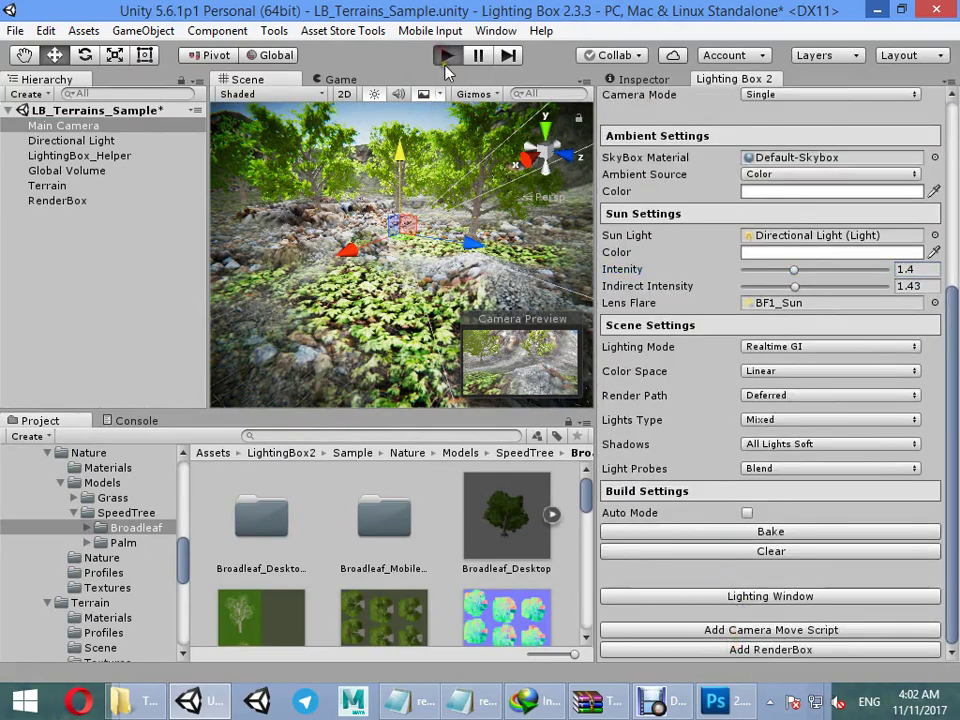
{"action": "key", "text": "ctrl+p"}
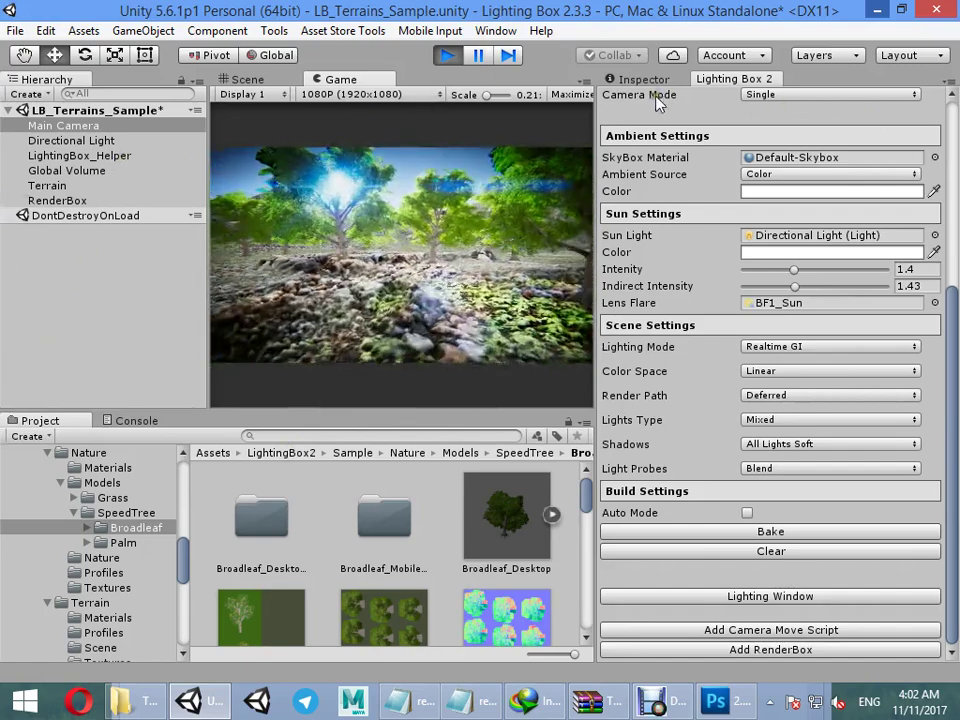
Step: Turn on the rendering statistics in the maximized Game view and restore the normal layout
{"action": "right_click", "coordinate": [316, 80]}
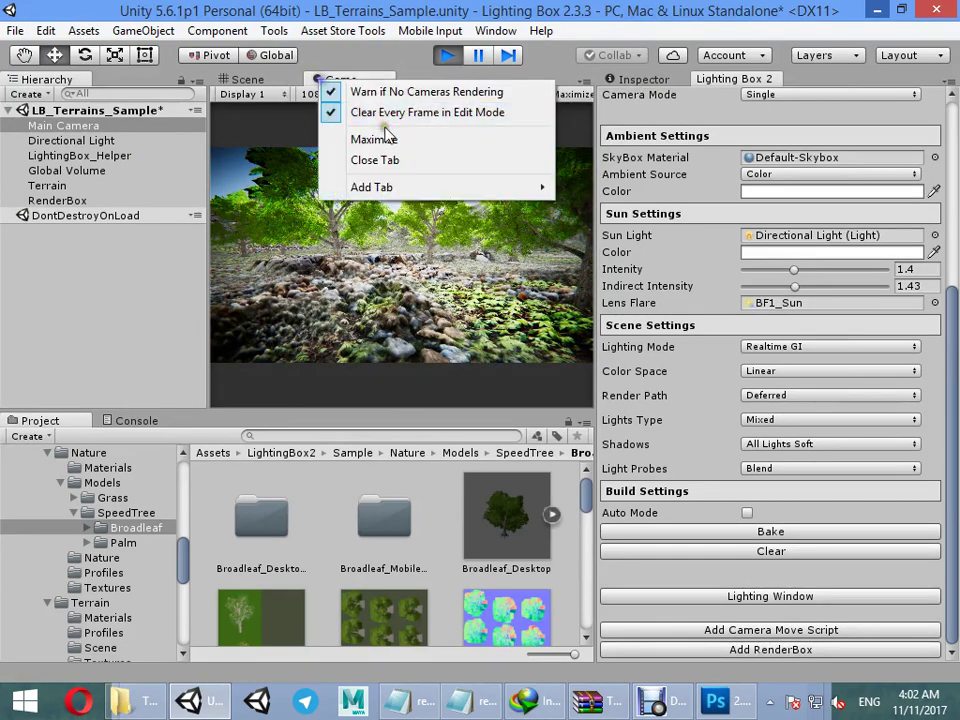
{"action": "left_click", "coordinate": [345, 138]}
{"action": "left_click", "coordinate": [881, 94]}
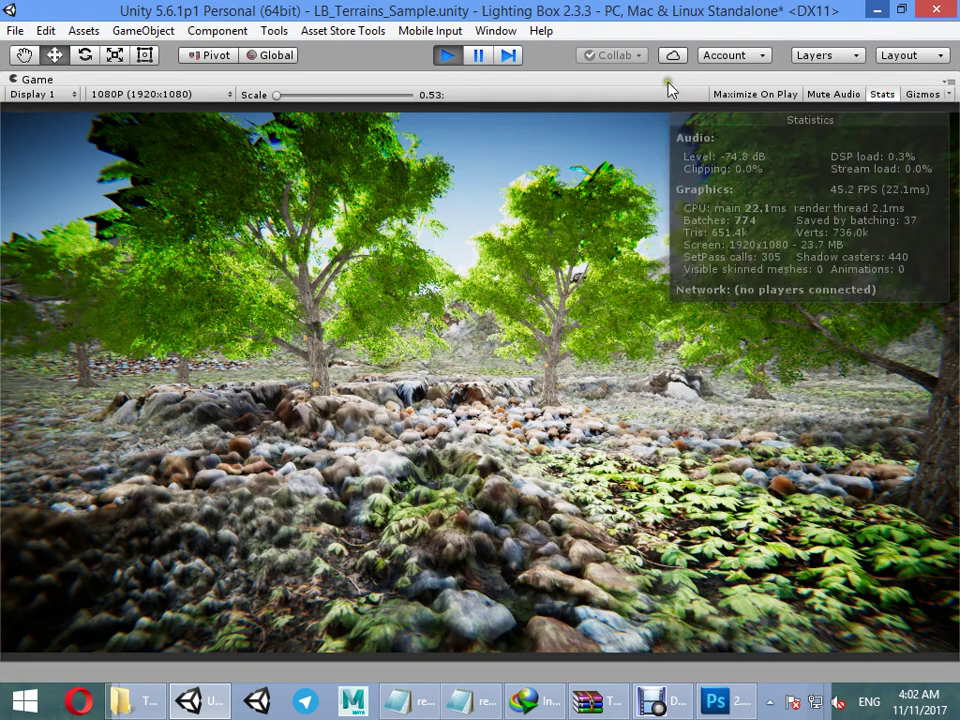
{"action": "right_click", "coordinate": [574, 82]}
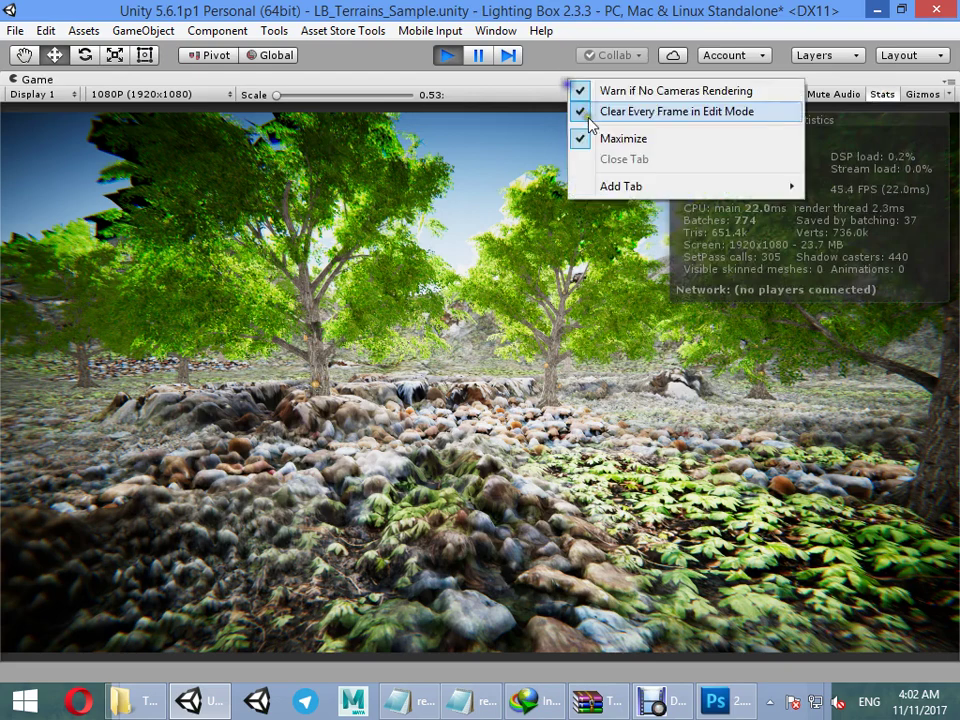
{"action": "left_click", "coordinate": [592, 138]}
Step: Compare the Terrain's Tessellation Intensity at 3 and 10, and set it to 4
{"action": "left_click", "coordinate": [643, 79]}
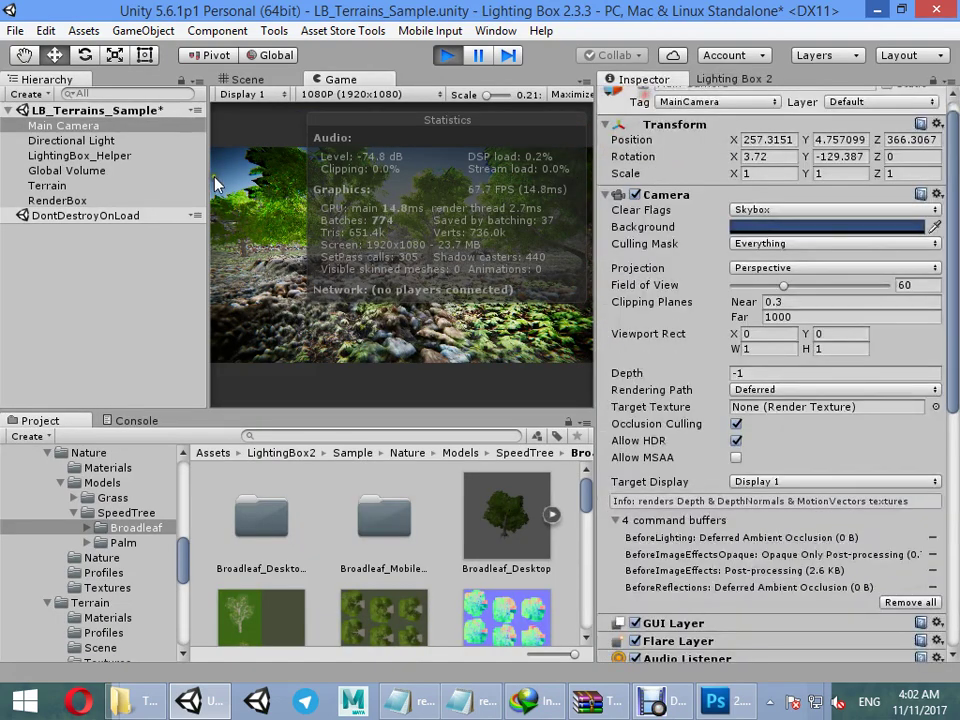
{"action": "left_click", "coordinate": [120, 188]}
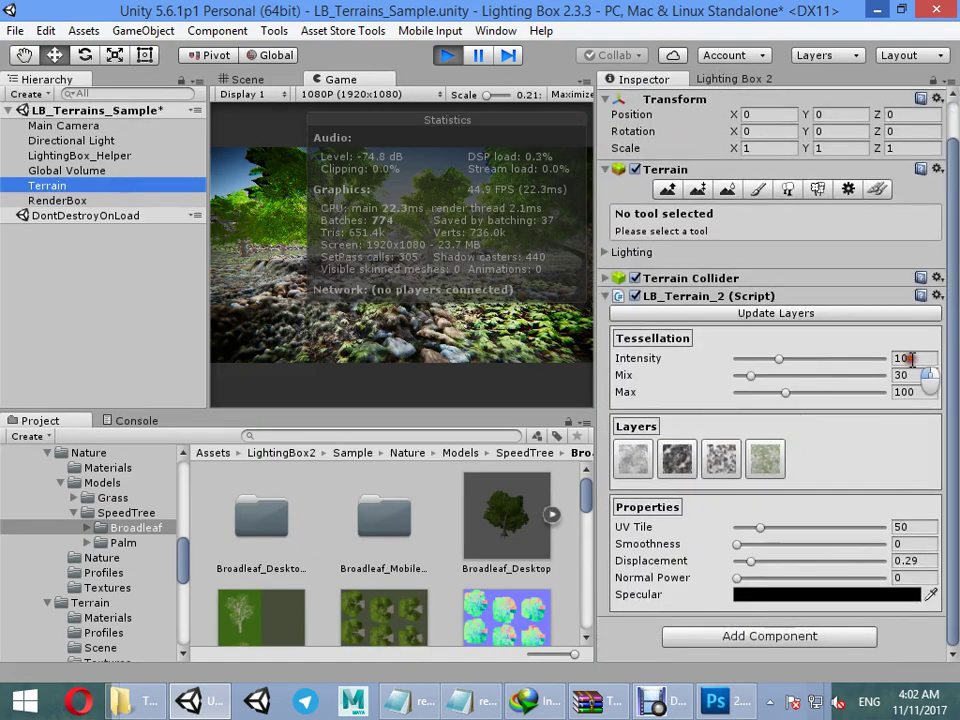
{"action": "left_click", "coordinate": [912, 358]}
{"action": "type", "text": "3"}
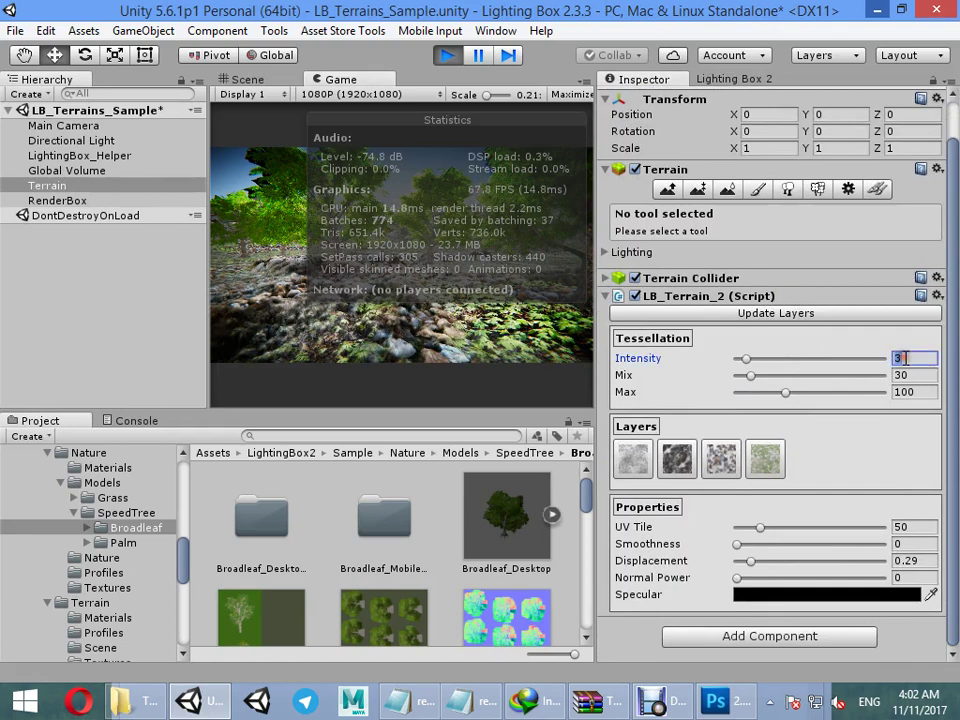
{"action": "key", "text": "BackSpace"}
{"action": "type", "text": "10"}
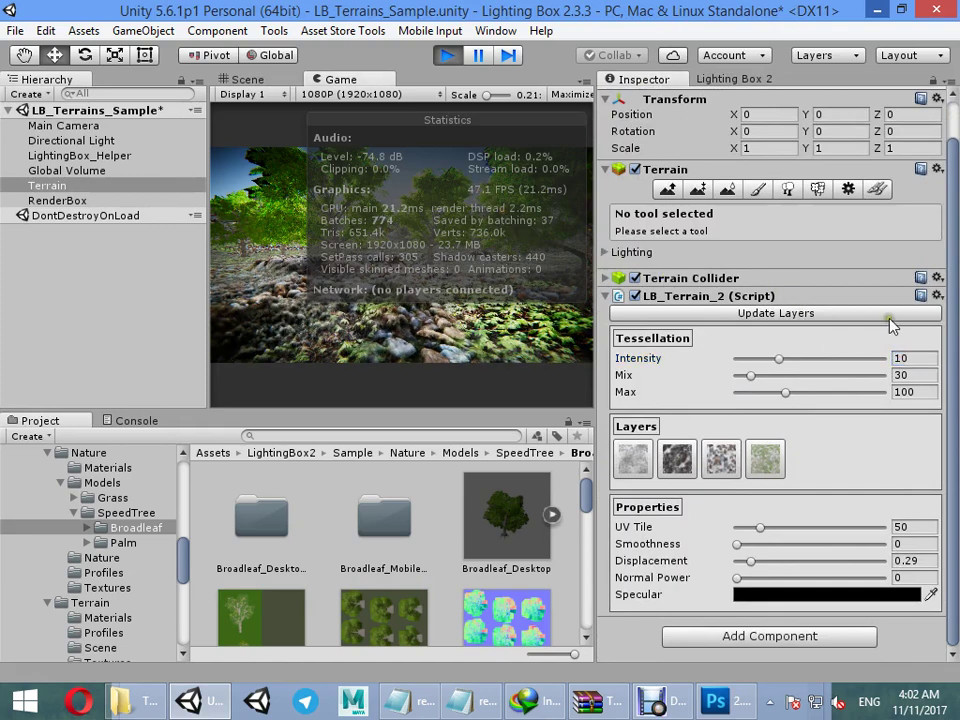
{"action": "type", "text": "4"}
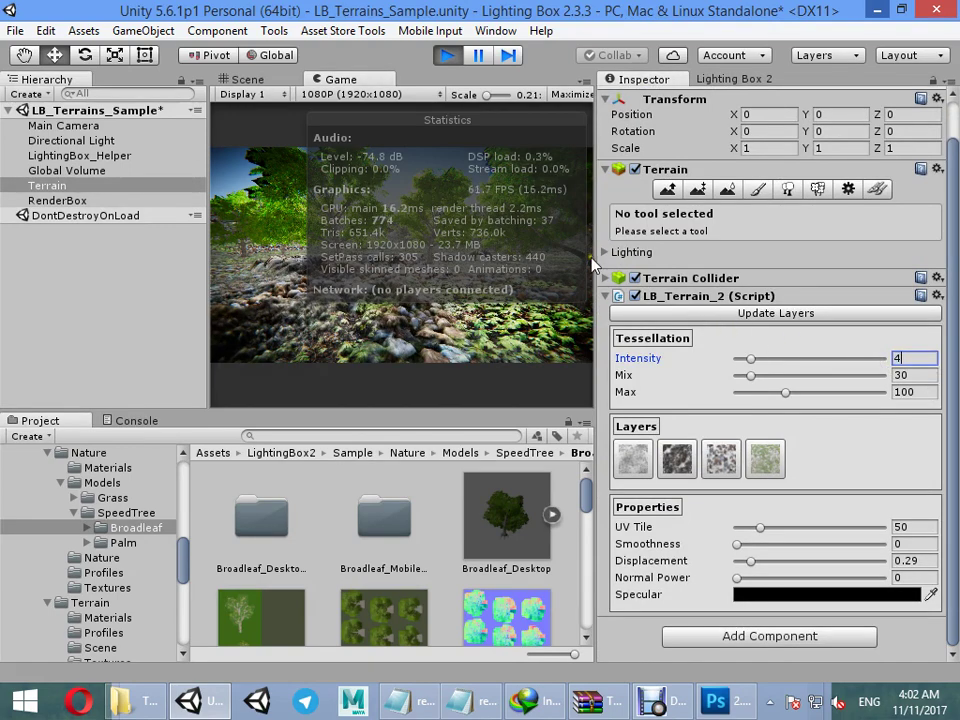
Step: Fly through the terrain in the maximized Game view to examine the pebbles, leaves, trees and frame-rate statistics
{"action": "right_click", "coordinate": [358, 82]}
{"action": "left_click", "coordinate": [392, 137]}
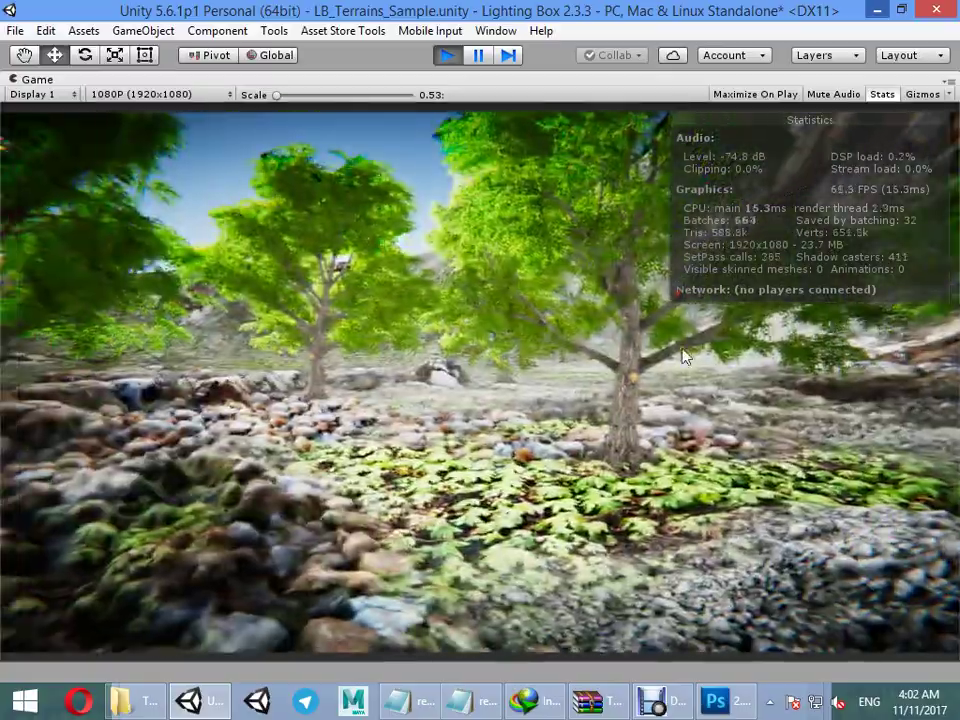
{"action": "key", "text": "w"}
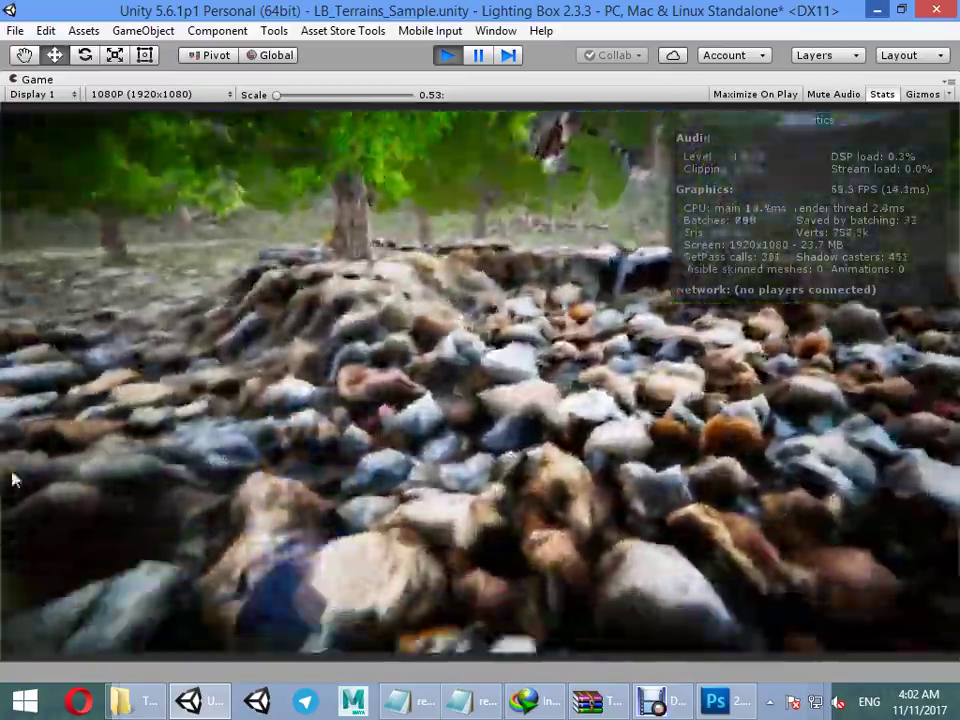
{"action": "key", "text": "s"}
{"action": "key", "text": "w"}
{"action": "key", "text": "w"}
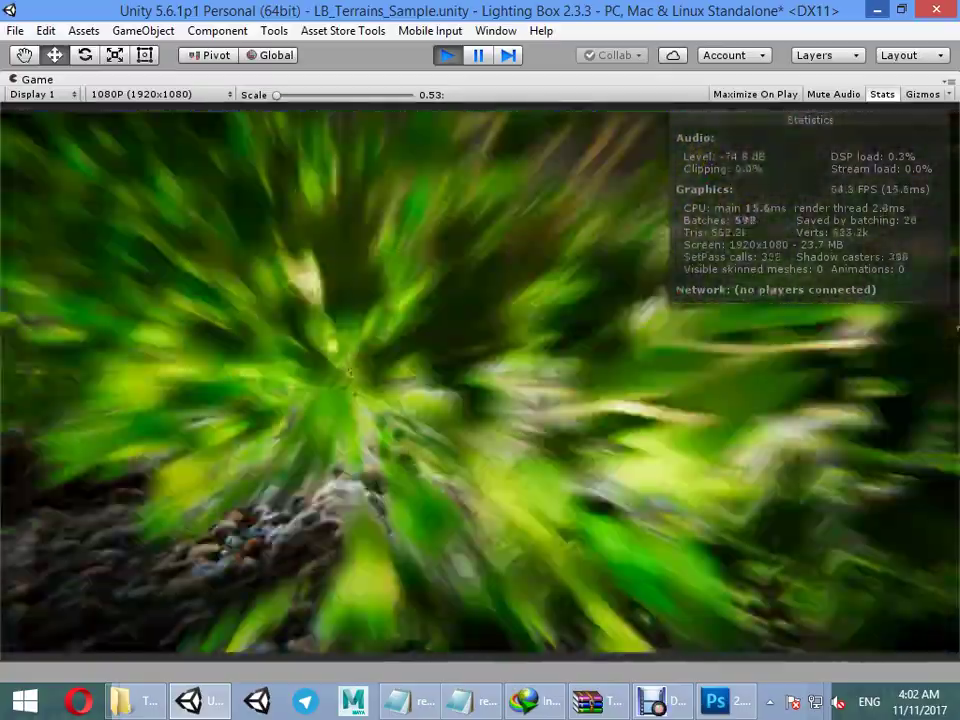
{"action": "key", "text": "w"}
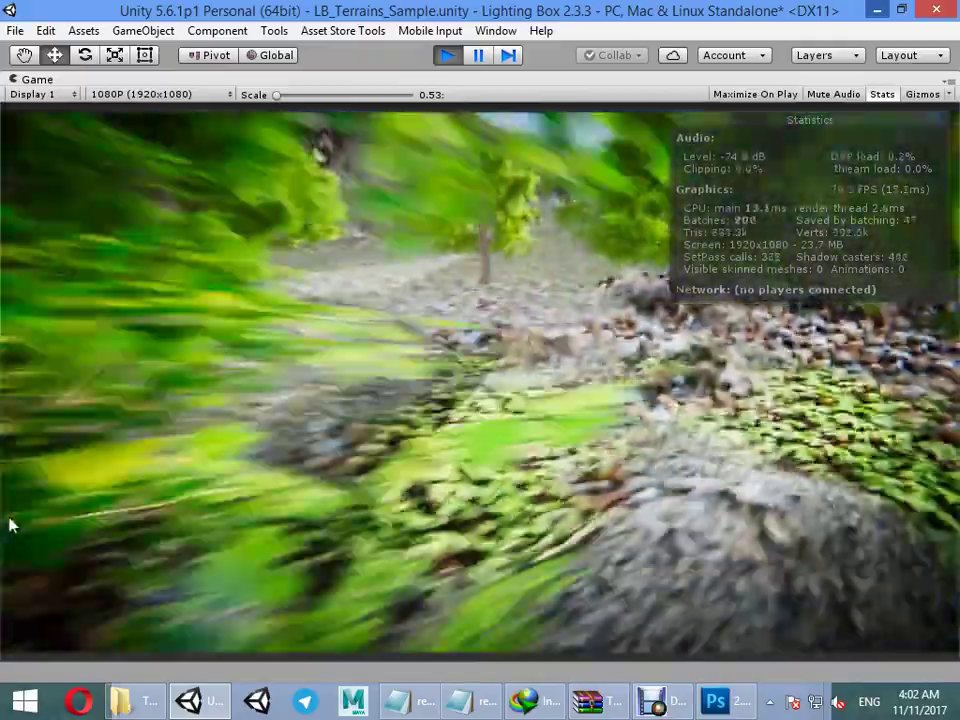
{"action": "key", "text": "w"}
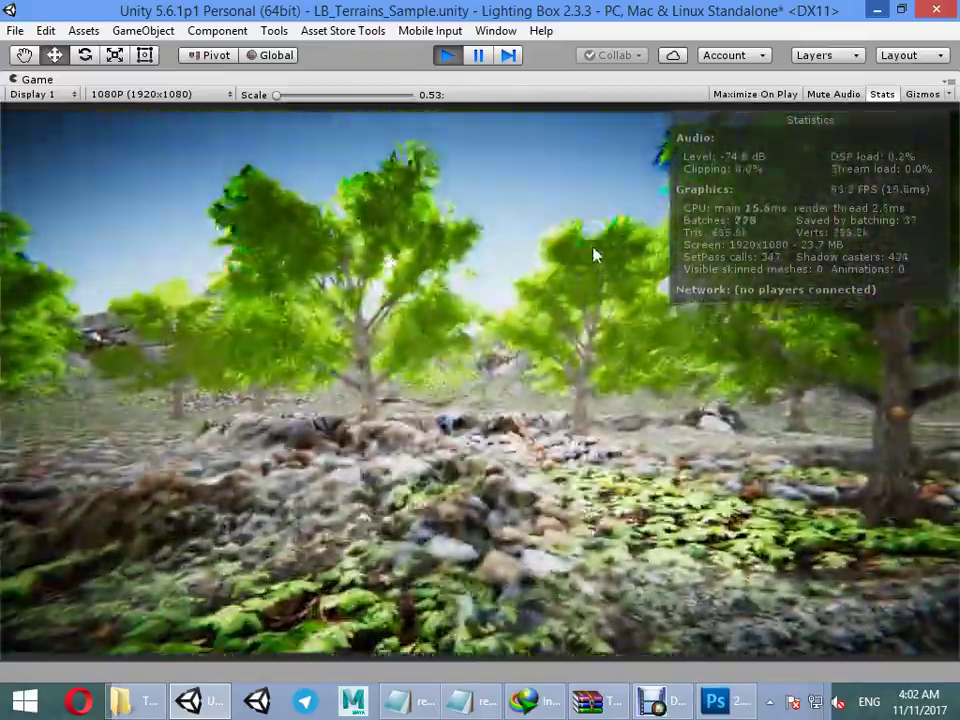
{"action": "key", "text": "w"}
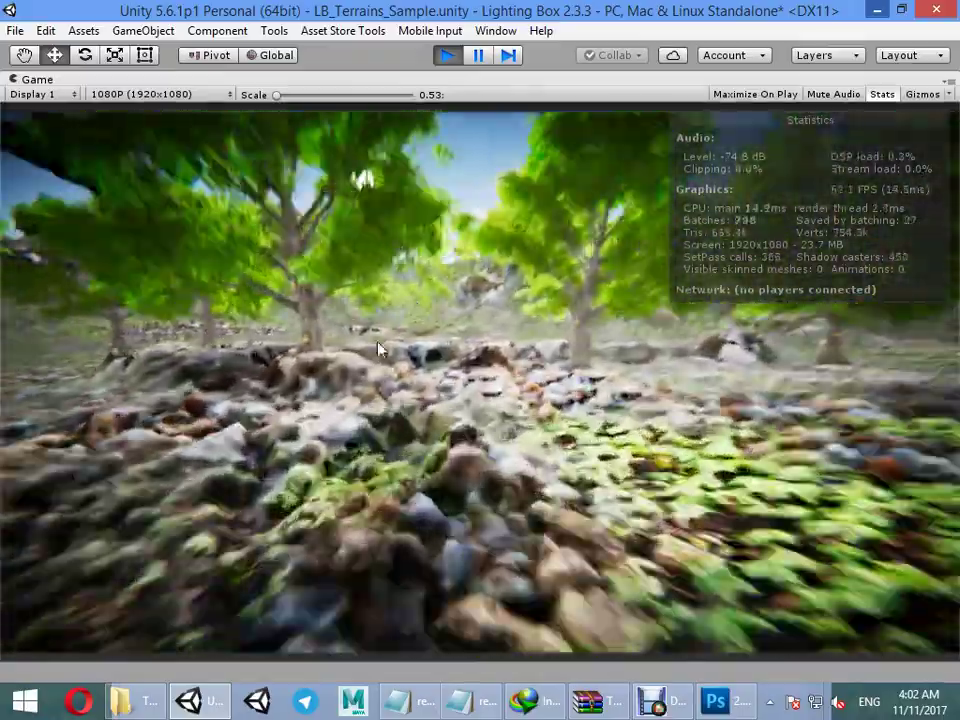
{"action": "key", "text": "w"}
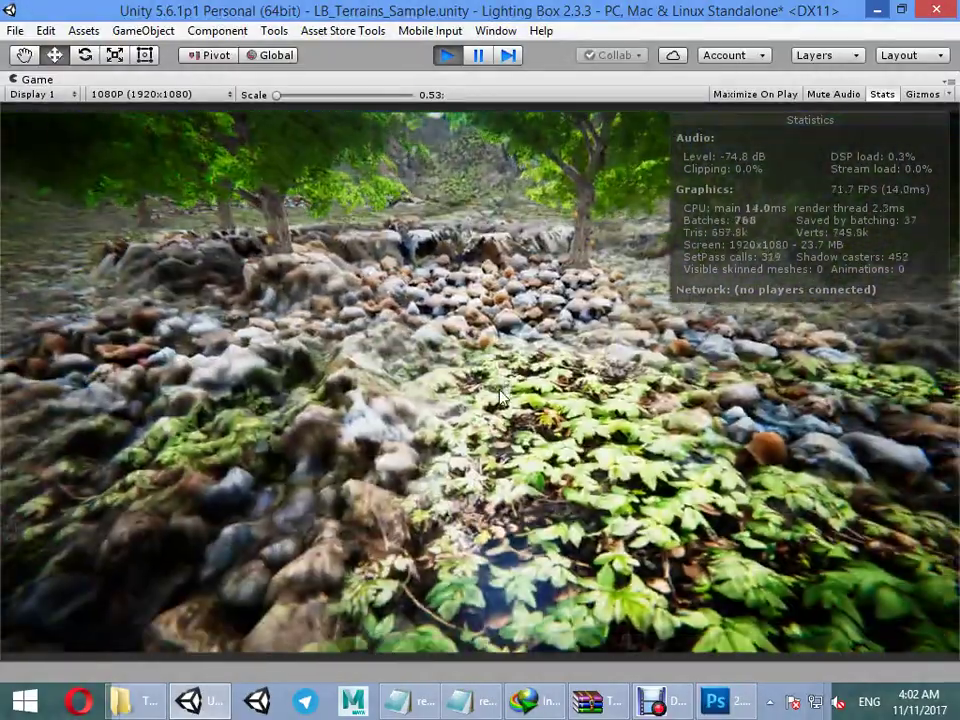
{"action": "key", "text": "w"}
{"action": "right_click", "coordinate": [430, 80]}
{"action": "left_click", "coordinate": [482, 135]}
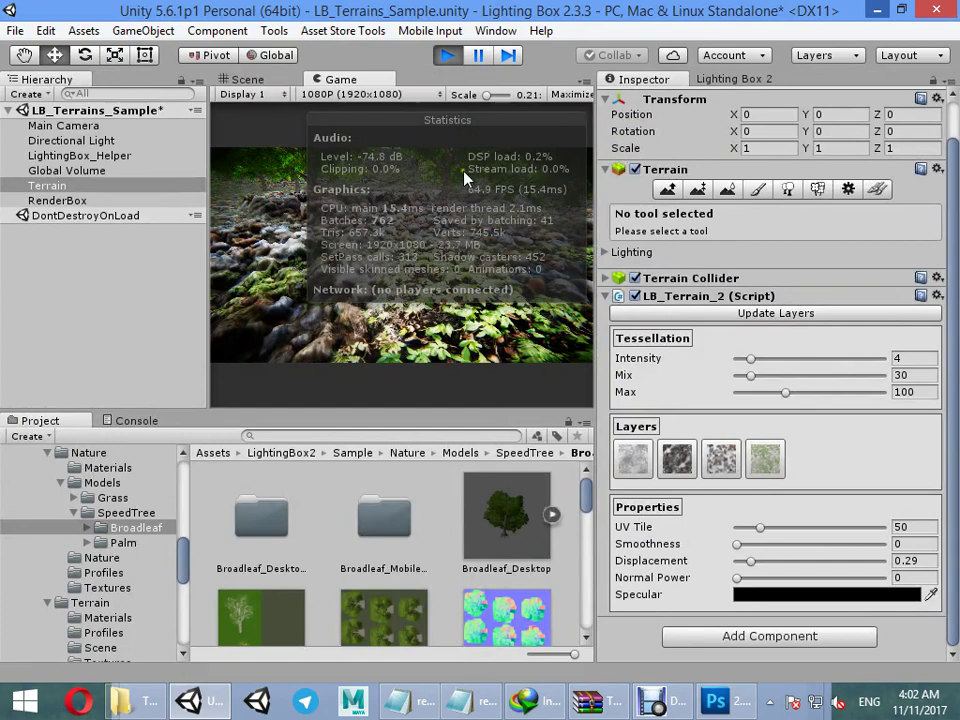
{"action": "right_click", "coordinate": [365, 77]}
{"action": "left_click", "coordinate": [410, 134]}
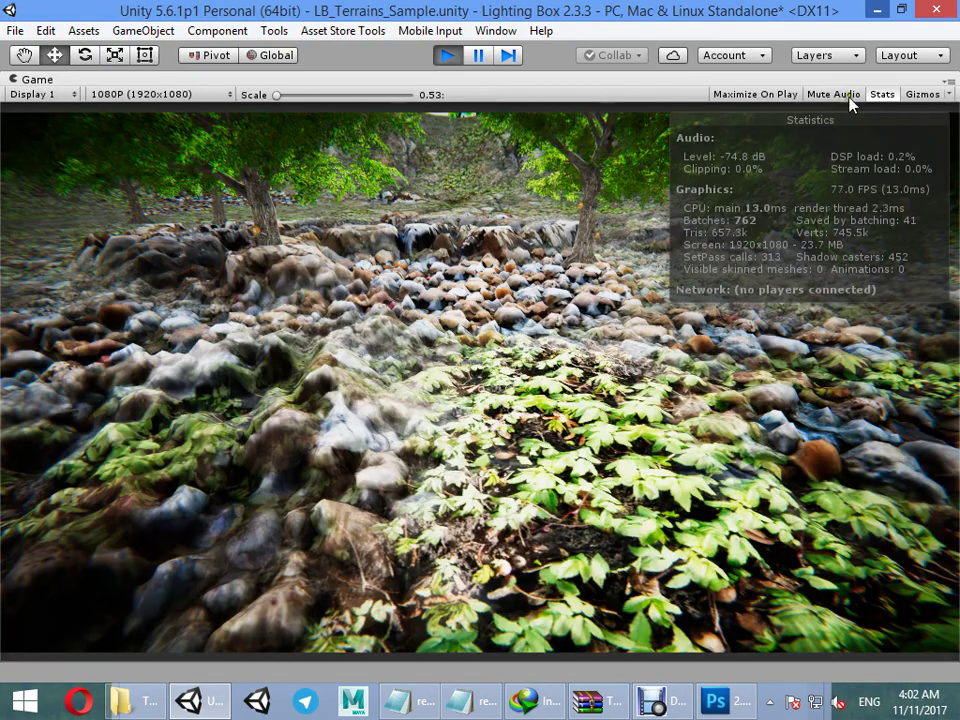
Step: Restore the normal layout and raise the Normal Power of the terrain texture layers to 1
{"action": "right_click", "coordinate": [730, 80]}
{"action": "left_click", "coordinate": [765, 136]}
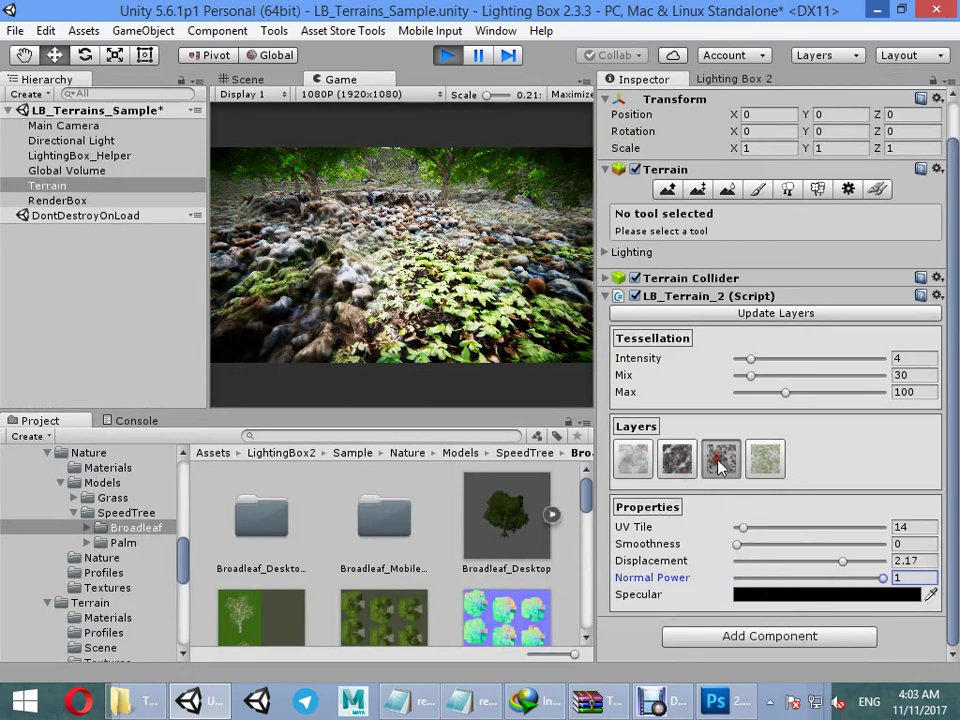
{"action": "left_click_drag", "start_coordinate": [758, 590], "coordinate": [955, 518]}
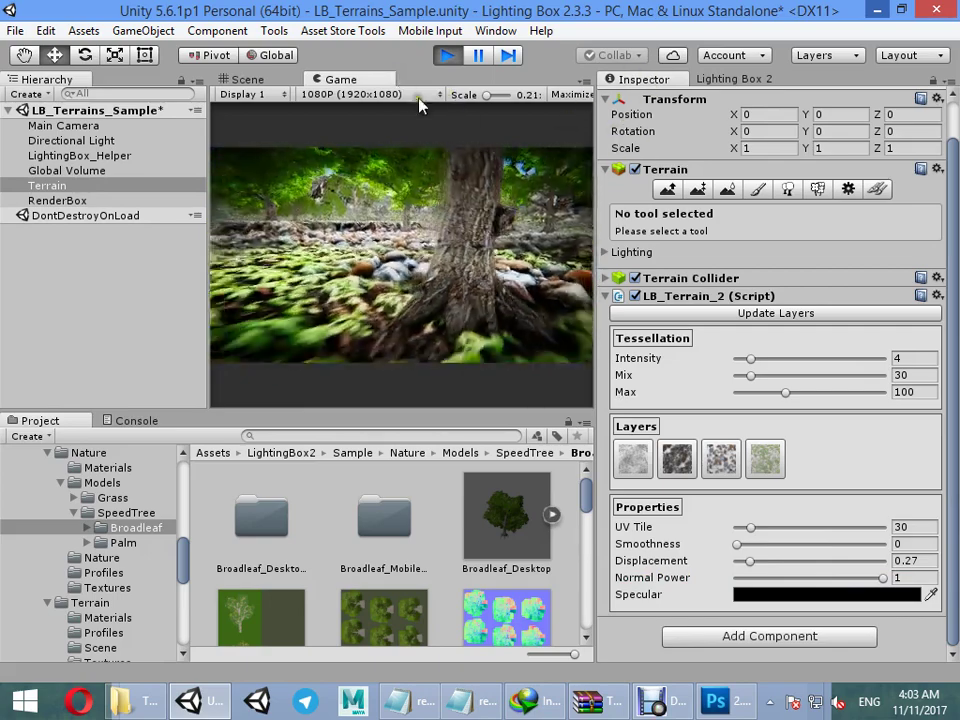
Step: Enable Volumetric Lighting and Distance-type Global Fog with Density 4.3, keeping Sun Shaft off
{"action": "left_click", "coordinate": [782, 80]}
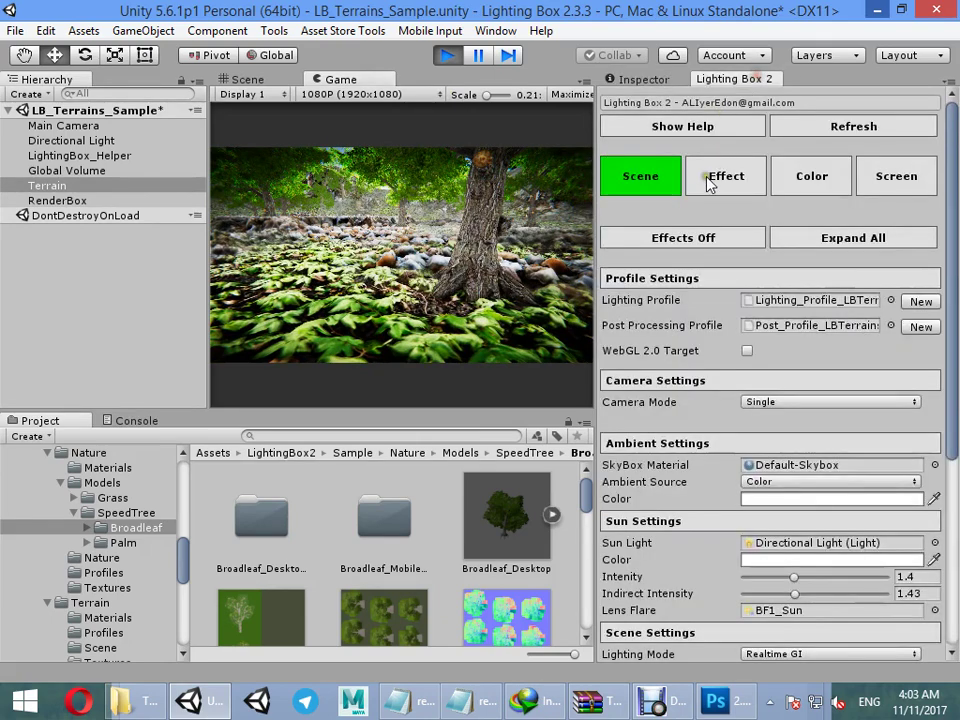
{"action": "left_click", "coordinate": [708, 182]}
{"action": "left_click", "coordinate": [610, 304]}
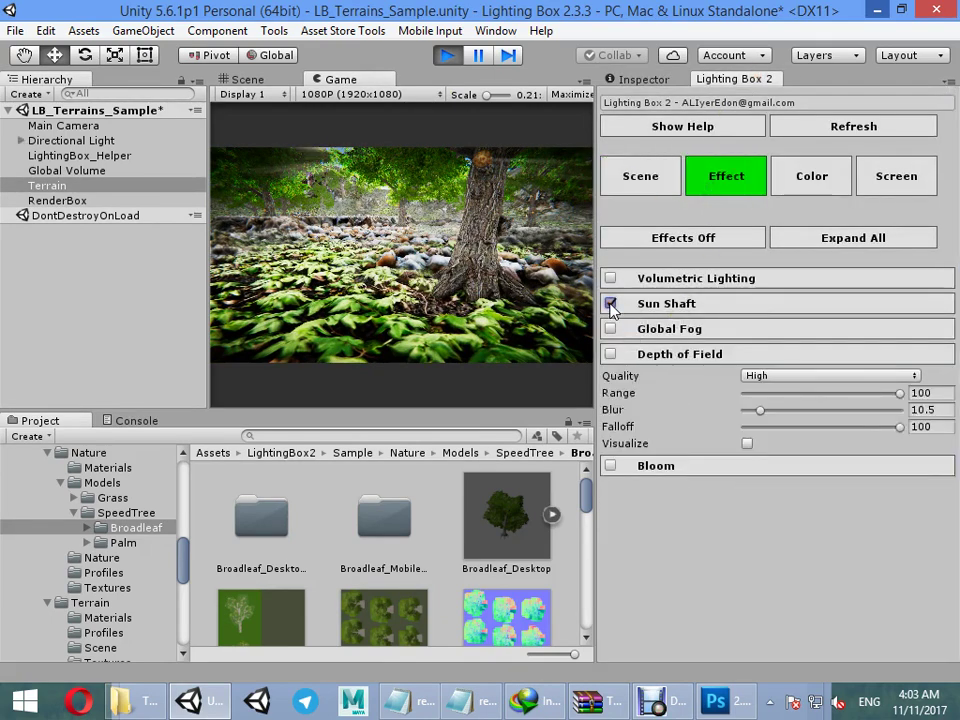
{"action": "left_click", "coordinate": [610, 304]}
{"action": "left_click", "coordinate": [610, 280]}
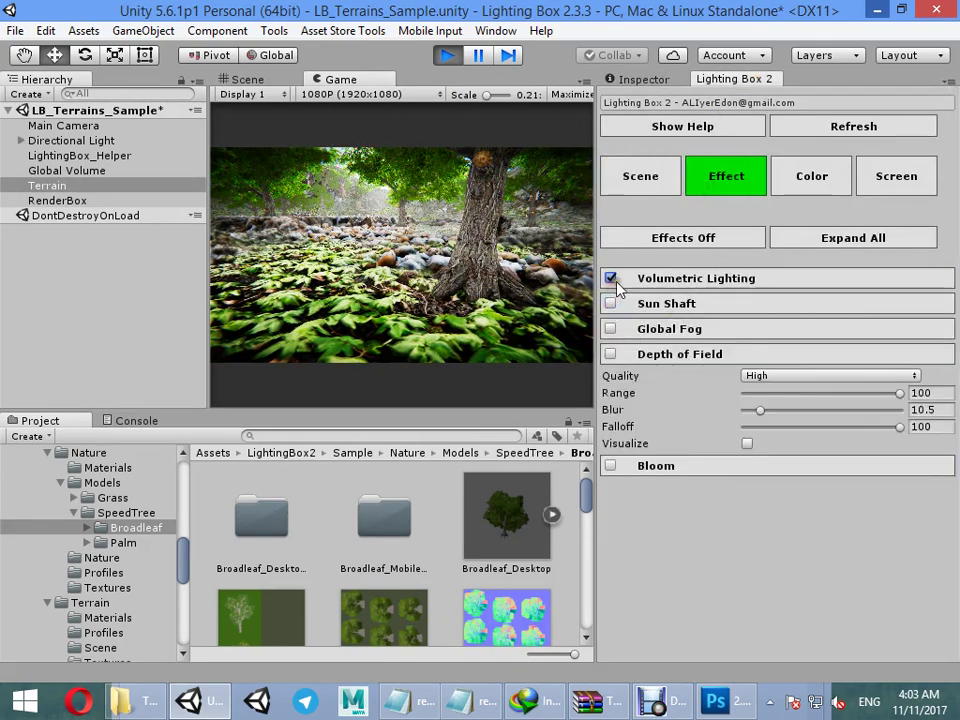
{"action": "left_click", "coordinate": [670, 280]}
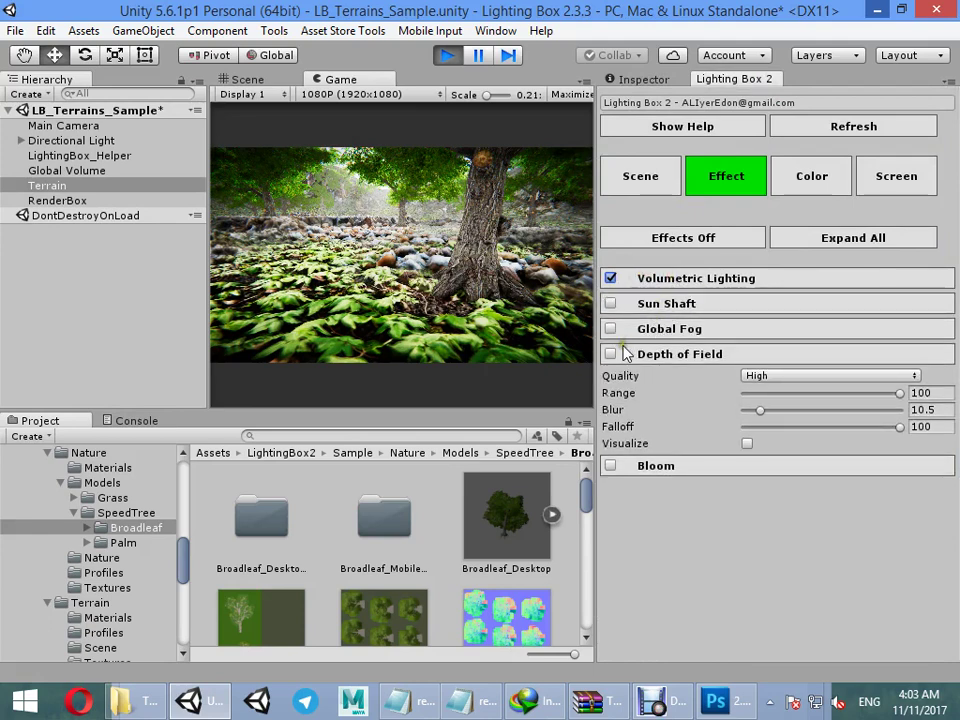
{"action": "left_click", "coordinate": [646, 330]}
{"action": "mouse_move", "coordinate": [748, 385]}
{"action": "left_mouse_down"}
{"action": "mouse_move", "coordinate": [799, 384]}
{"action": "mouse_move", "coordinate": [764, 388]}
{"action": "left_mouse_up"}
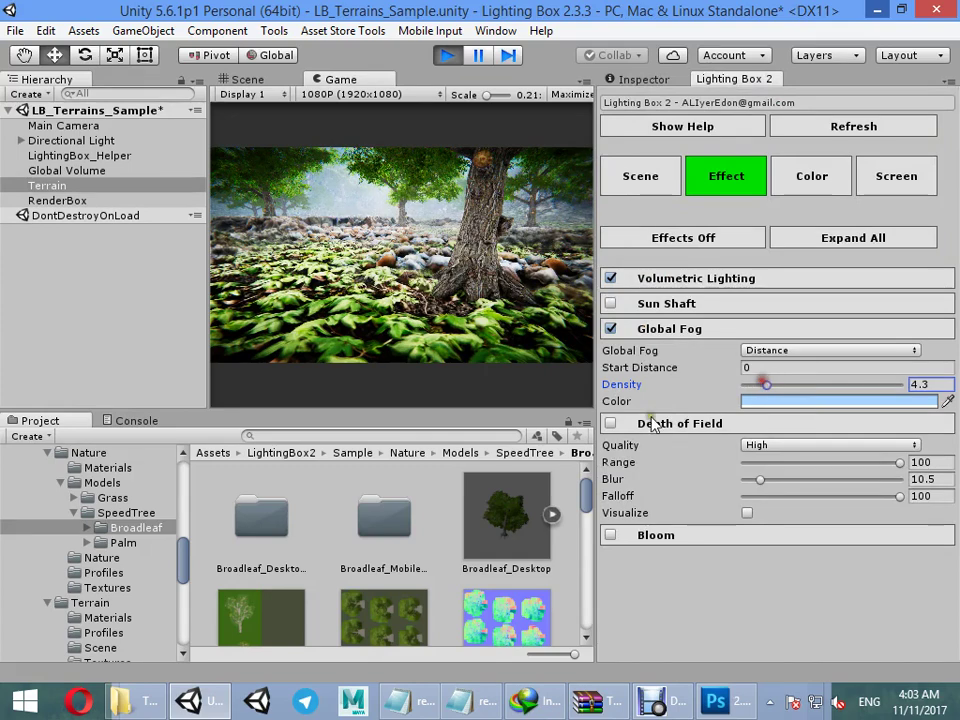
Step: Enable Depth of Field and set its Range to 42.8 using the Visualize preview
{"action": "left_click", "coordinate": [610, 423]}
{"action": "left_click", "coordinate": [747, 513]}
{"action": "left_click_drag", "start_coordinate": [750, 462], "coordinate": [800, 455]}
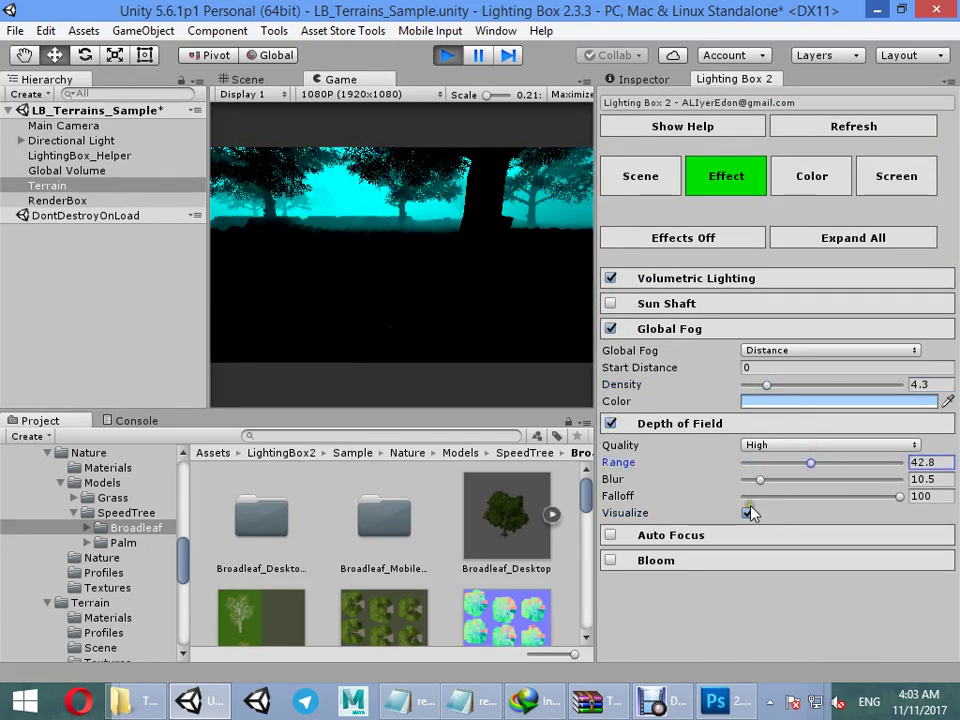
{"action": "left_click", "coordinate": [747, 513]}
Step: Enable Bloom with Intensity 2.17 and Threshold 0.79
{"action": "left_click", "coordinate": [611, 561]}
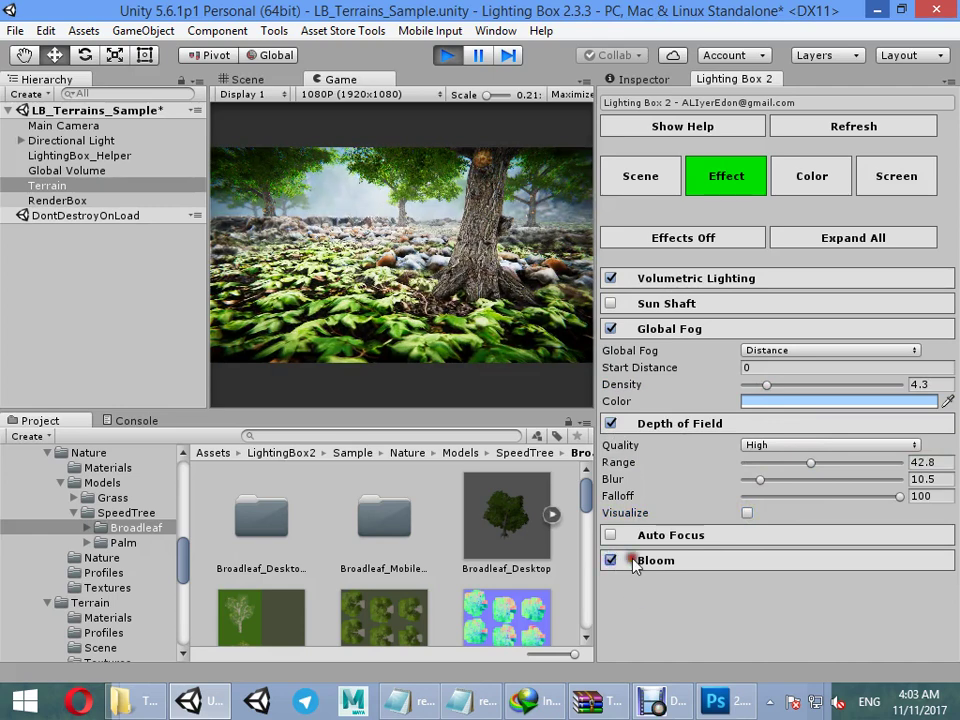
{"action": "scroll", "coordinate": [678, 570], "scroll_direction": "down", "scroll_amount": 2}
{"action": "left_click_drag", "start_coordinate": [761, 531], "coordinate": [826, 550]}
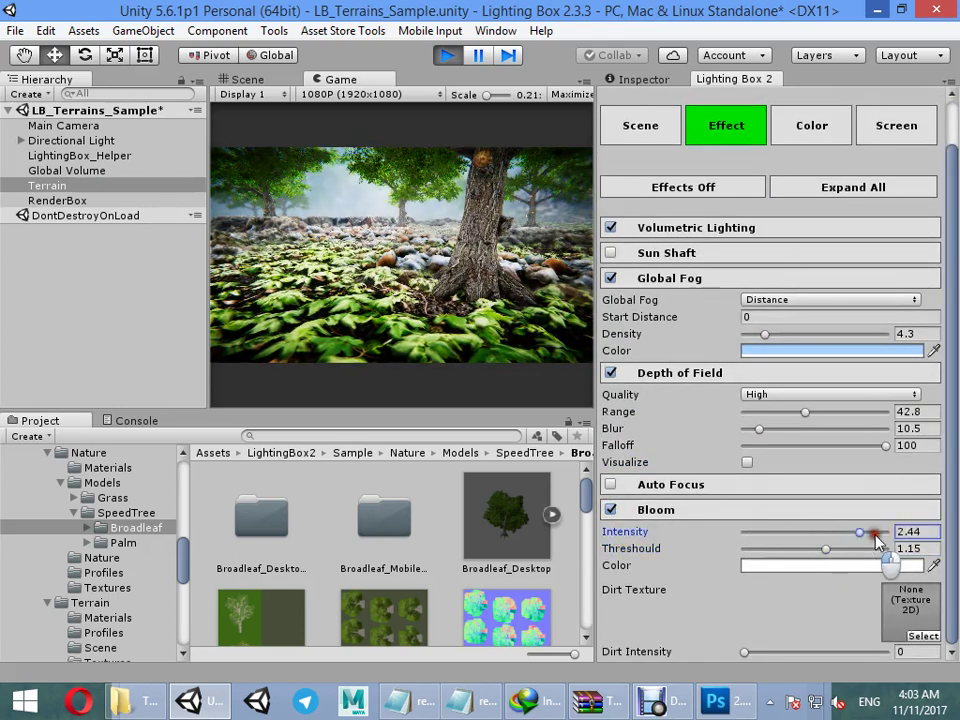
{"action": "mouse_move", "coordinate": [810, 556]}
{"action": "left_mouse_down"}
{"action": "mouse_move", "coordinate": [792, 552]}
{"action": "mouse_move", "coordinate": [800, 552]}
{"action": "left_mouse_up"}
{"action": "left_click_drag", "start_coordinate": [877, 533], "coordinate": [826, 533]}
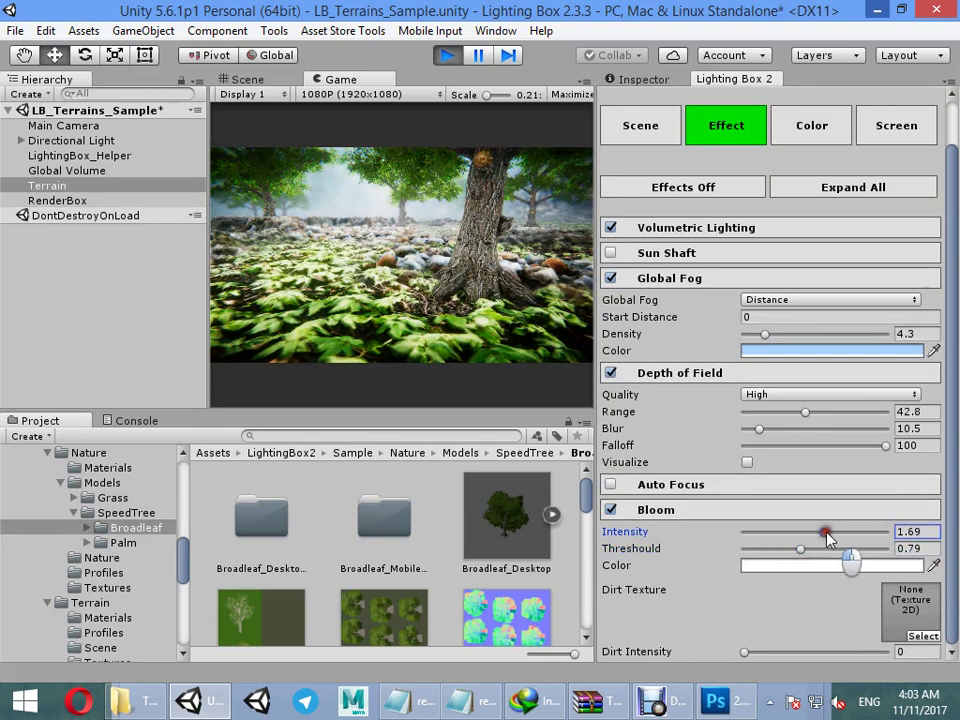
Step: Set the Color Grading to Exposure 0, Contrast 0.716 and Gamma 0 while viewing the running scene
{"action": "left_click", "coordinate": [502, 284]}
{"action": "key", "text": "w"}
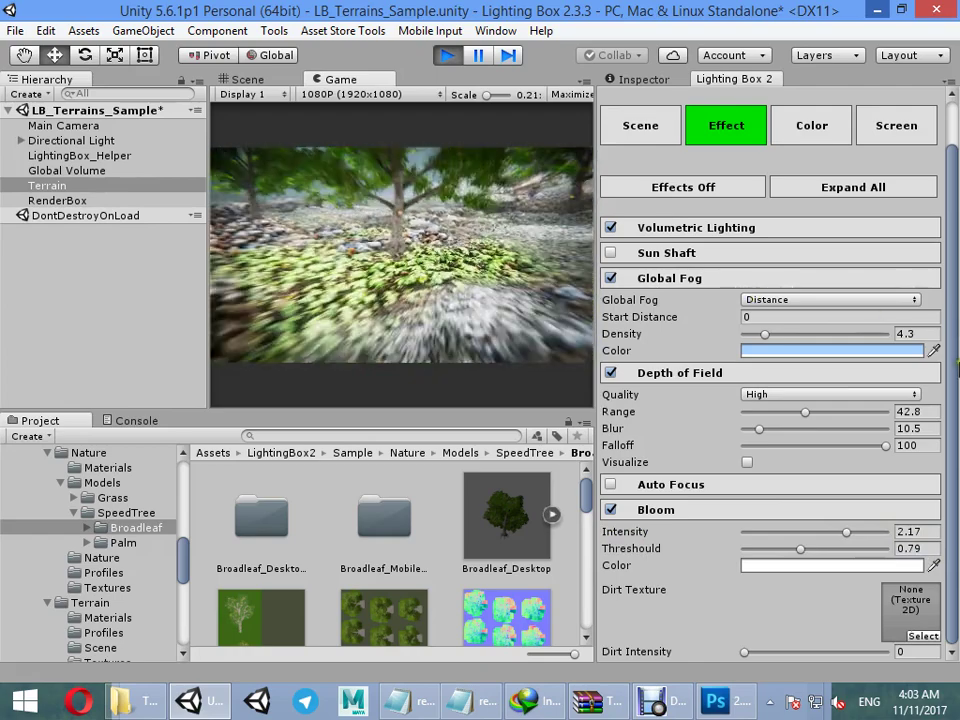
{"action": "key", "text": "w"}
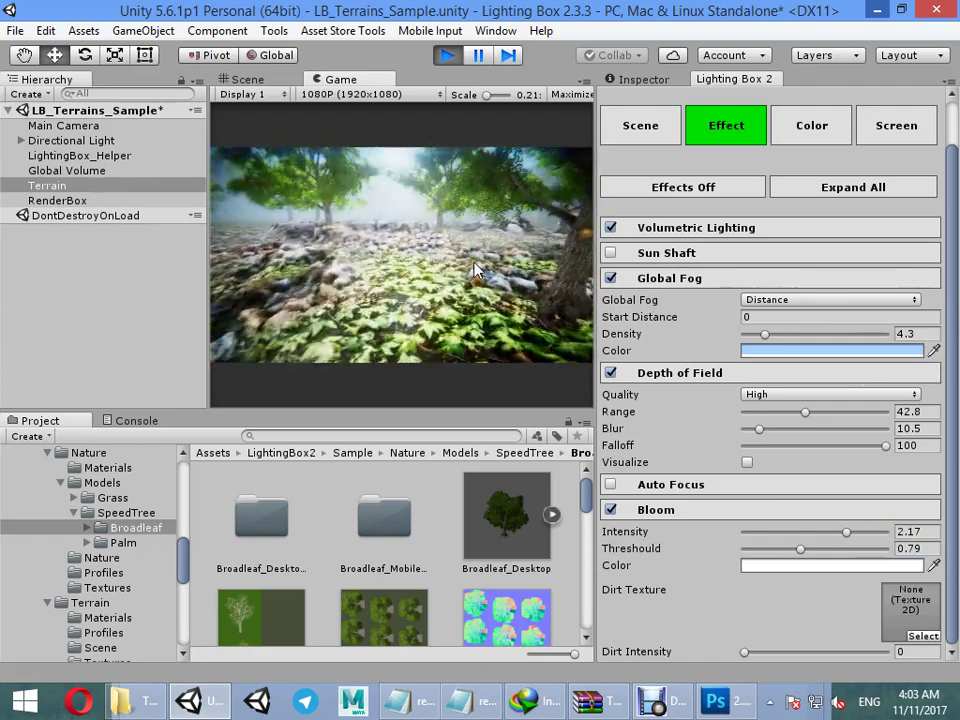
{"action": "left_click", "coordinate": [803, 128]}
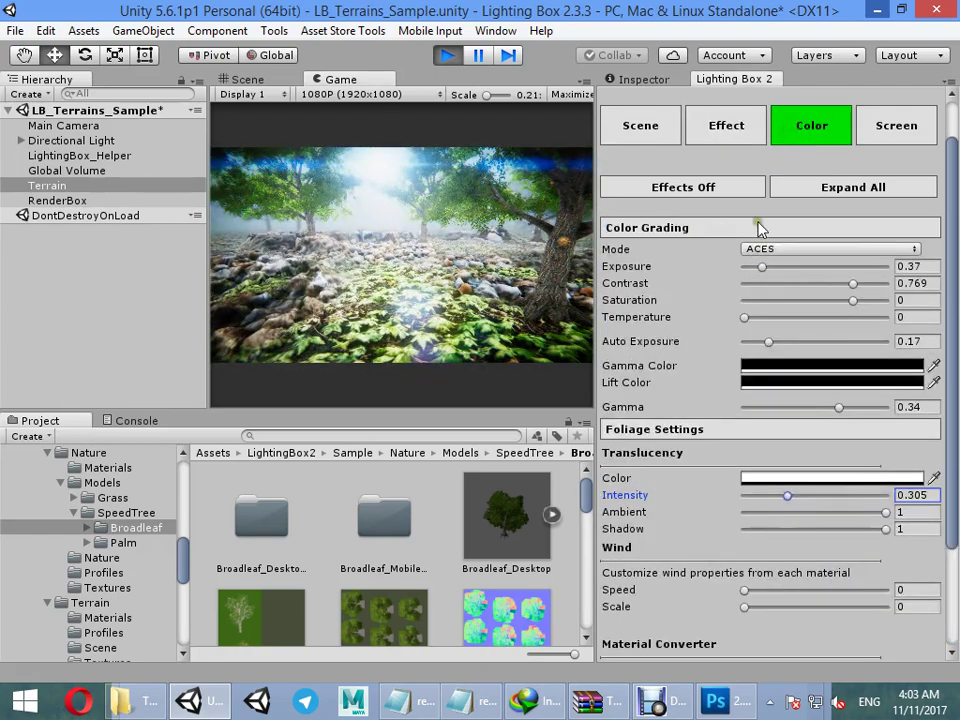
{"action": "left_click_drag", "start_coordinate": [826, 413], "coordinate": [813, 412]}
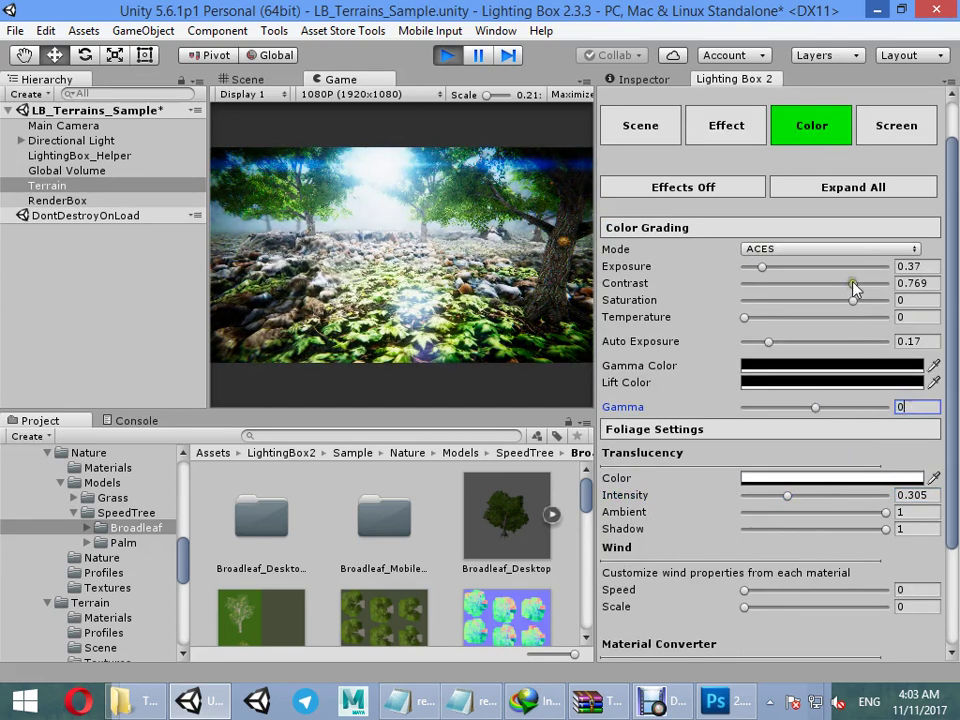
{"action": "left_click_drag", "start_coordinate": [762, 270], "coordinate": [726, 273]}
{"action": "mouse_move", "coordinate": [830, 284]}
{"action": "left_mouse_down"}
{"action": "mouse_move", "coordinate": [784, 281]}
{"action": "mouse_move", "coordinate": [845, 283]}
{"action": "left_mouse_up"}
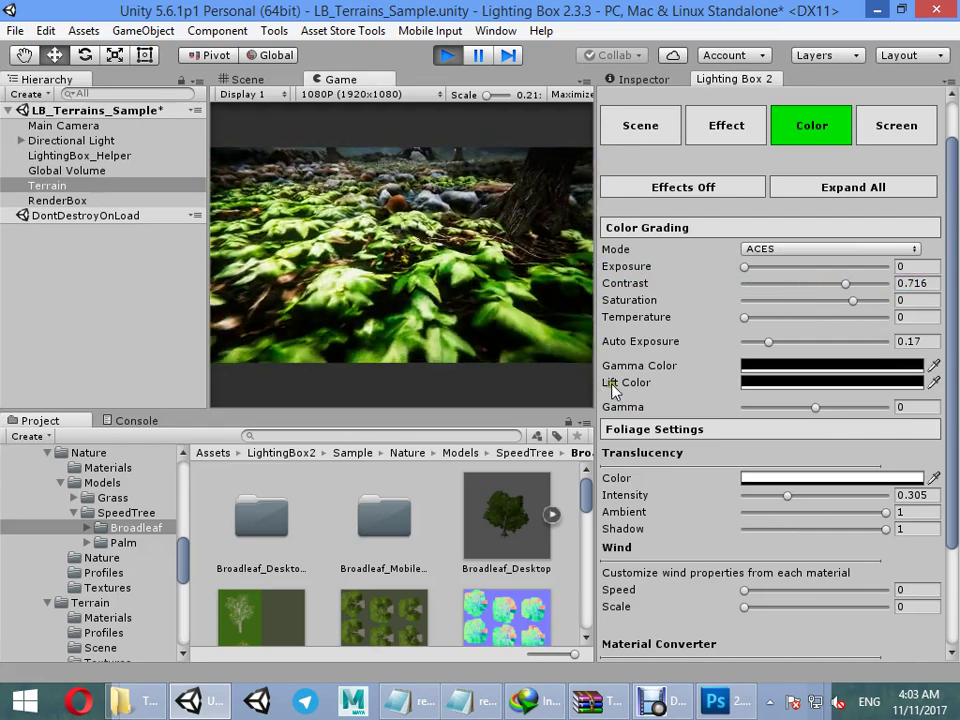